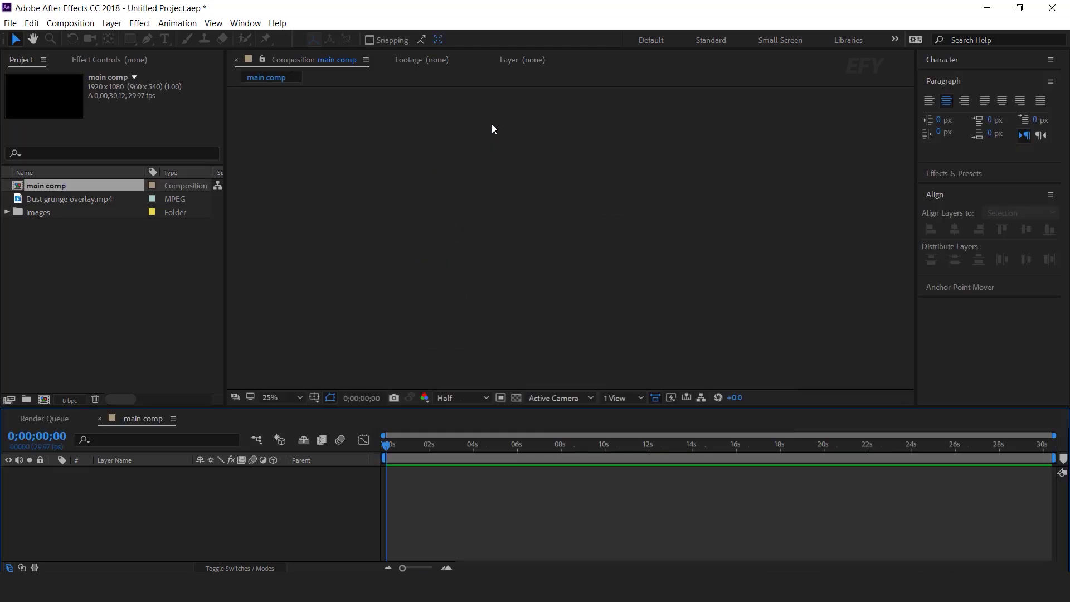
- Create a new composition named rope, 200 px wide and 2000 px high
left_click(102, 354)
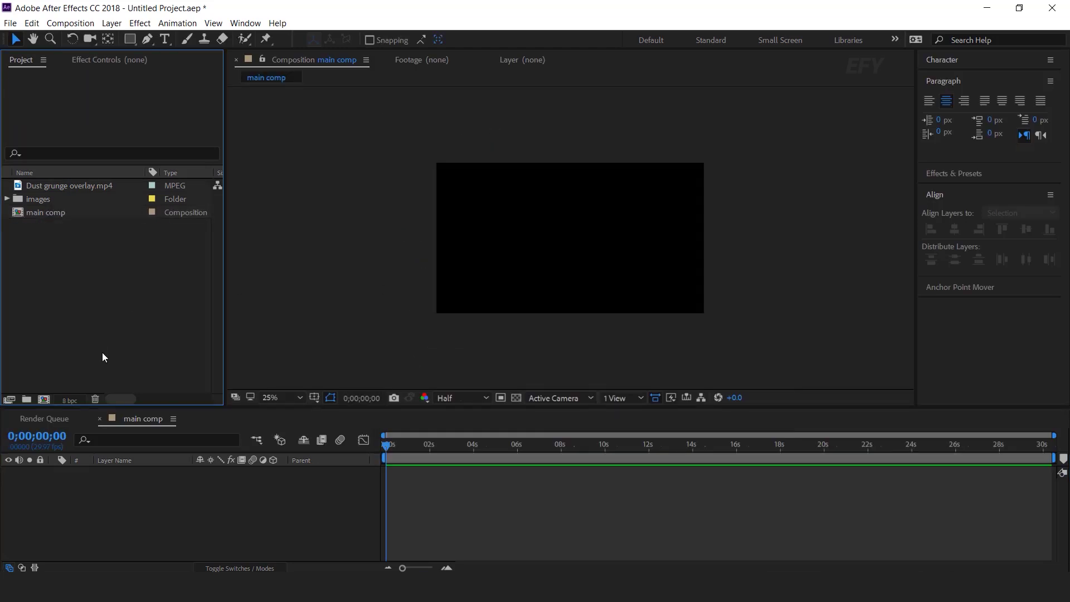
left_click(44, 400)
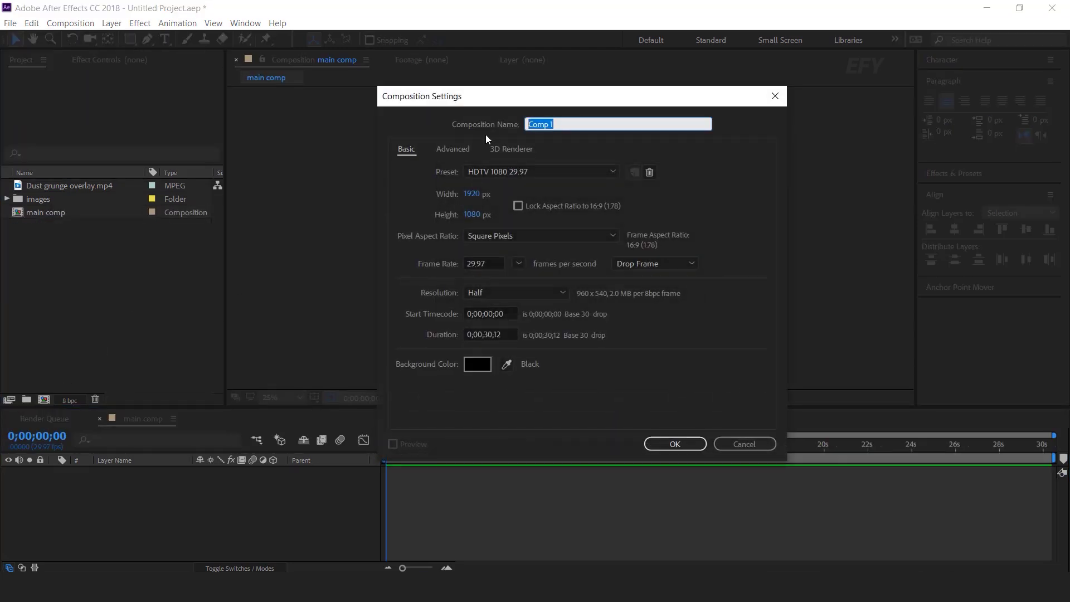
type("rope")
left_click_drag(530, 100, 673, 105)
left_click(613, 219)
type("2000")
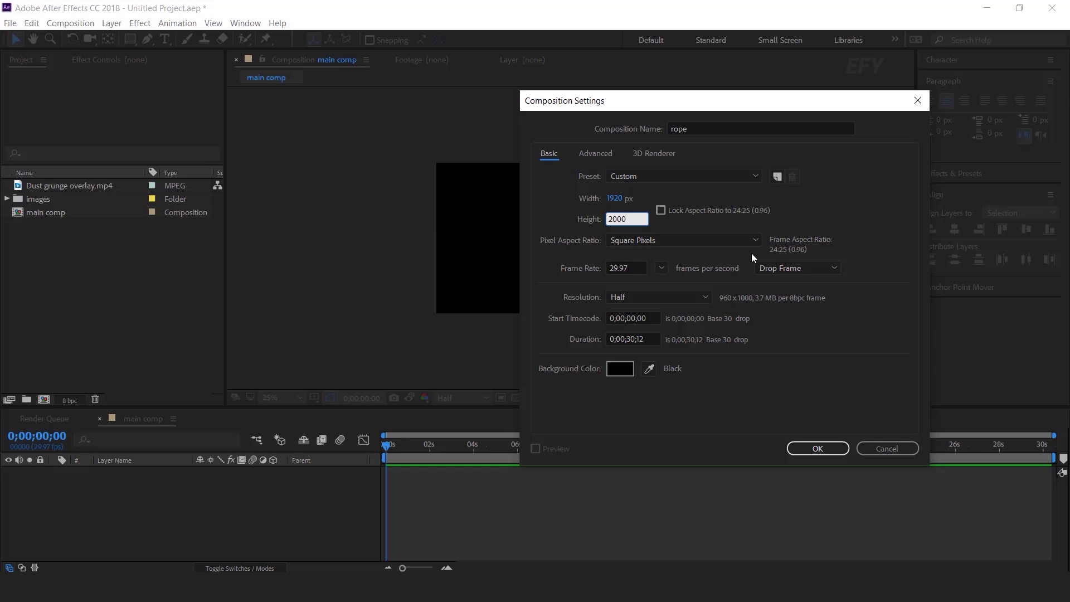
left_click(617, 198)
type("200")
key("Return")
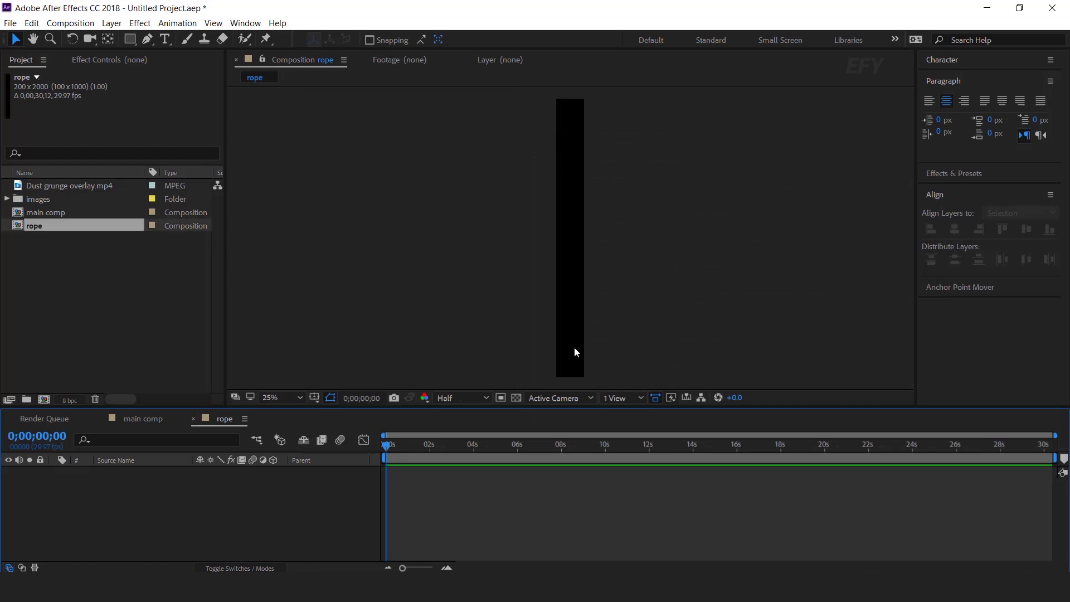
- Set up the Rectangle tool with no stroke and a white FFFFFF fill
left_click(128, 41)
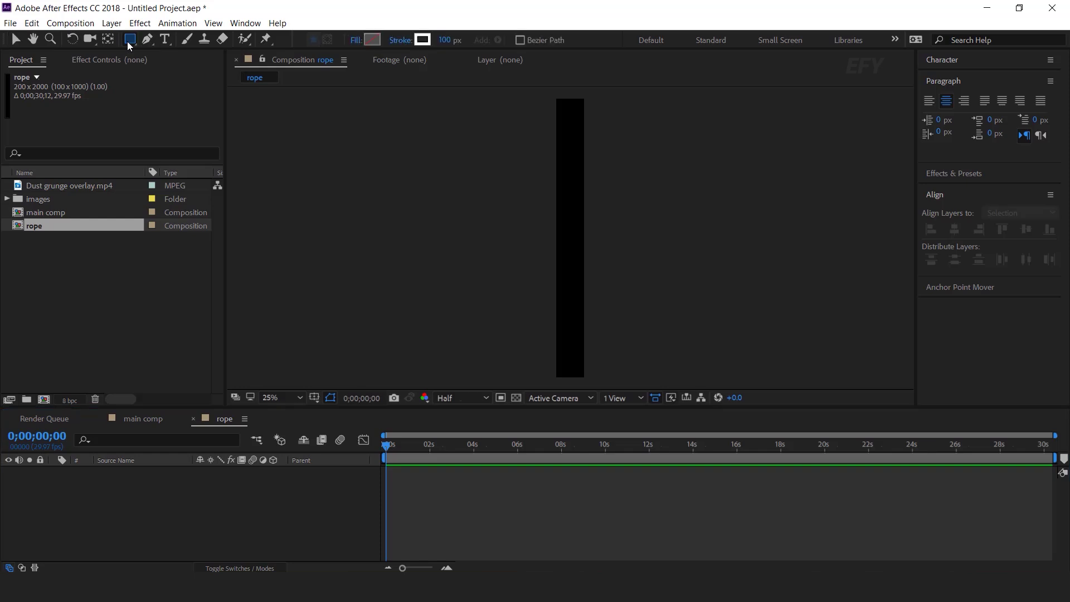
left_click(400, 41)
left_click(165, 96)
left_click(214, 177)
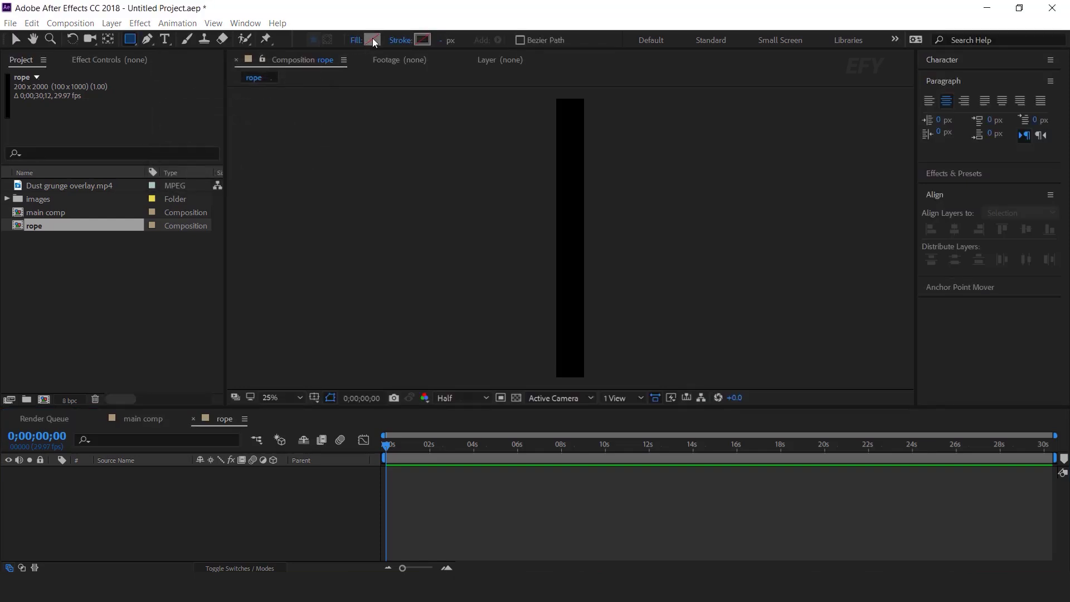
left_click(372, 39)
left_click_drag(123, 136, 57, 73)
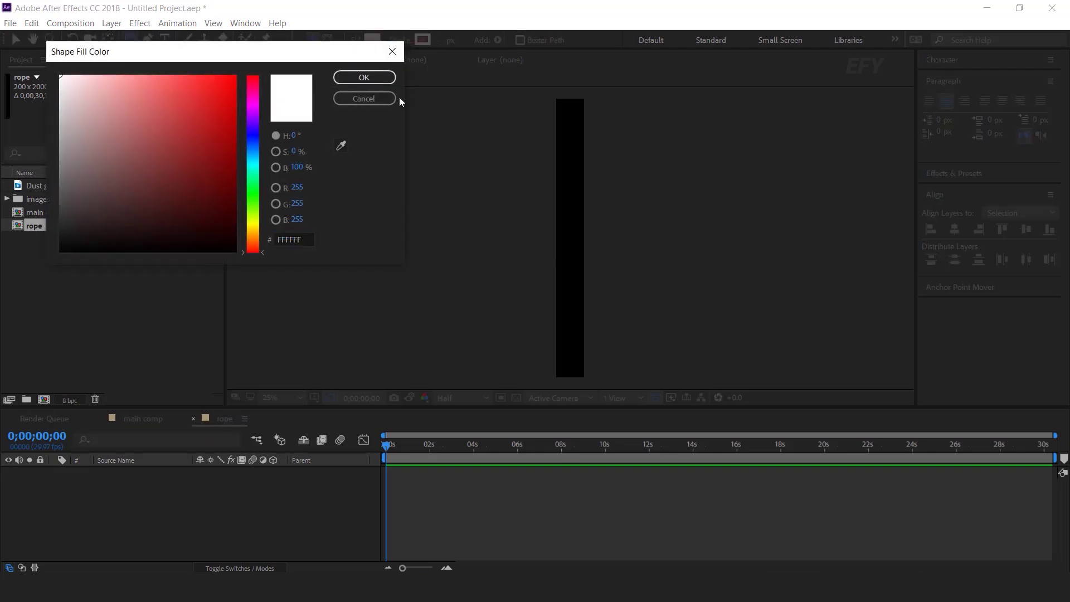
left_click(367, 75)
- Draw a very narrow vertical rectangle spanning the full height of the rope composition's middle and center its anchor point
left_click_drag(568, 95, 568, 380)
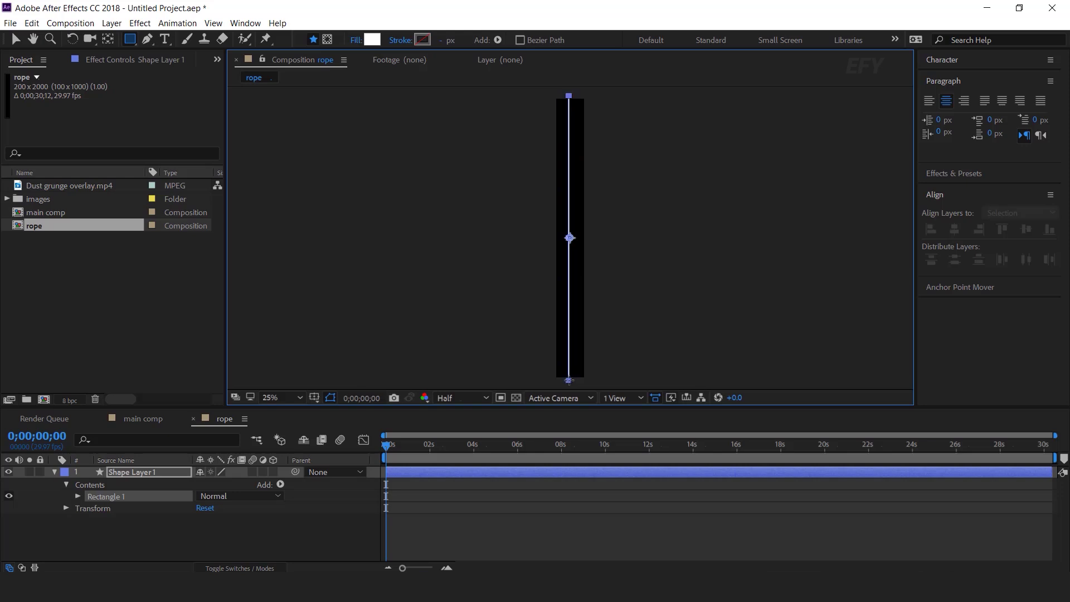
left_click(15, 39)
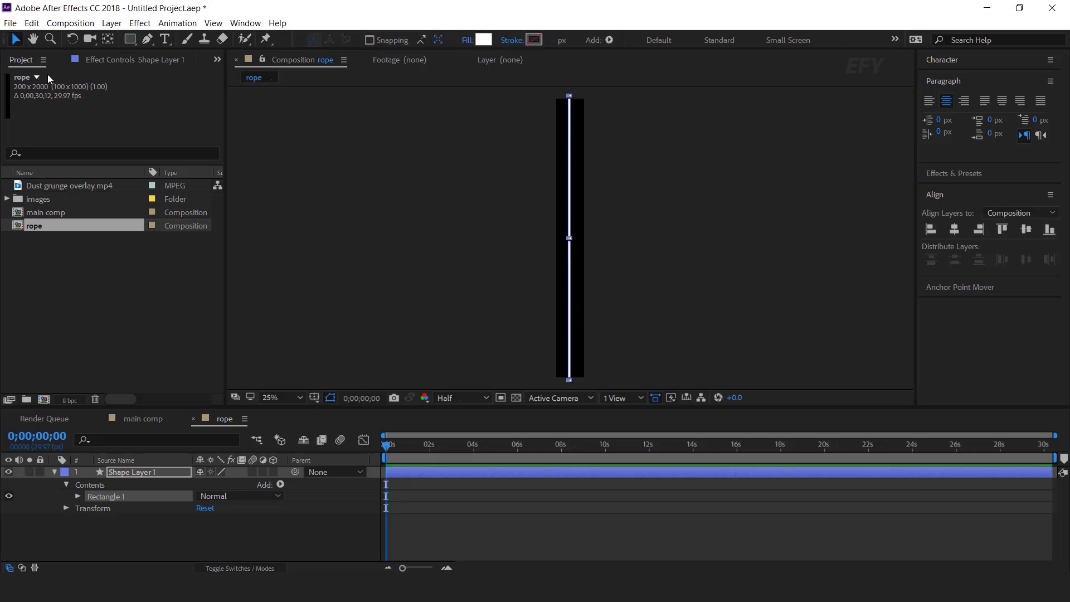
left_click(954, 288)
left_click(955, 334)
scroll(557, 250, "up", 9)
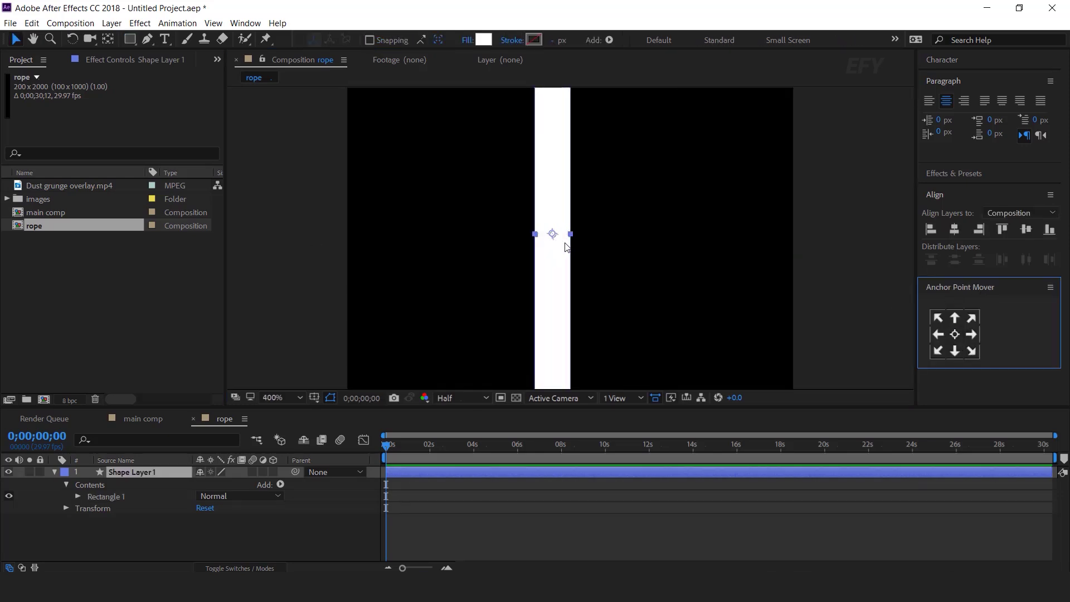
scroll(557, 229, "down", 6)
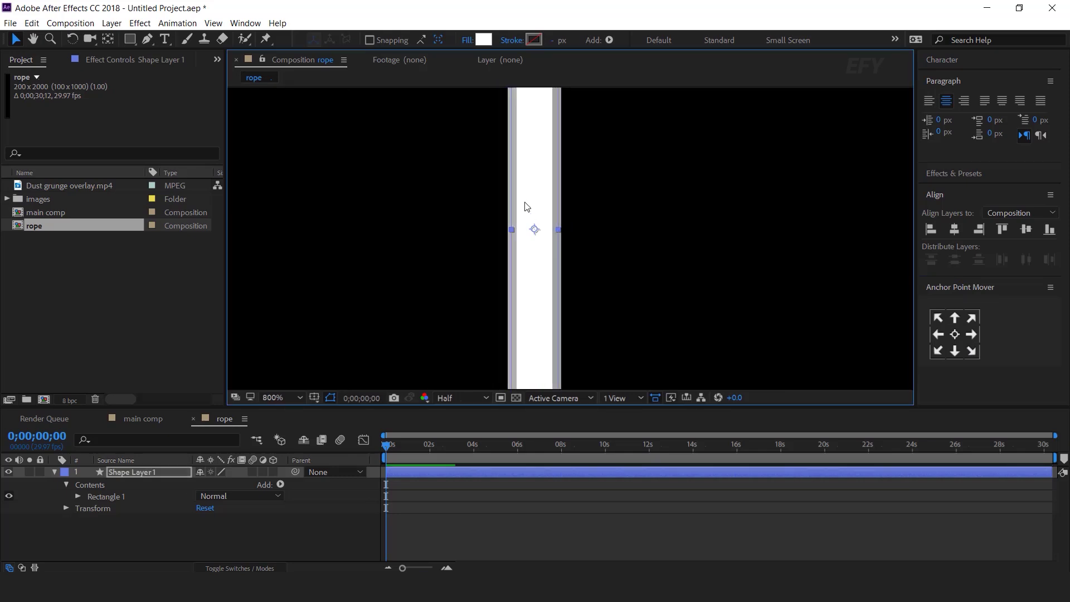
- Apply the Roughen Edges effect to the white rectangle's shape layer
left_click(148, 471)
key("ctrl+space")
type("rough")
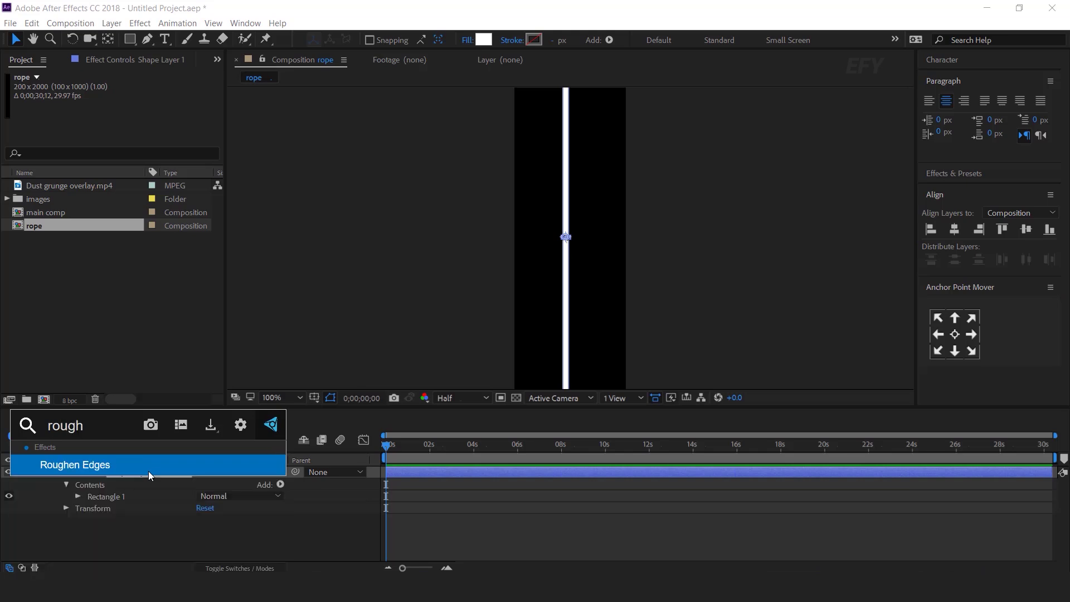
left_click(122, 466)
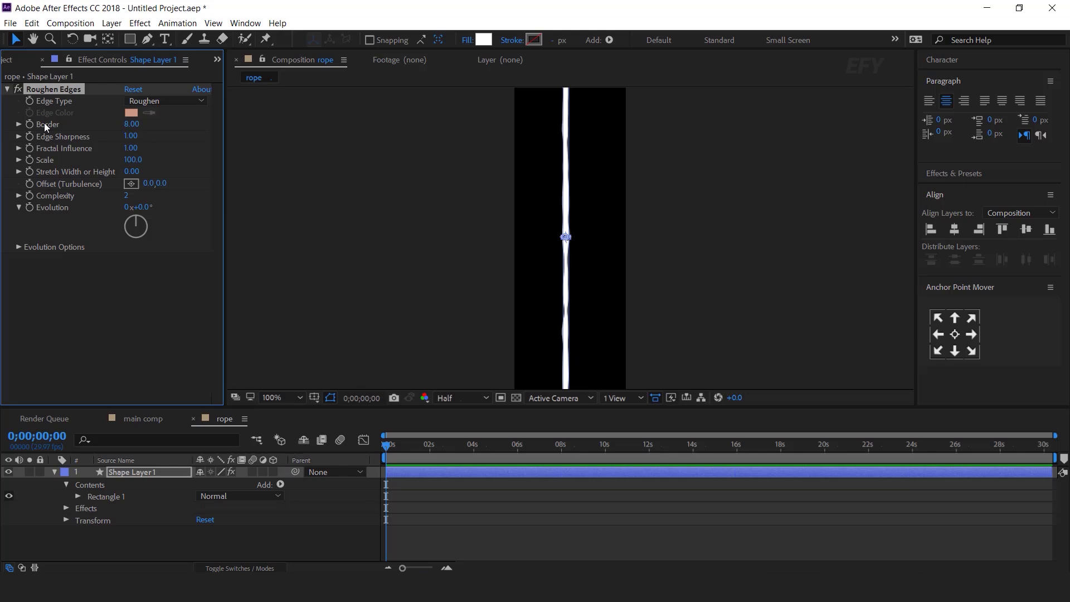
- Set Roughen Edges to a border of 4, a scale of 10 and a complexity of 10
left_click(133, 125)
type("4")
key("Return")
left_click(133, 159)
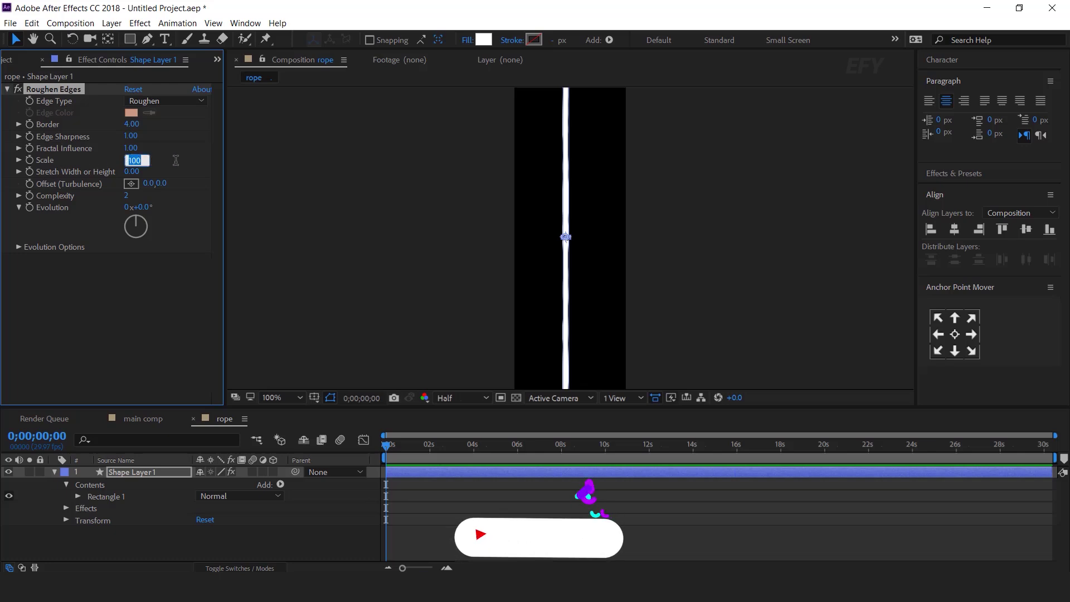
type("10")
key("Return")
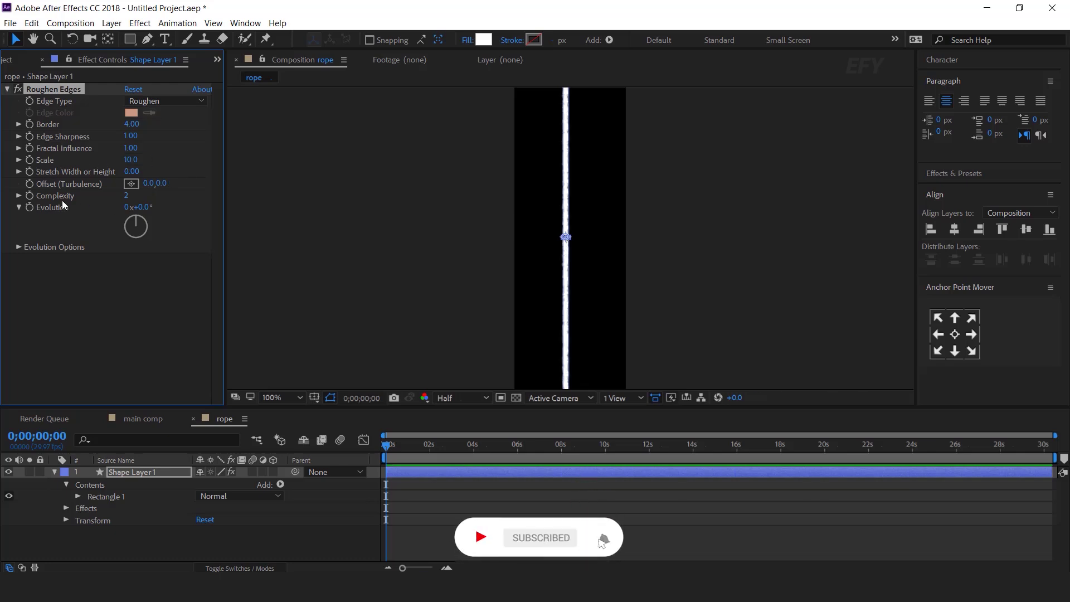
left_click(126, 195)
type("10")
key("Return")
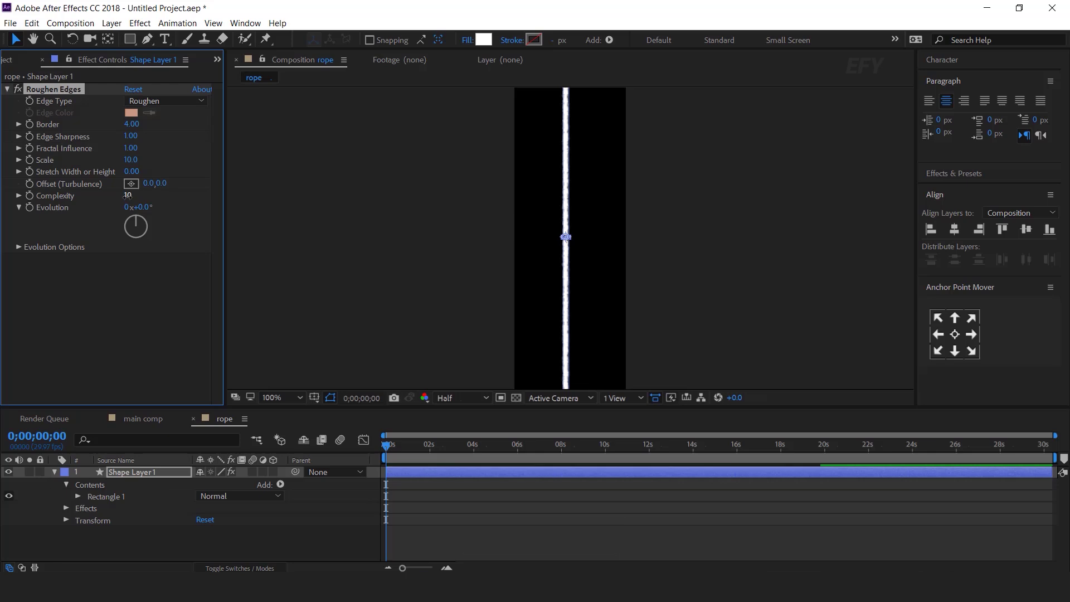
left_click(556, 538)
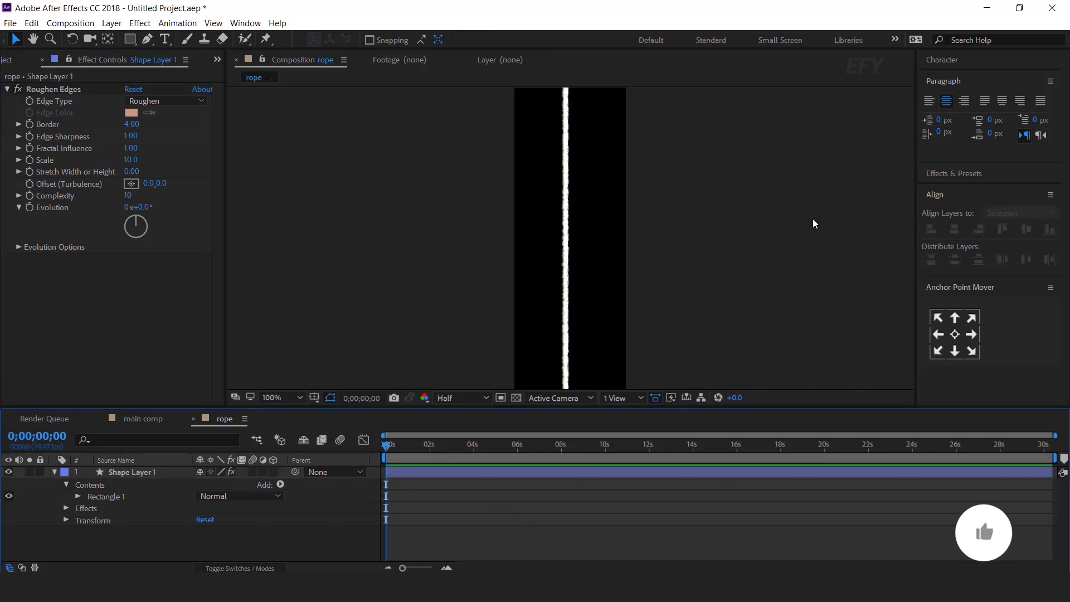
- Narrow the roughened white strip slightly and collapse its layer properties
scroll(558, 211, "down", 2)
scroll(577, 222, "up", 4)
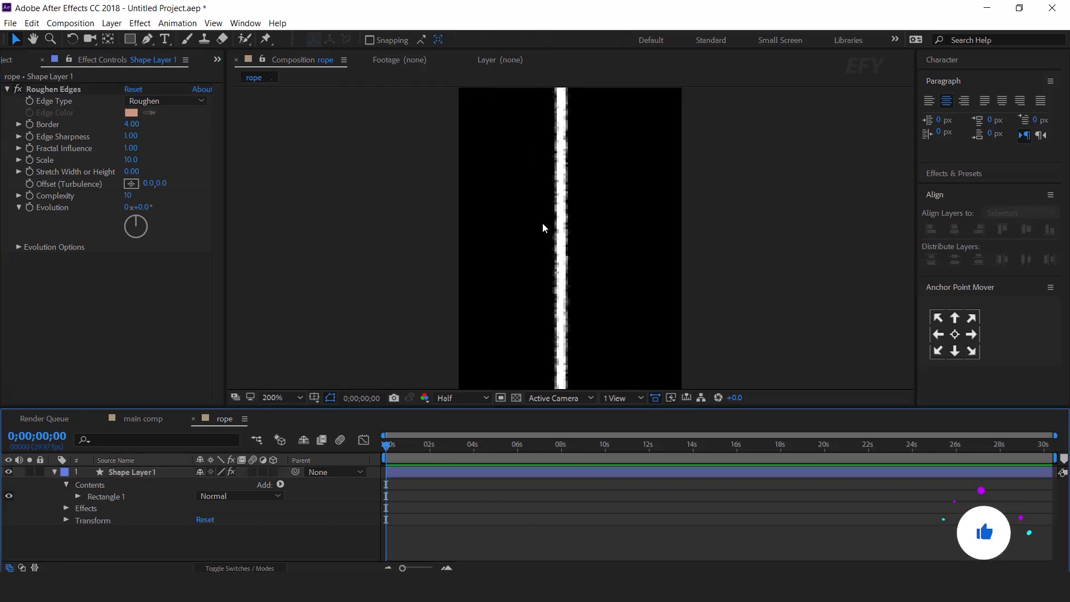
scroll(558, 211, "up", 2)
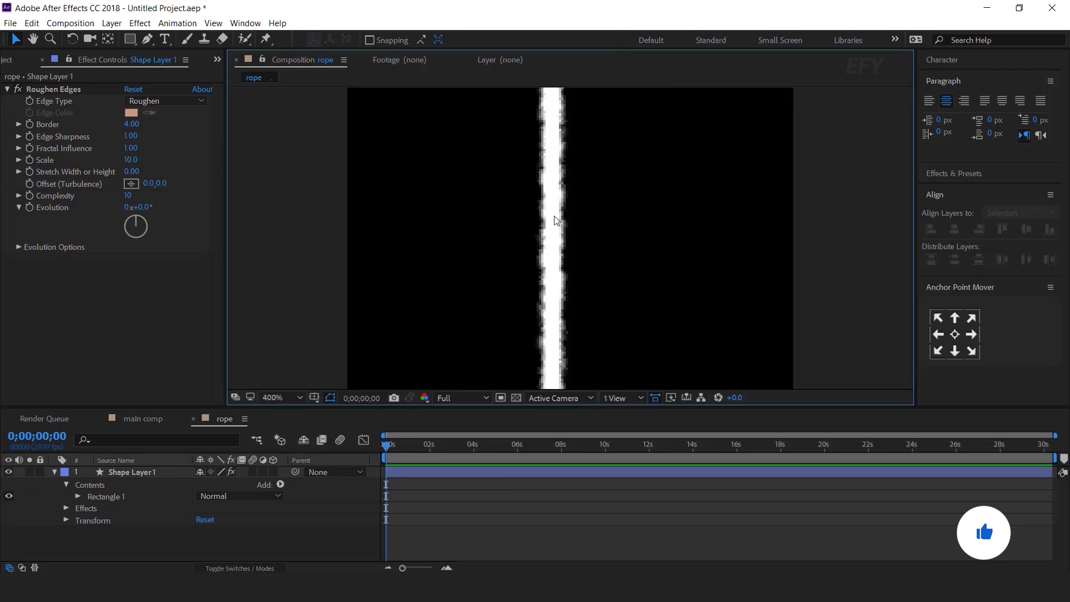
scroll(577, 235, "down", 2)
scroll(577, 238, "up", 3)
left_click(506, 257)
left_click_drag(559, 230, 550, 234)
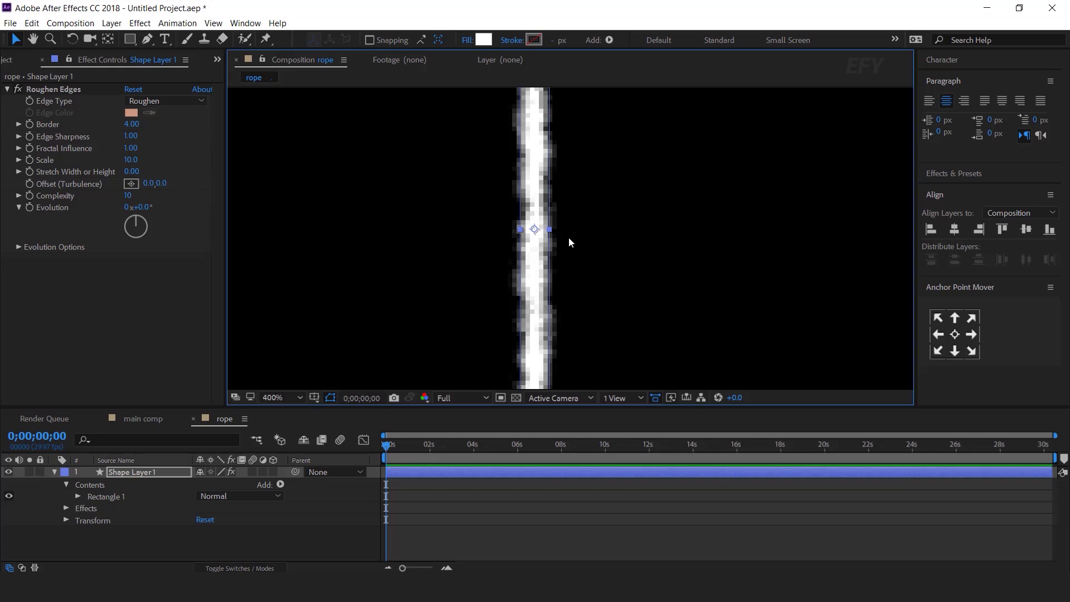
scroll(568, 237, "down", 2)
left_click(824, 254)
scroll(619, 266, "down", 3)
scroll(566, 263, "down", 2)
scroll(567, 262, "up", 3)
scroll(569, 265, "down", 4)
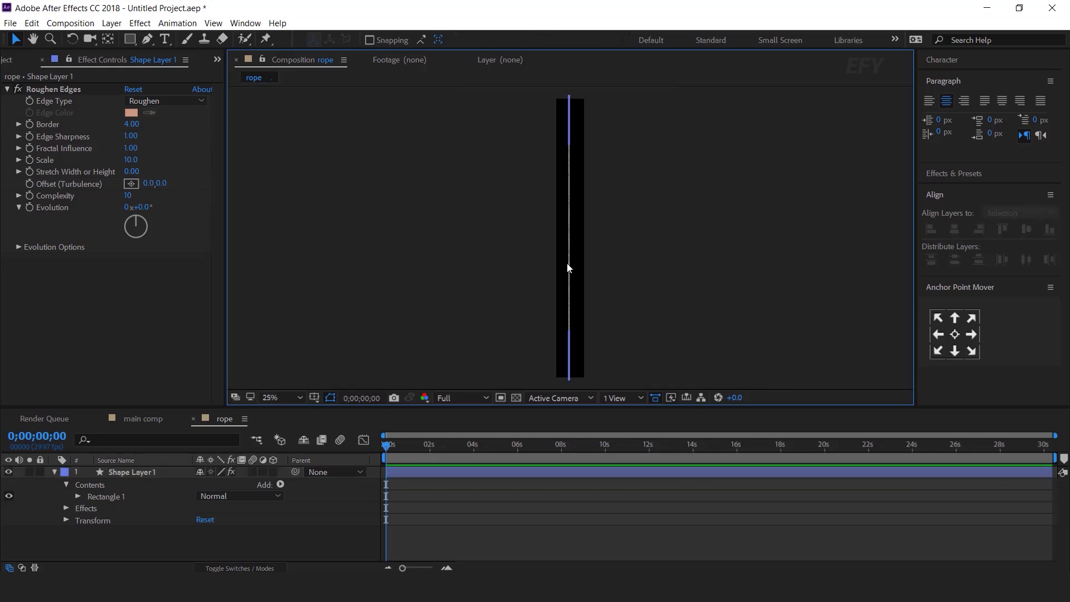
left_click(54, 472)
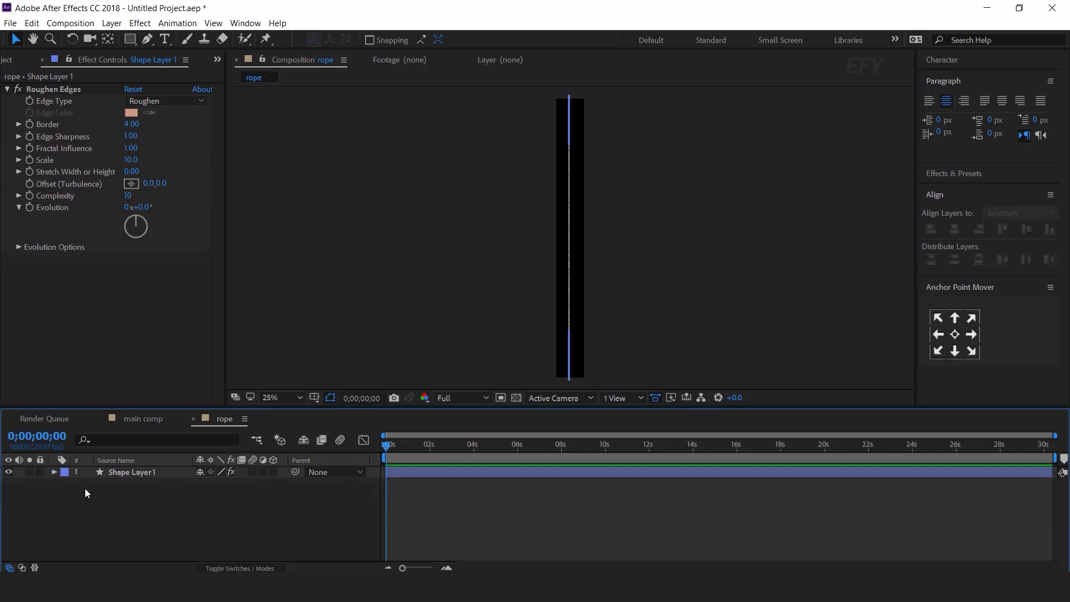
- Add a black 1920 x 1080 px solid to the main comp composition
left_click(146, 418)
left_click(22, 60)
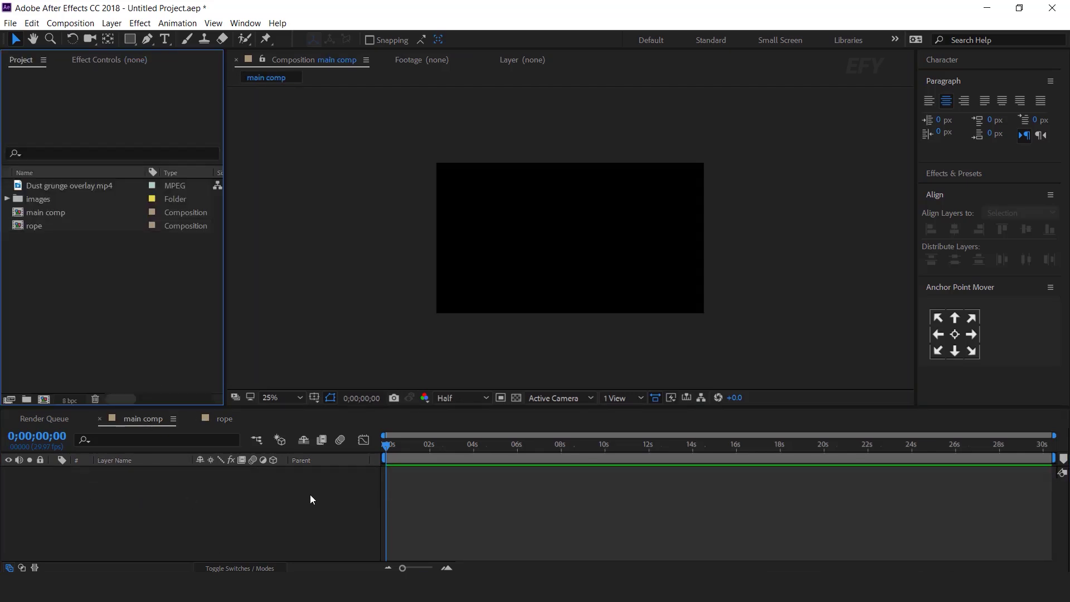
right_click(329, 471)
mouse_move(370, 338)
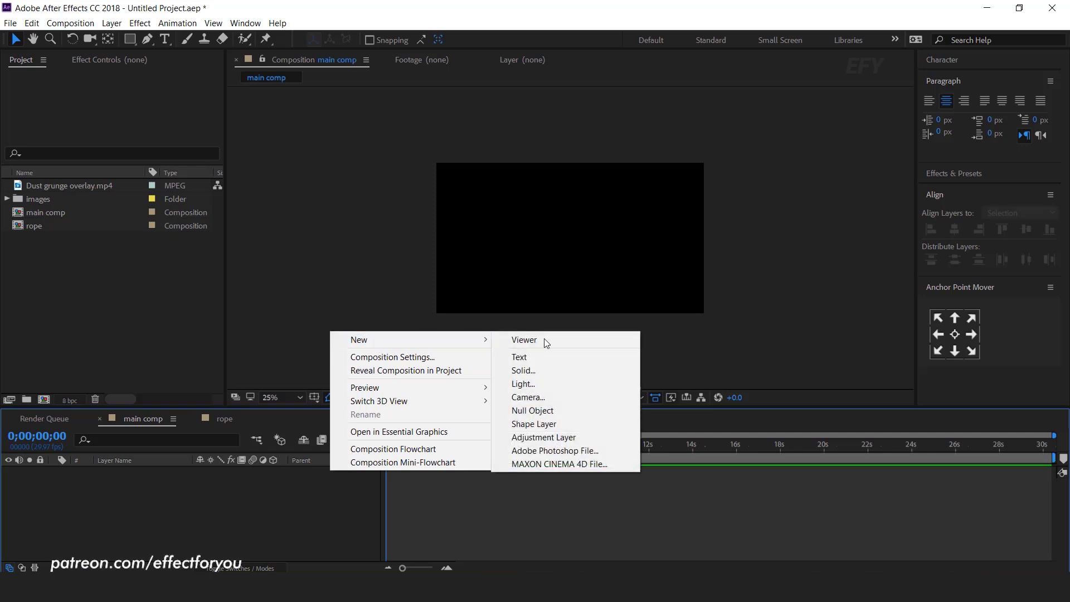
left_click(533, 370)
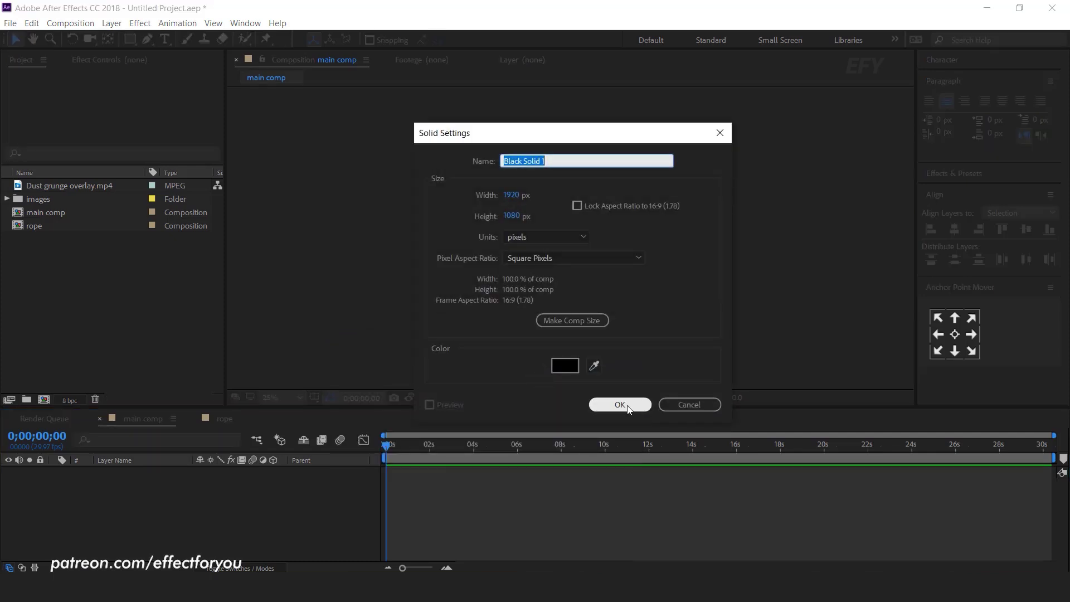
left_click(620, 404)
- Apply the Gradient Ramp effect to the black solid and swap its start and end colors
key("ctrl+space")
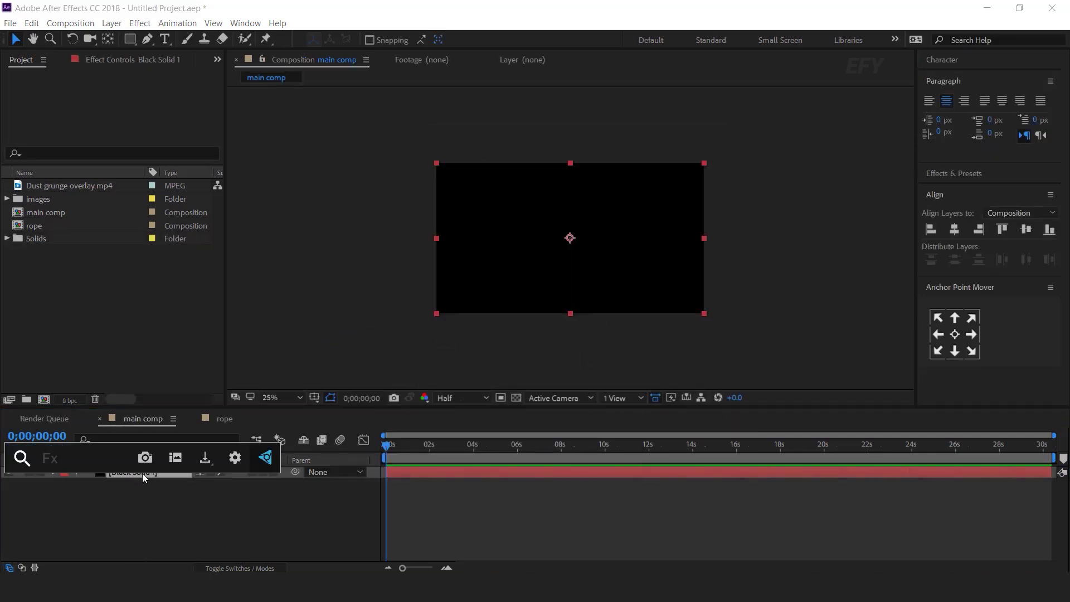
type("gra")
key("Return")
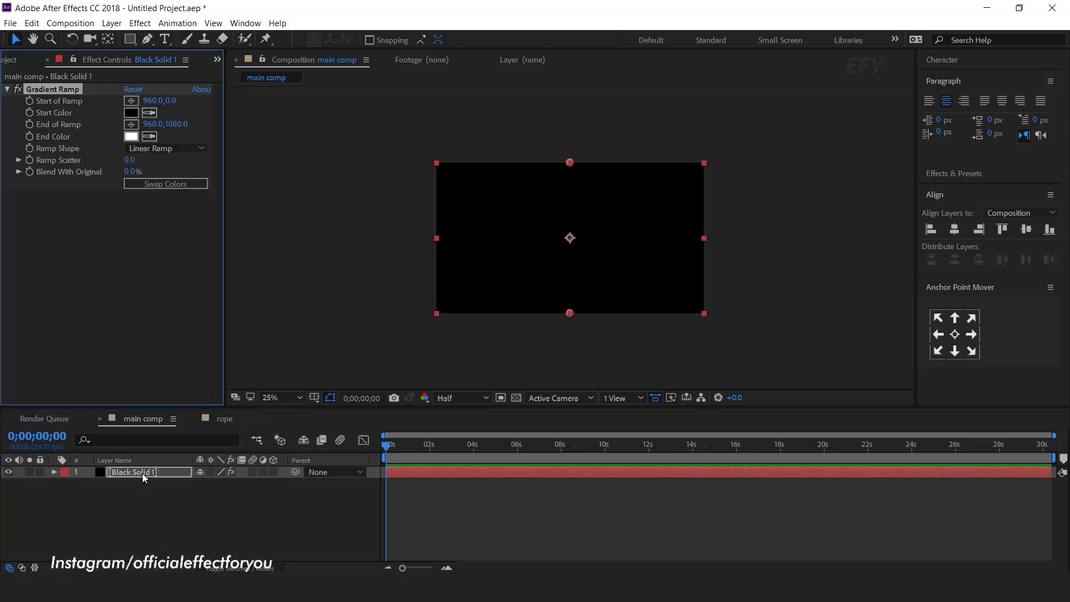
left_click(176, 182)
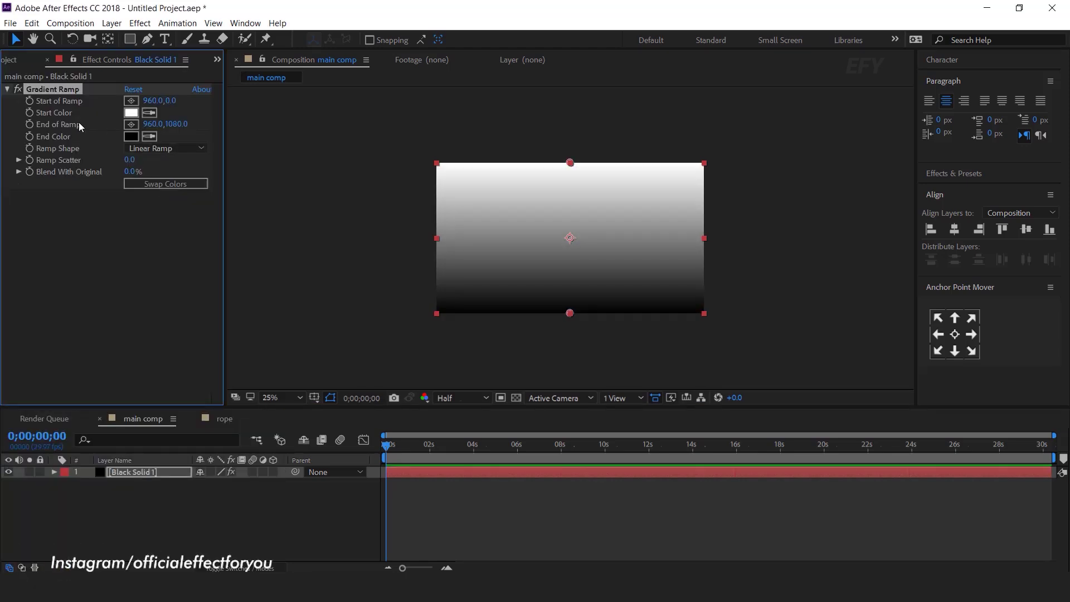
- Set the gradient's start color to dark gray 2B2B2B and its shape to Radial Ramp
left_click(131, 112)
left_click_drag(64, 228, 46, 219)
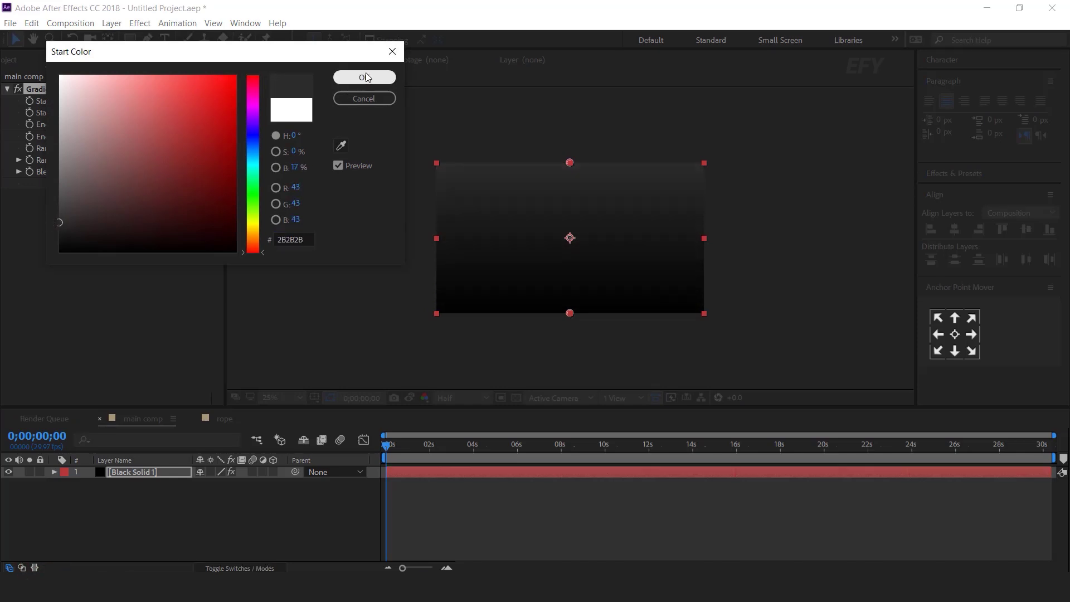
left_click(350, 77)
left_click(154, 147)
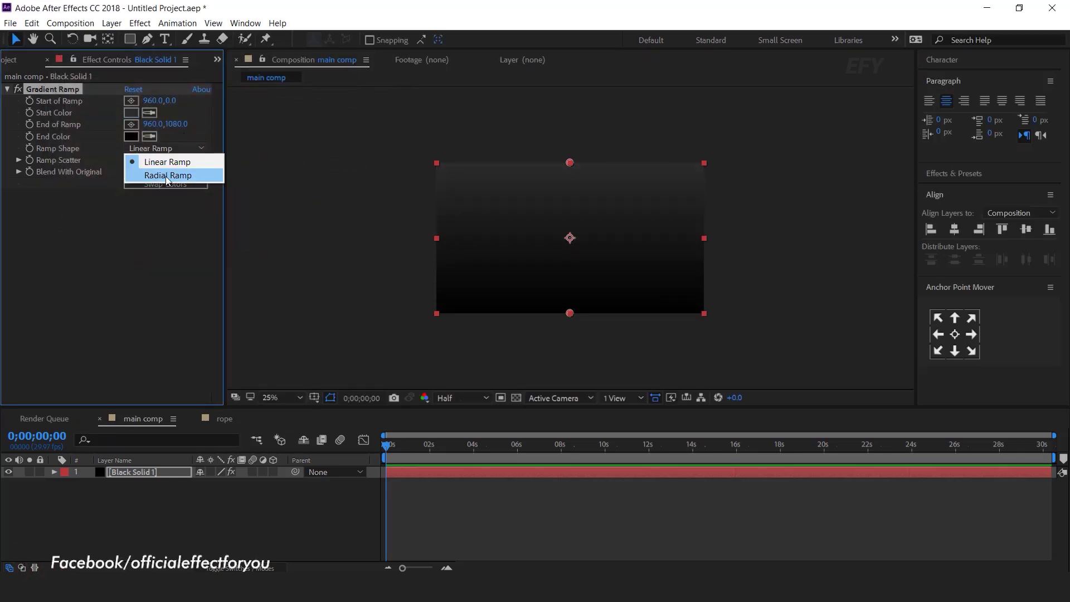
left_click(189, 176)
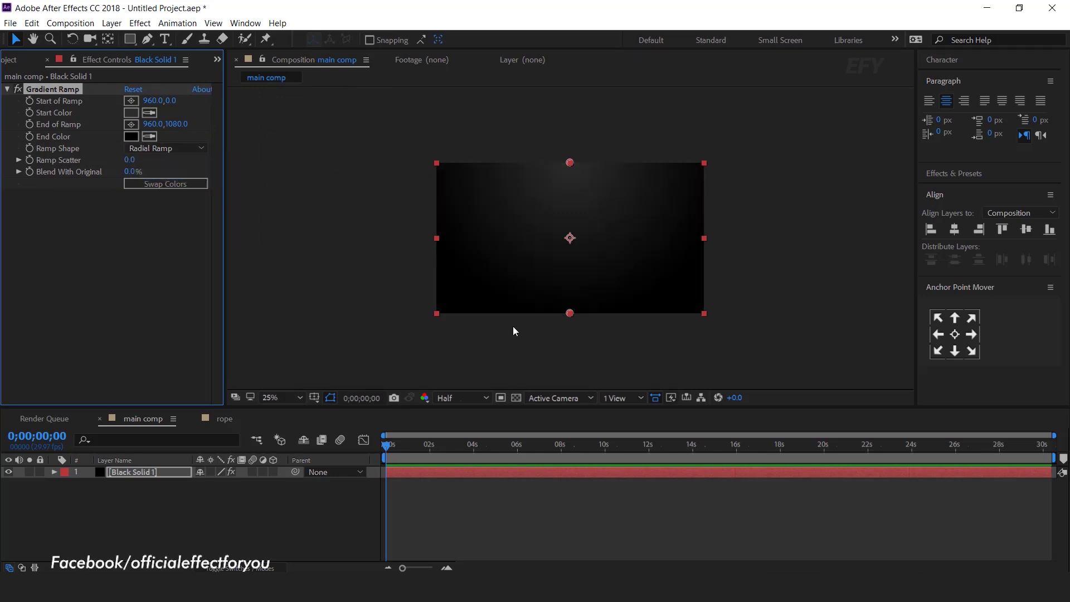
- Move the ramp's start to the frame's center, about 952, 536, and its end far below the frame, about 1008, 2780
left_click_drag(570, 315, 566, 460)
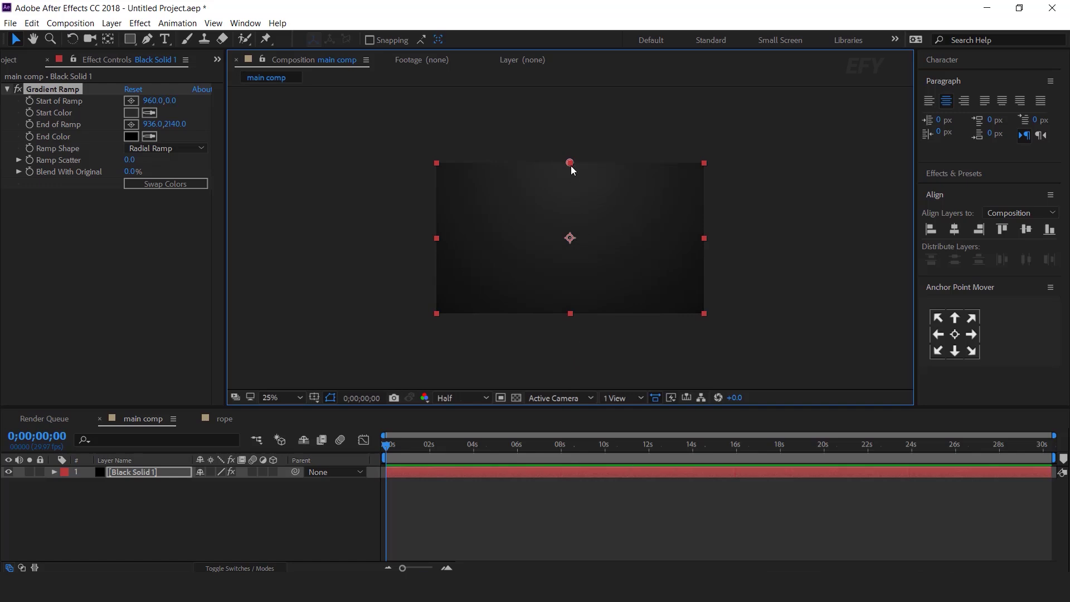
left_click_drag(571, 166, 571, 241)
key("comma")
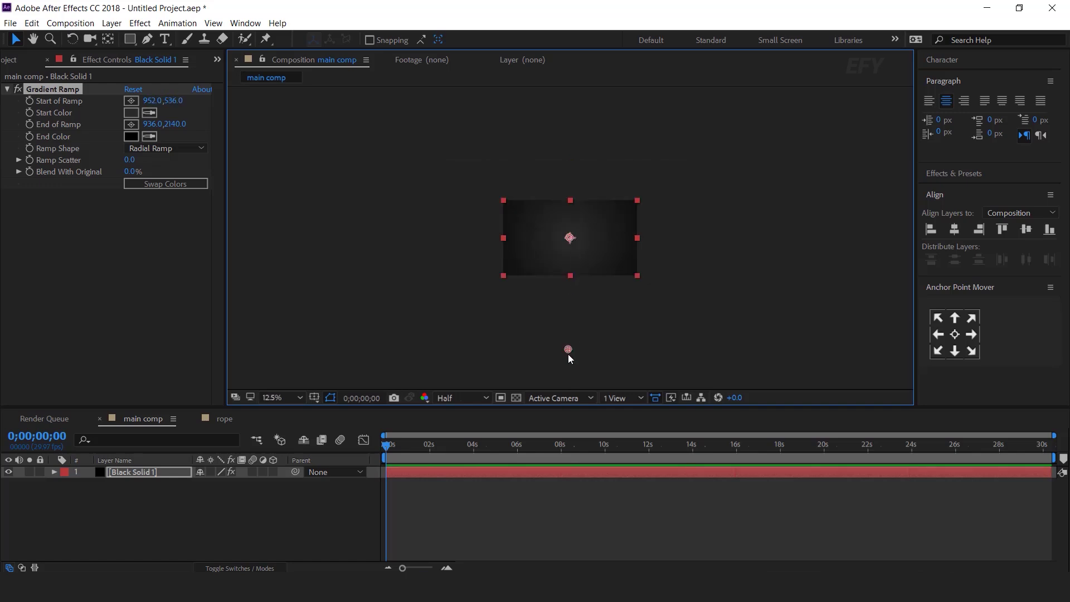
left_click_drag(571, 362, 573, 394)
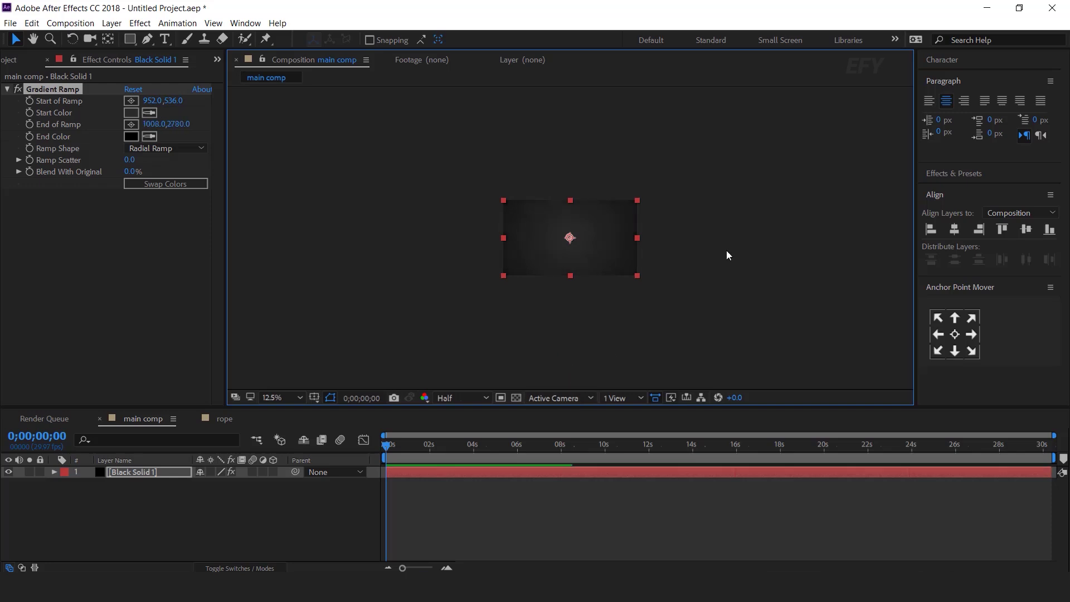
left_click(685, 263)
key("shift+slash")
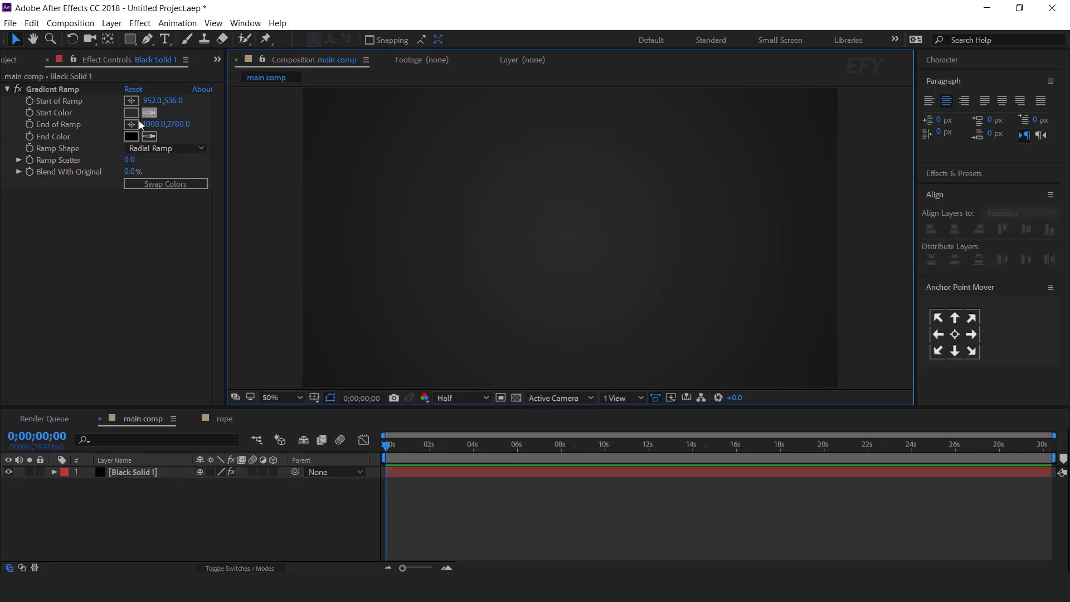
- Add the rope composition to main comp as a layer above the black solid
left_click(13, 59)
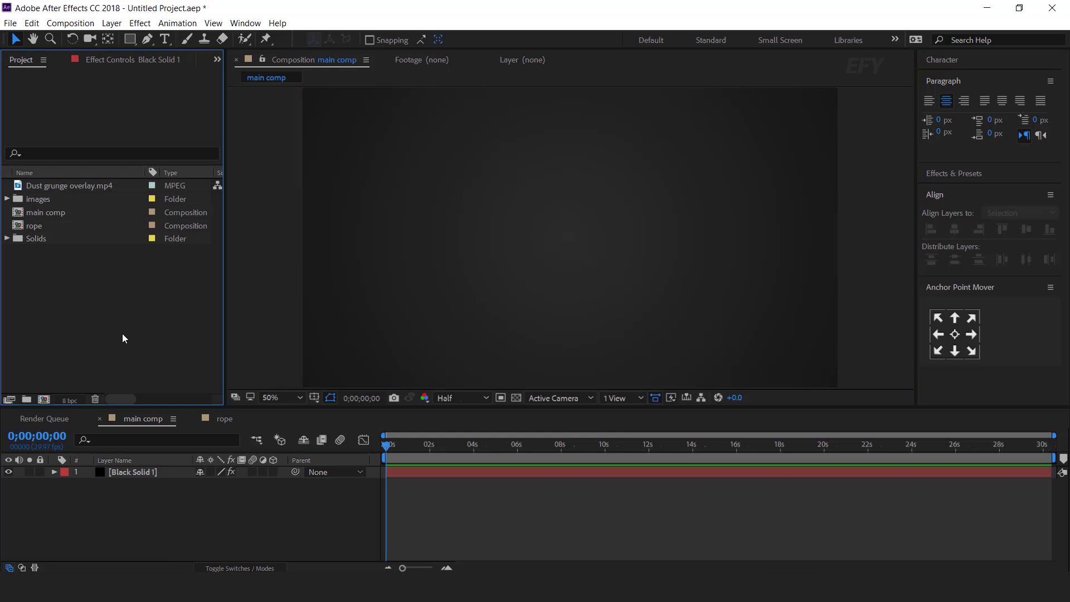
left_click_drag(39, 226, 145, 470)
scroll(737, 267, "down", 2)
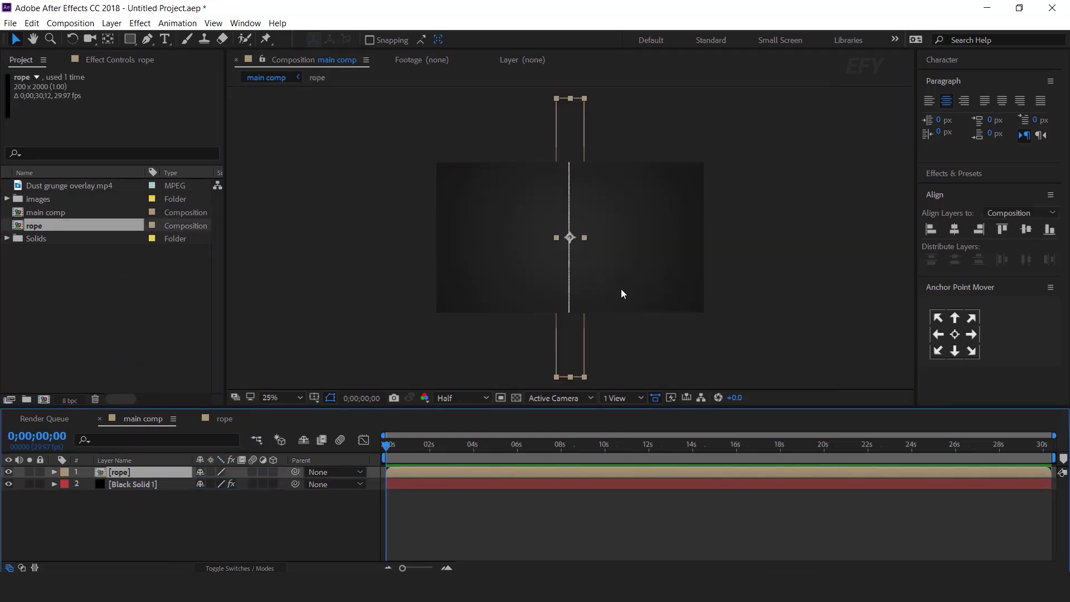
- Create a 1920 x 1080 px composition named "image placeholder 1"
left_click(119, 312)
left_click(45, 399)
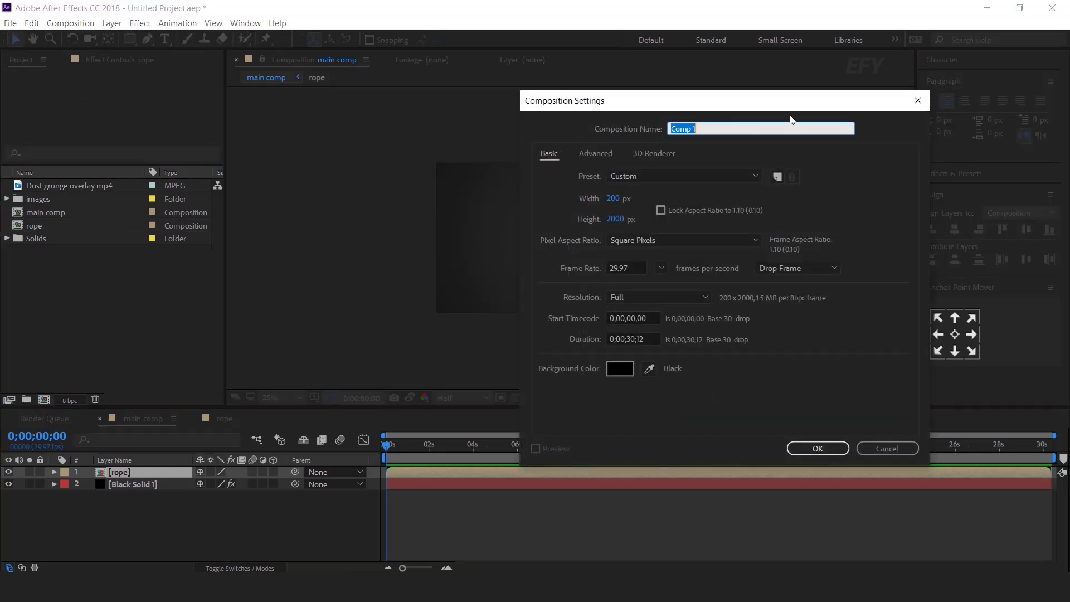
left_click(614, 198)
type("1920")
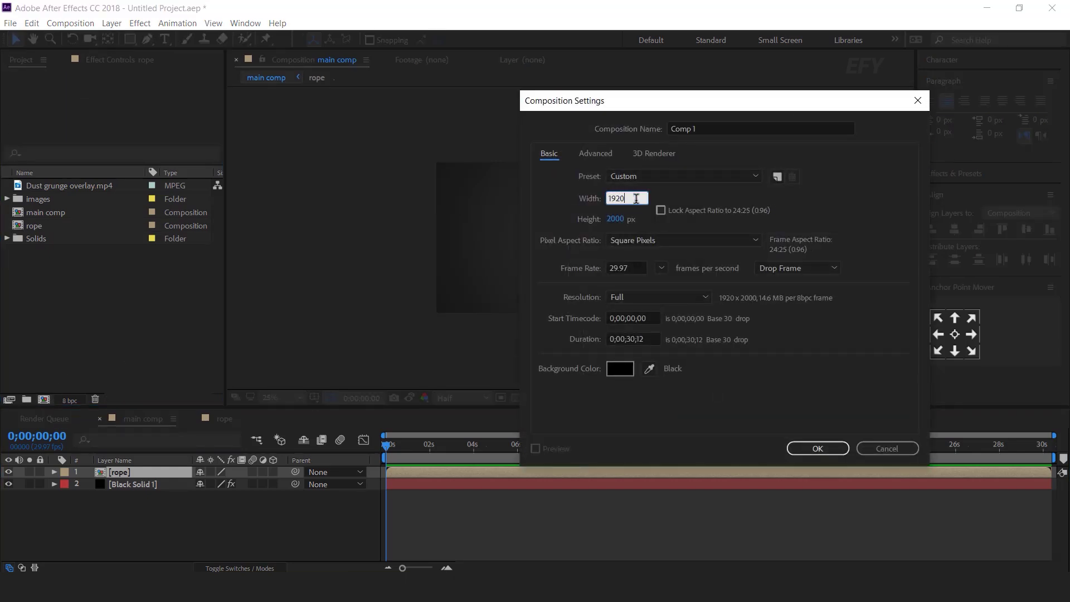
key("Tab")
type("1080")
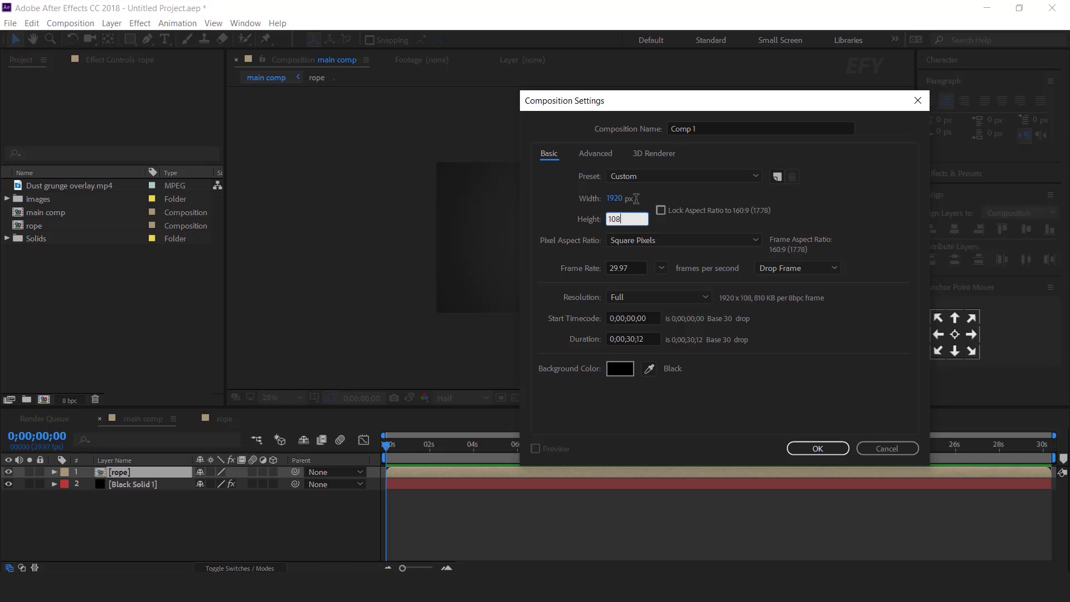
left_click(700, 129)
type("image placehold")
left_click_drag(704, 100, 627, 100)
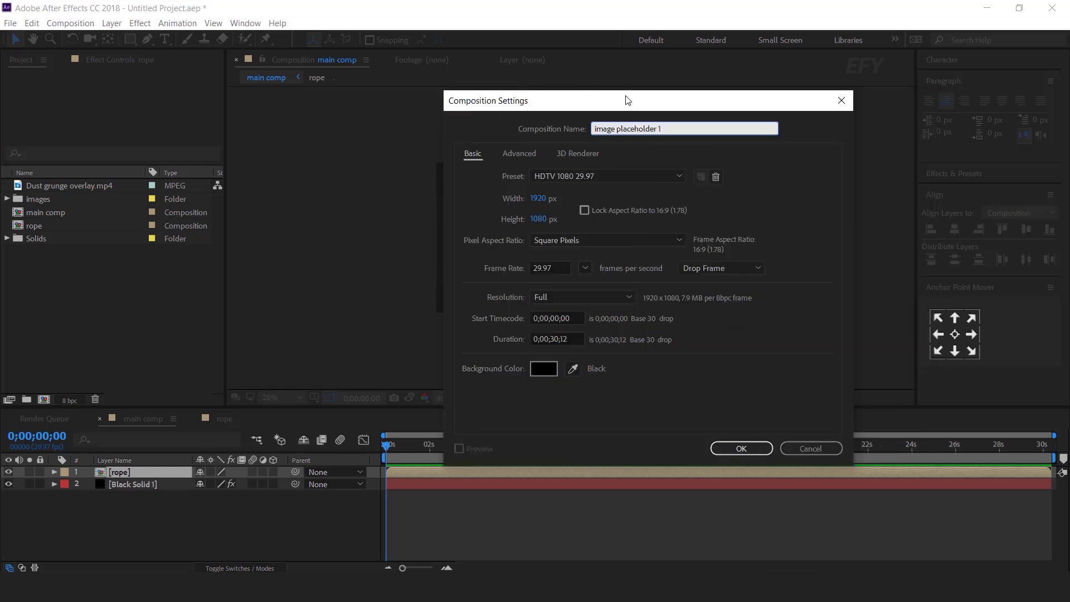
key("Return")
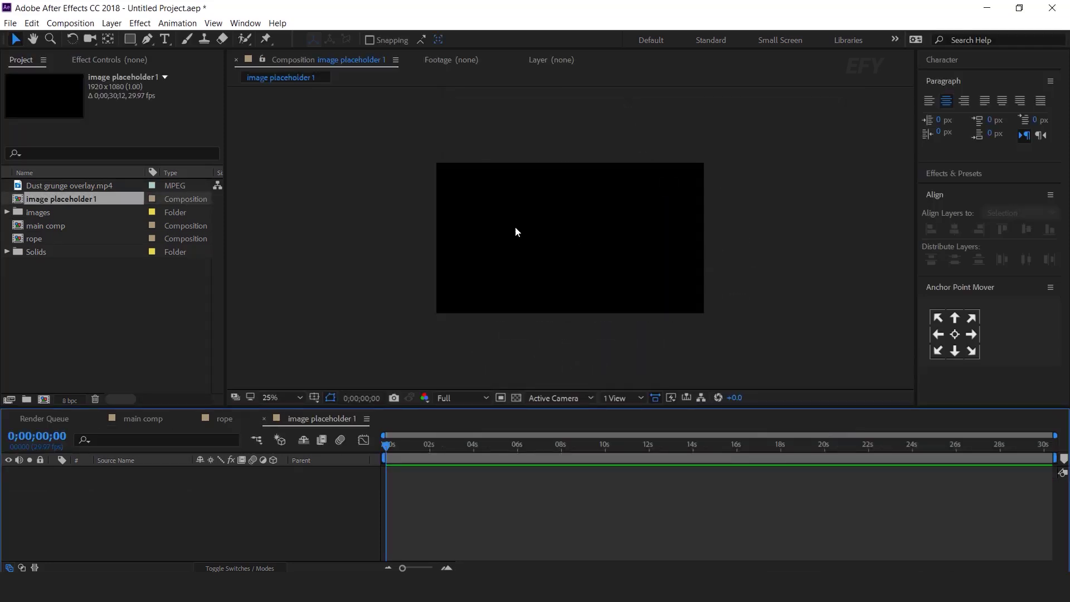
- Place 09.jpg from the images folder in image placeholder 1 and scale it down proportionally to just cover the frame's width
left_click(41, 292)
left_click(45, 212)
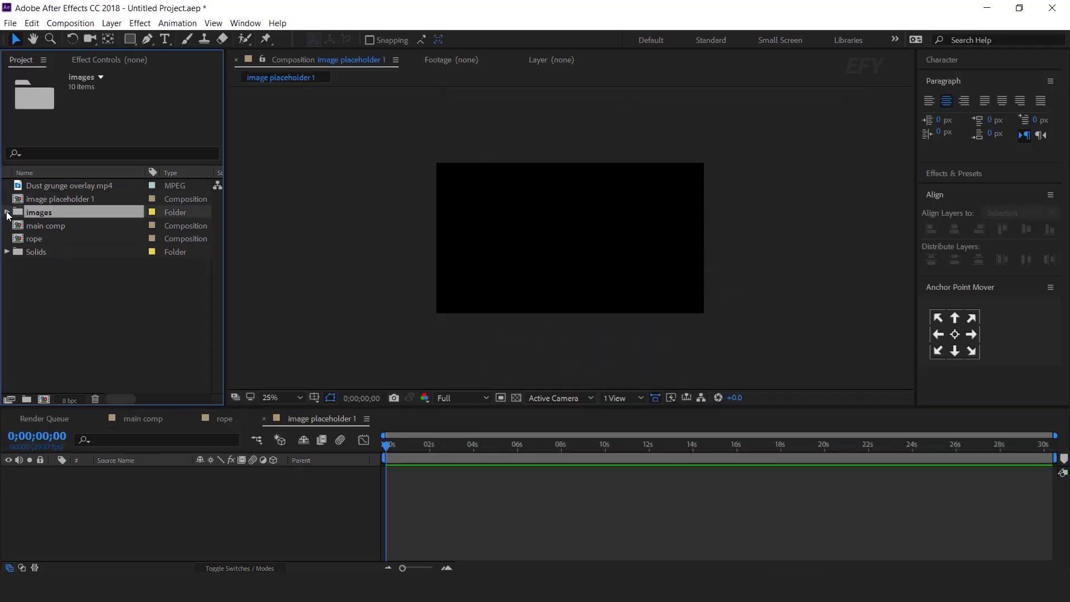
left_click(6, 212)
left_click(44, 226)
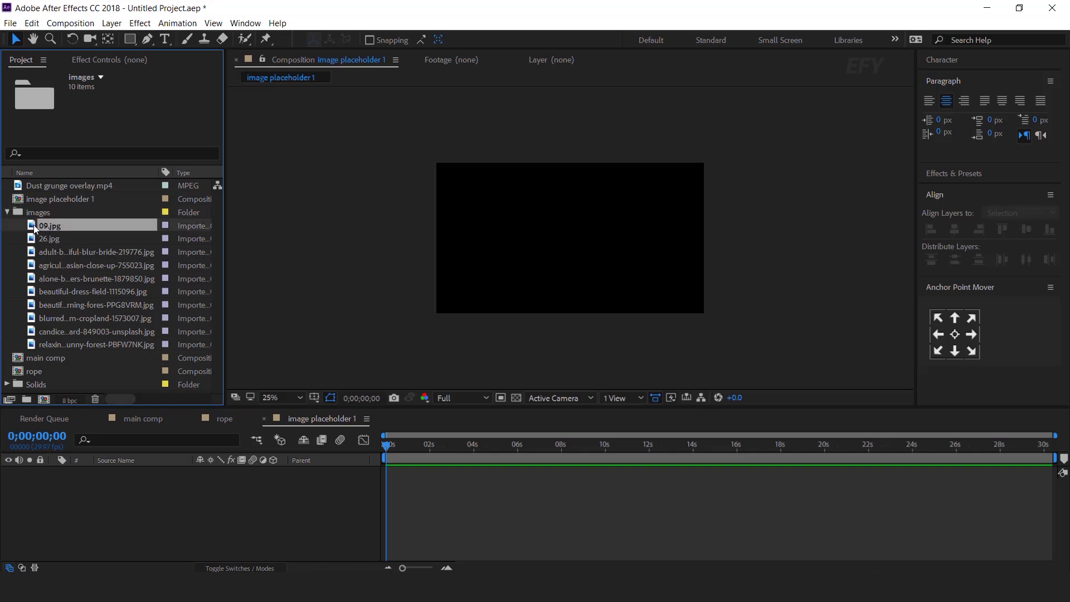
left_click_drag(31, 229, 211, 506)
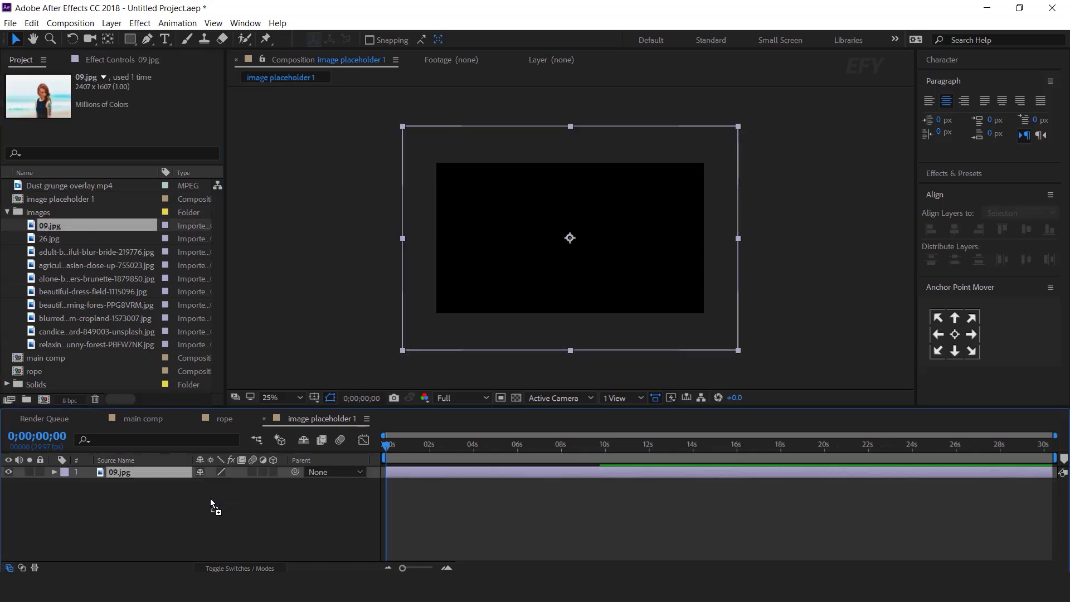
left_click_drag(738, 237, 706, 236)
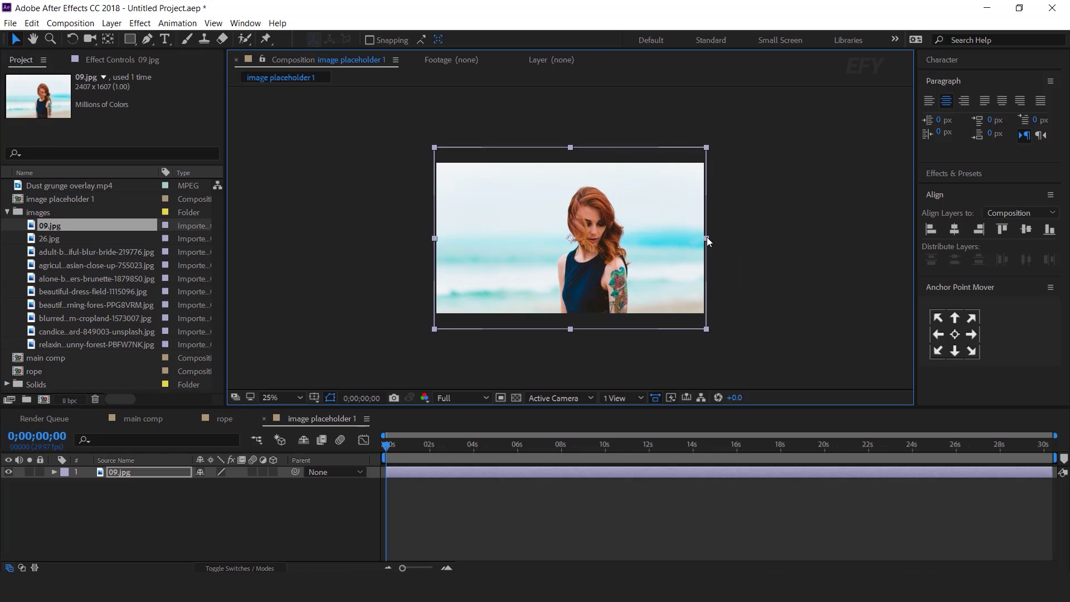
- Add a full-frame rectangle shape layer above the photo and set its fill to None
left_click(269, 495)
double_click(131, 39)
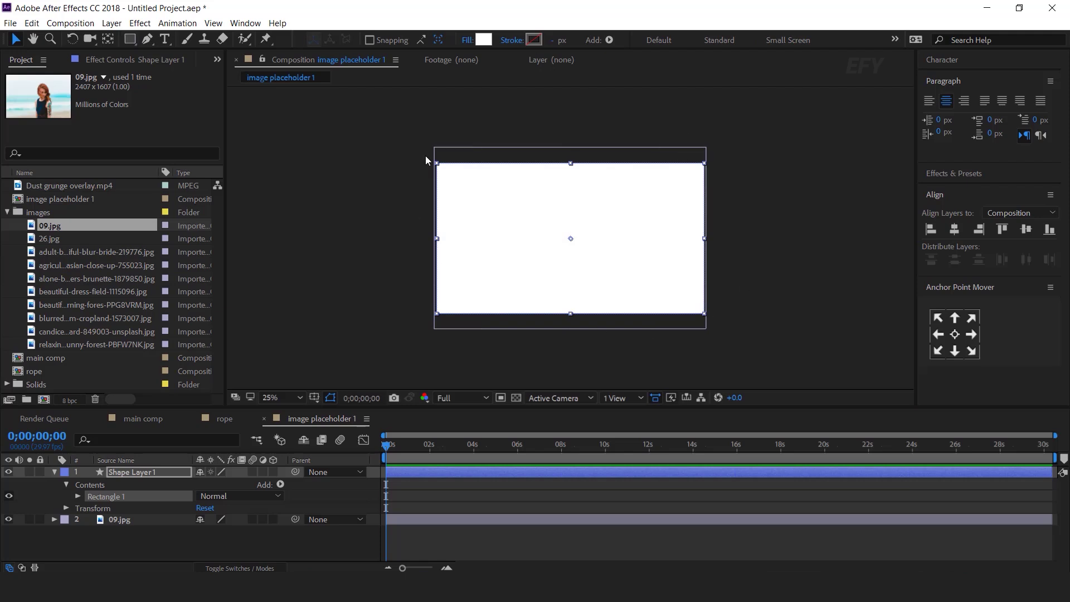
left_click(467, 40)
left_click(167, 94)
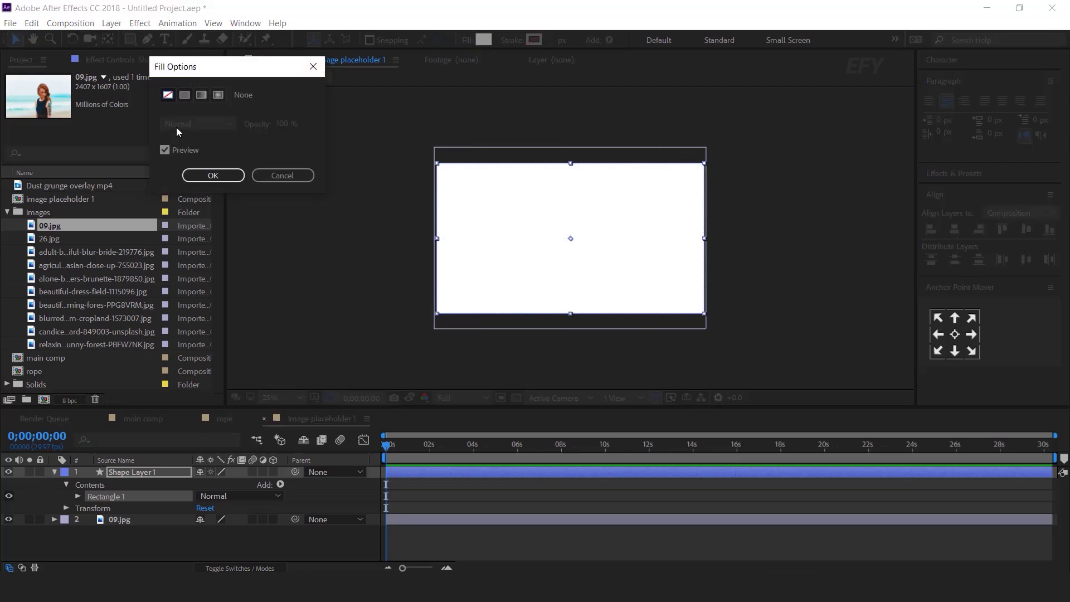
left_click(213, 175)
- Give the rectangle a white FFFFFF stroke 100 px wide
left_click(563, 40)
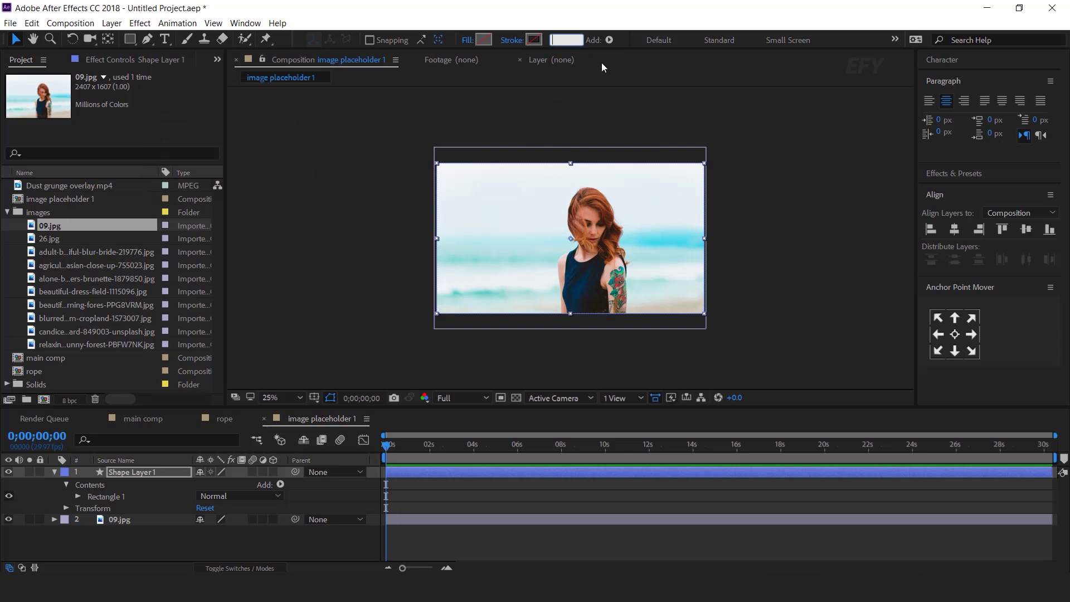
type("100")
key("Return")
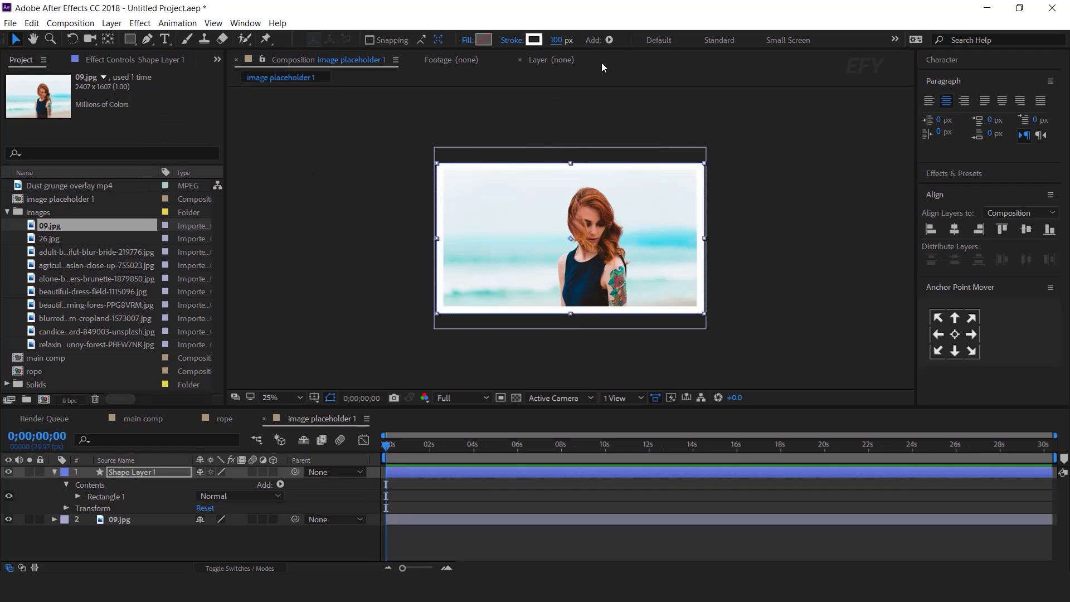
left_click(533, 40)
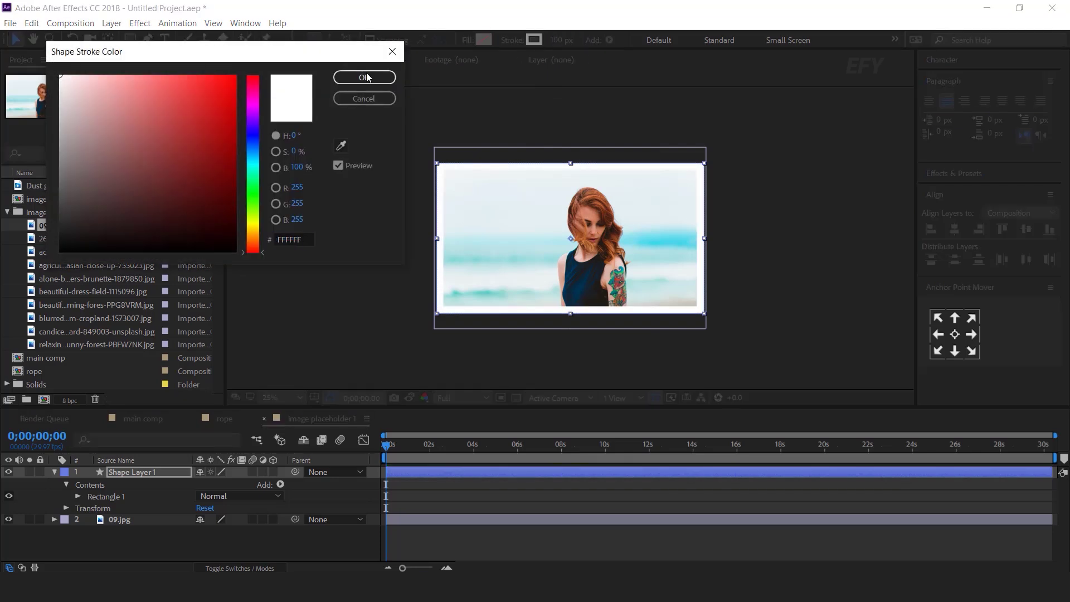
left_click(365, 78)
- Collapse the shape layer's properties and rename the layer "frame"
left_click(164, 550)
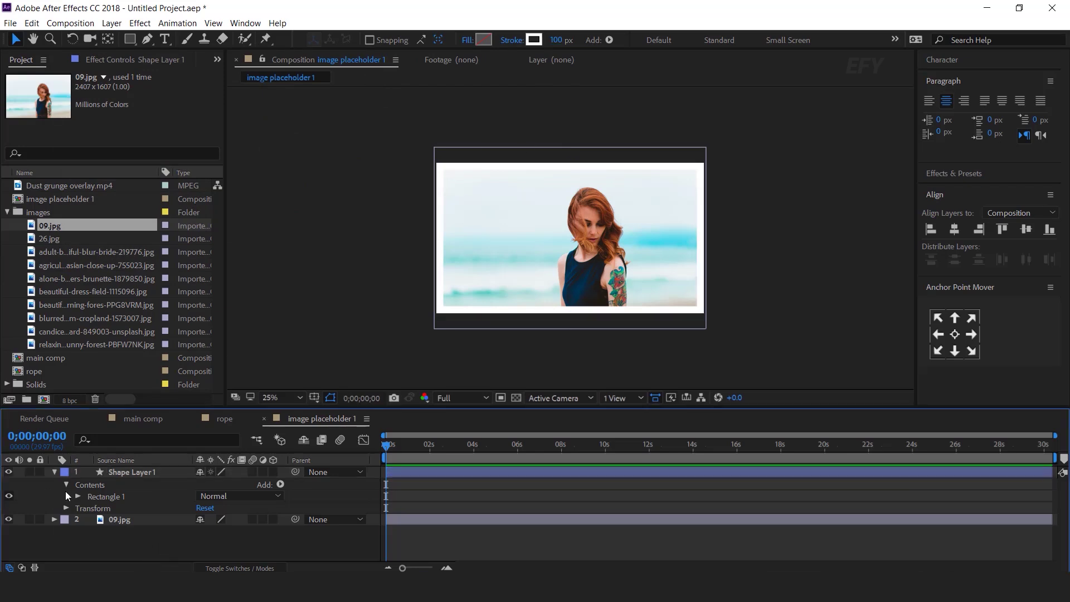
left_click(53, 471)
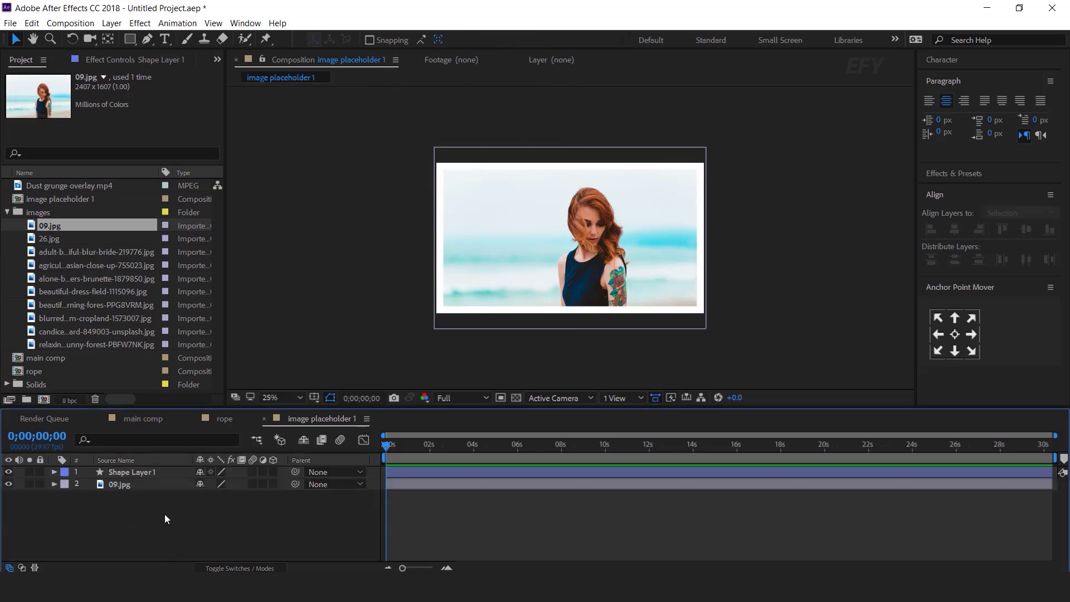
left_click(140, 473)
key("Return")
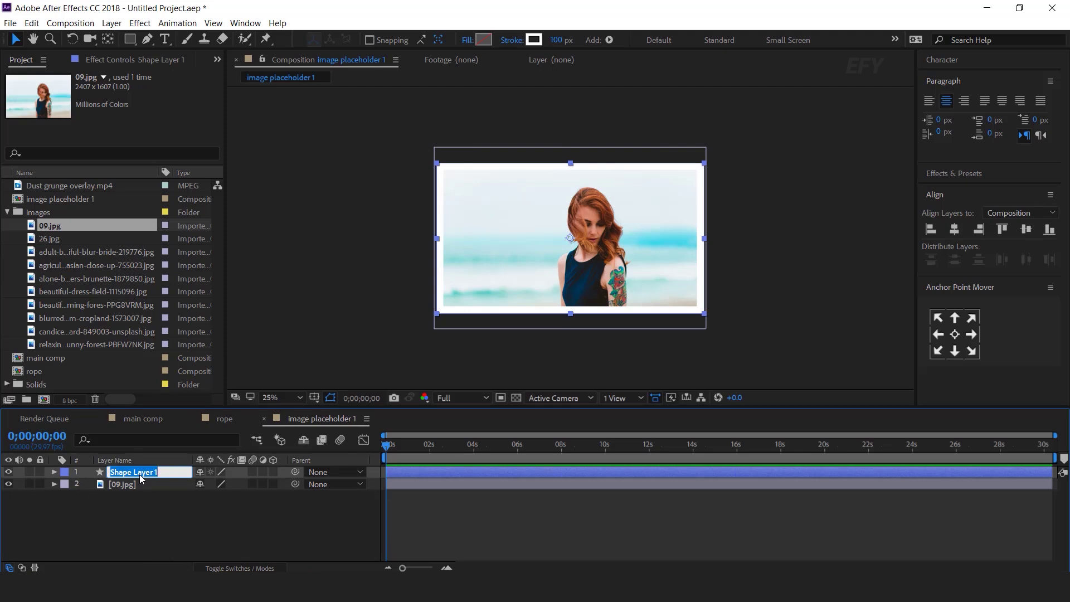
key("Return")
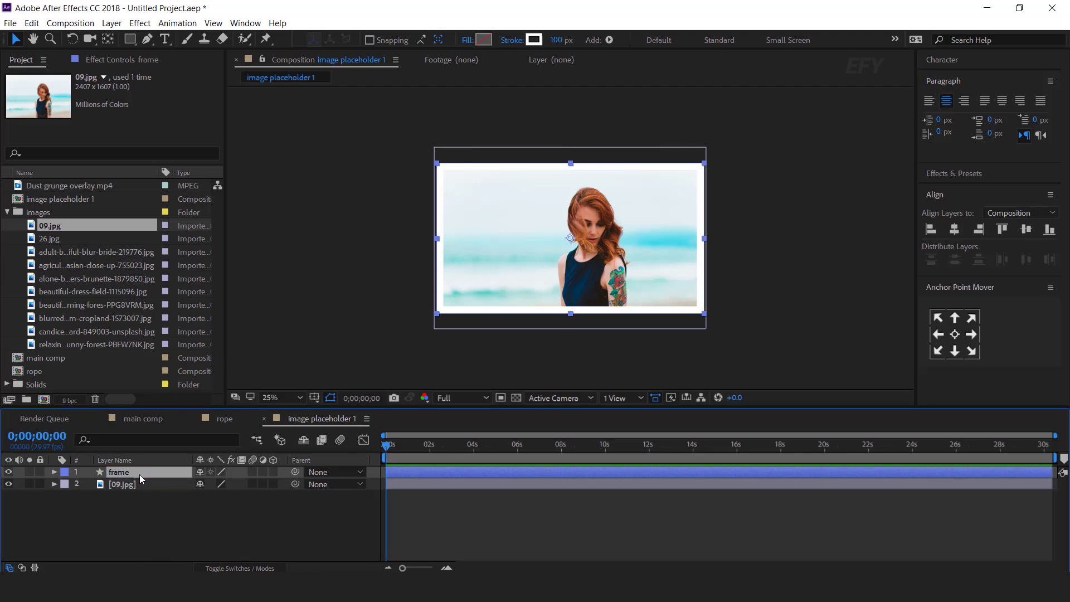
left_click(214, 516)
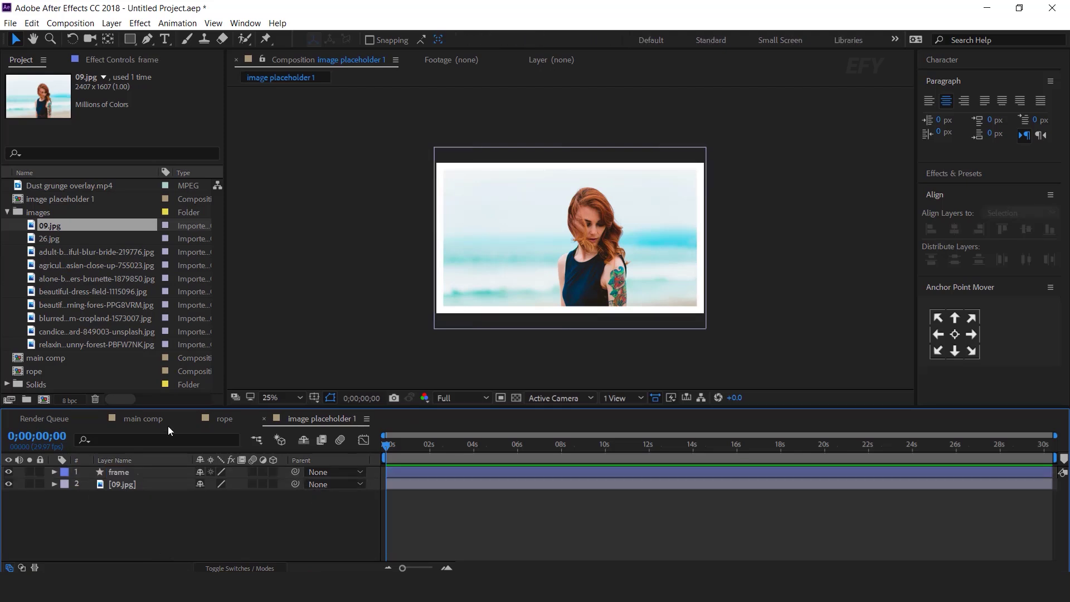
- Add the image placeholder 1 composition to main comp as the layer above the rope
left_click(137, 418)
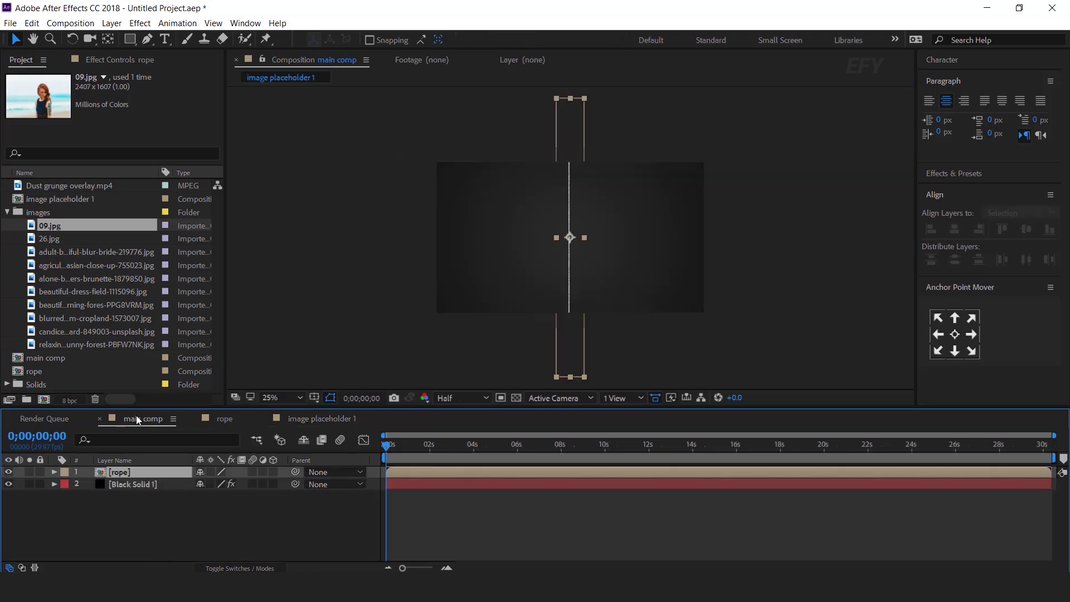
left_click(6, 212)
left_click(23, 200)
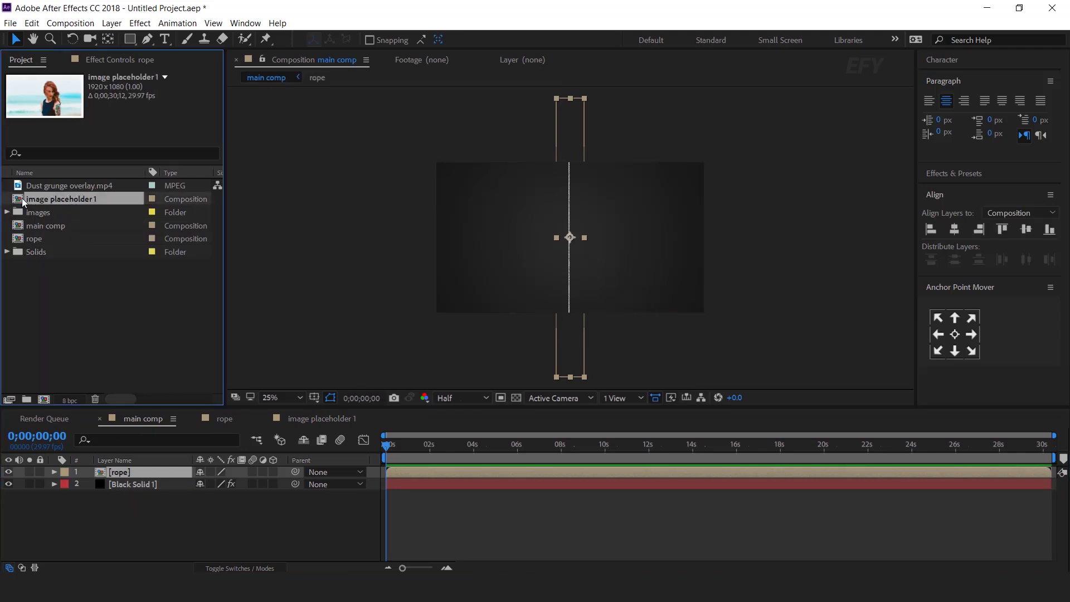
left_click_drag(20, 202, 151, 471)
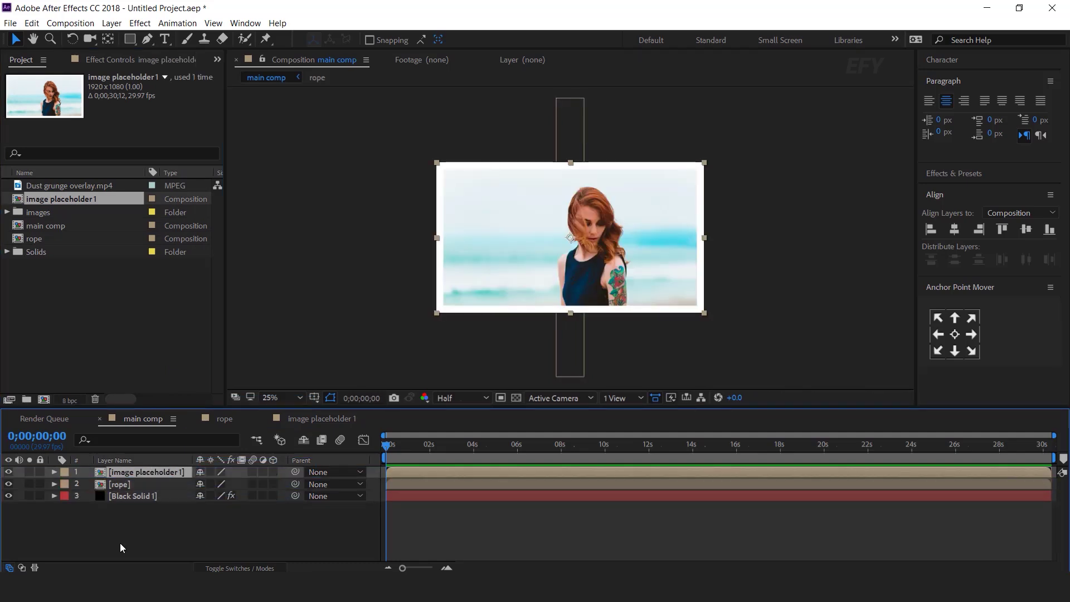
- Set the image placeholder 1 layer's scale to 50% in main comp
key("s")
left_click(237, 483)
type("50")
key("Return")
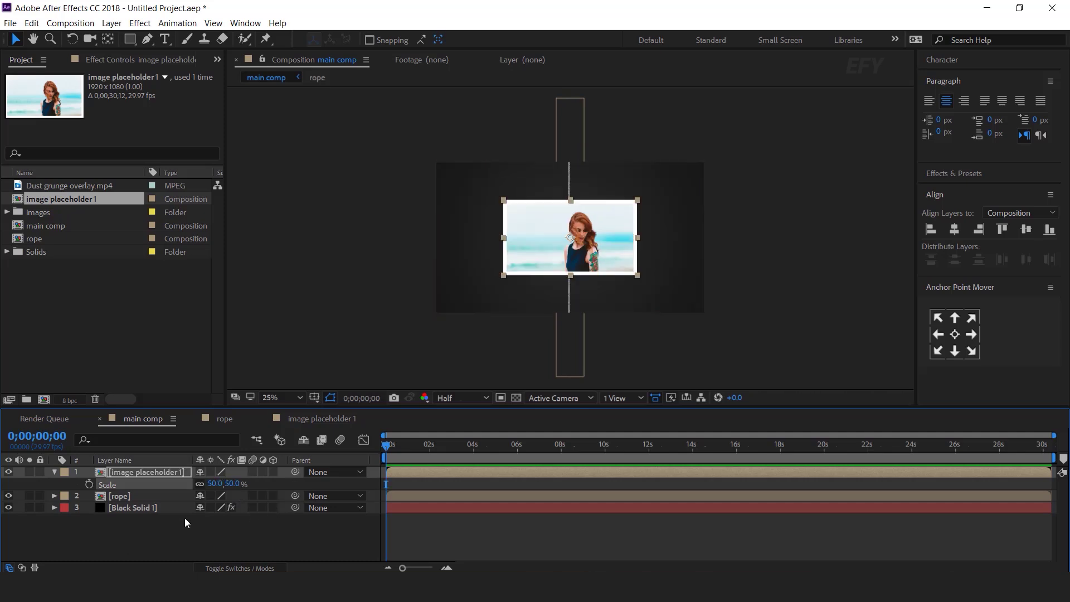
left_click(54, 472)
key("ctrl+shift+a")
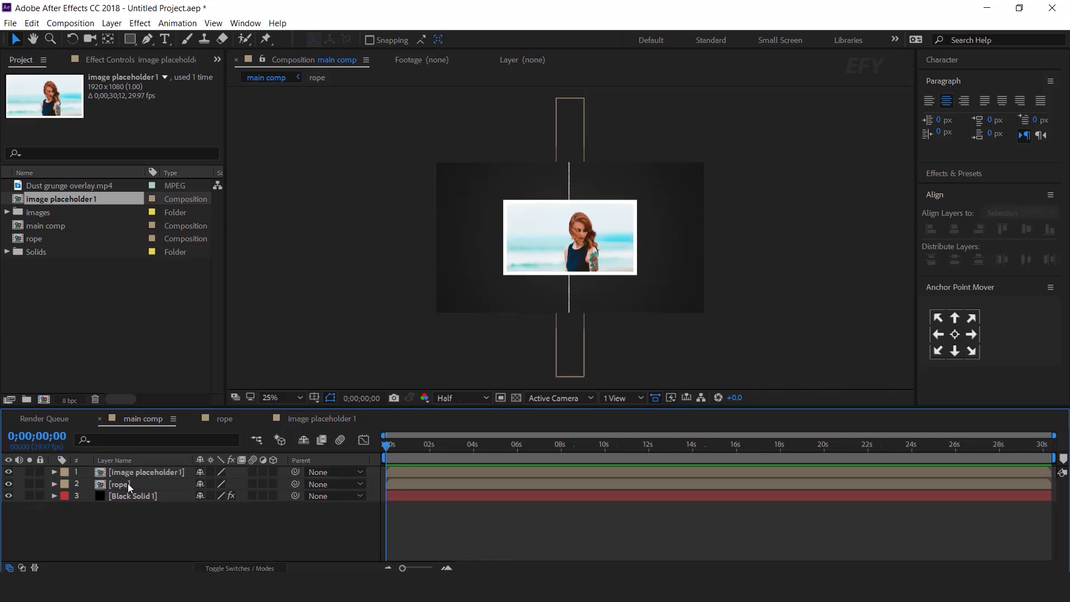
- Set the rope layer's anchor point to its bottom center and raise the rope until its lower end meets the photo's top edge
left_click(119, 484)
key("space")
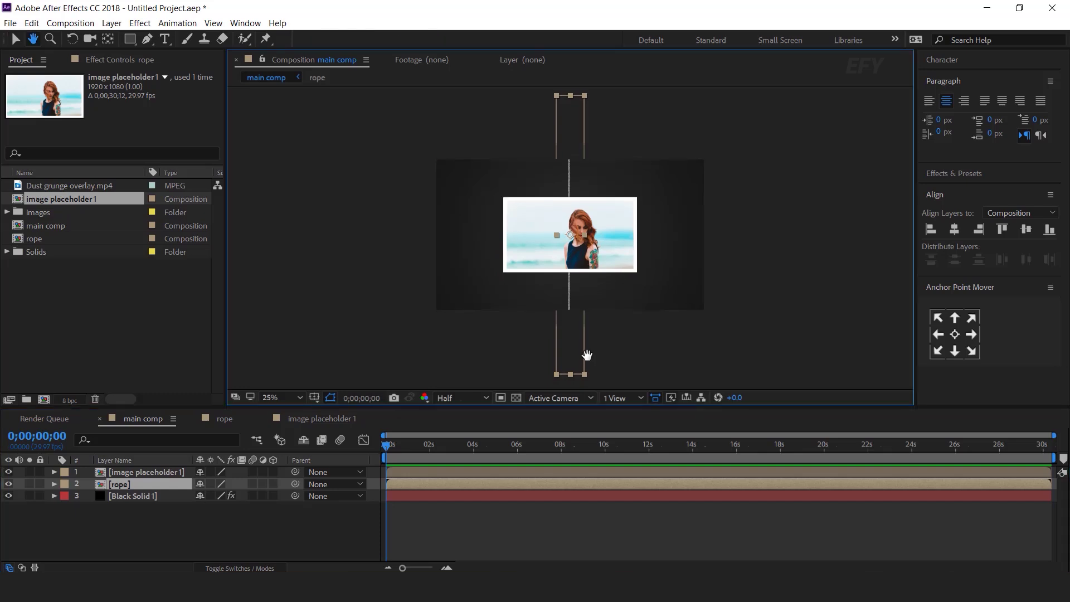
left_click_drag(585, 353, 588, 344)
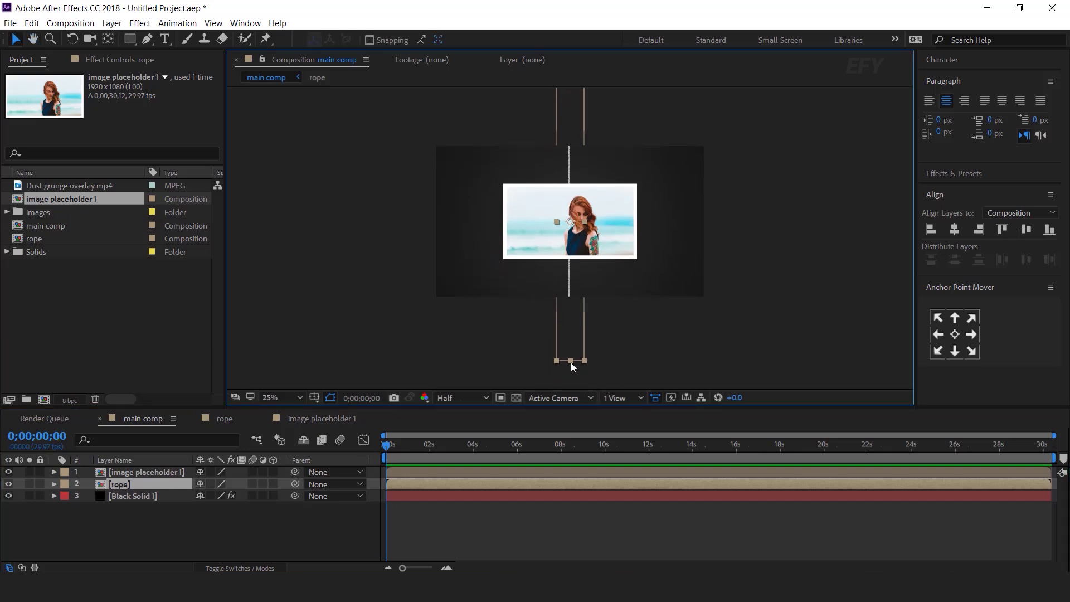
left_click(955, 352)
scroll(569, 363, "up", 1)
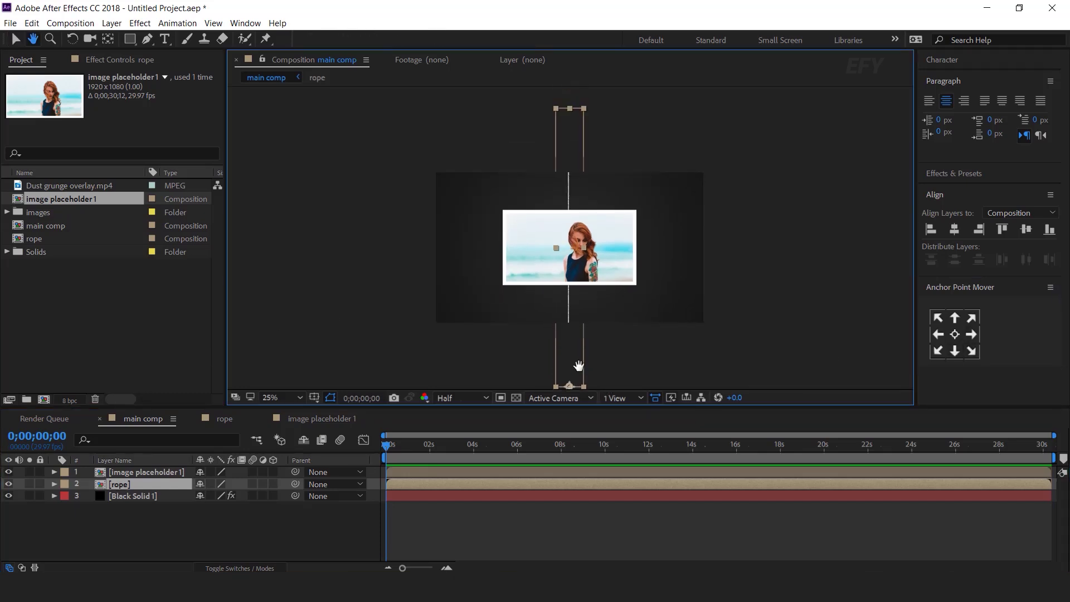
left_click_drag(567, 365, 567, 189)
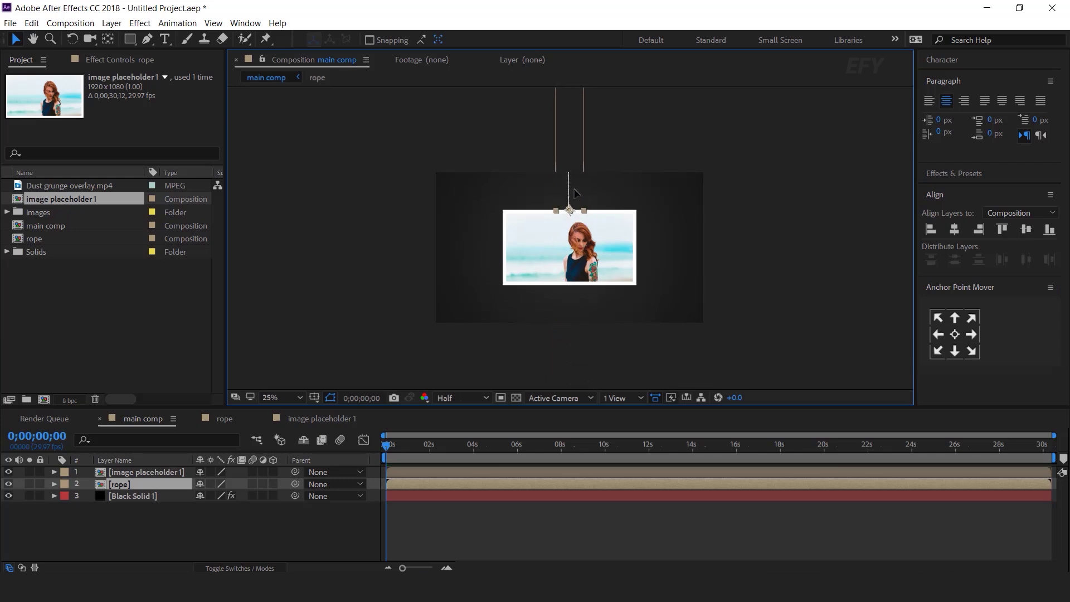
scroll(540, 255, "up", 4)
scroll(540, 256, "down", 2)
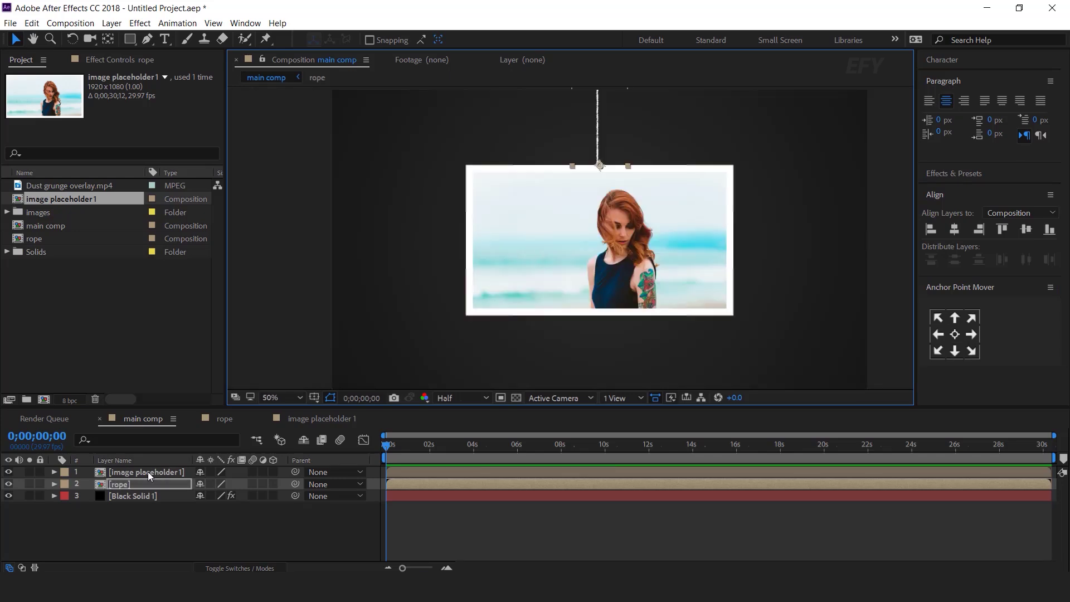
- Set the image placeholder 1 layer's anchor point to its top center, where the rope meets the photo
left_click(126, 473)
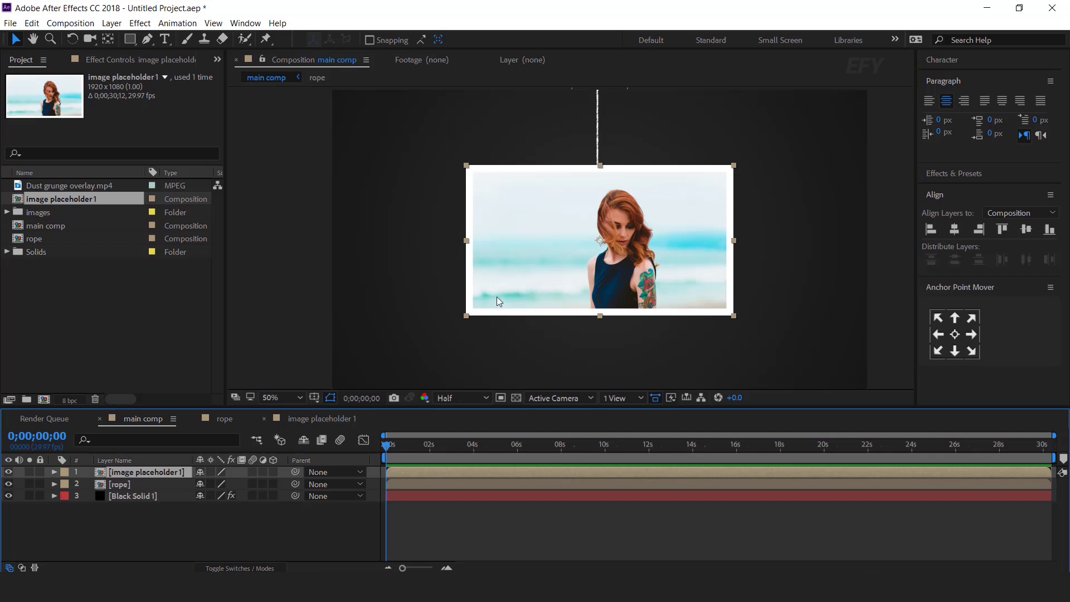
left_click_drag(613, 284, 611, 331)
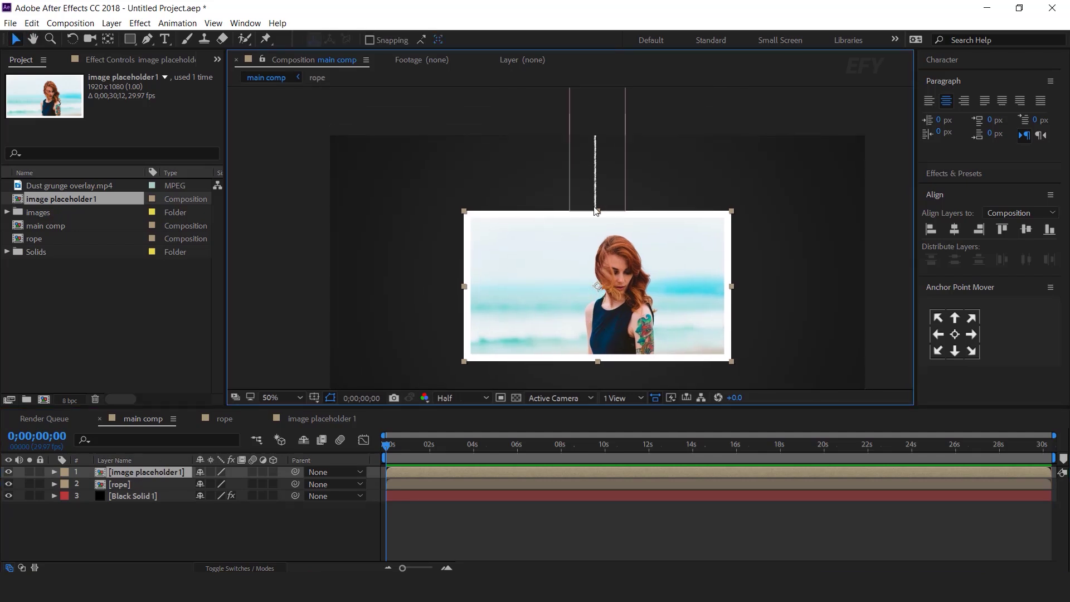
left_click(955, 319)
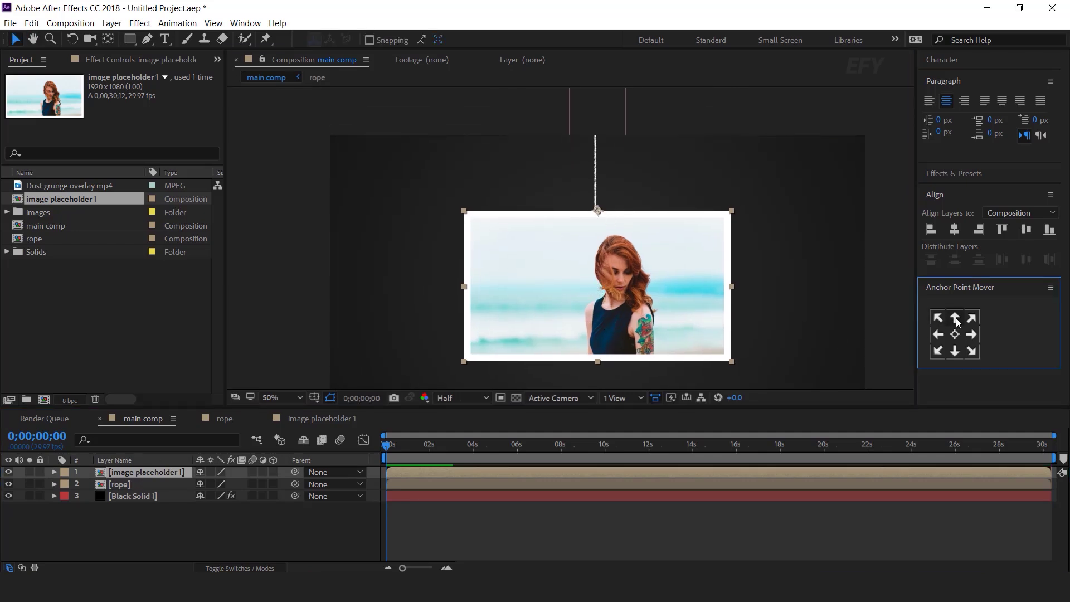
- Turn the image placeholder 1 and rope layers in main comp into 3D layers
left_click(167, 485, "shift")
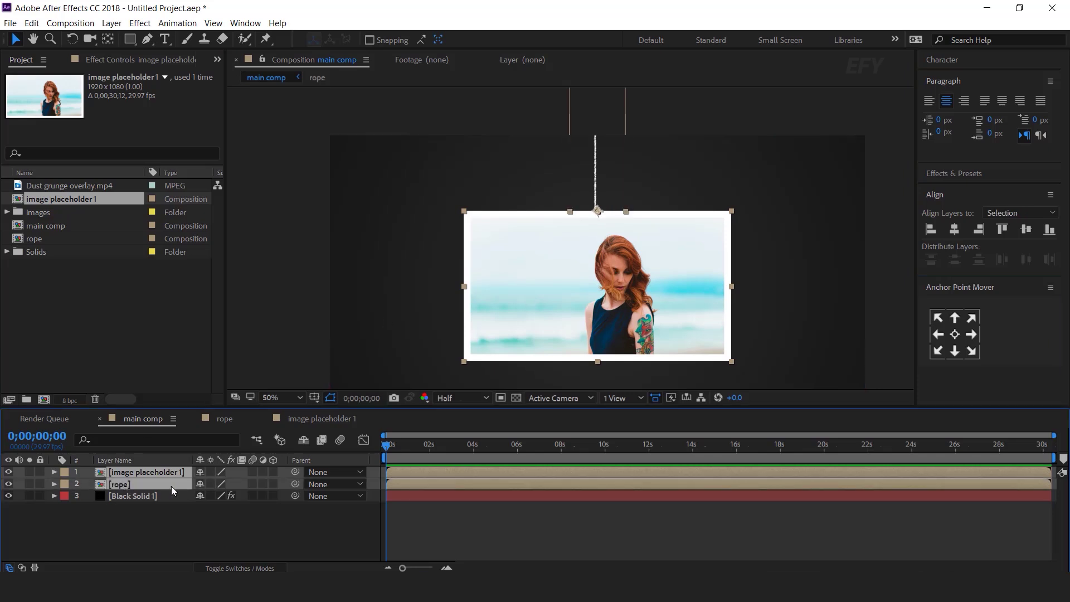
left_click(275, 471)
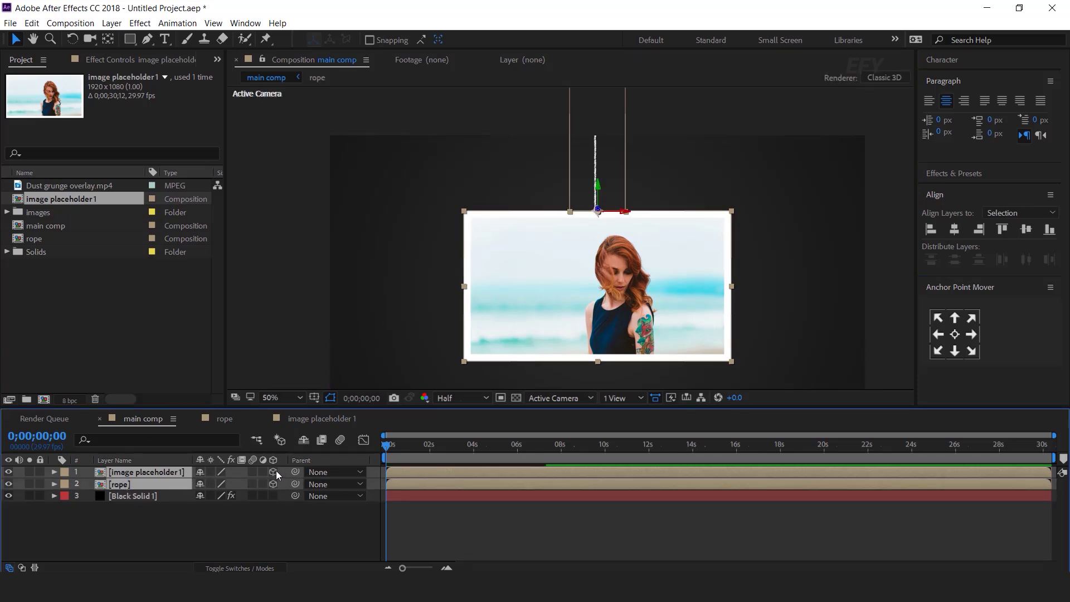
left_click(262, 535)
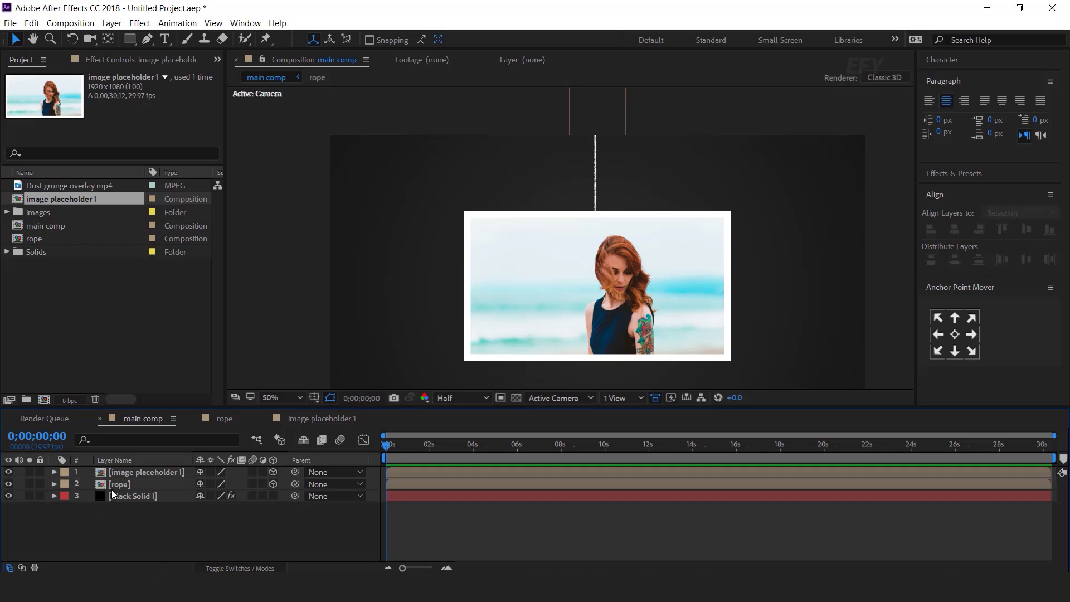
- Examine the anchor points of the image placeholder 1 and rope layers up close where the rope meets the photo
left_click(136, 472)
scroll(641, 215, "up", 2)
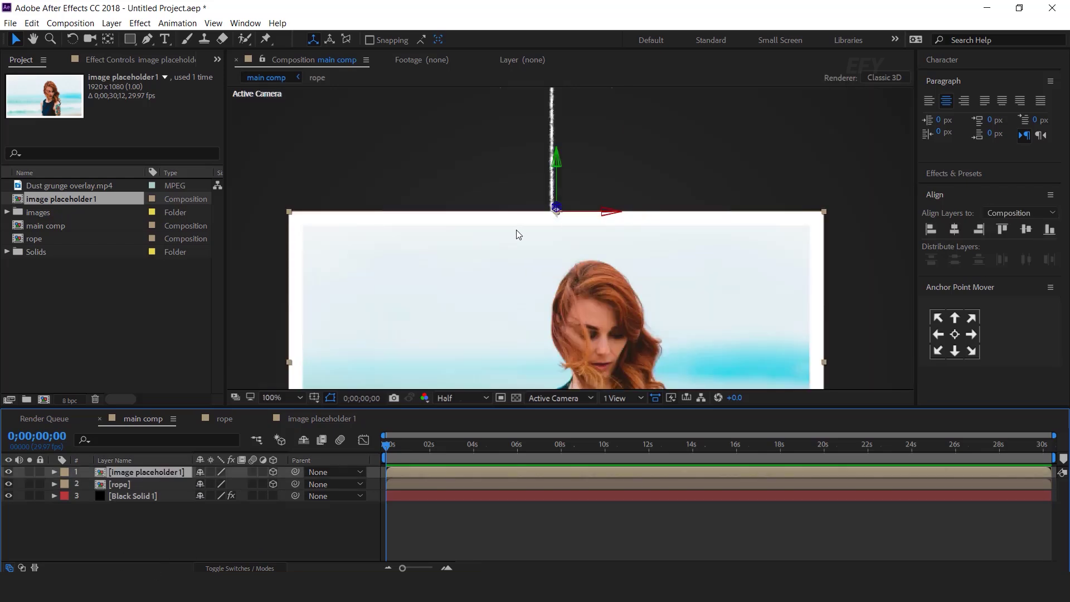
scroll(516, 229, "up", 2)
left_click(118, 483)
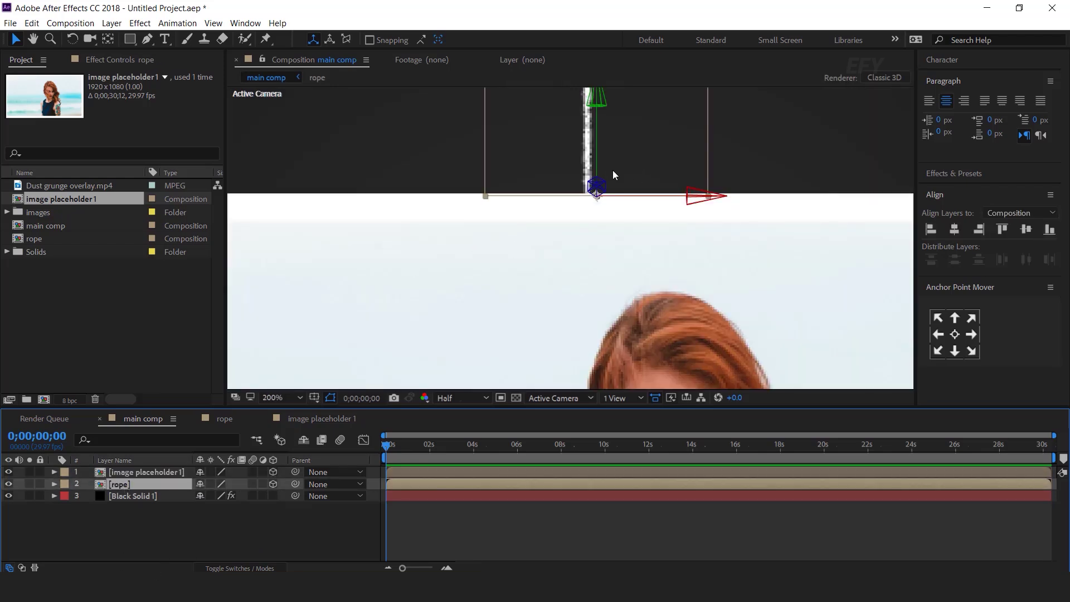
scroll(613, 169, "down", 5)
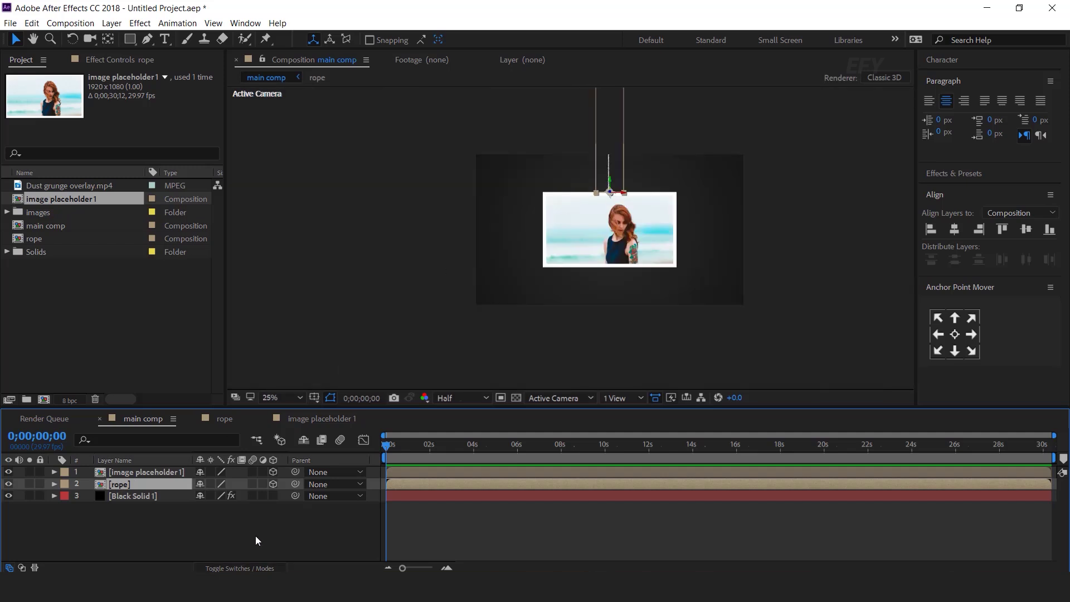
left_click(254, 534)
scroll(663, 246, "up", 2)
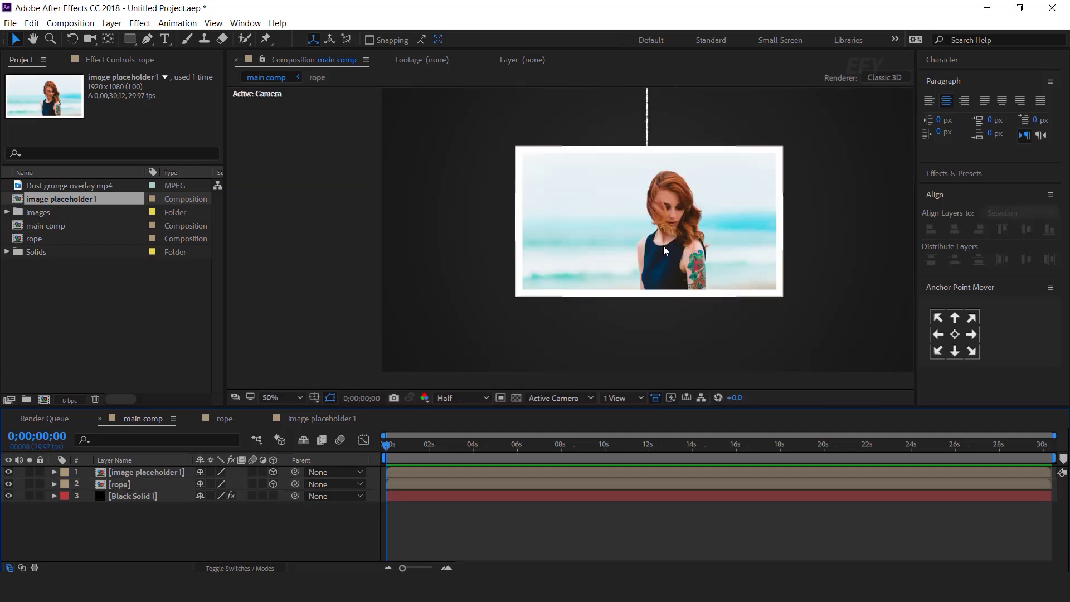
- Add the expression wiggle(0.3,5) to the Orientation of the image placeholder 1 layer
left_click(143, 473)
key("r")
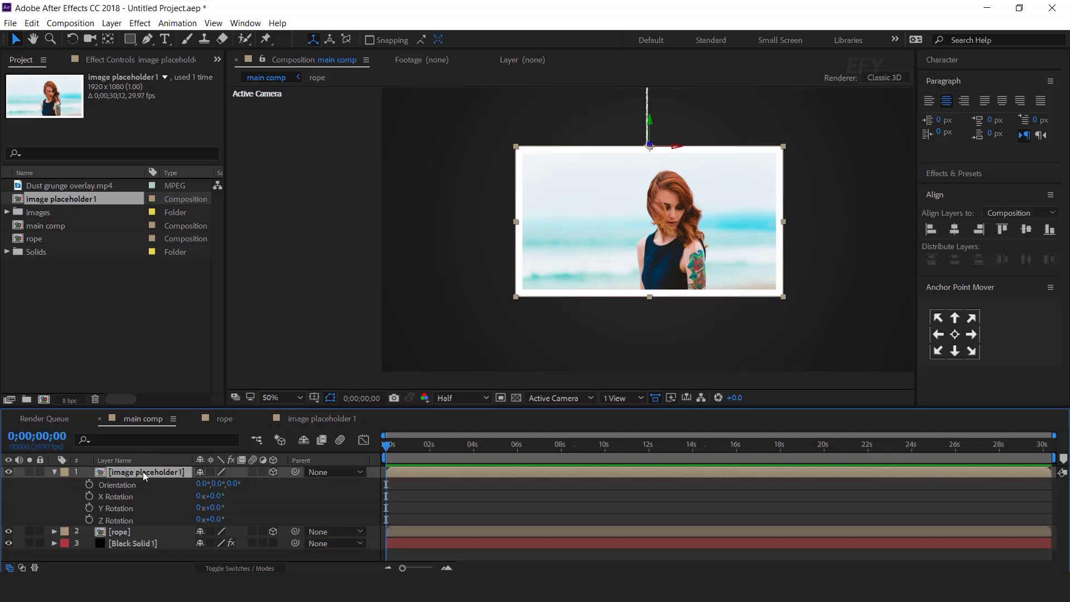
left_click(90, 485, "alt")
type("wi")
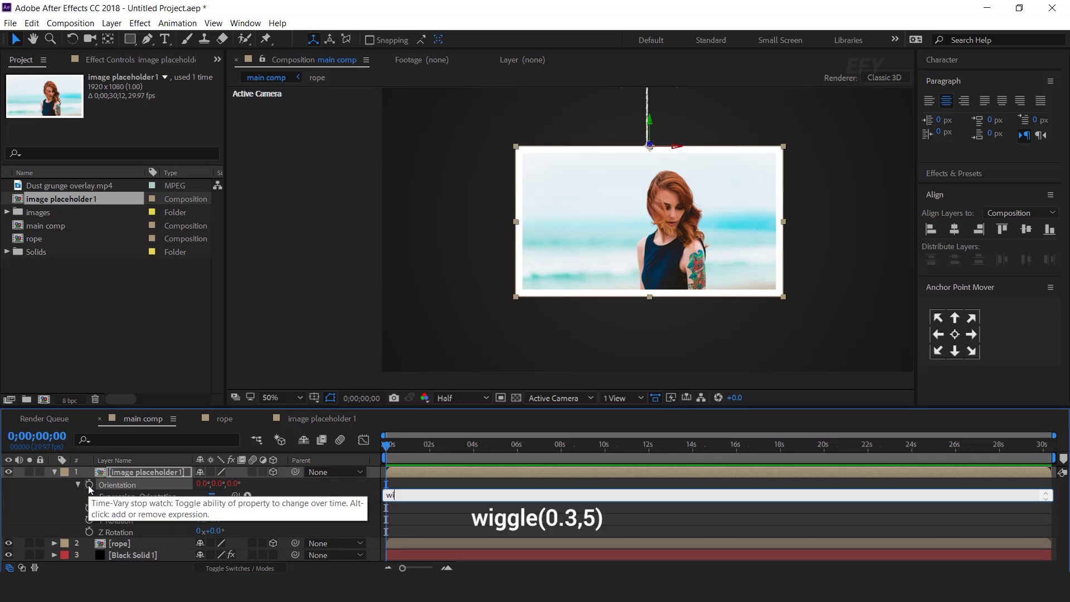
type("ggle(")
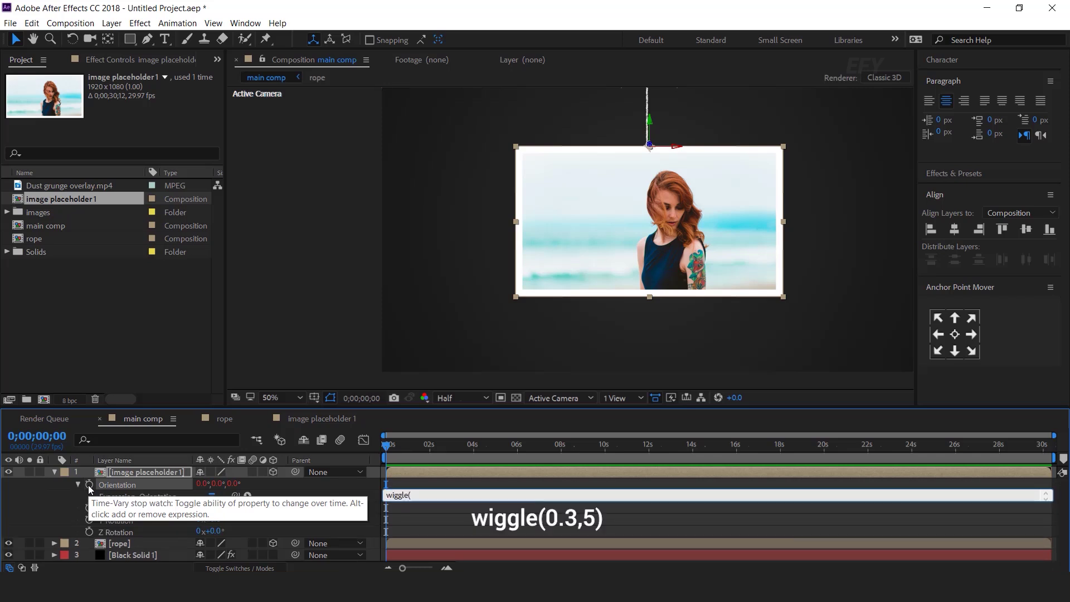
type("0.3,5")
left_click(54, 472)
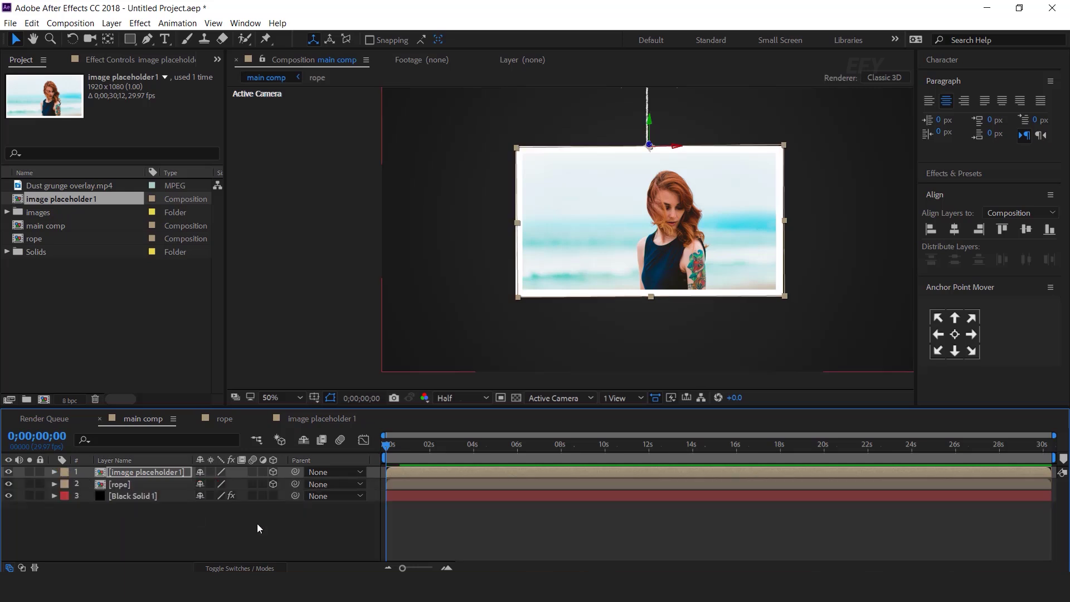
- Add a two-node camera with the 35mm preset to main comp
key("comma")
left_click(342, 532)
right_click(329, 529)
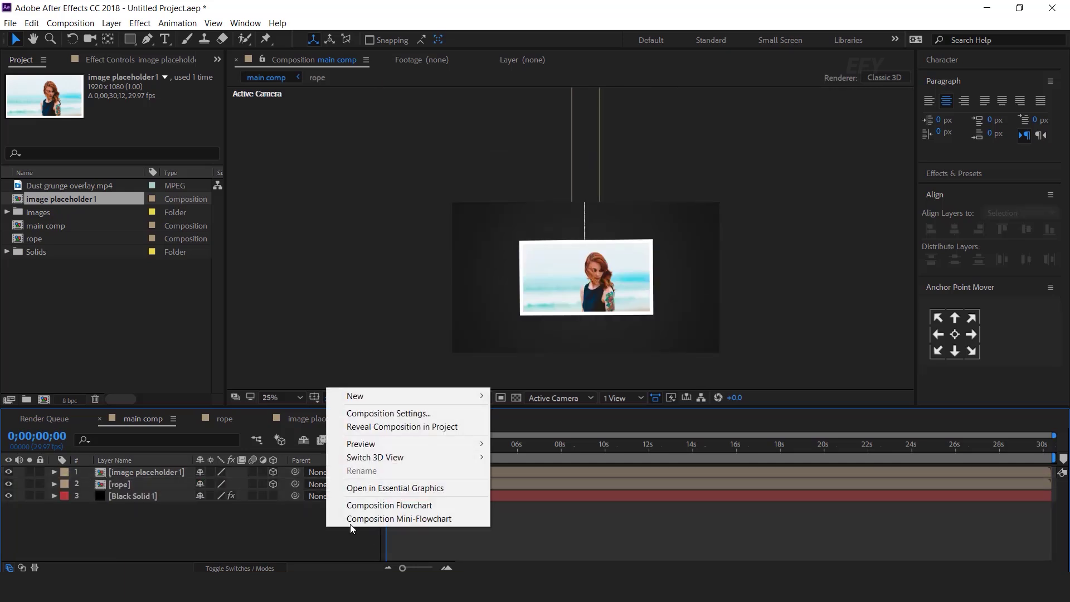
mouse_move(381, 396)
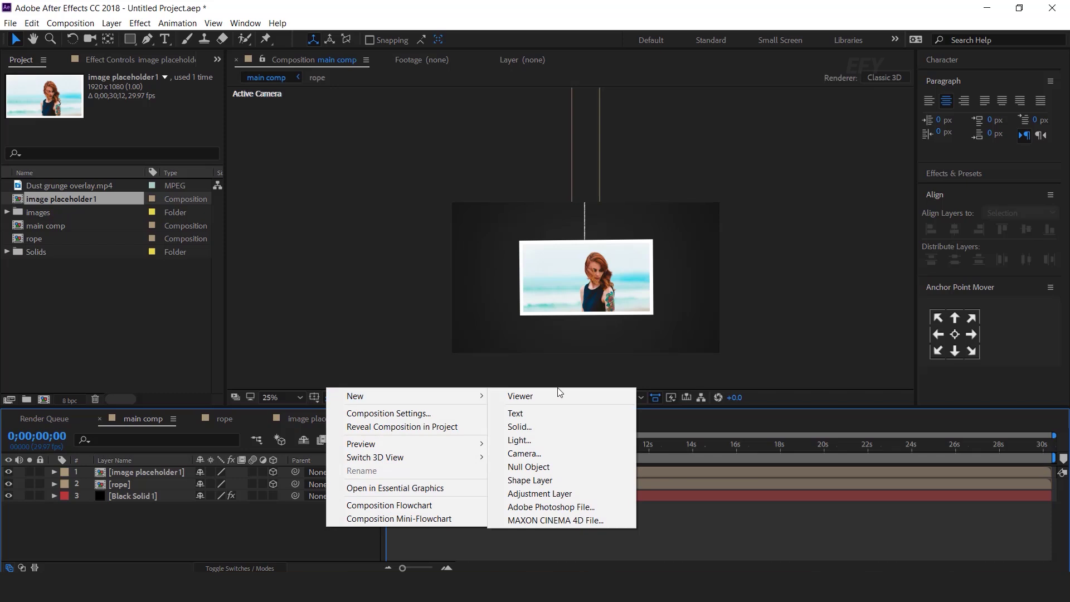
left_click(524, 453)
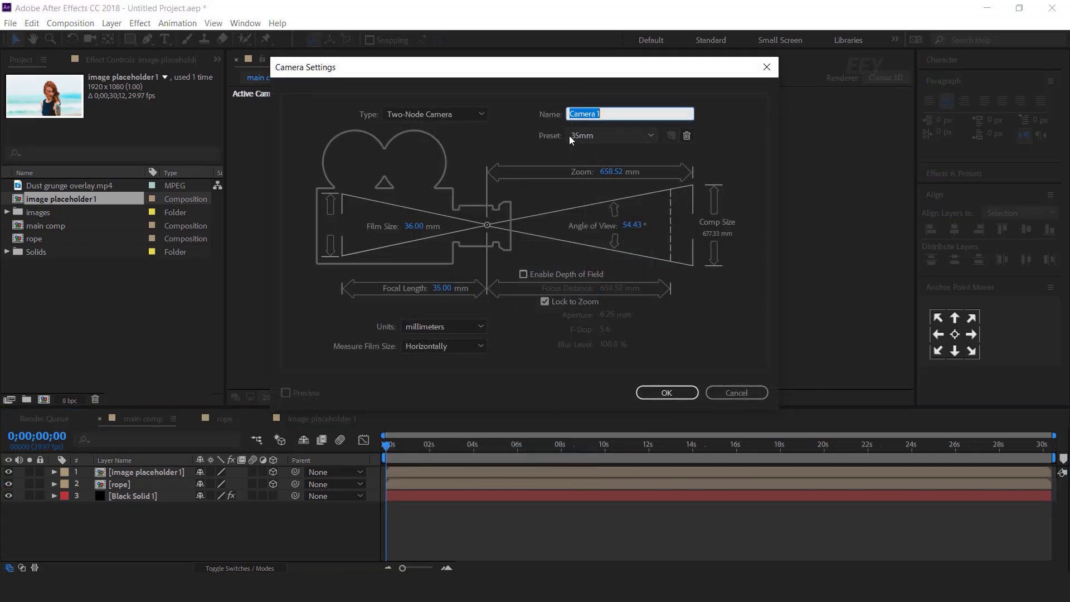
left_click(667, 393)
- Add a null object to main comp and name it position
right_click(329, 527)
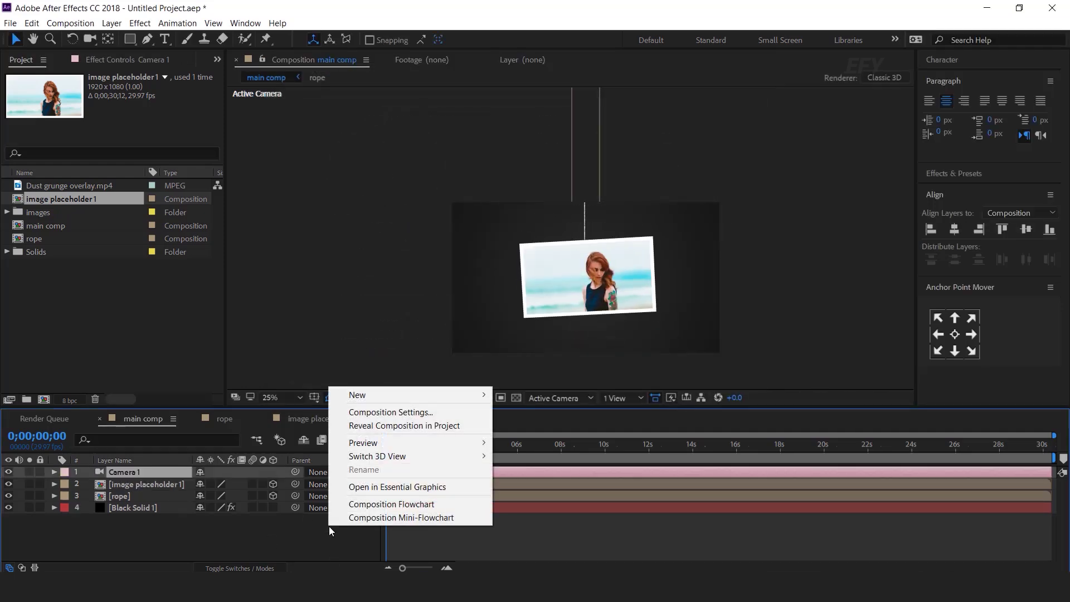
mouse_move(379, 396)
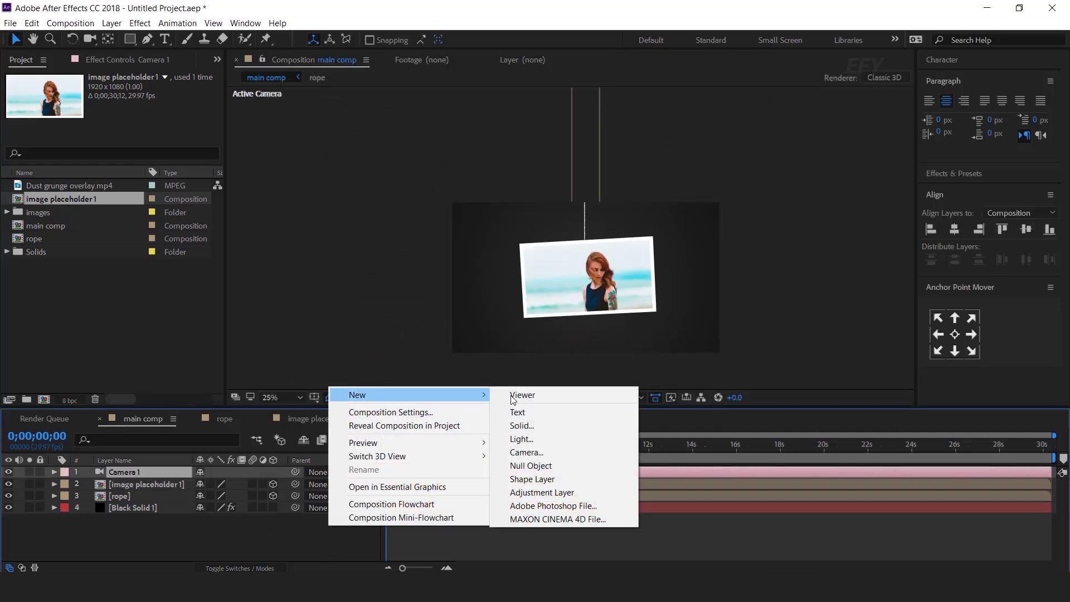
left_click(544, 467)
key("Return")
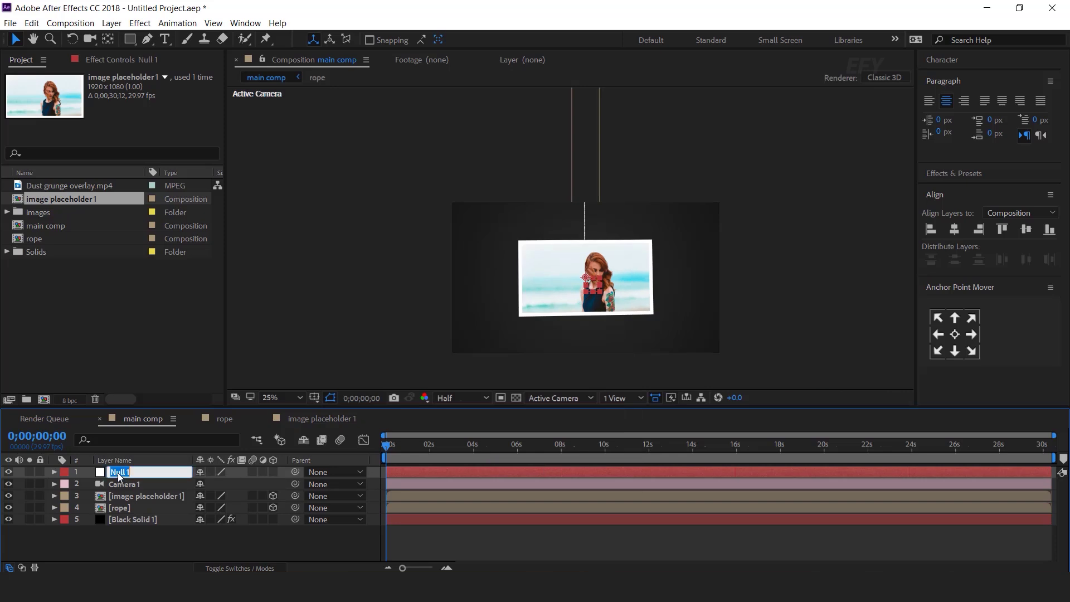
type("position")
key("Return")
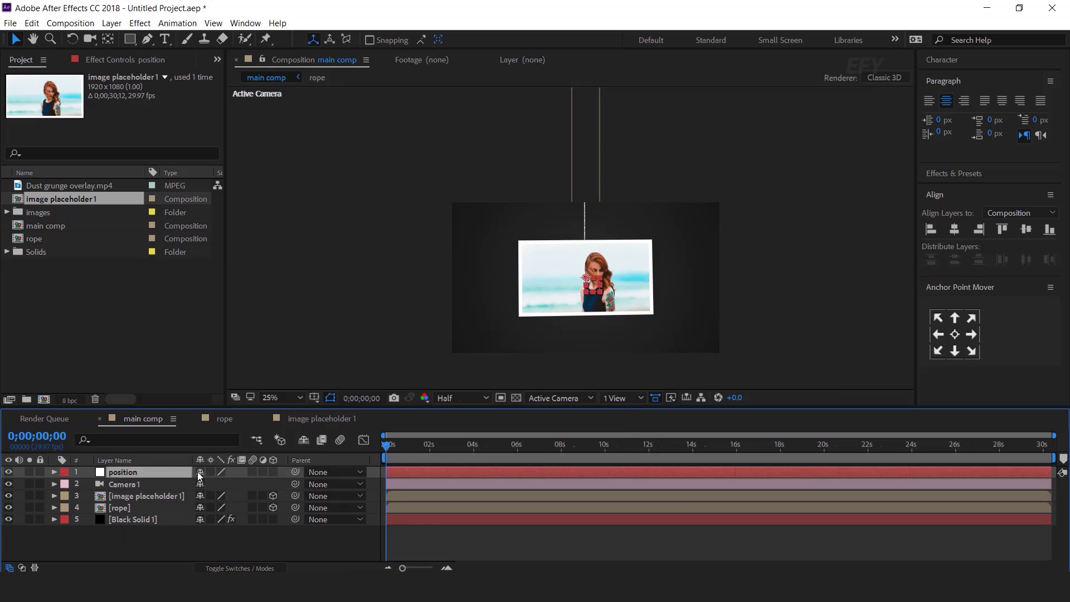
- Make the position null a 3D layer with a centered anchor point and parent Camera 1 to it
left_click(954, 336)
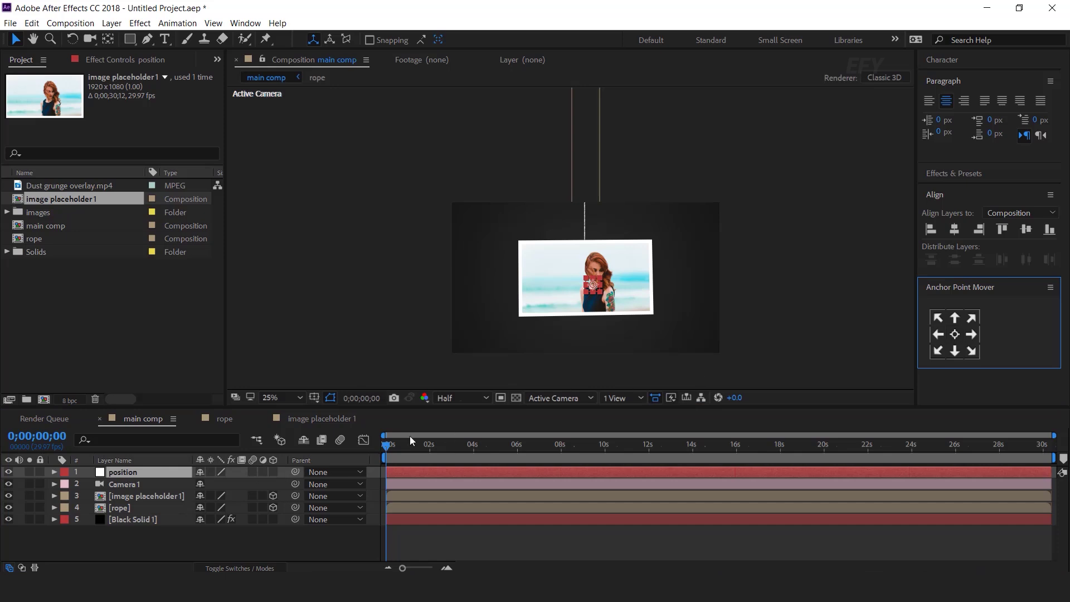
left_click(273, 472)
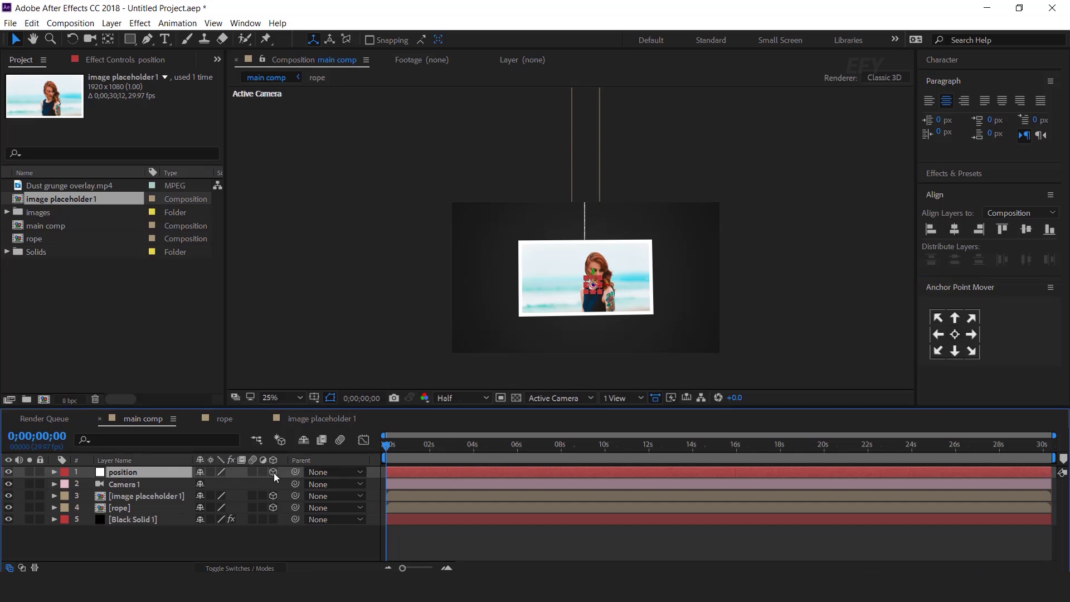
left_click(139, 484)
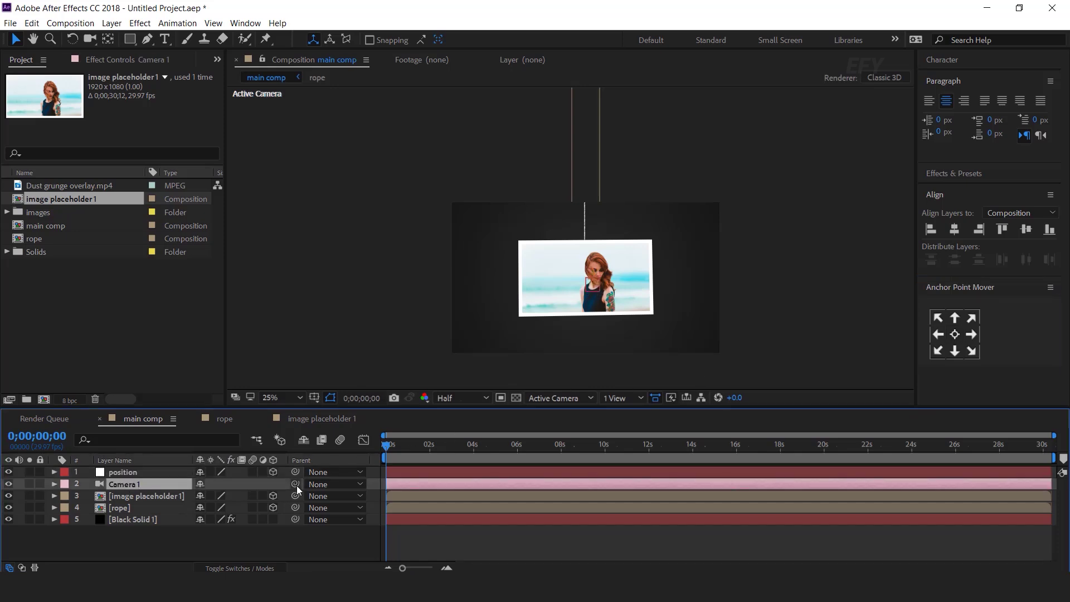
left_click_drag(296, 485, 119, 472)
- Add a second null object to main comp and name it rotation
right_click(324, 538)
mouse_move(473, 408)
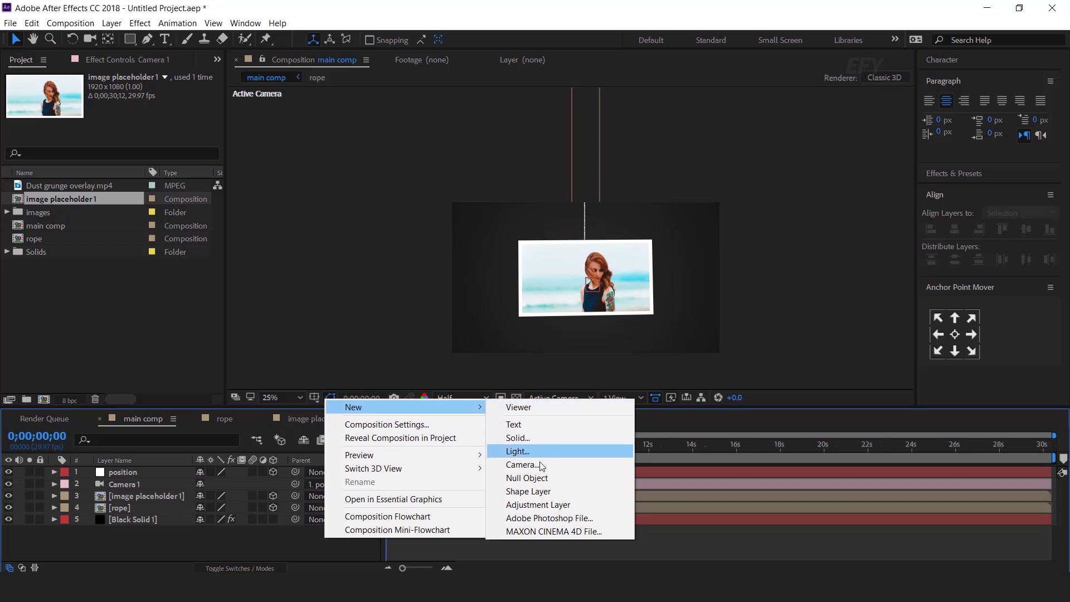
left_click(539, 479)
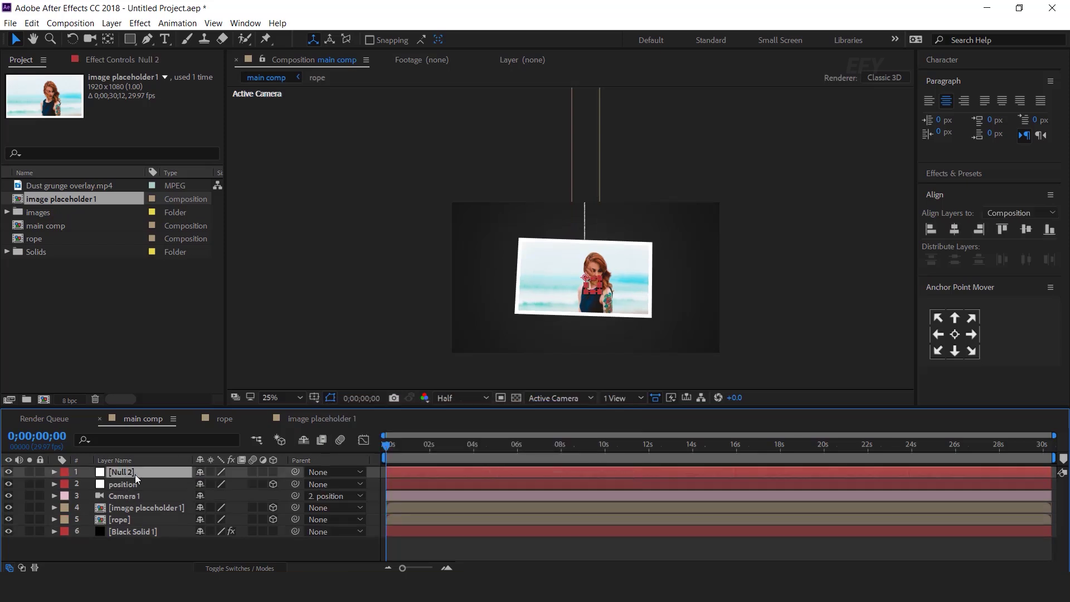
key("Return")
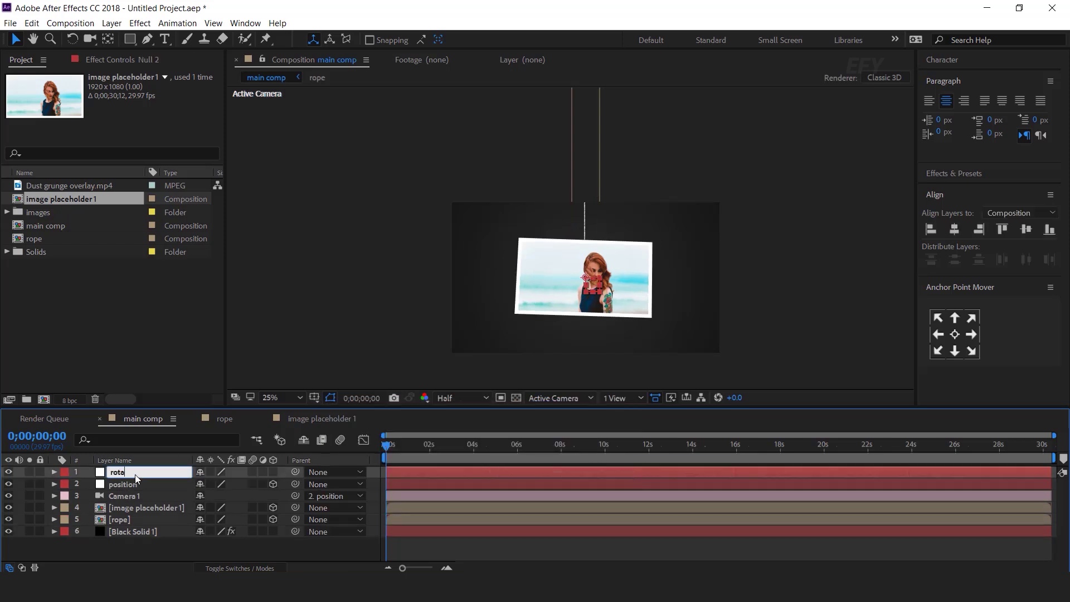
key("Return")
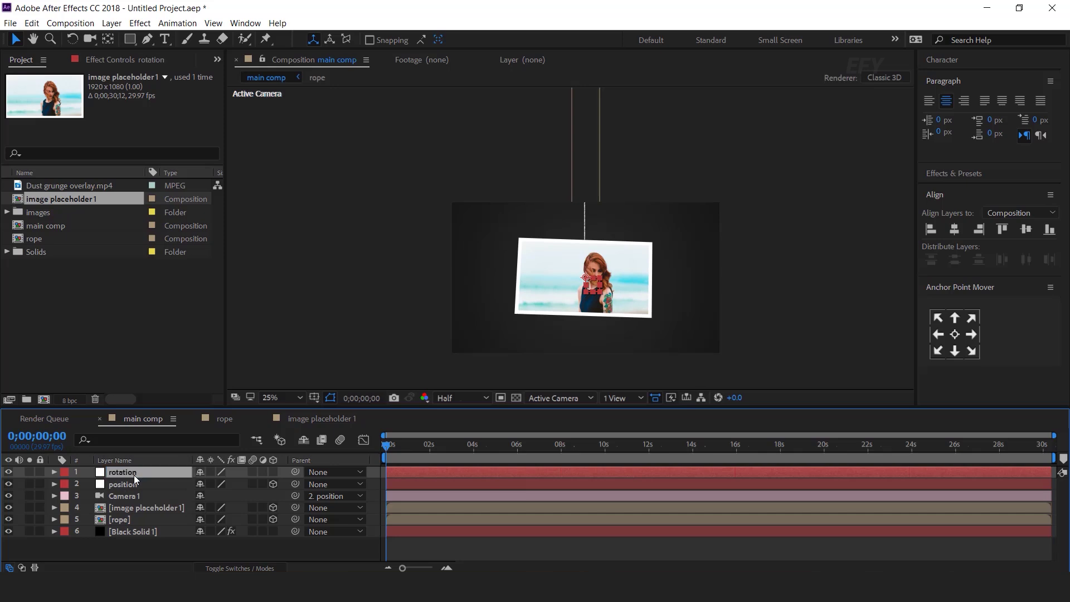
- Make the rotation null a 3D layer with a centered anchor point and parent the position null to it
left_click(954, 334)
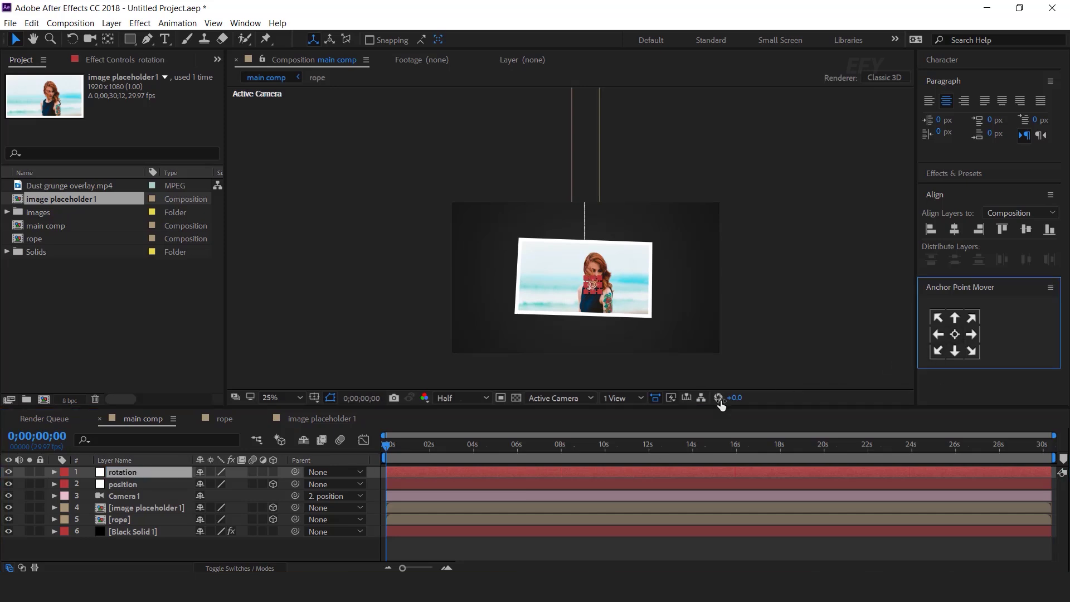
left_click(273, 471)
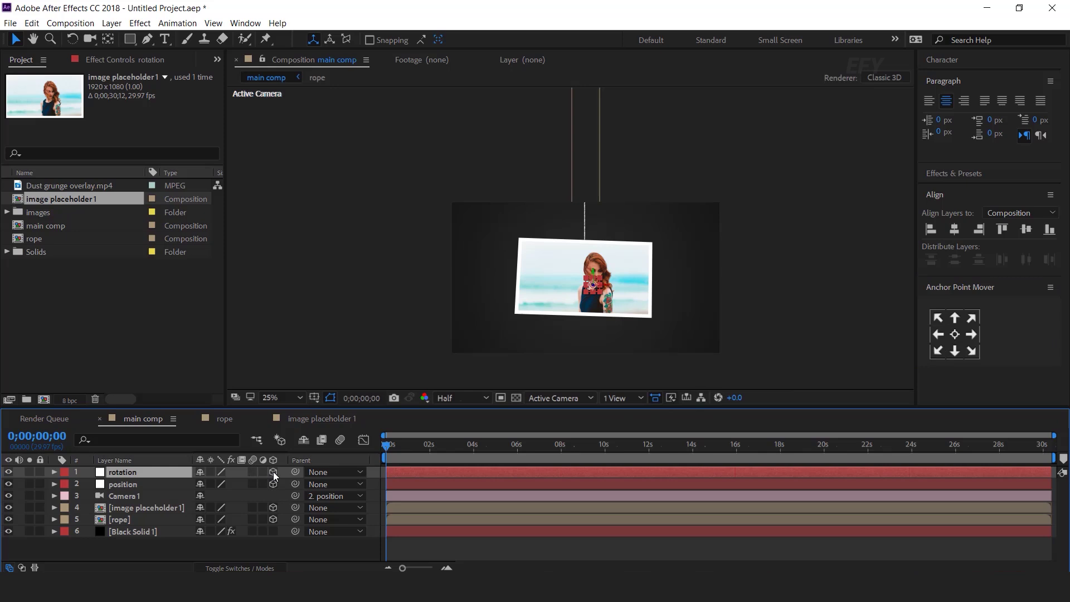
left_click(118, 484)
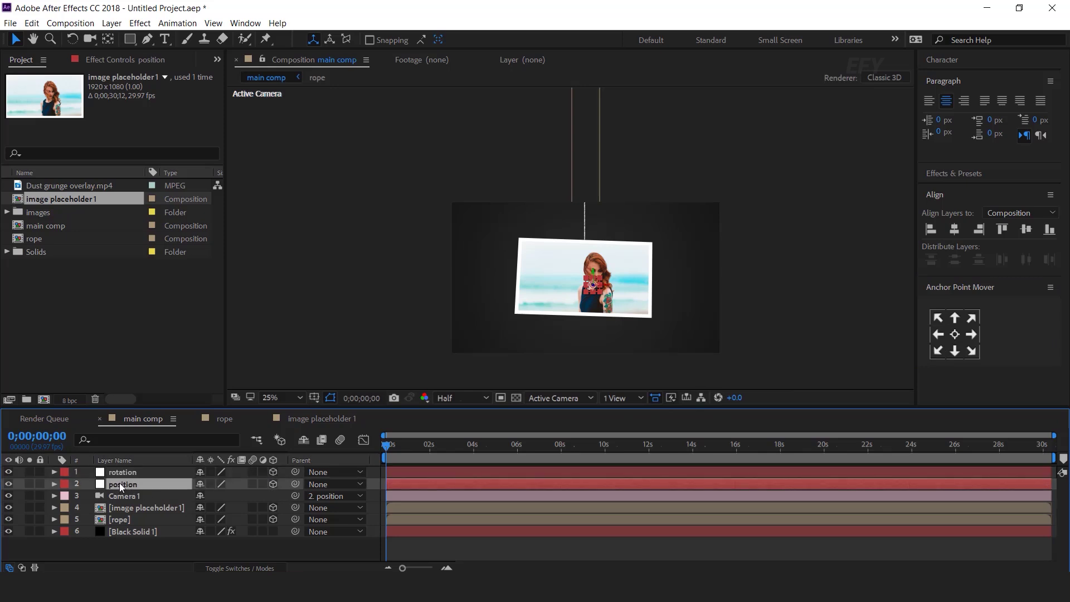
left_click_drag(295, 483, 116, 471)
left_click(199, 548)
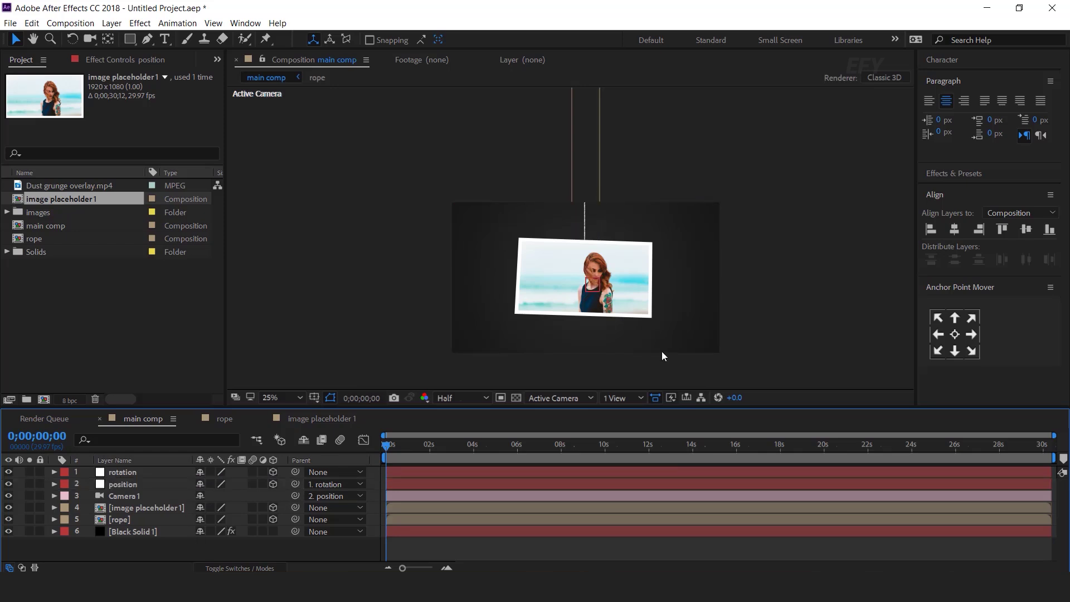
- Set the label color of the image placeholder 1 layer to Fuchsia
left_click(542, 277)
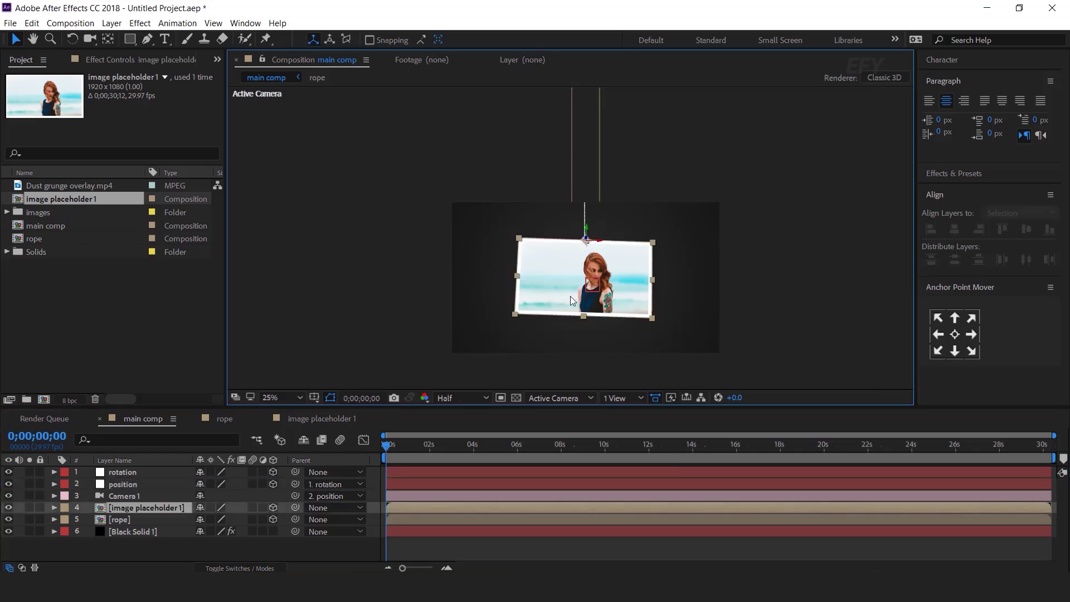
left_click(126, 520)
left_click(132, 507)
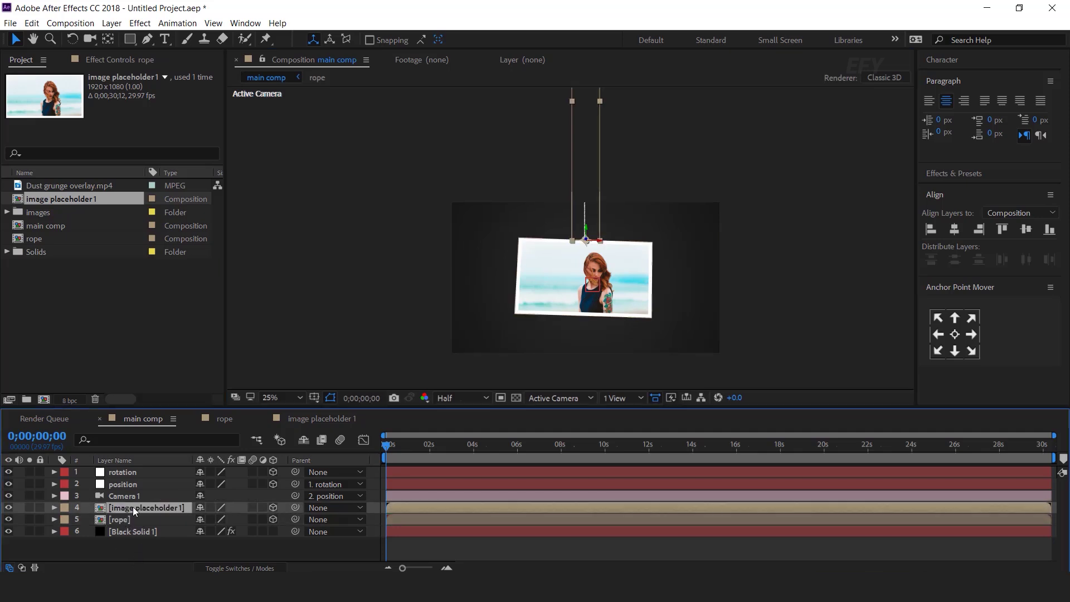
left_click(65, 508)
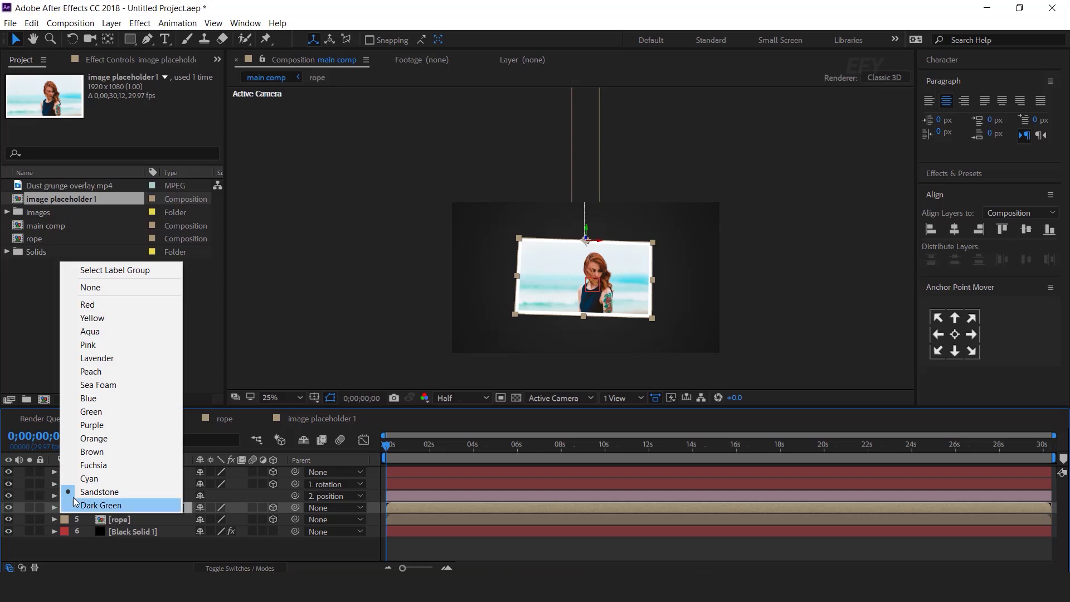
left_click(91, 465)
- Duplicate the image placeholder 1 and rope layers as a pair above the originals and move the copies to the right of the first photo
left_click(138, 516)
left_click(136, 507, "ctrl")
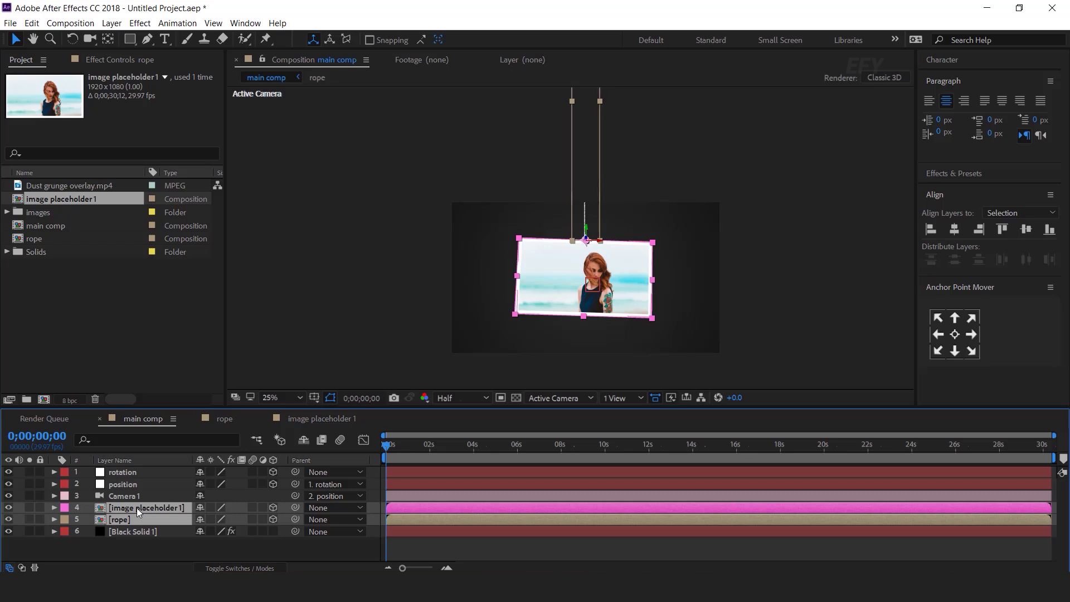
key("ctrl+d")
left_click_drag(119, 533, 122, 519)
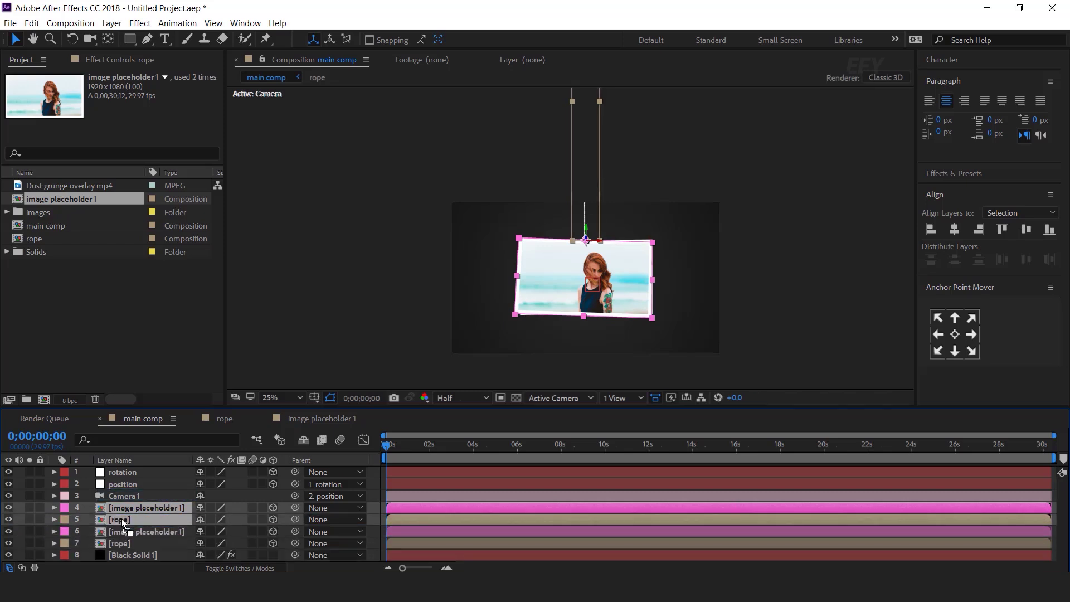
left_click_drag(623, 282, 711, 277)
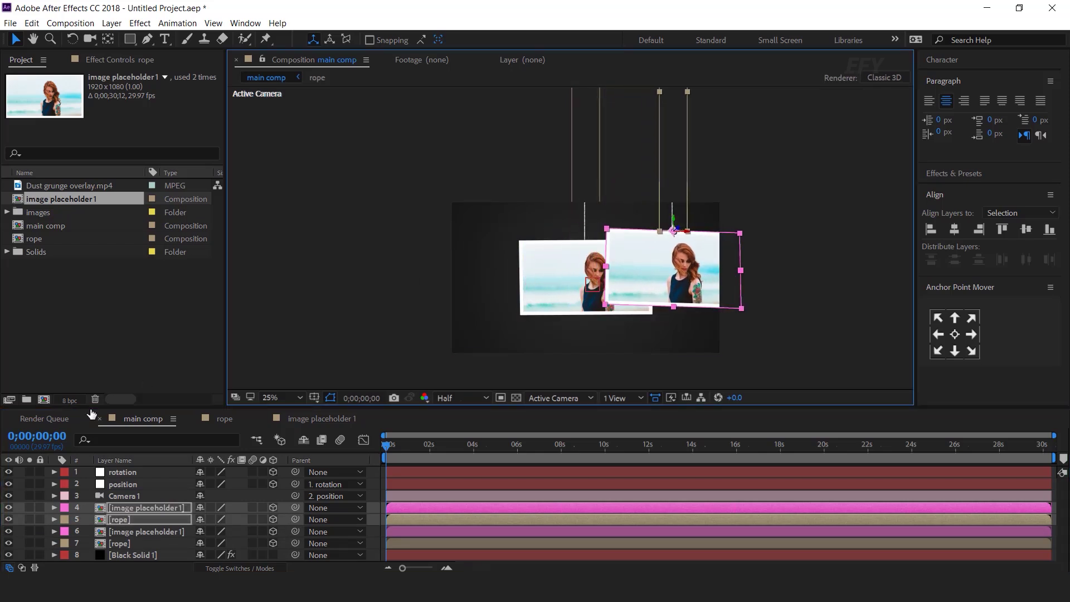
- Duplicate the image placeholder 1 composition as image placeholder 2 and use it to replace the upper image placeholder 1 layer in main comp
left_click(373, 511)
left_click(159, 507)
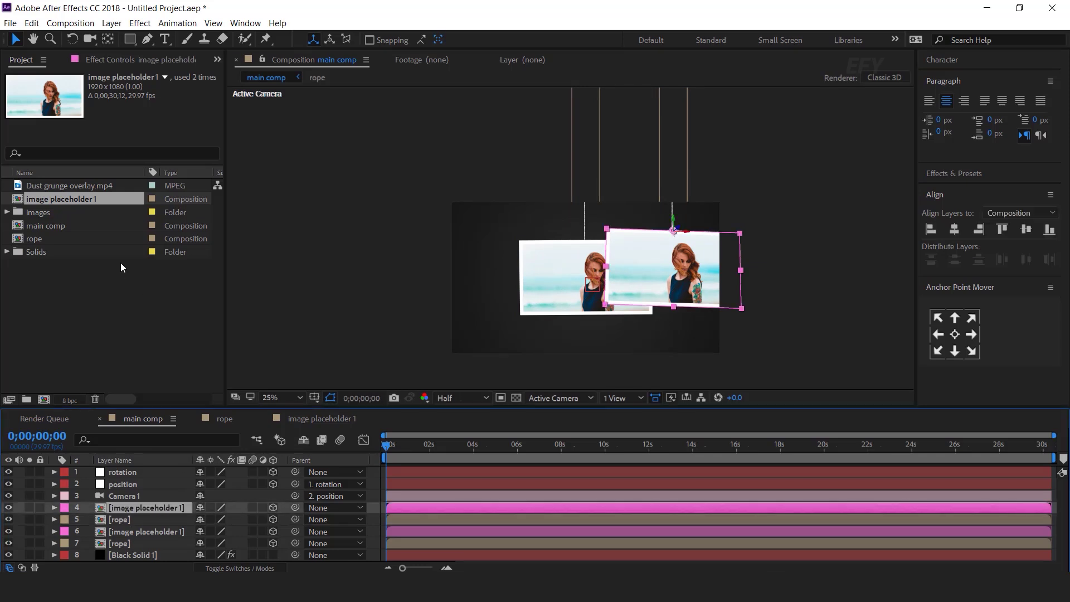
left_click(103, 299)
left_click(22, 201)
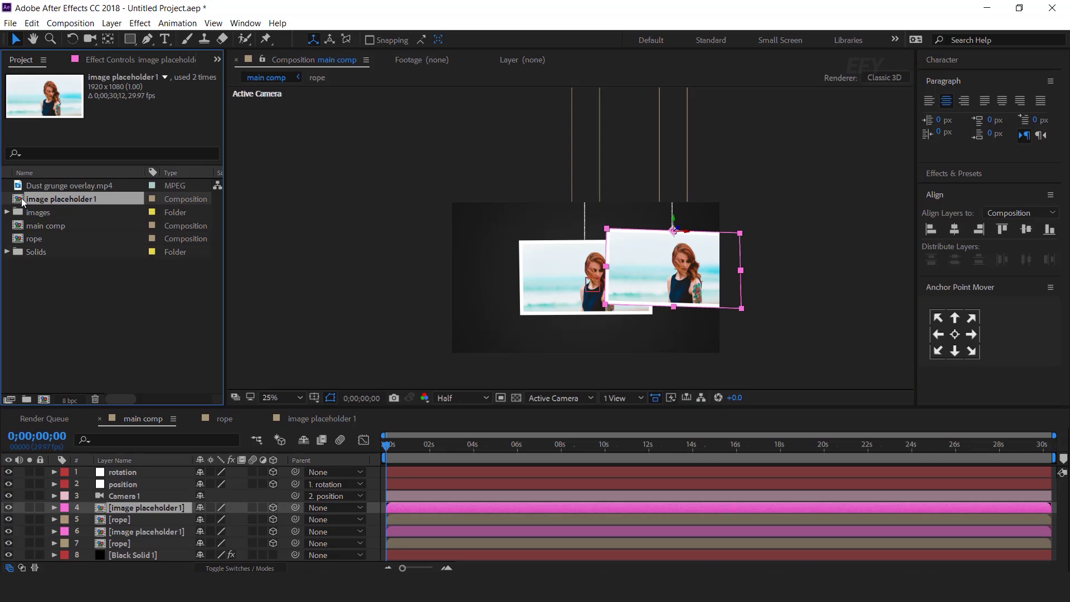
key("ctrl+d")
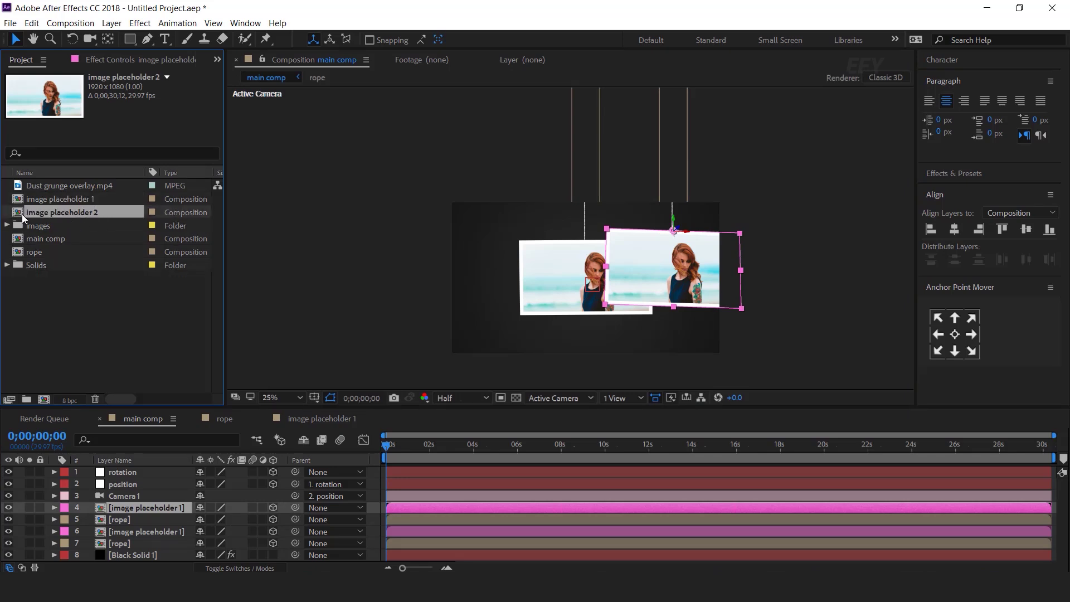
left_click_drag(19, 216, 170, 509)
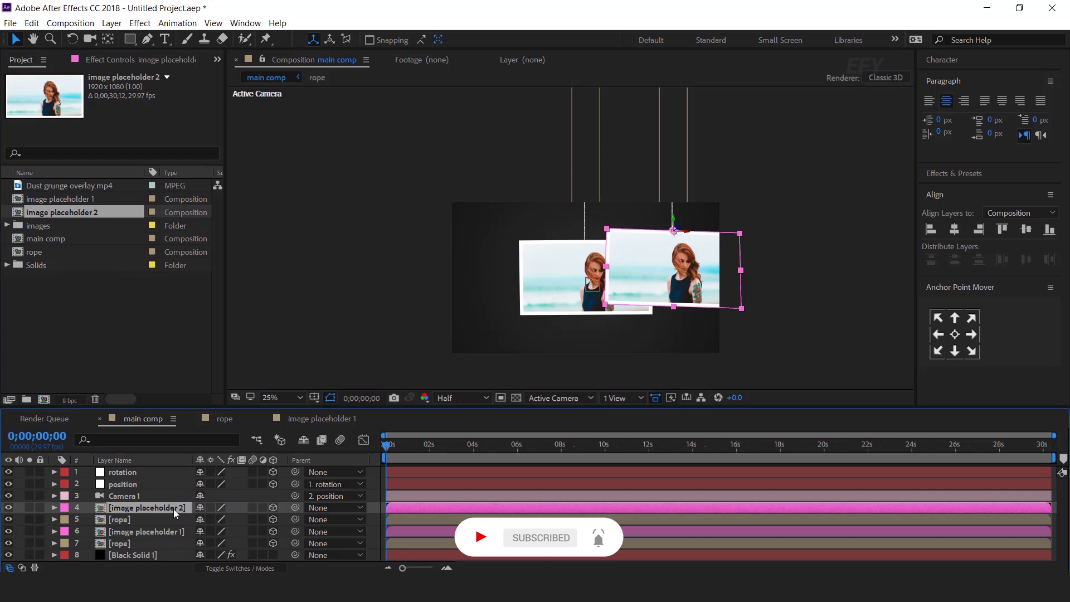
- Replace 09.jpg with 26.jpg inside image placeholder 2, then scale and position the picture to fill the white frame
double_click(173, 509)
left_click(135, 483)
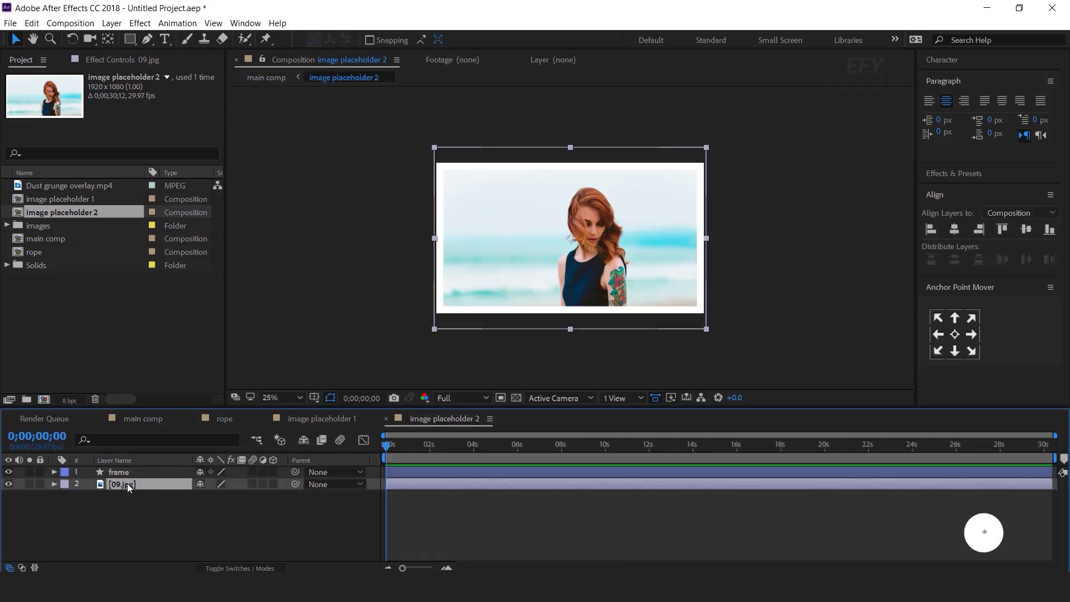
left_click(5, 226)
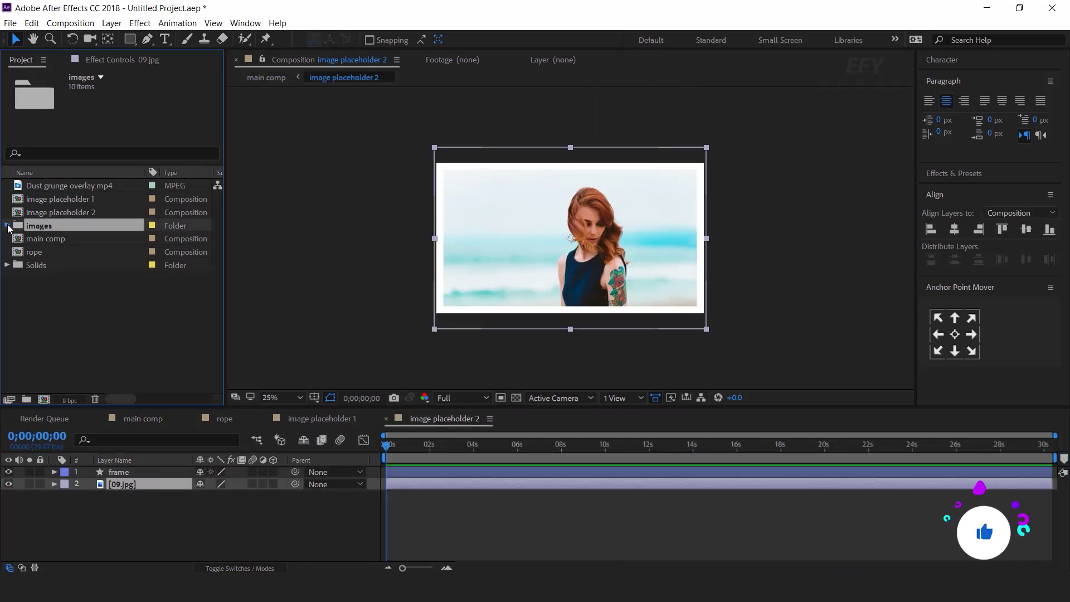
left_click(7, 225)
left_click(41, 254)
left_click_drag(125, 287, 139, 487)
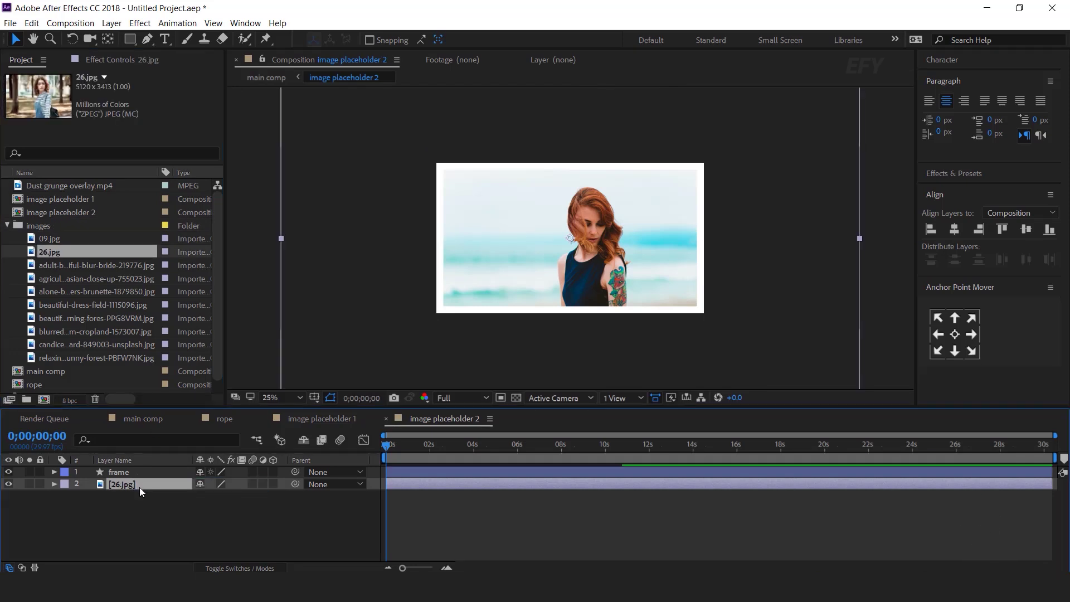
left_click_drag(864, 238, 703, 251)
left_click_drag(599, 254, 599, 263)
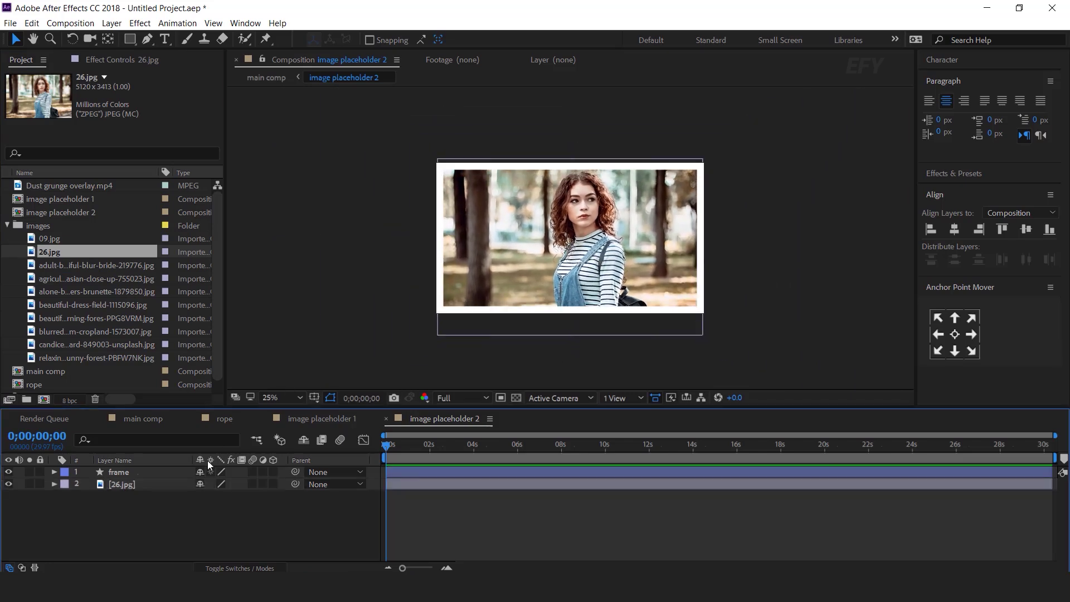
- Display main comp in 2 Views - Horizontal with the image placeholder 2 layer and its rope selected
left_click(138, 419)
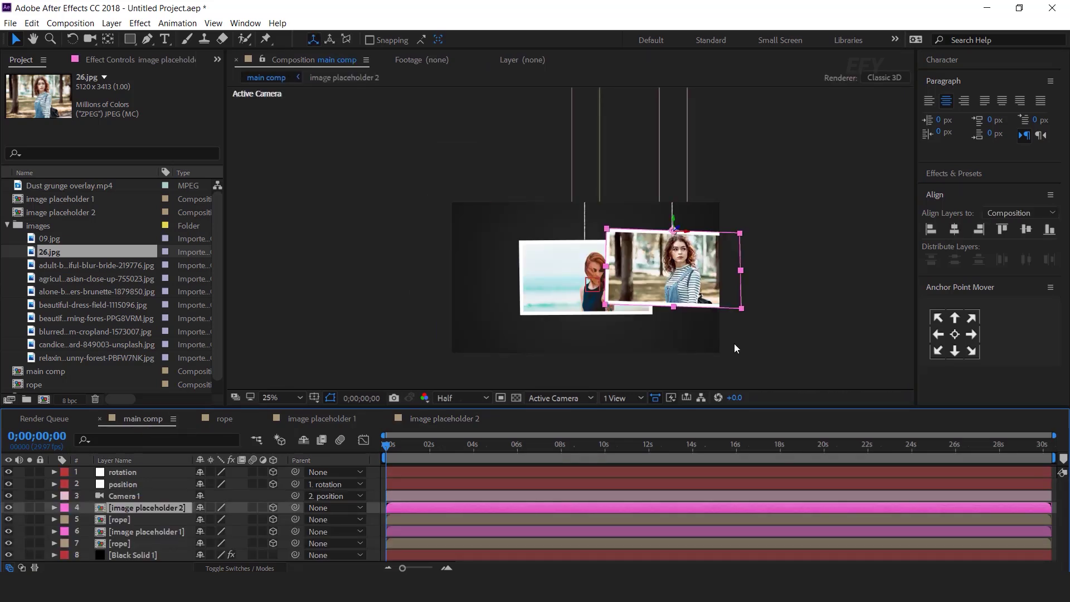
left_click(125, 519, "ctrl")
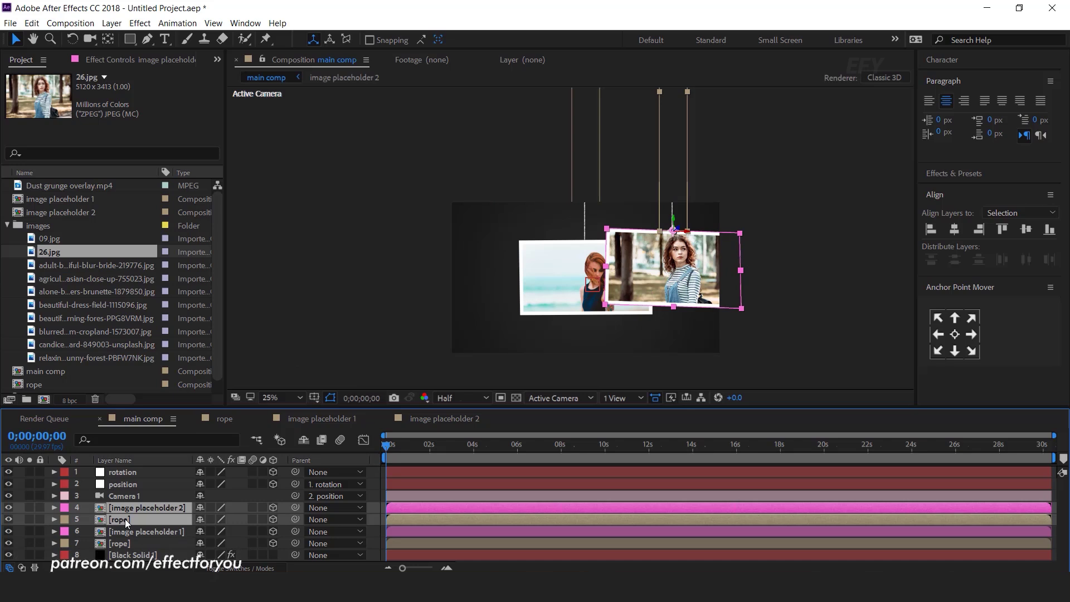
left_click(618, 398)
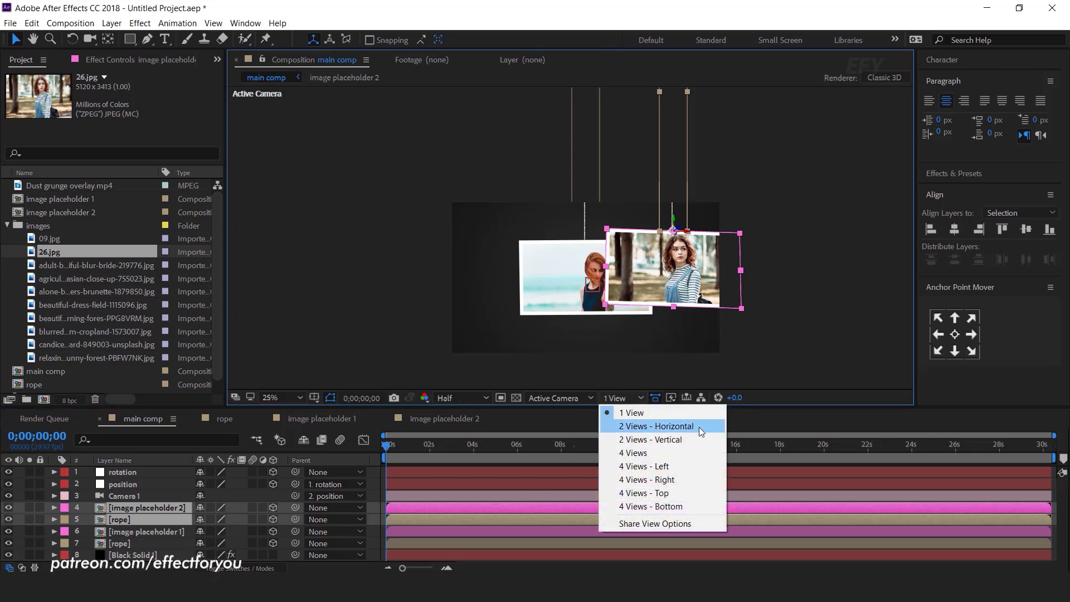
left_click(698, 427)
scroll(384, 269, "down", 3)
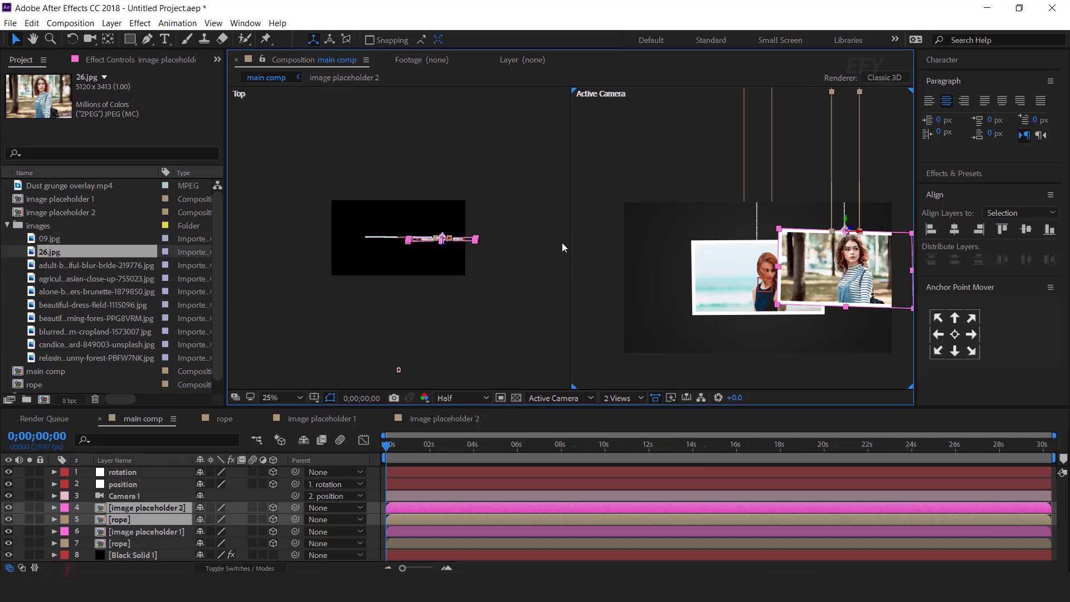
- Push the image placeholder 2 and rope pair back in depth behind the first photo and raise it slightly in the camera view
key("space")
left_click_drag(808, 246, 775, 283)
scroll(455, 272, "up", 3)
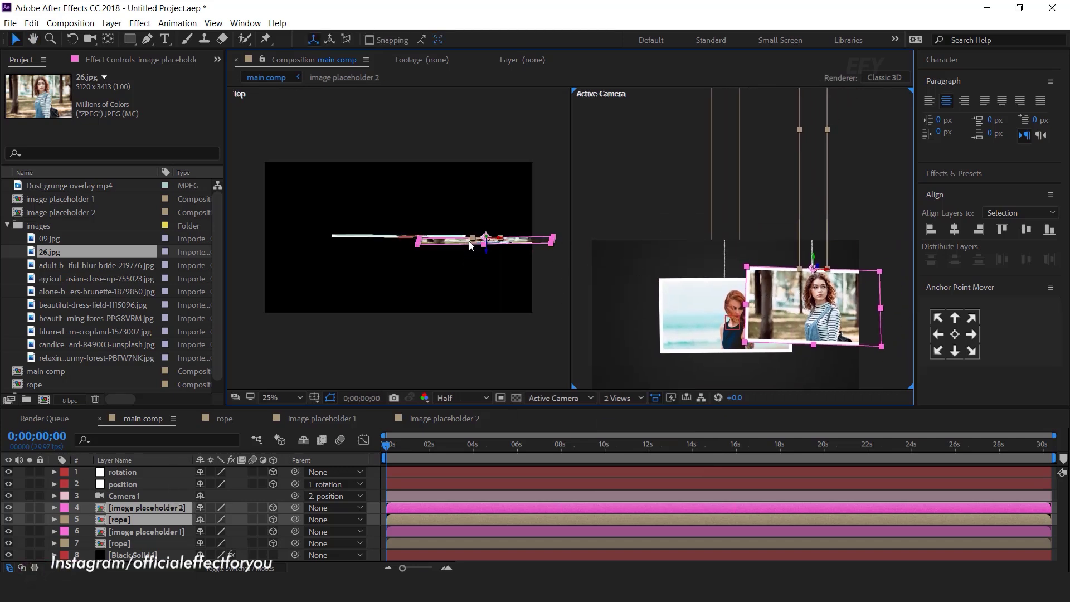
key("space")
left_click_drag(455, 272, 308, 277)
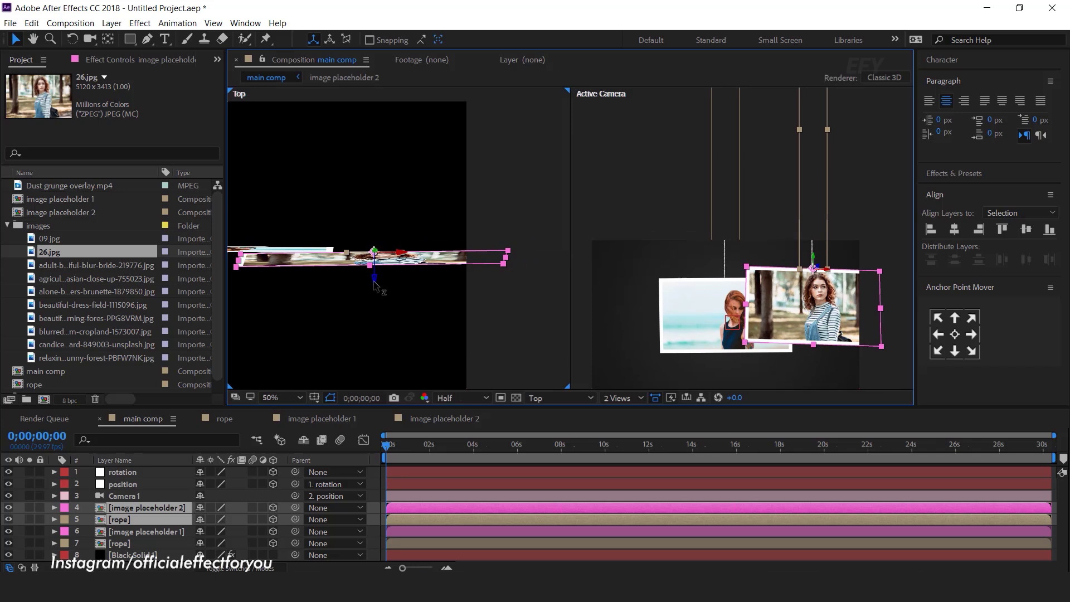
left_click_drag(374, 284, 396, 172)
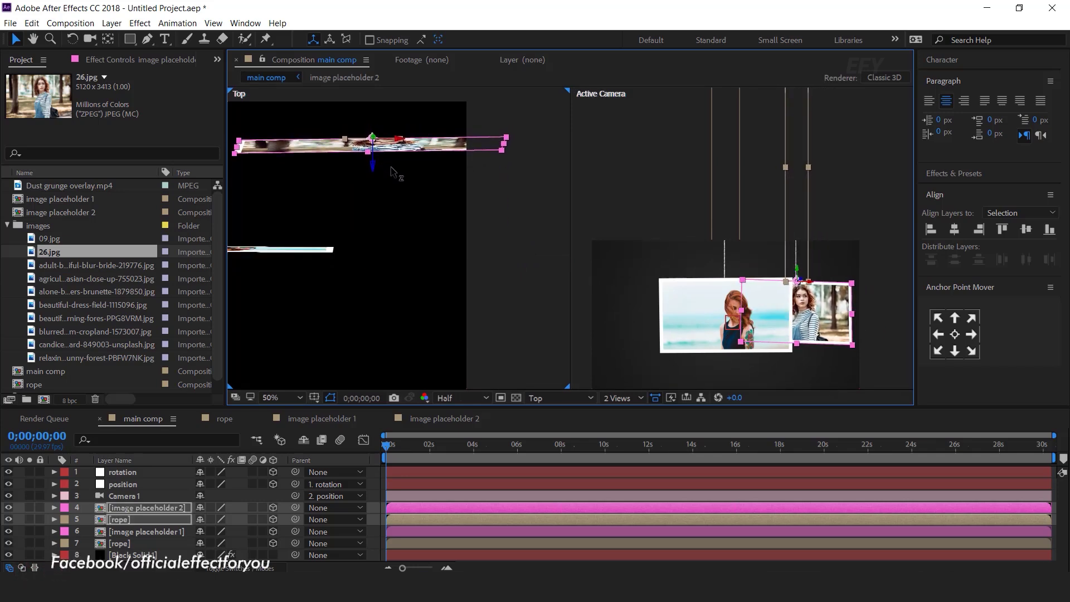
key("comma")
key("space")
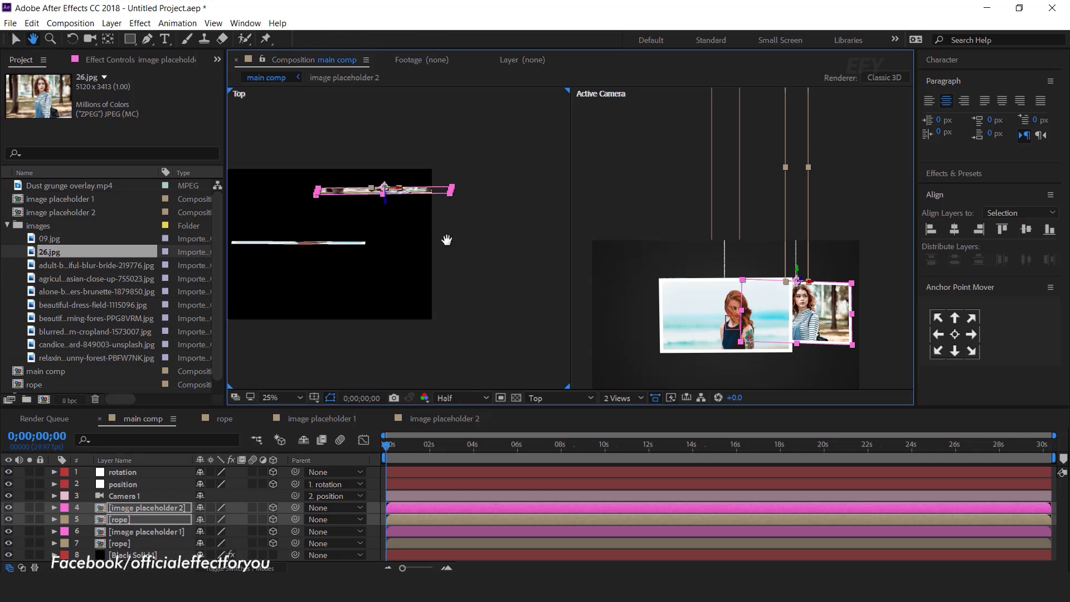
left_click_drag(400, 209, 481, 199)
left_click_drag(816, 316, 818, 305)
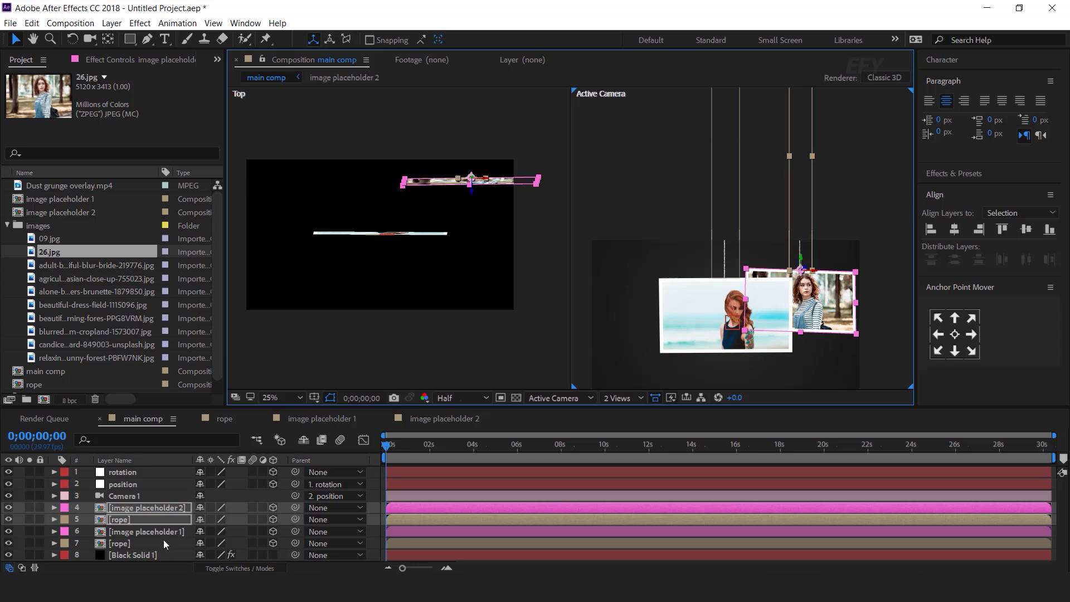
- Set the scale of the image placeholder 2 layer to 45%
left_click(131, 531)
left_click(142, 507)
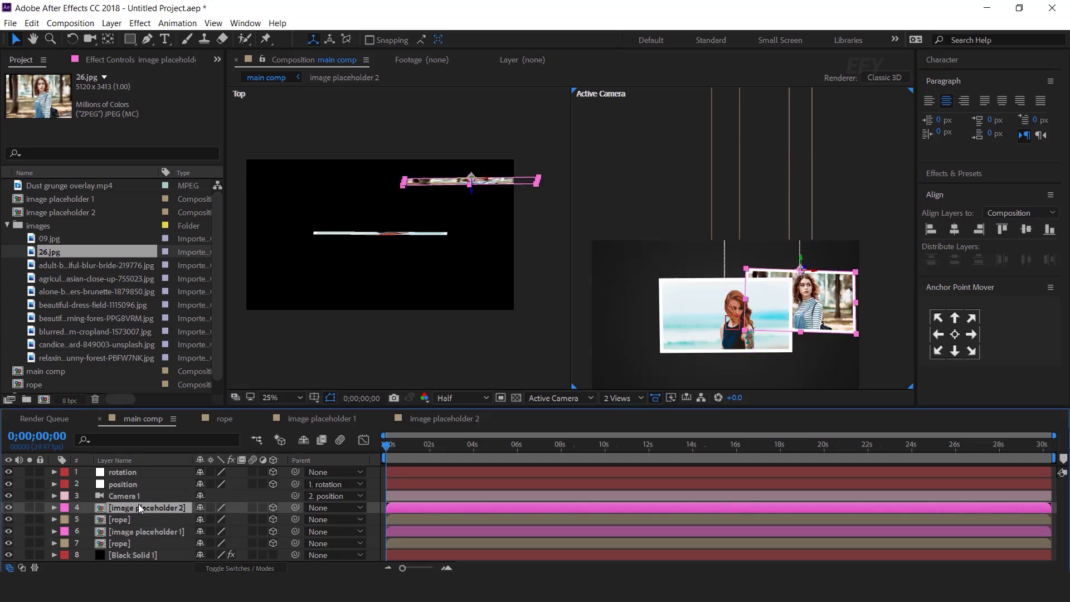
key("s")
left_click(251, 519)
type("45")
key("Return")
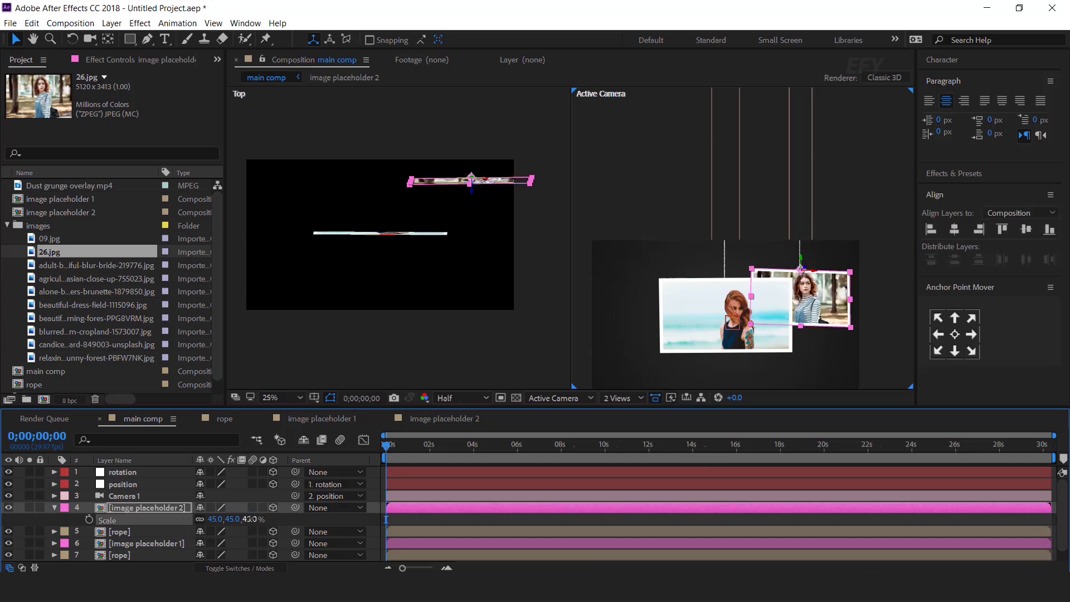
- Move the image placeholder 1 layer and its rope closer to the camera and shift them slightly to the right
left_click(857, 203)
left_click_drag(830, 329, 852, 254)
left_click(463, 341)
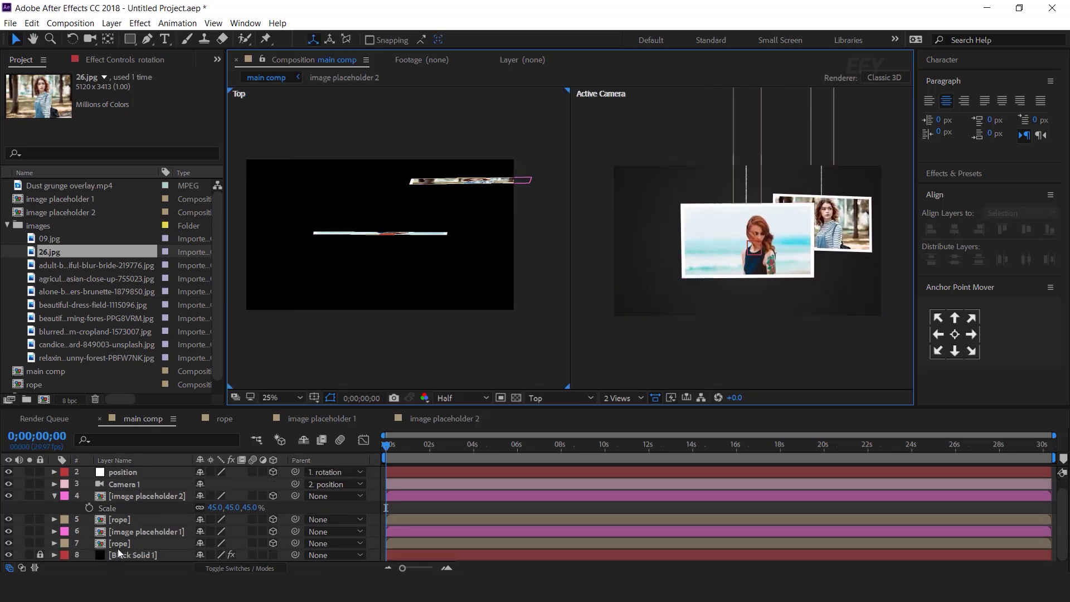
left_click(721, 262)
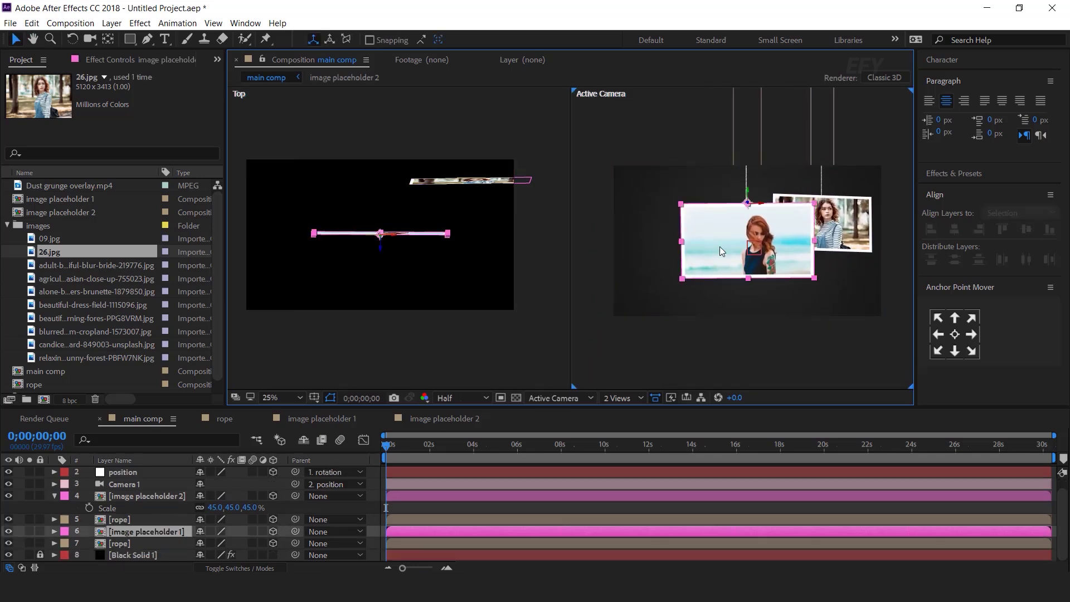
left_click(758, 145, "shift")
left_click_drag(381, 253, 385, 294)
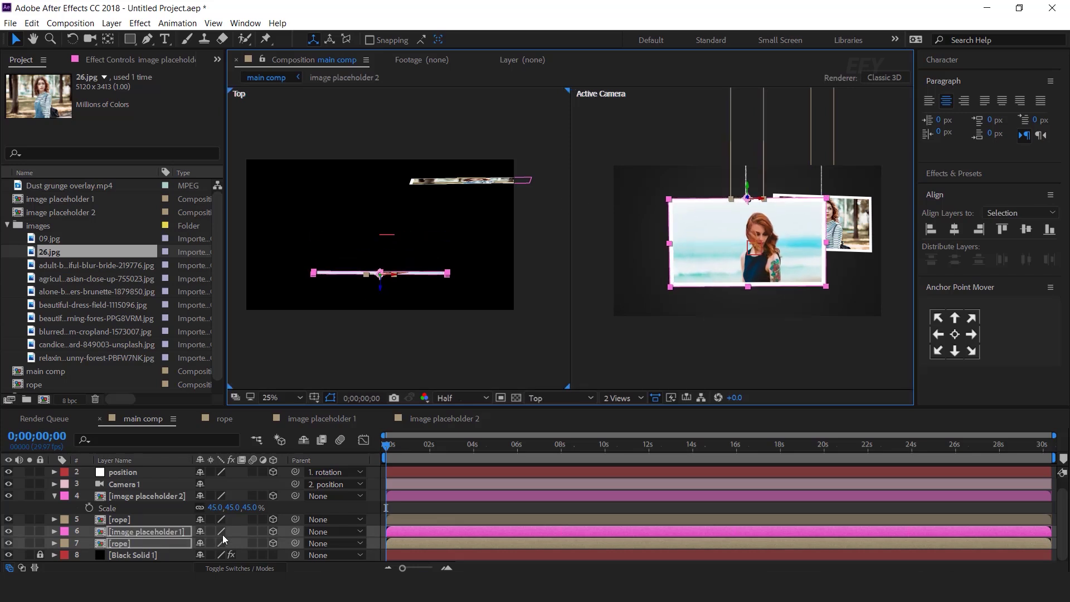
left_click_drag(773, 265, 796, 266)
- Scale the image placeholder 1 layer to 39.1% and lower it slightly together with its rope
left_click(160, 532)
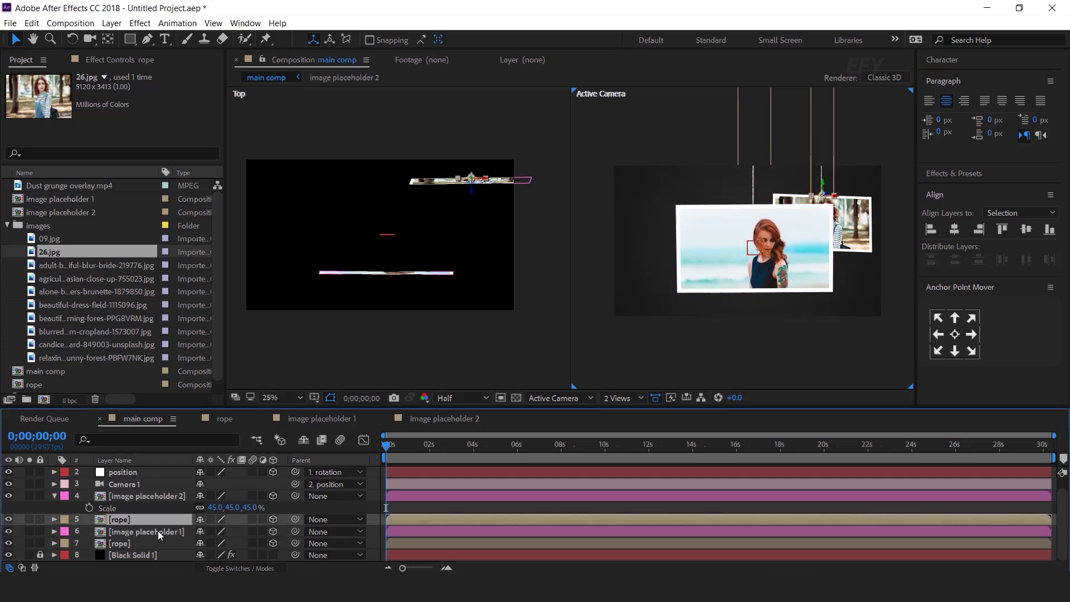
key("s")
left_click_drag(249, 544, 246, 545)
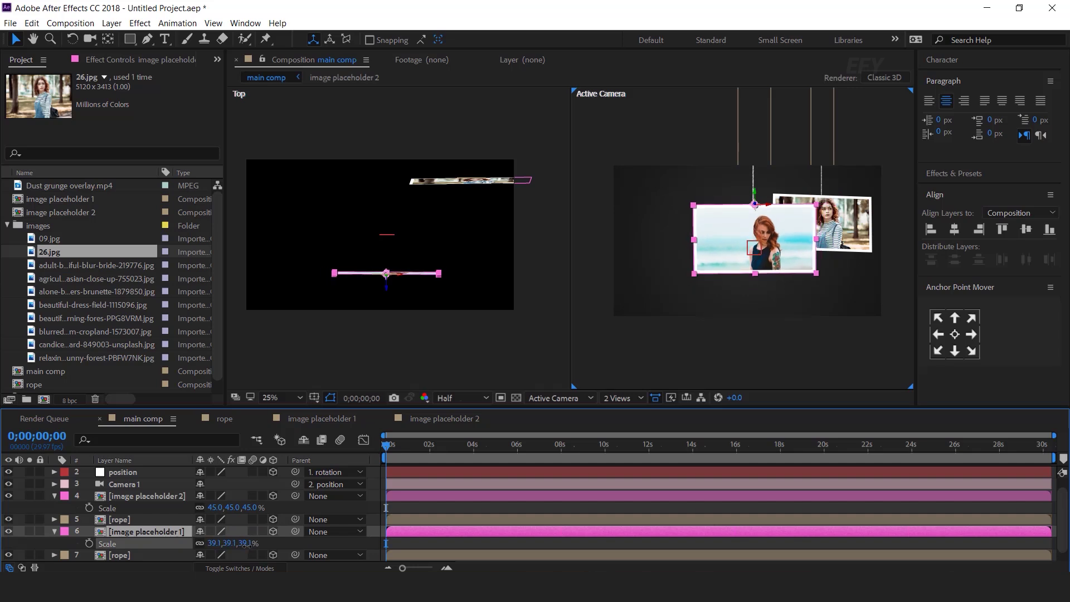
left_click(796, 337)
left_click(725, 210)
left_click(752, 139, "shift")
left_click_drag(762, 128, 760, 143)
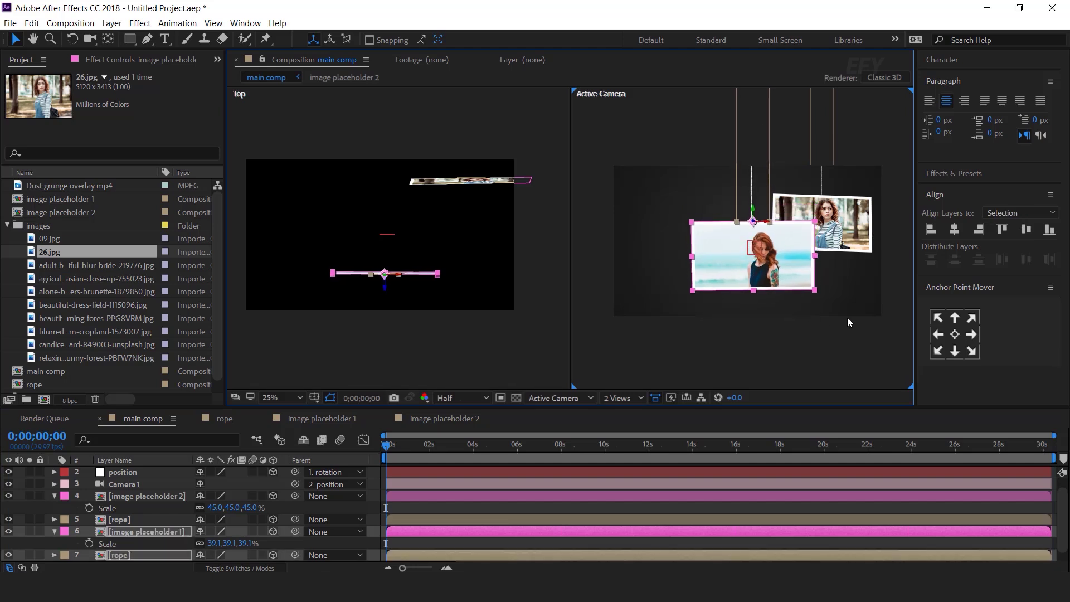
- Nudge the image placeholder 2 layer and its rope slightly right and down in the camera view
key("space")
left_click_drag(853, 267, 814, 283)
left_click(808, 234)
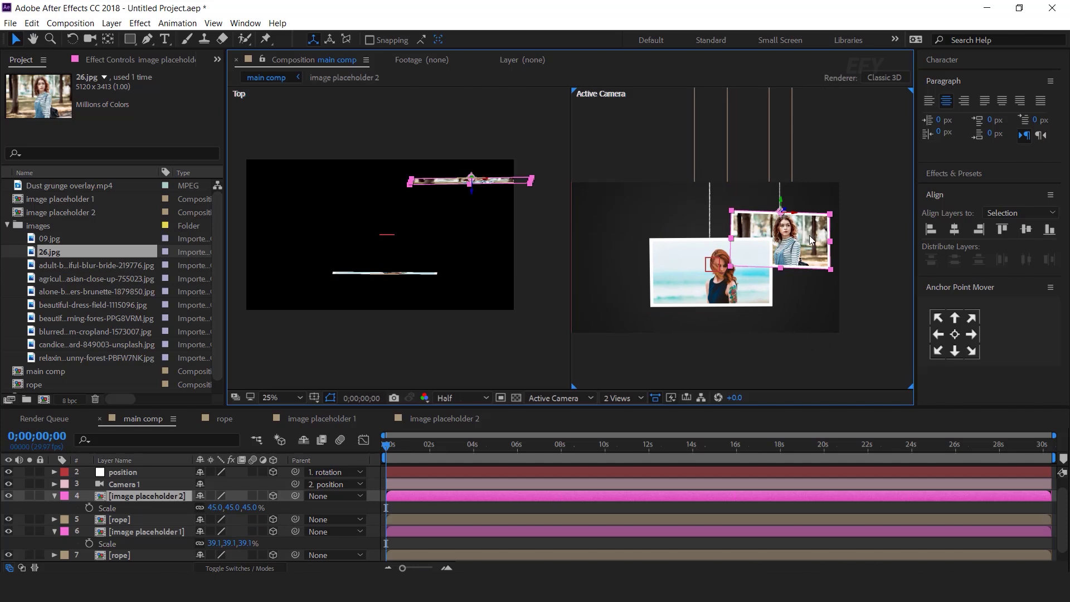
left_click(776, 149, "shift")
left_click_drag(804, 233, 806, 235)
left_click(880, 231)
- Set the Y Rotation of the image placeholder 2 layer to about 19°
left_click(810, 252)
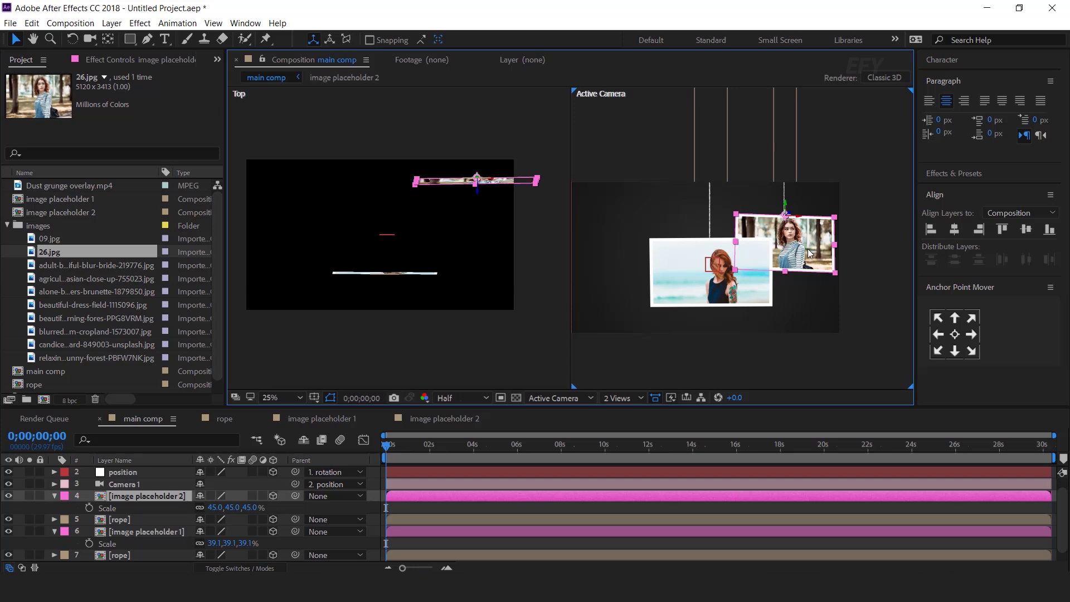
key("r")
left_click(117, 532)
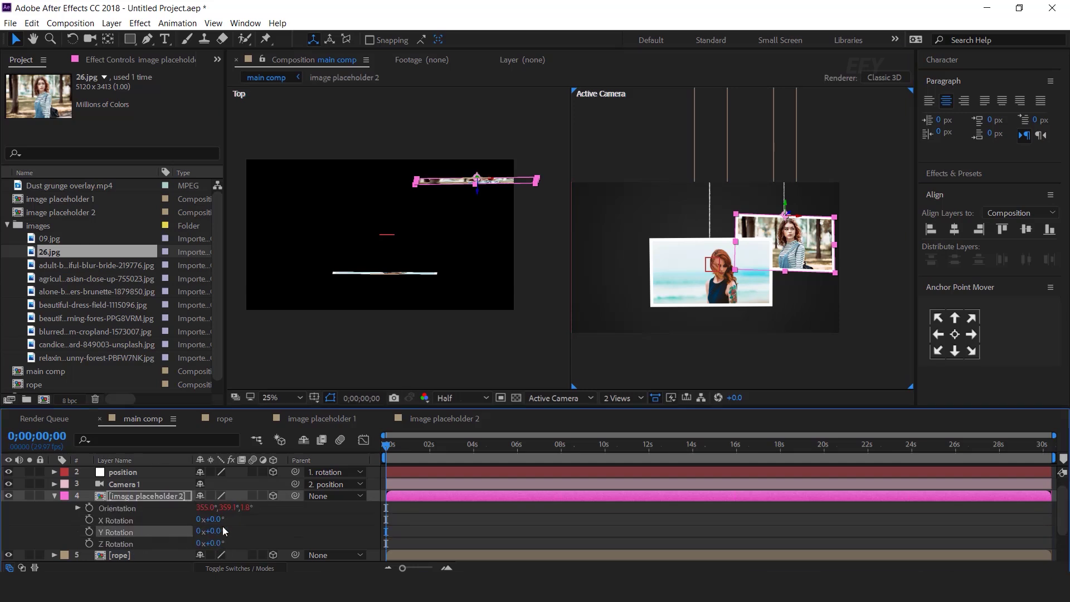
mouse_move(214, 531)
left_mouse_down()
mouse_move(231, 530)
mouse_move(218, 531)
left_mouse_up()
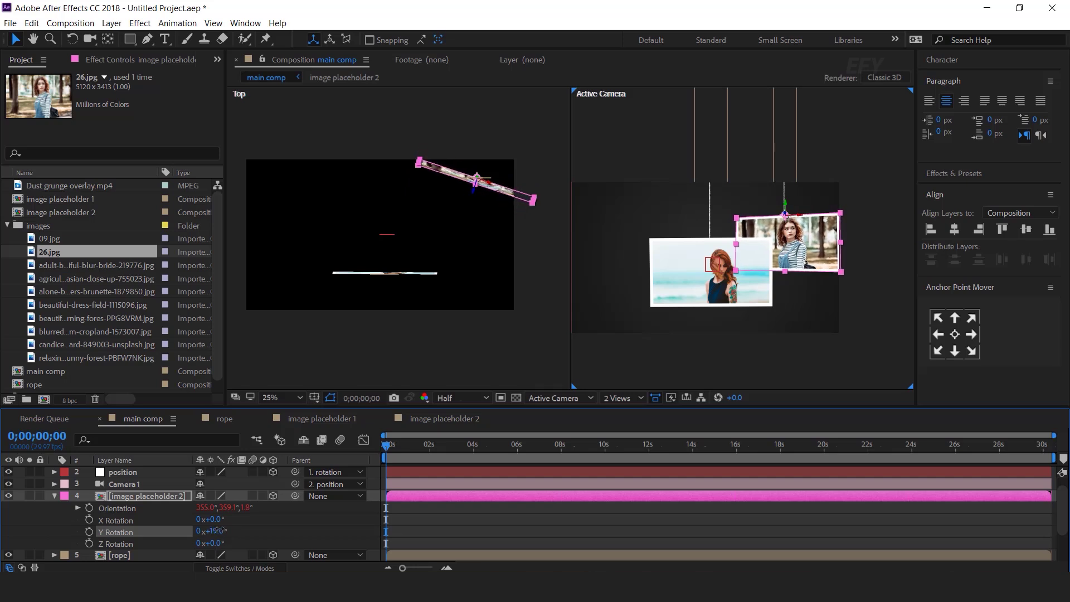
- Scale the image placeholder 2 layer to 39.6%
left_click(142, 496)
key("r")
key("s")
left_click_drag(249, 508, 218, 510)
left_click(885, 289)
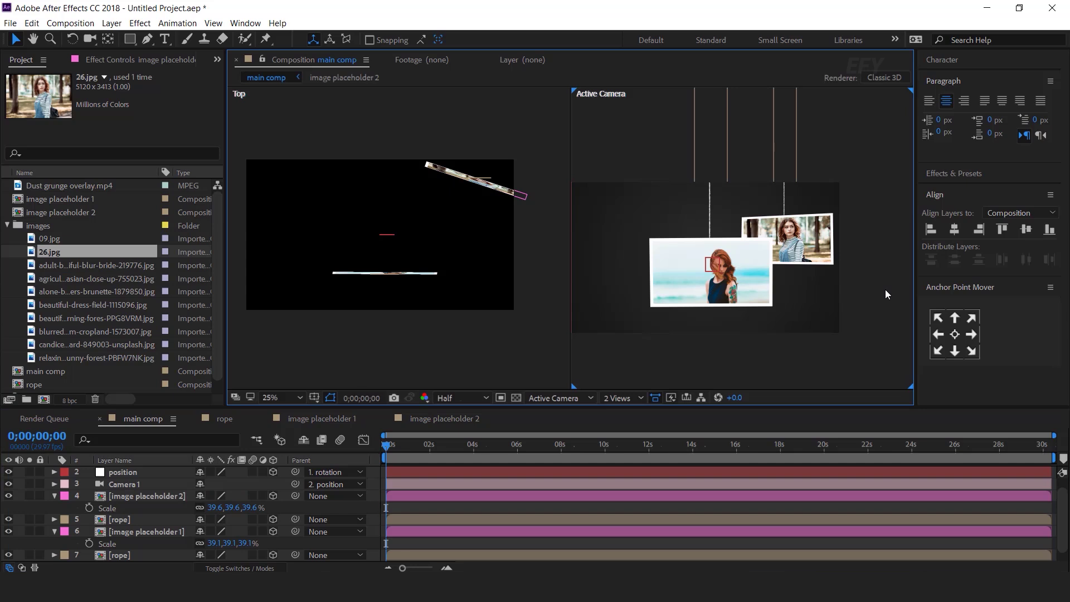
- Collapse the open layer properties and duplicate the image placeholder 2 and rope layers as a pair above the originals
left_click(55, 497)
left_click(53, 521)
key("h")
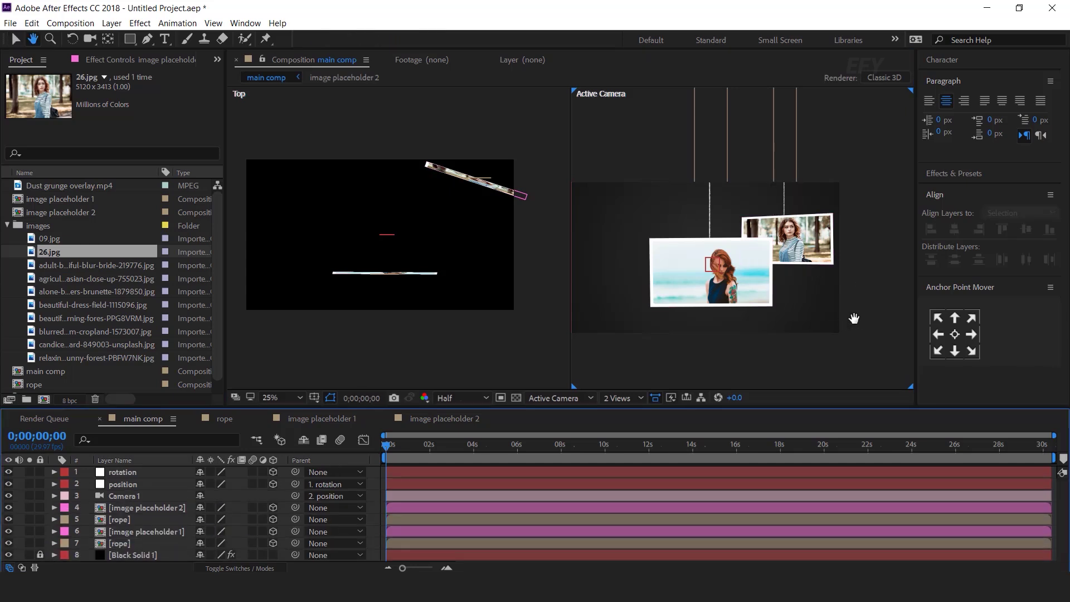
left_click_drag(854, 318, 884, 318)
left_click(833, 236)
left_click(817, 142, "shift")
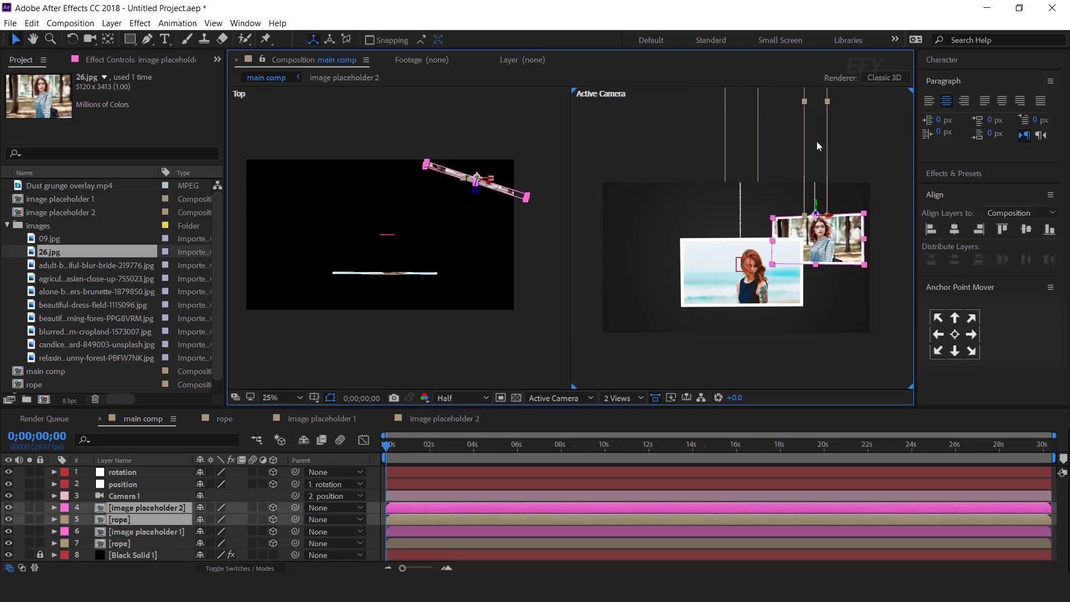
left_click(139, 531, "shift")
left_click_drag(135, 533, 136, 518)
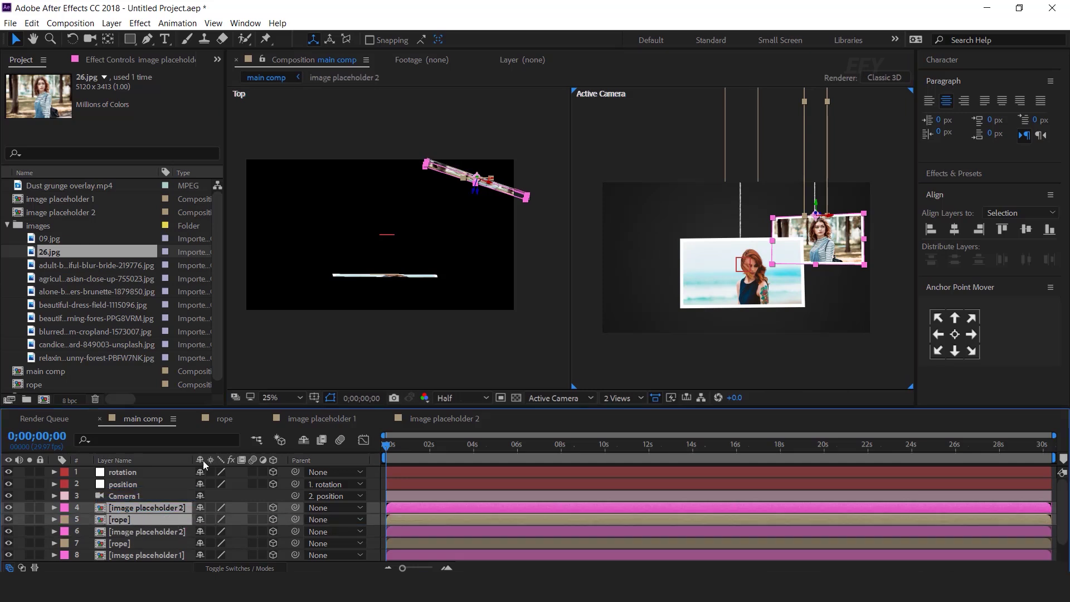
- Duplicate the image placeholder 2 composition in the project and swap the copy in as the source of the upper image placeholder 2 layer
left_click_drag(193, 460, 215, 460)
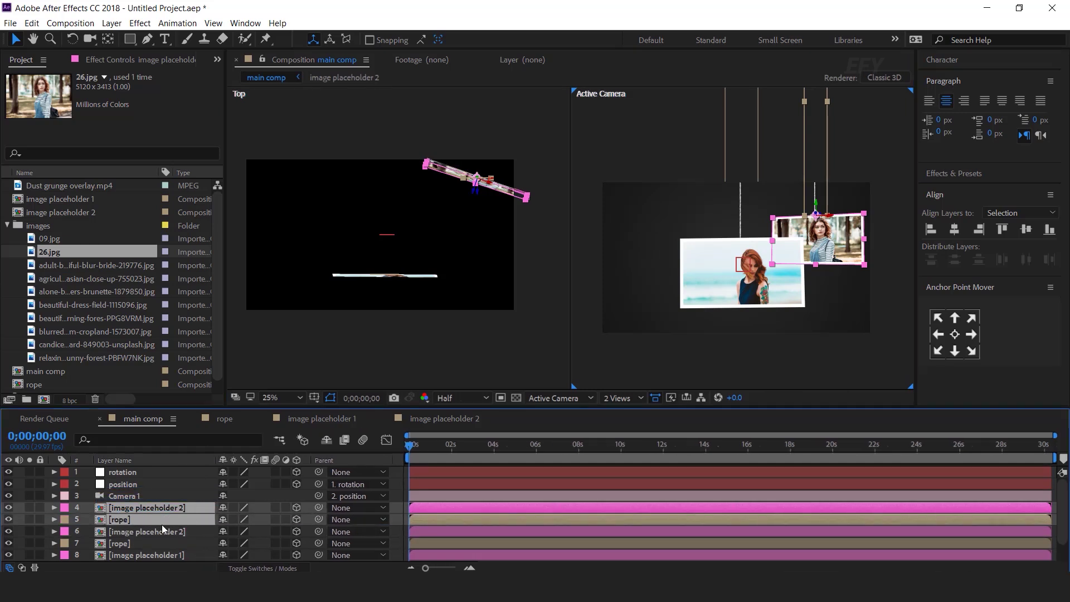
left_click(162, 495)
left_click(192, 509)
left_click(9, 224)
left_click(92, 212)
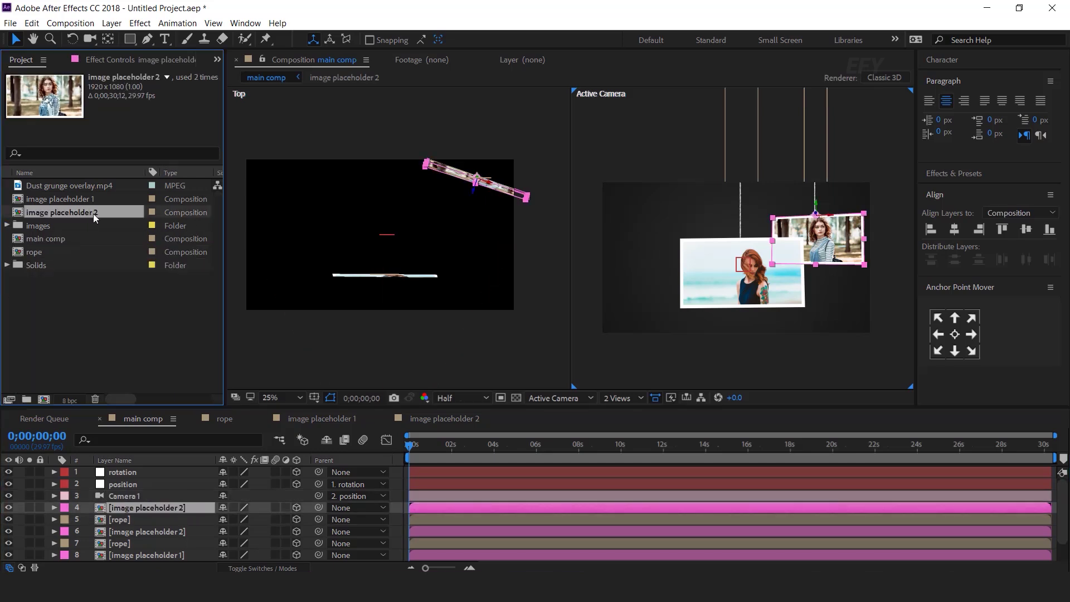
key("ctrl+d")
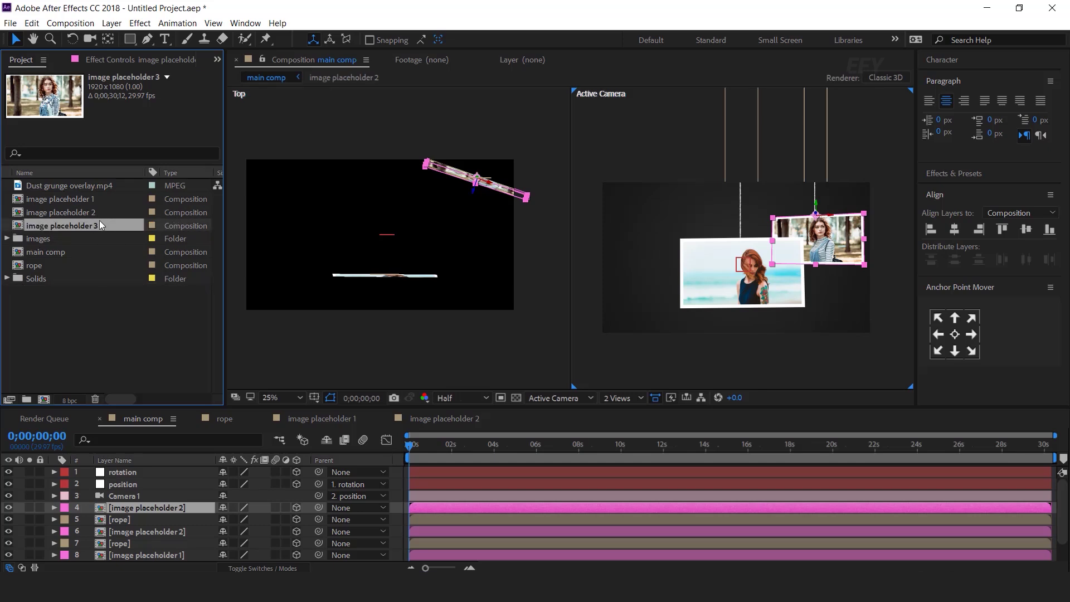
left_click_drag(18, 228, 176, 507)
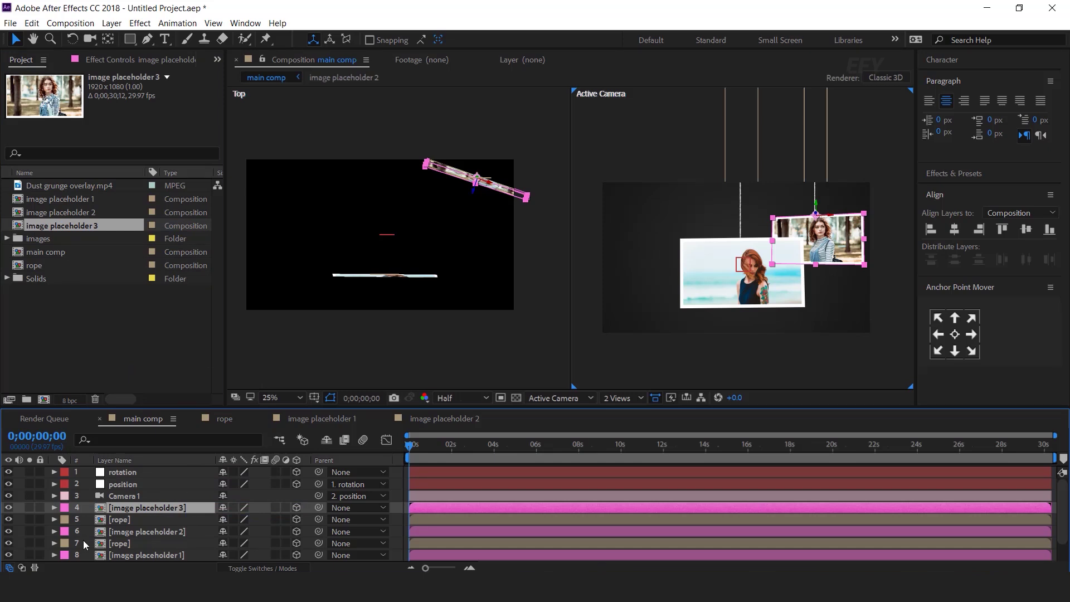
- Move the image placeholder 3 layer and its rope together to the far left side of the scene in the Top view
left_click(128, 520, "ctrl")
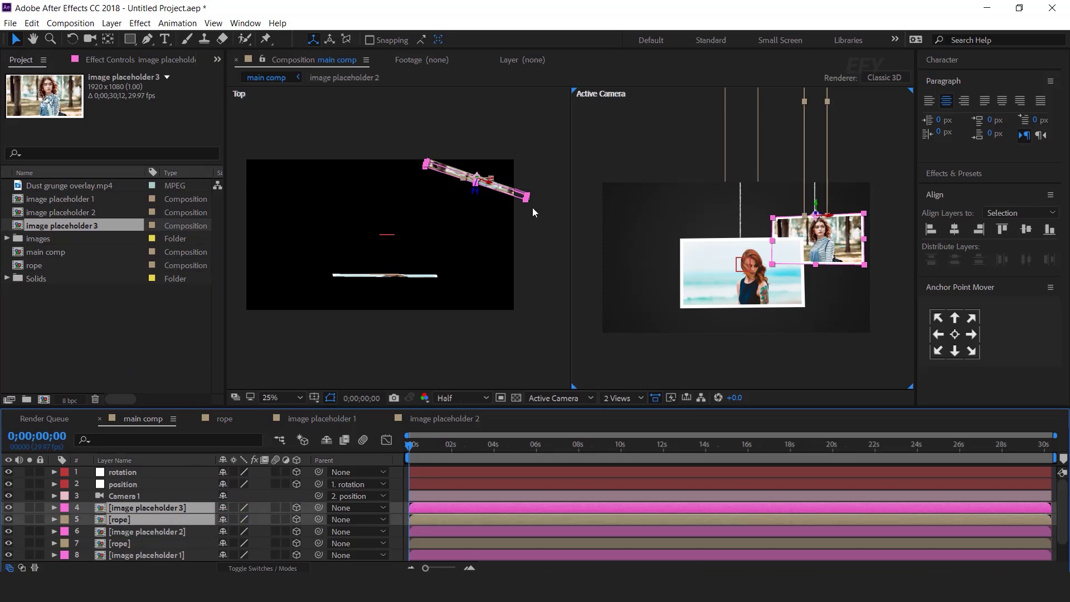
left_click_drag(515, 196, 314, 184)
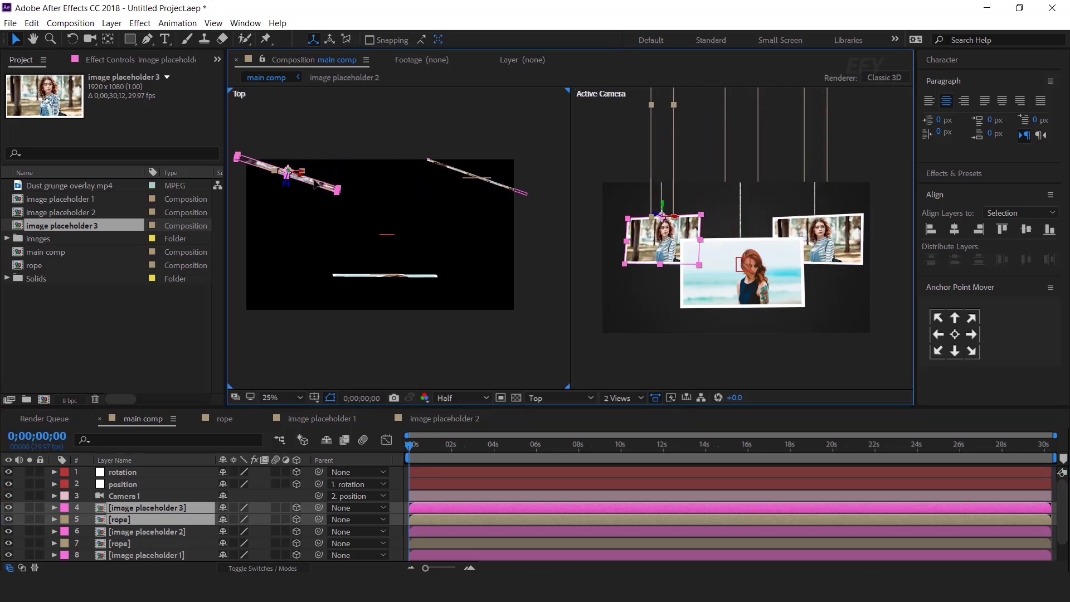
- Set the Y Rotation of the image placeholder 3 layer to -18° and collapse its properties
left_click(155, 531)
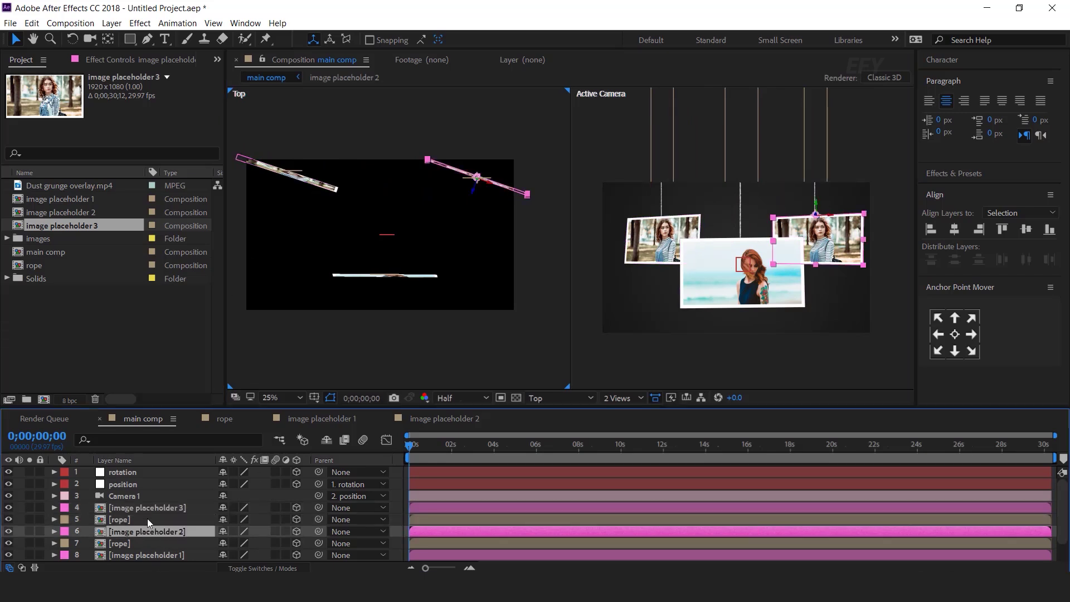
left_click(152, 507)
key("r")
left_click_drag(236, 543, 210, 542)
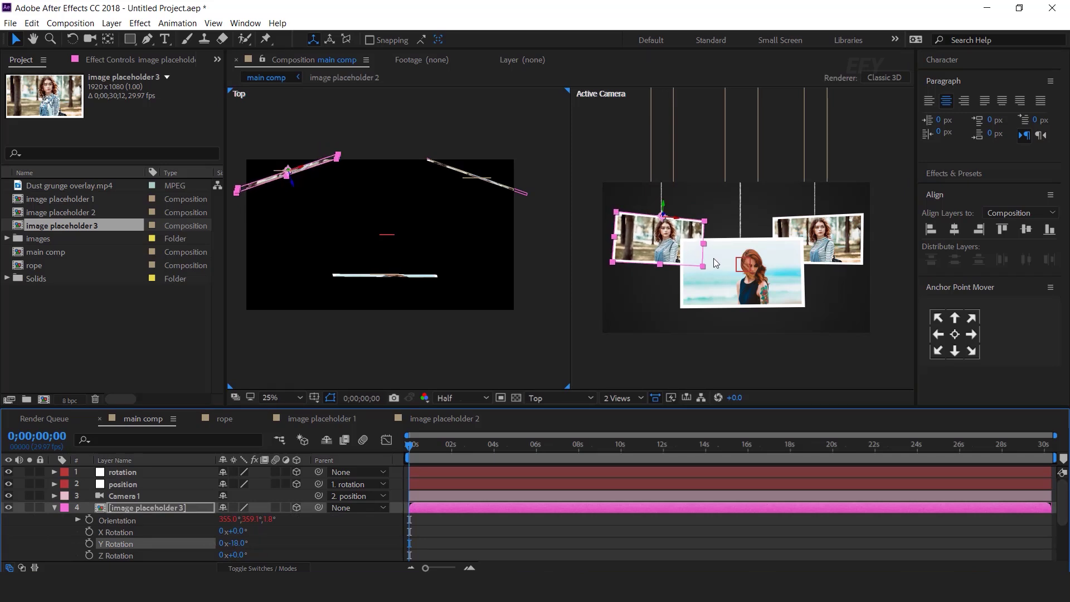
left_click(54, 507)
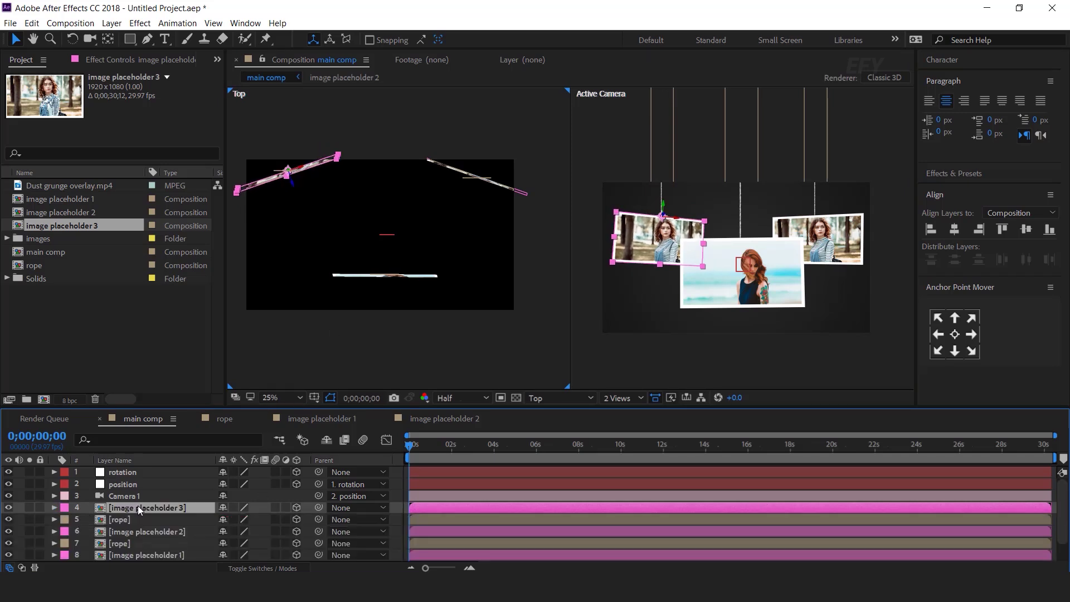
- Open the image placeholder 3 composition and set its size to 1553 × 980 px
double_click(166, 506)
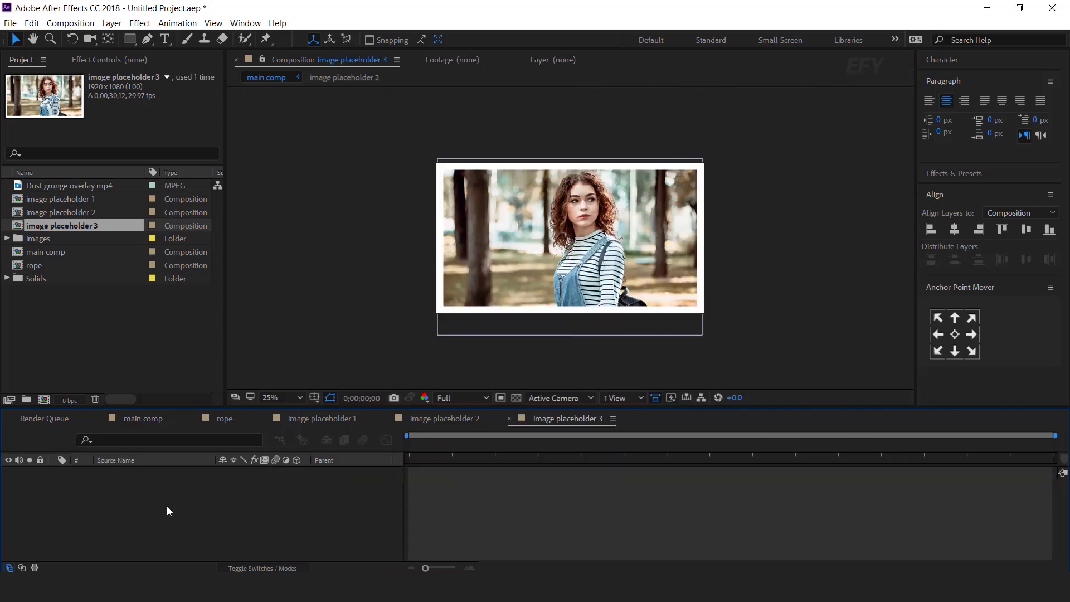
left_click(70, 23)
left_click(103, 55)
left_click_drag(597, 114, 899, 121)
left_click_drag(840, 227, 727, 220)
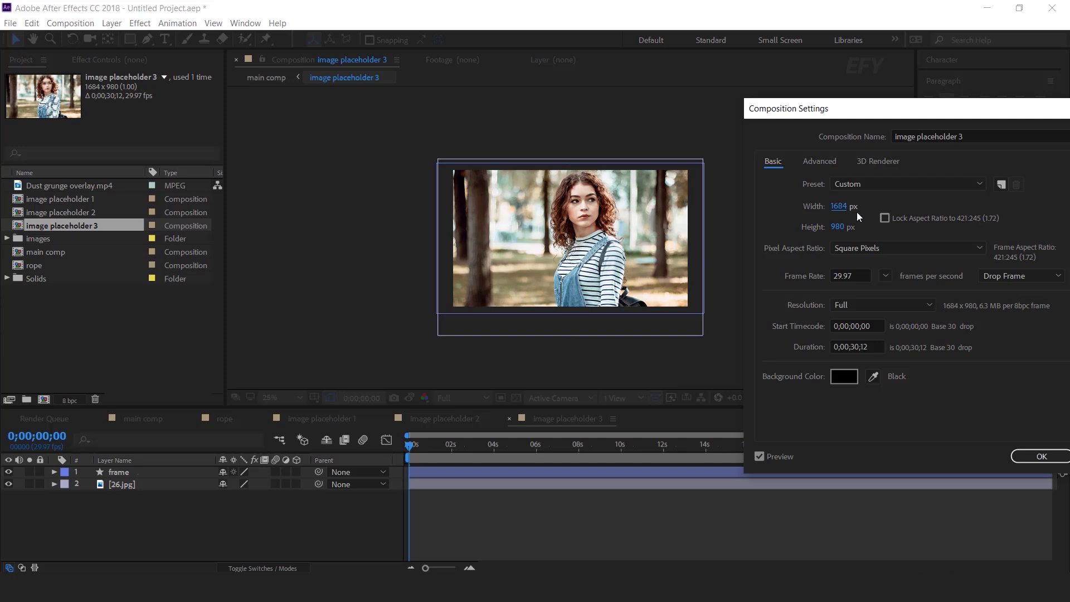
left_click_drag(839, 207, 757, 216)
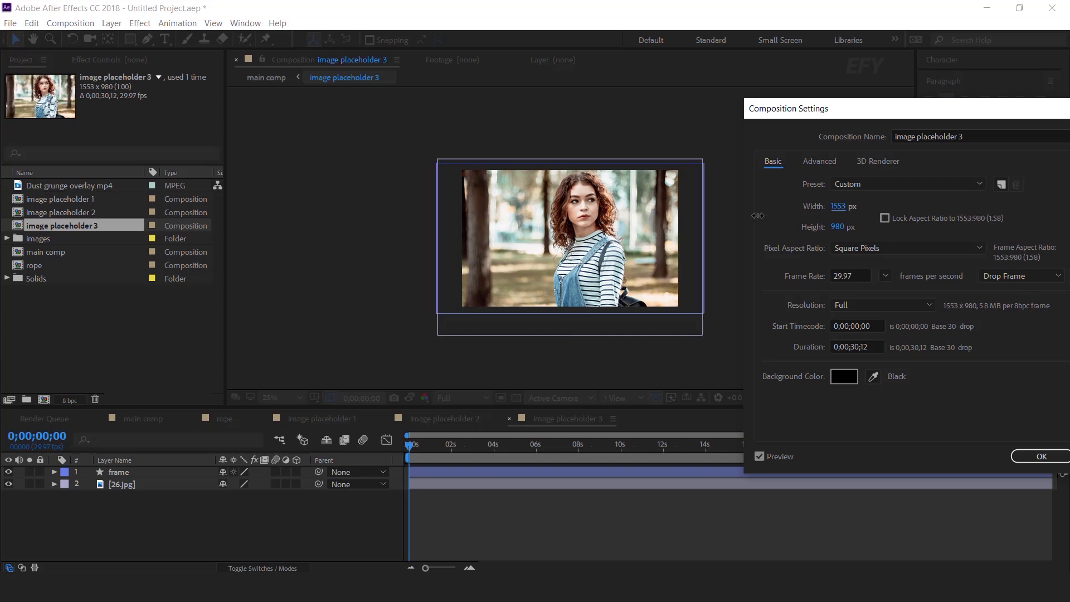
left_click(1040, 456)
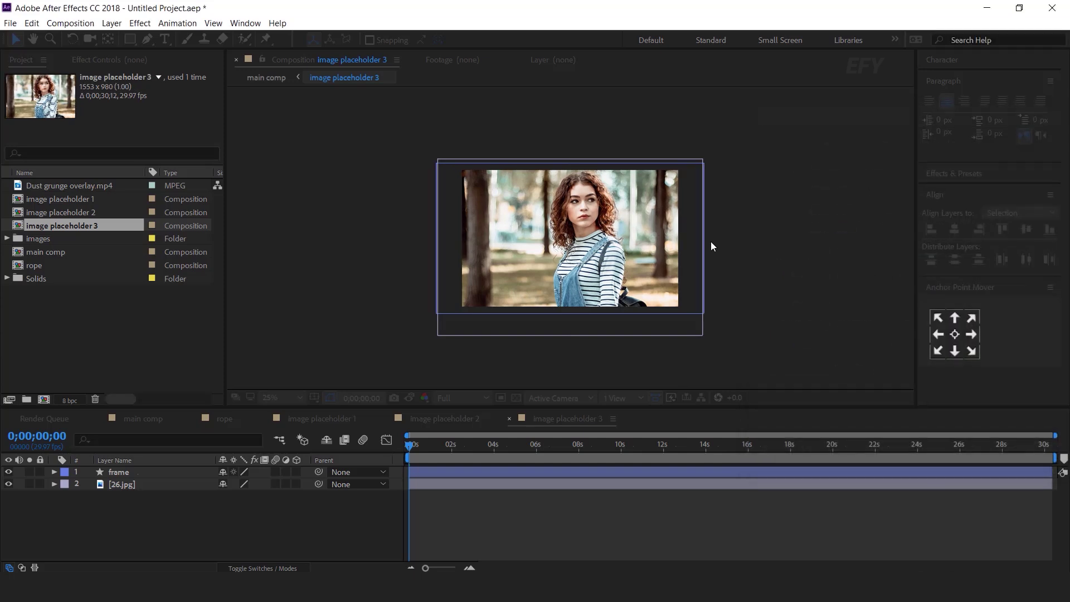
- Replace the old frame layer with a new composition-sized rectangle shape that has a white 100 px stroke
left_click(127, 473)
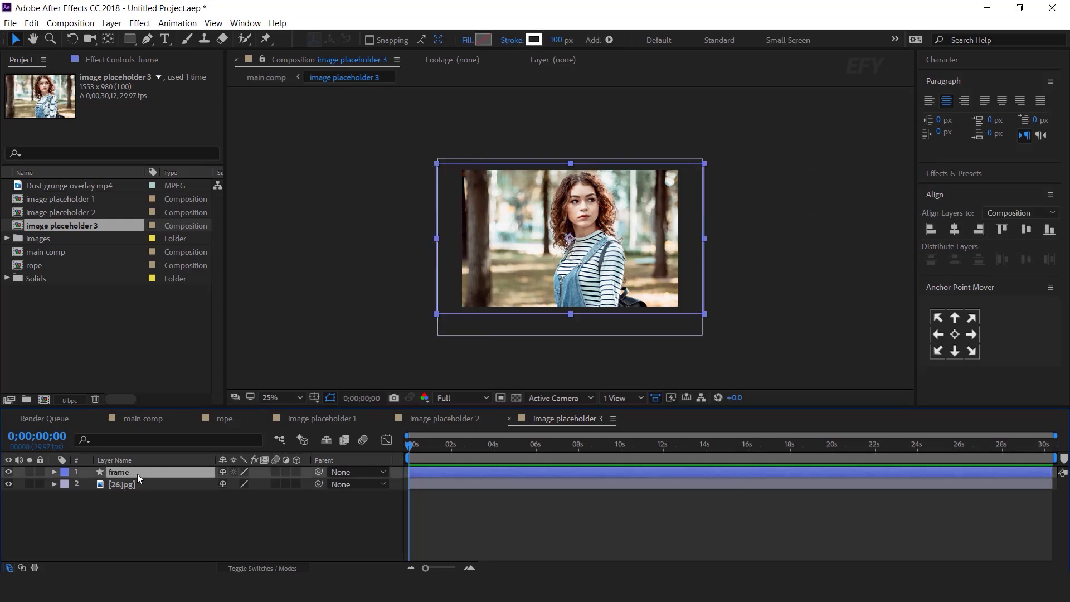
key("Delete")
left_click(129, 43)
double_click(128, 43)
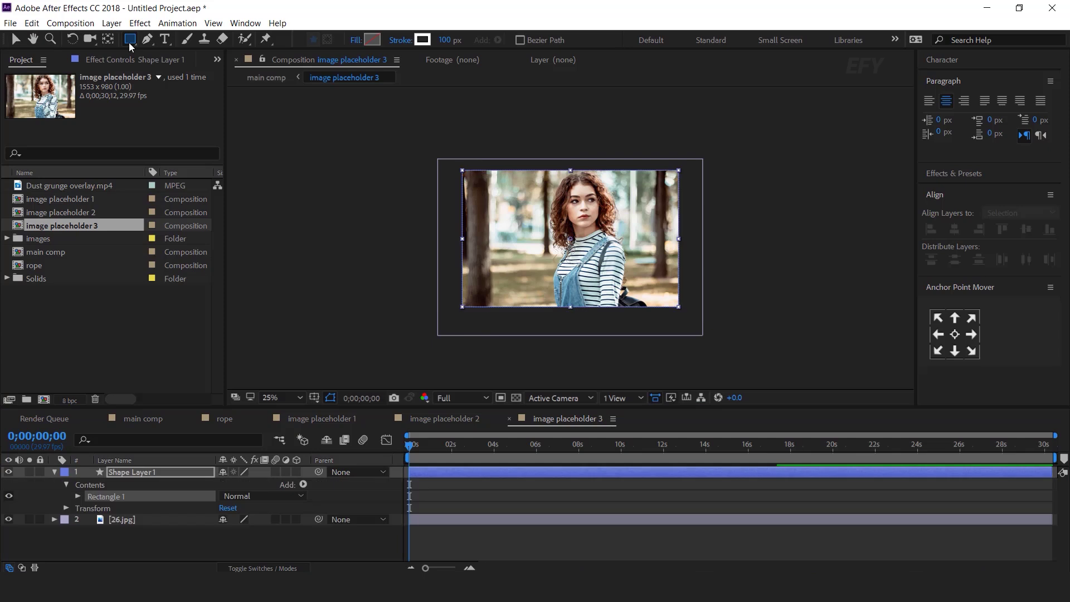
key("v")
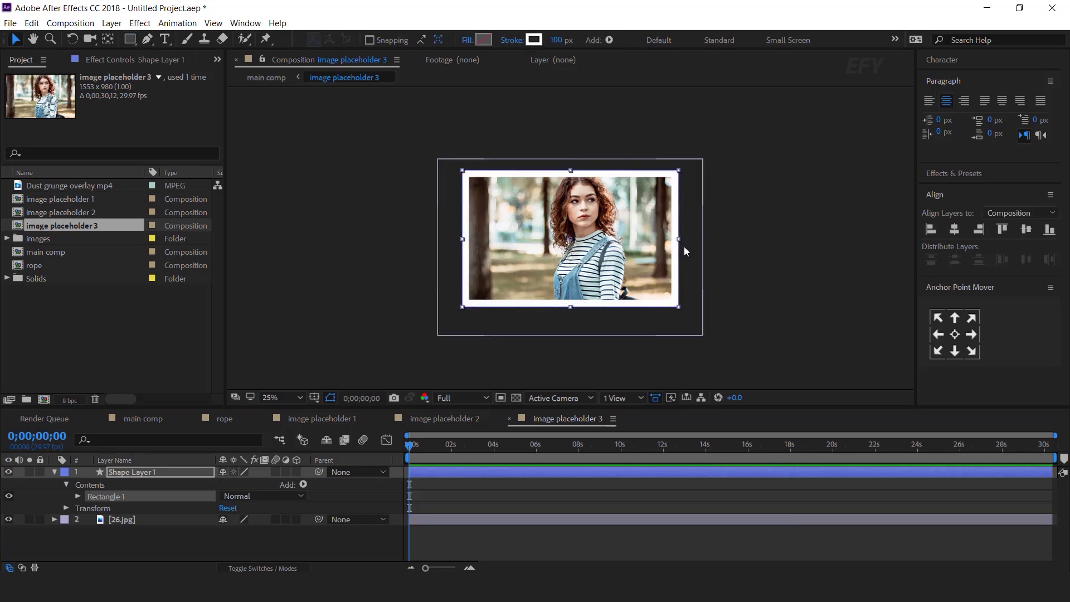
left_click(54, 472)
- Replace 26.jpg with the adult-beautiful-blur-bride-219776.jpg photo, then enlarge and position it so the couple sits inside the white frame
left_click(131, 484)
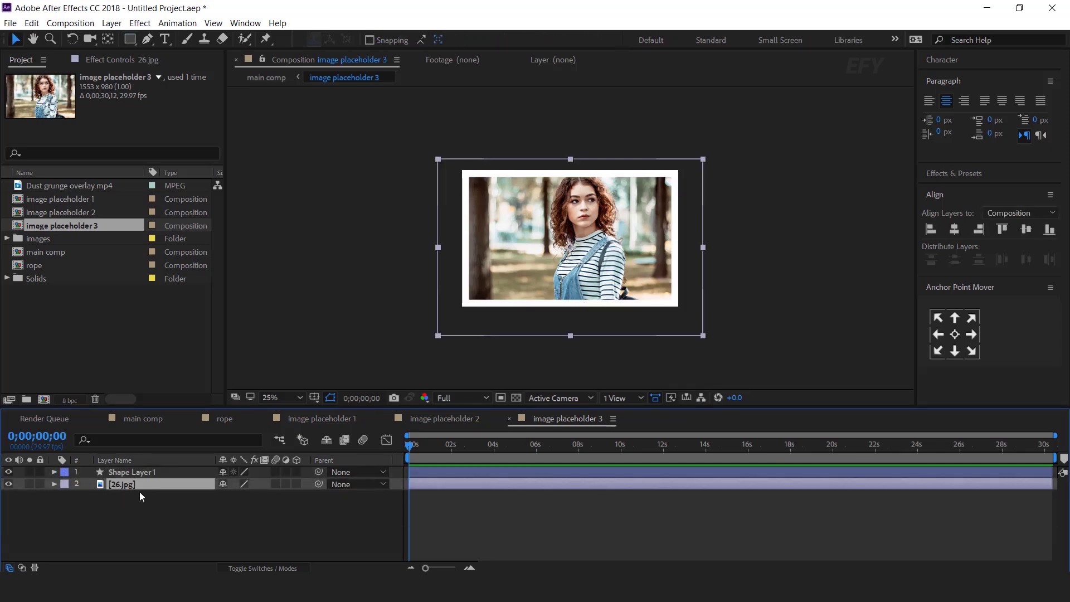
left_click(92, 336)
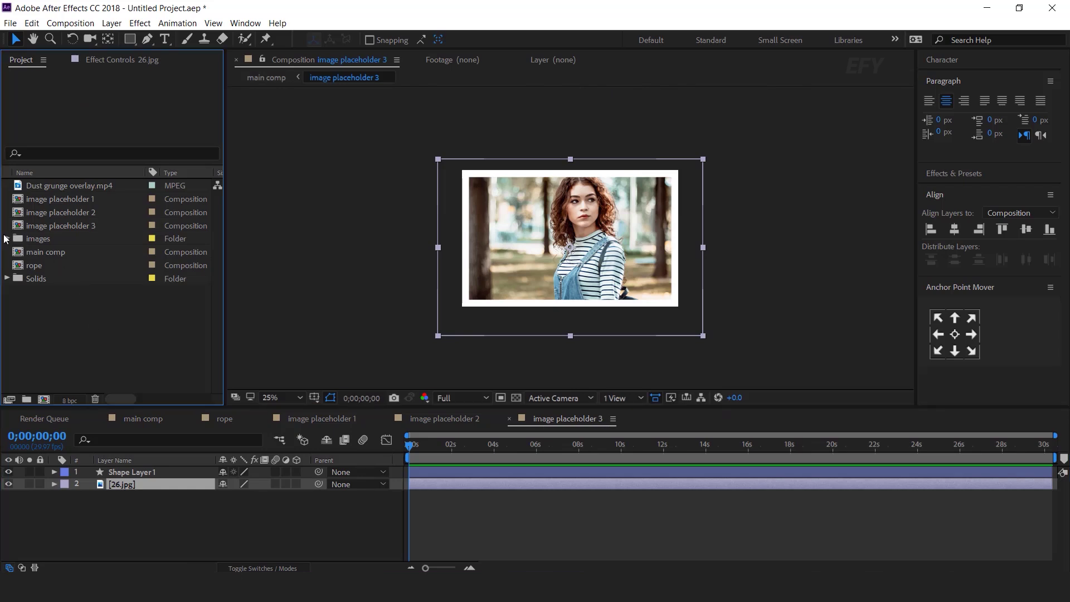
left_click(7, 239)
left_click(56, 279)
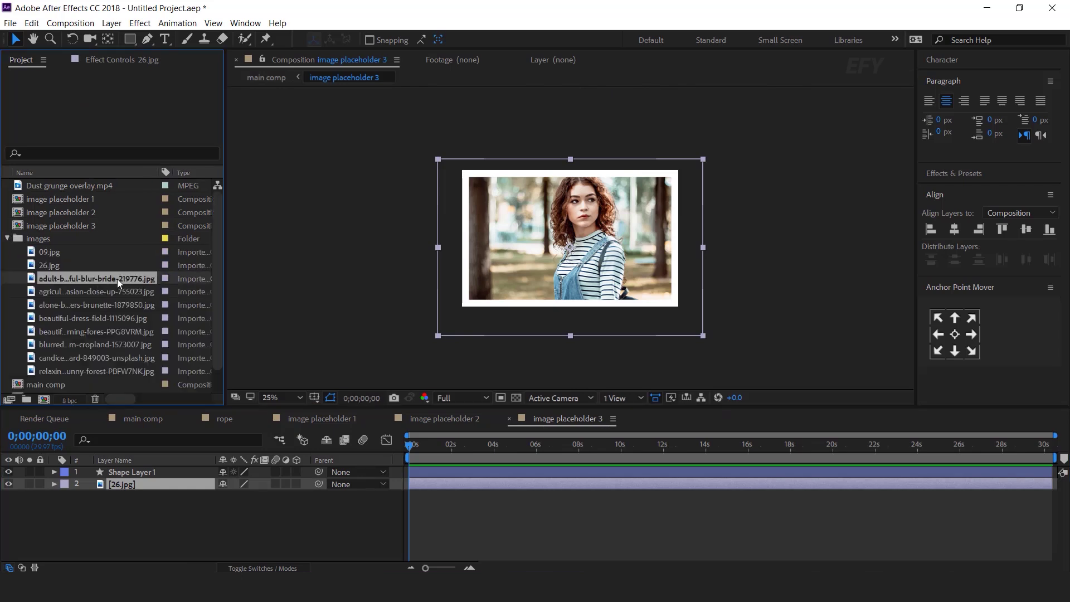
left_click(136, 486)
key("ctrl+alt+slash")
left_click_drag(715, 248, 759, 255)
left_click_drag(714, 305, 726, 291)
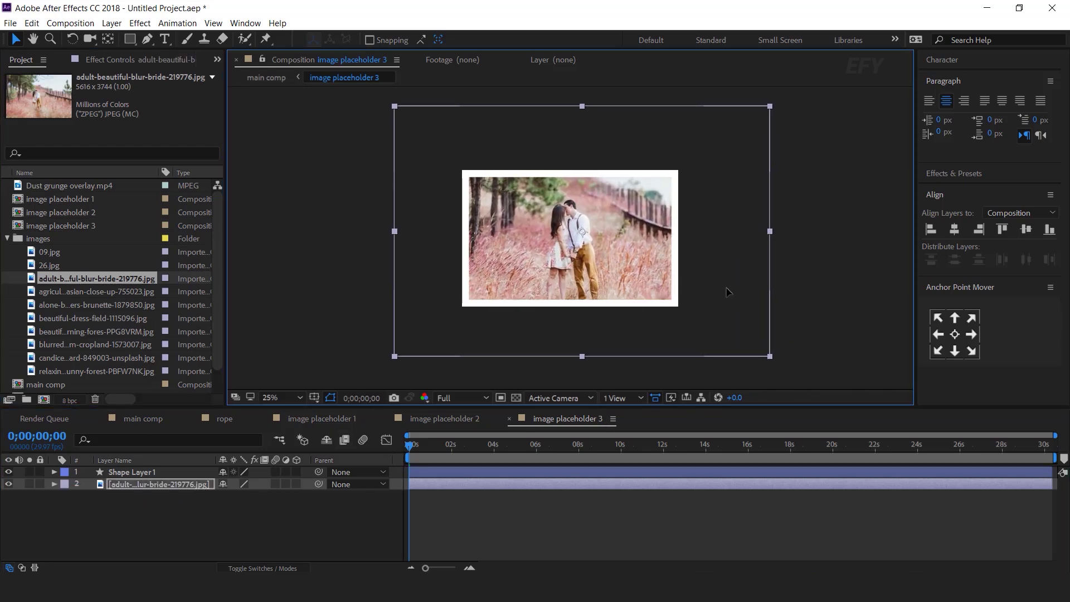
left_click(212, 526)
- Return to main comp and move the couple photo and its rope slightly down and left in the camera view
left_click(142, 418)
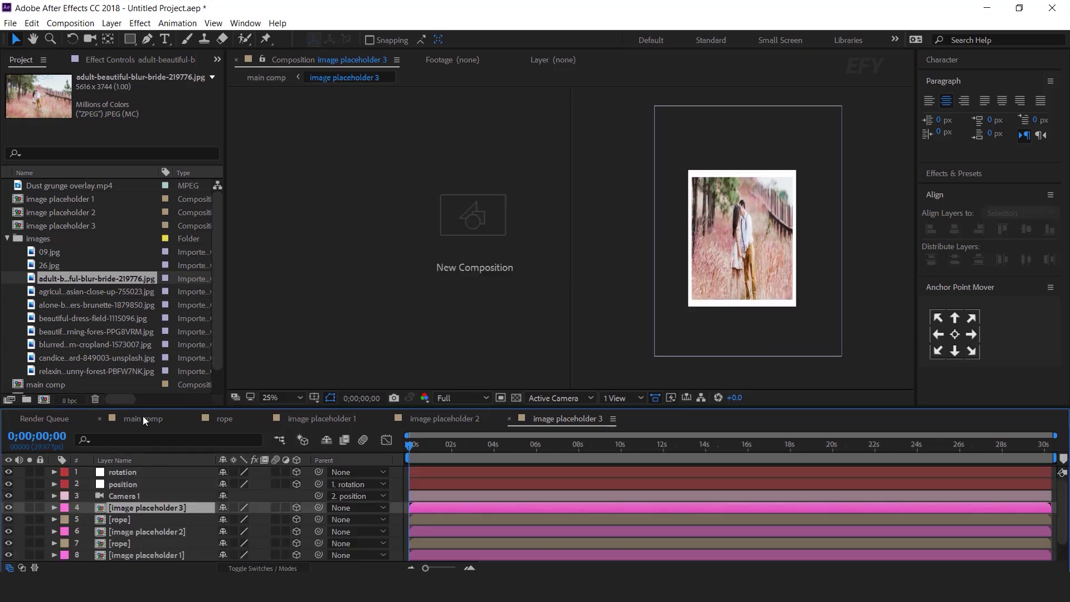
left_click(788, 366)
left_click(670, 235)
left_click(662, 143, "shift")
left_click_drag(665, 138, 656, 156)
- Raise the image placeholder 2 photo together with its rope in the camera view
left_click(813, 236)
left_click(816, 140, "shift")
left_click_drag(816, 140, 812, 114)
left_click(883, 152)
- Lower the large front photo, image placeholder 1, slightly together with its rope and deselect everything
left_click(775, 279)
left_click(748, 144, "shift")
left_click_drag(748, 143, 745, 154)
left_click(867, 360)
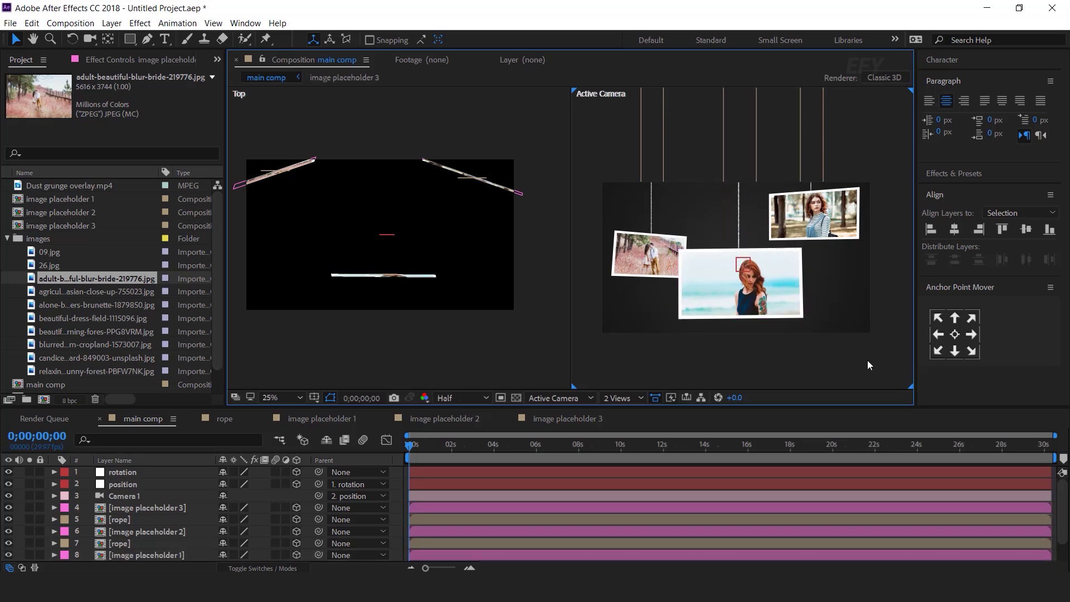
- Duplicate the image placeholder 3 and rope layers as a pair above the originals and move the copies to the scene's upper centre
left_click(132, 510)
left_click(128, 523, "shift")
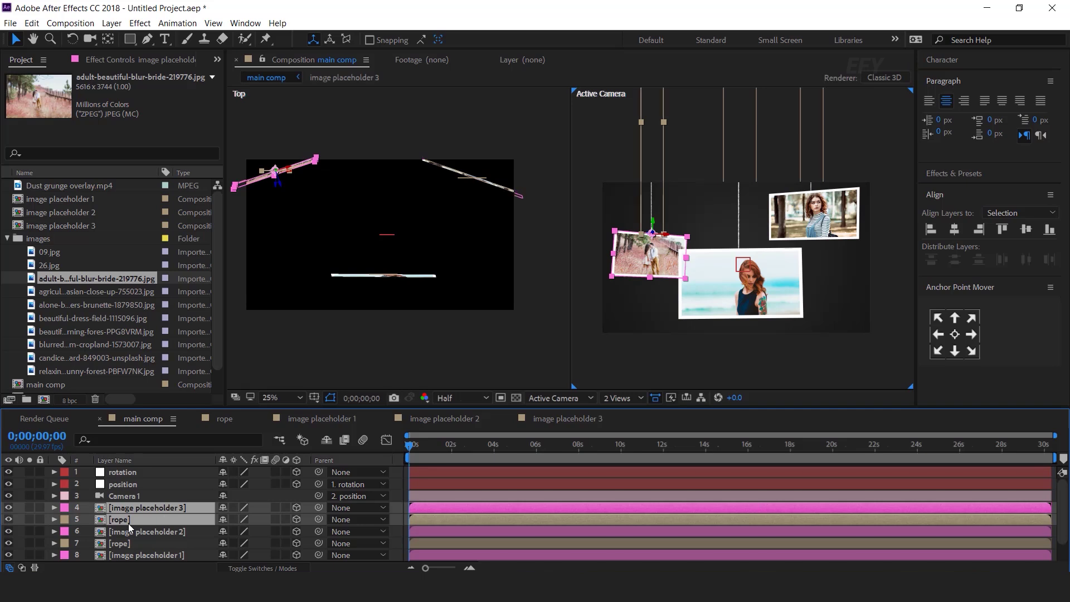
key("ctrl+d")
left_click_drag(140, 530, 143, 517)
left_click_drag(660, 259, 721, 197)
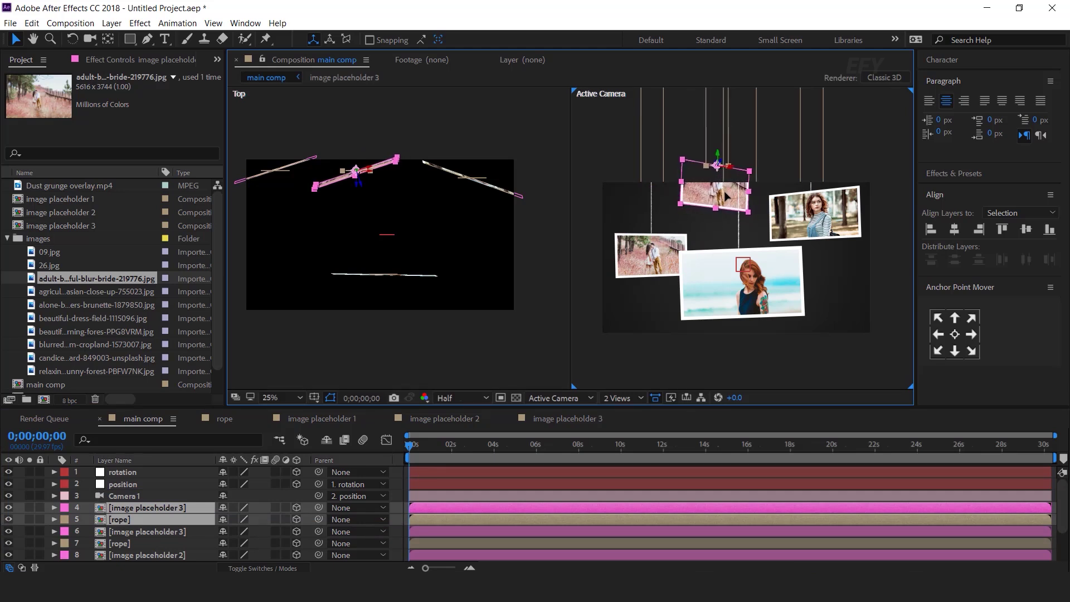
- Scale the duplicated image placeholder 3 layer to 34%
left_click(135, 498)
left_click(145, 509)
key("s")
left_click_drag(273, 522, 234, 521)
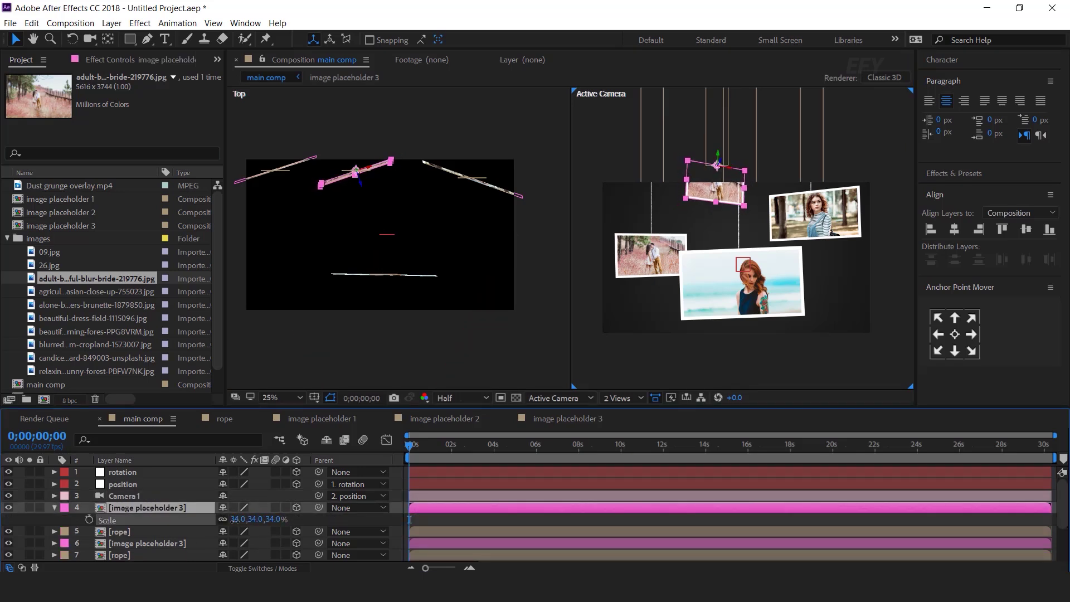
- Lower the scaled-down duplicate photo and its rope slightly in the camera view and collapse its open property
left_click(714, 123, "shift")
left_click_drag(710, 195, 708, 196)
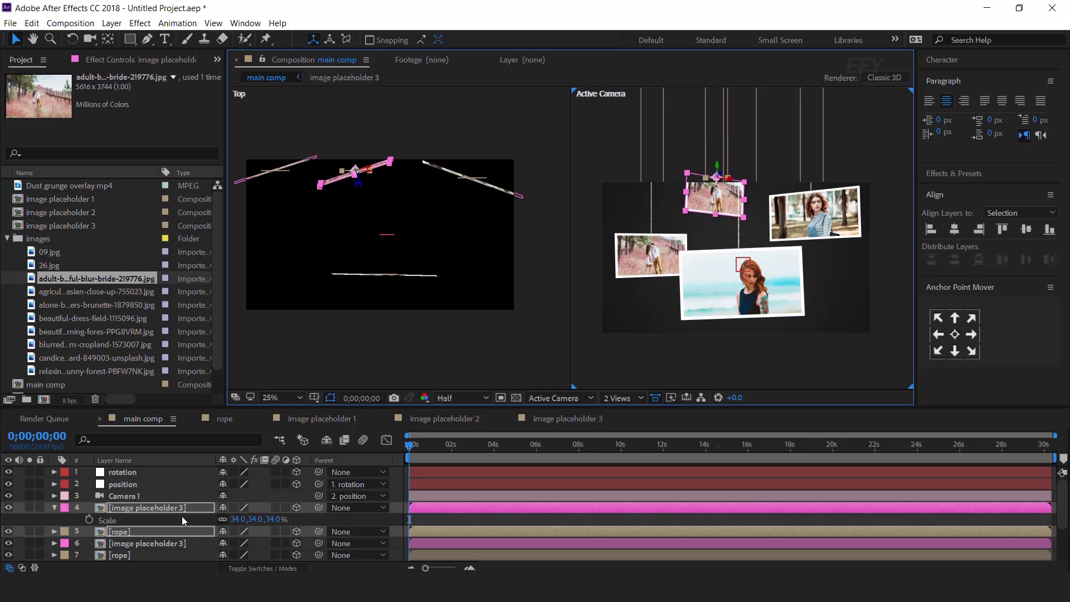
left_click(54, 507)
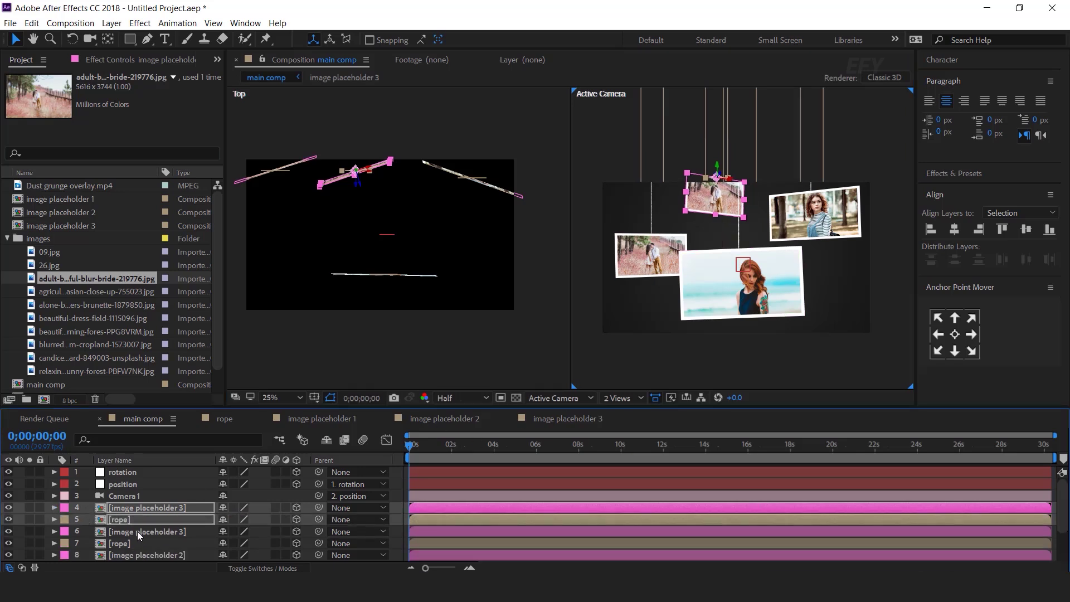
- Duplicate the image placeholder 3 composition in the project and swap the copy in as the source of the upper image placeholder 3 layer
left_click(133, 531)
left_click(192, 507)
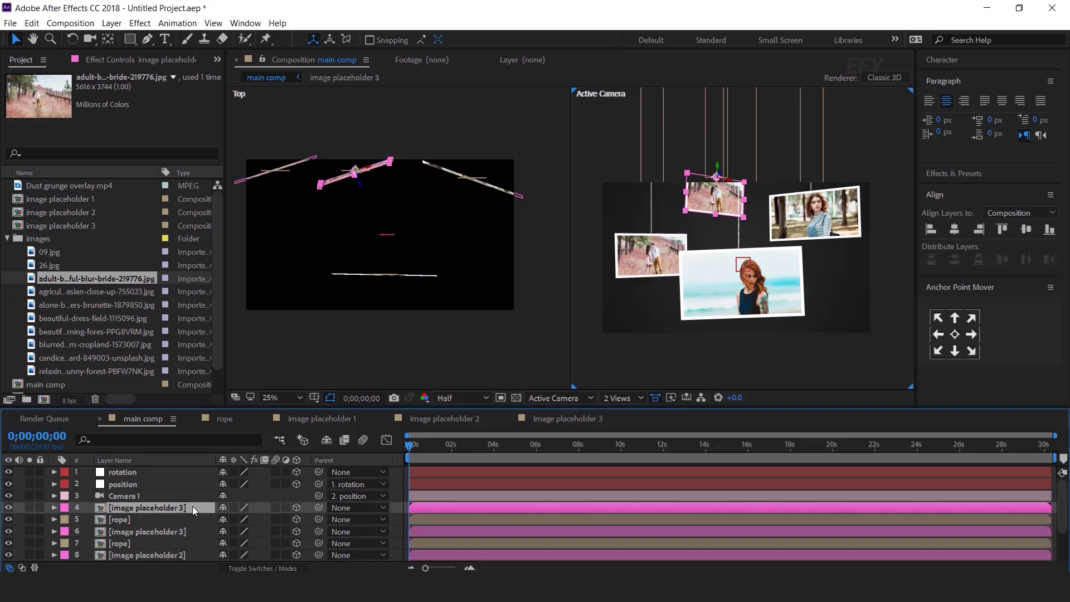
left_click(8, 238)
left_click(81, 217)
left_click(89, 228)
key("ctrl+d")
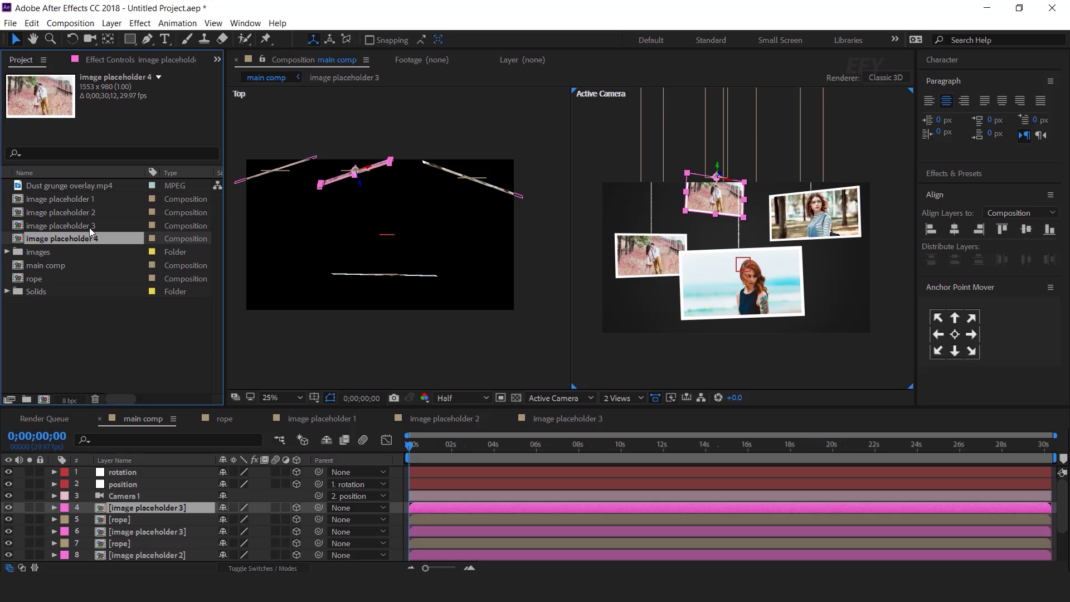
left_click_drag(75, 236, 182, 508)
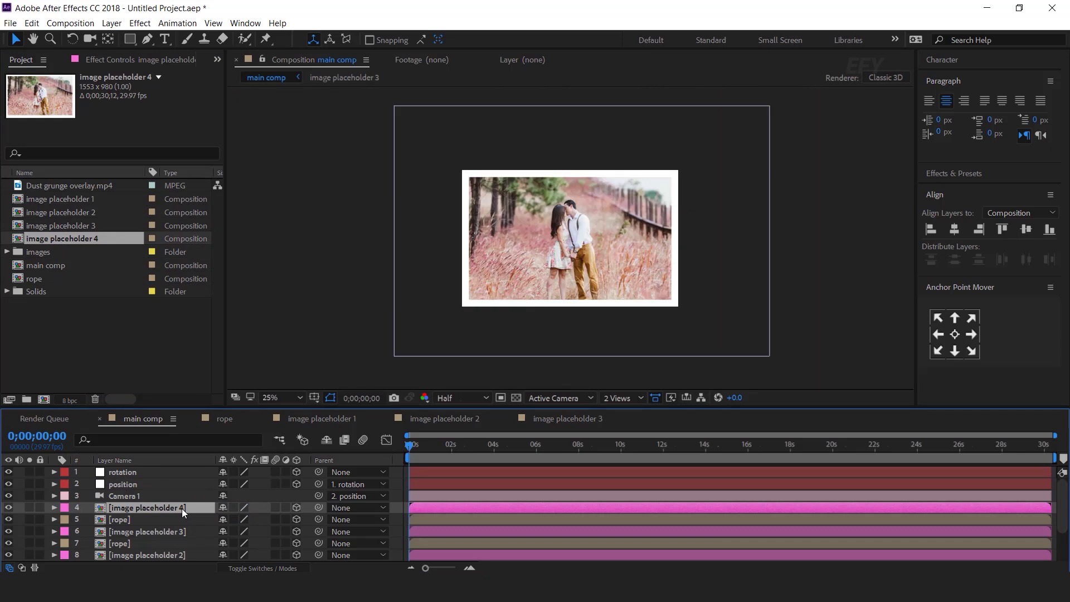
- In image placeholder 4, swap the couple photo for the agriculture close-up 755023.jpg image, enlarge and reposition it inside the frame, and return to main comp
double_click(181, 508)
left_click(172, 486)
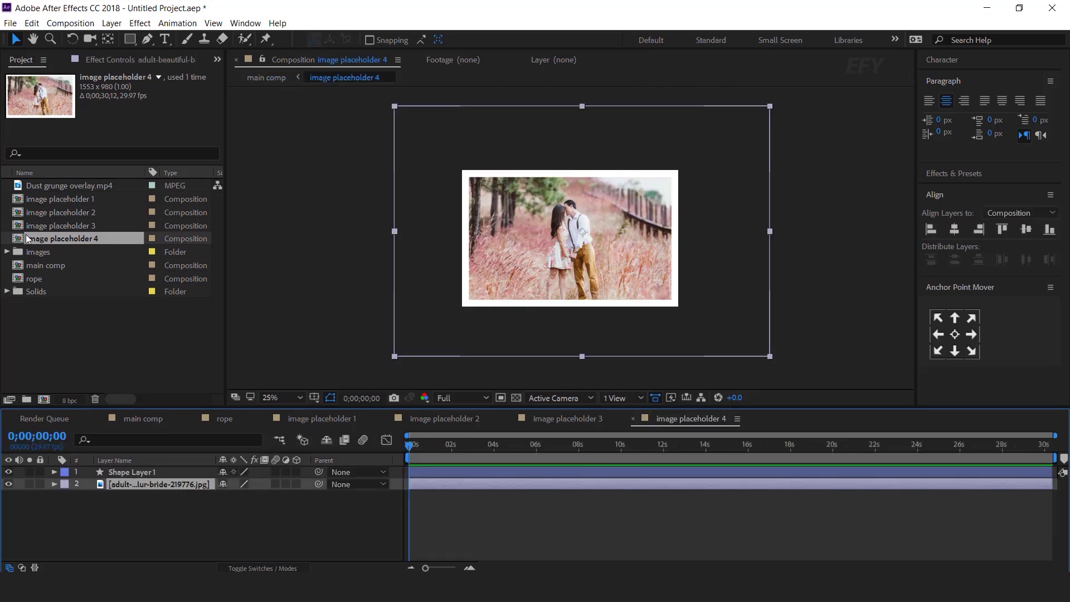
left_click(7, 252)
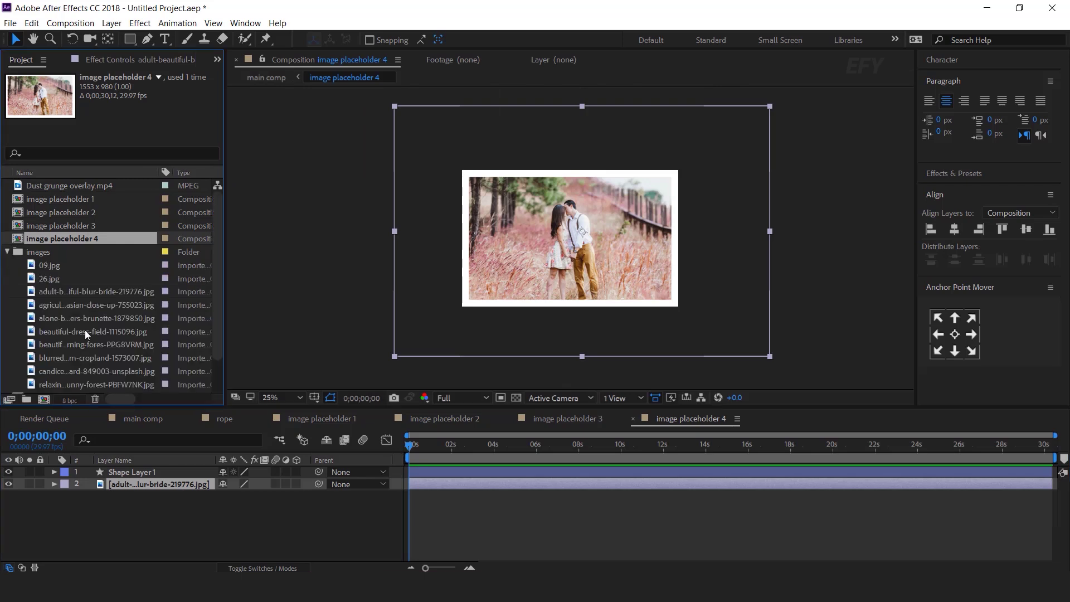
left_click(54, 307)
left_click_drag(100, 303, 173, 484)
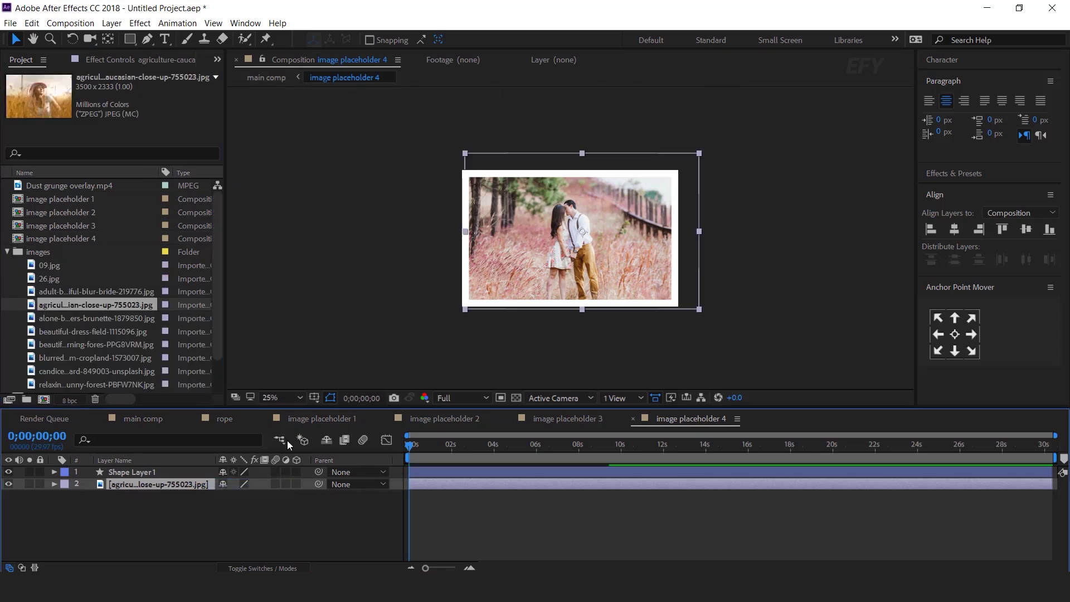
left_click_drag(708, 316, 713, 320)
left_click_drag(651, 301, 629, 301)
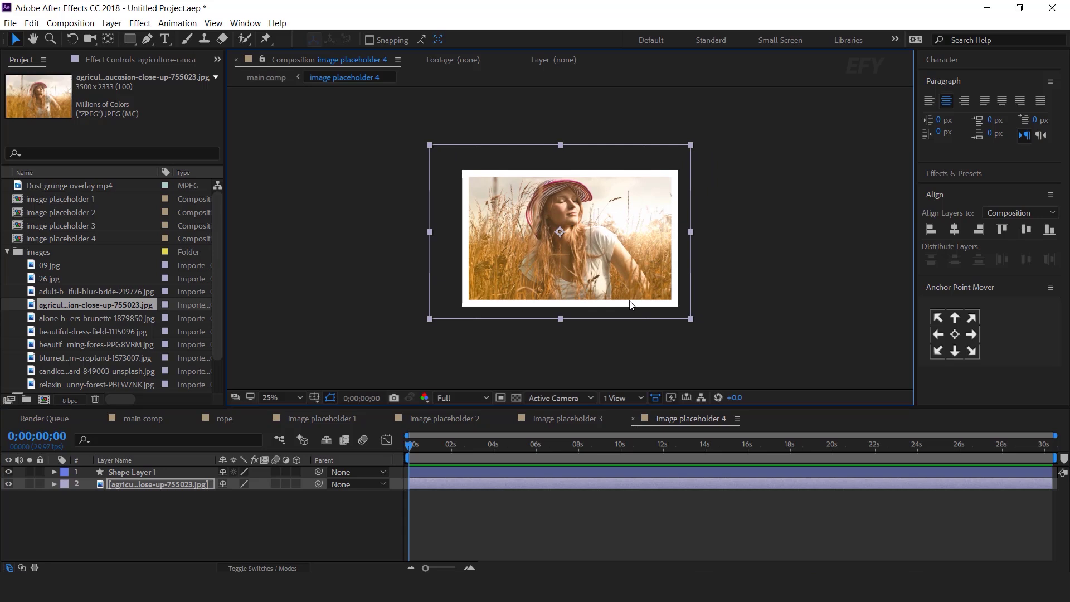
left_click(141, 418)
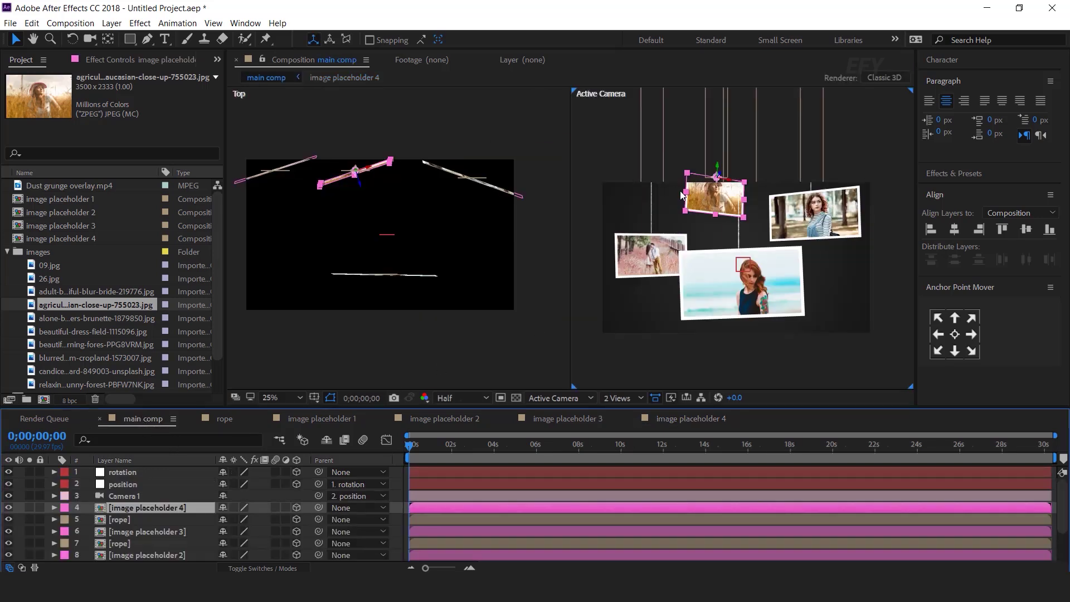
- Raise the front beach photo and its rope slightly in the camera view, and lower the two side photos with their ropes a little
left_click(794, 357)
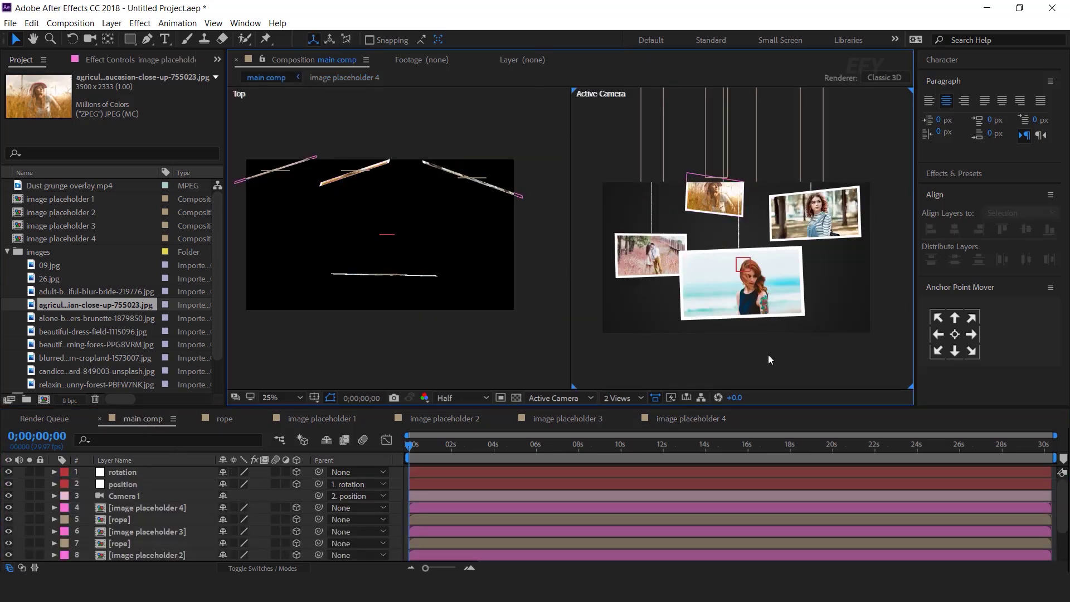
left_click(747, 283)
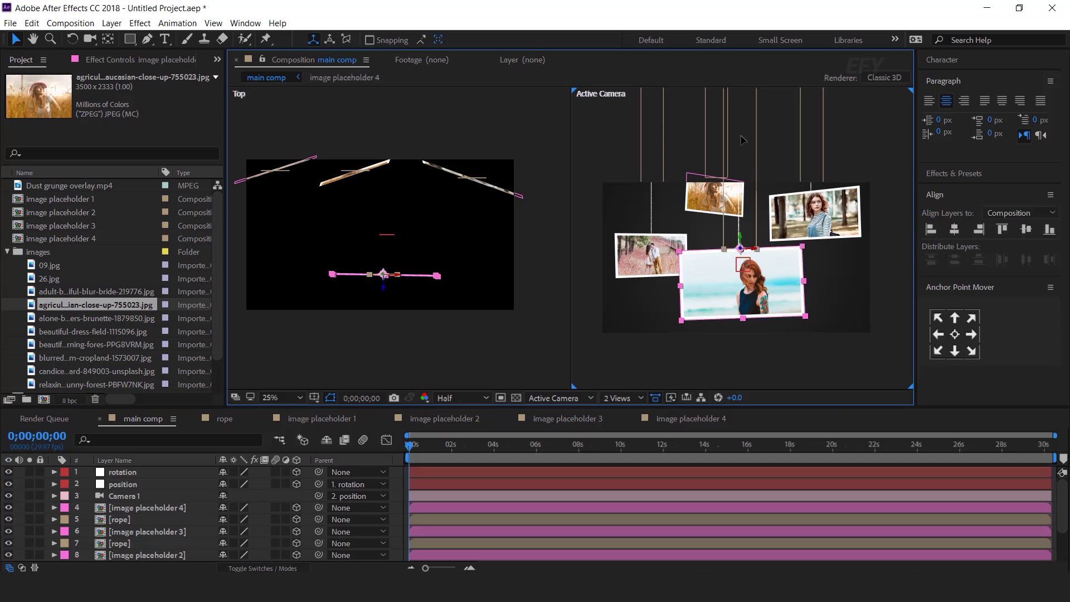
left_click_drag(743, 146, 738, 137)
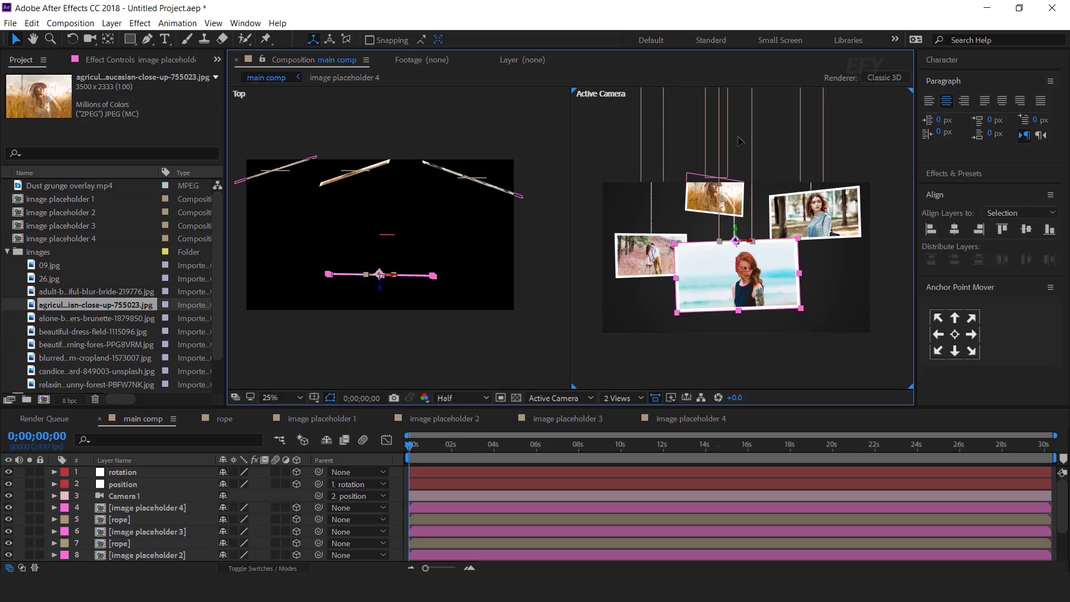
left_click(845, 248)
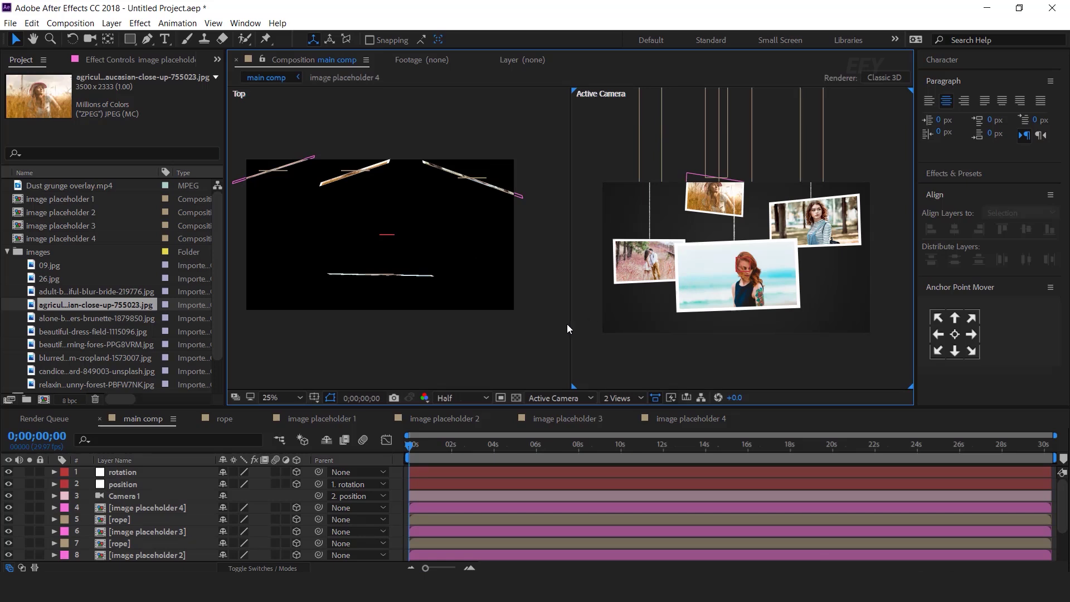
- Draw a rectangular mask across the upper end of the front photo's rope layer
scroll(733, 262, "down", 1)
scroll(793, 190, "up", 1)
key("space")
left_click_drag(819, 170, 785, 316)
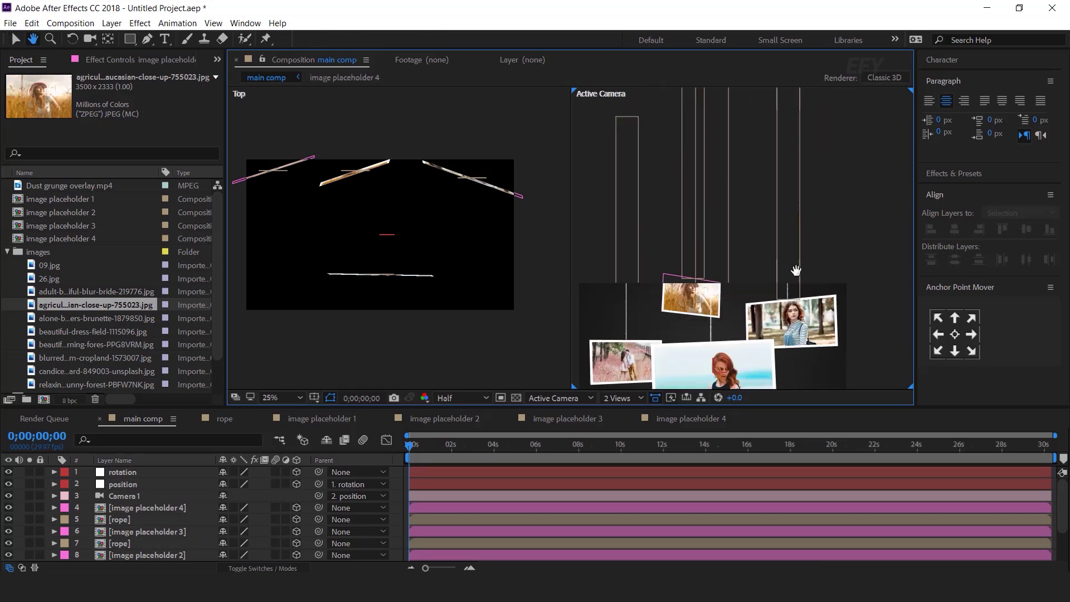
scroll(138, 539, "down", 2)
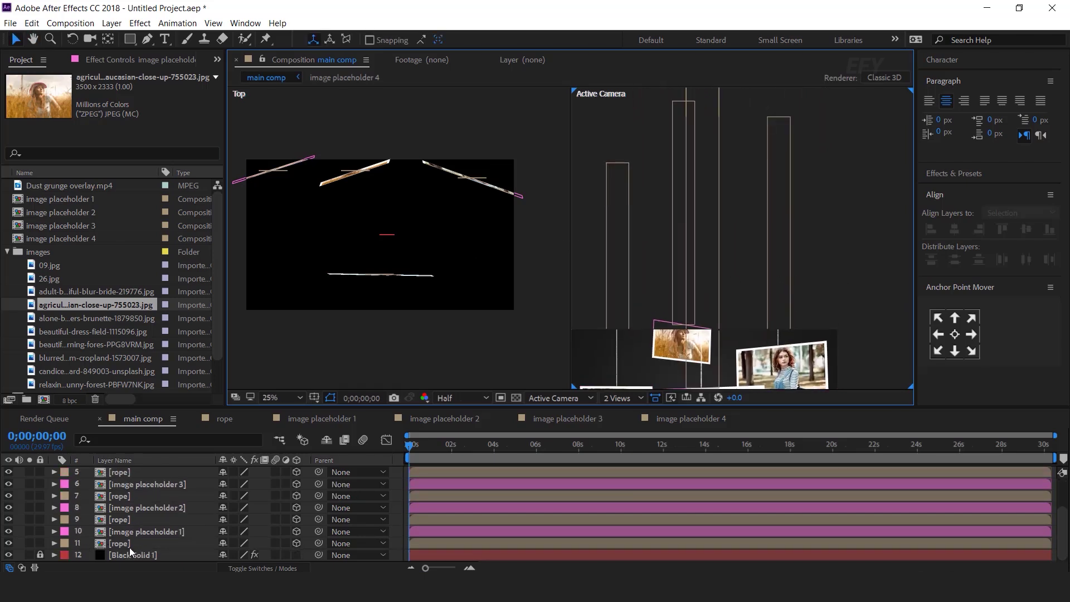
left_click(123, 544)
key("space")
left_click_drag(709, 223, 664, 345)
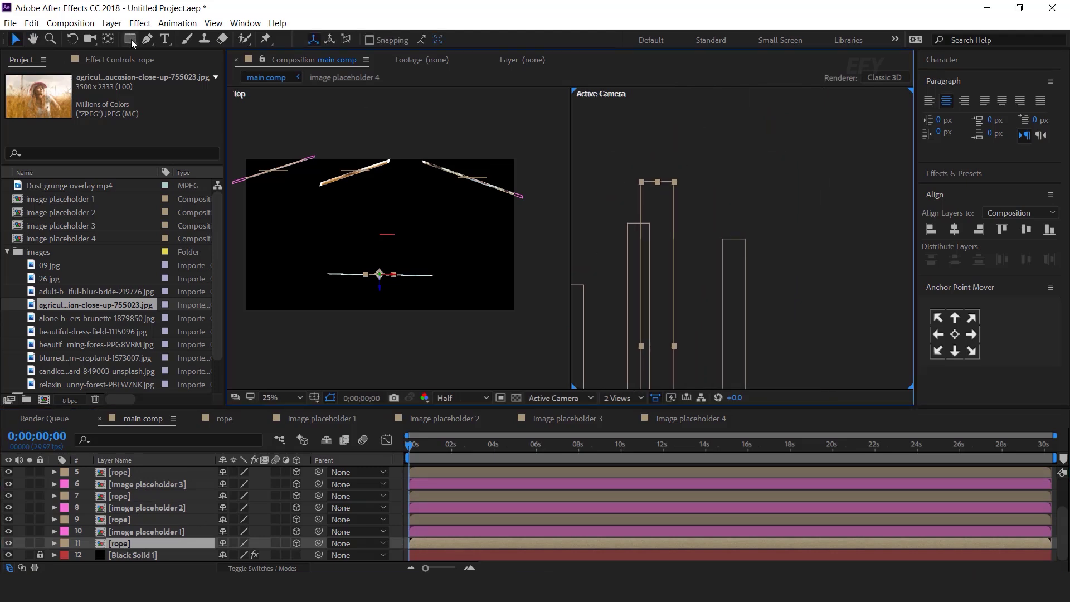
left_click(131, 39)
left_click_drag(614, 154, 726, 241)
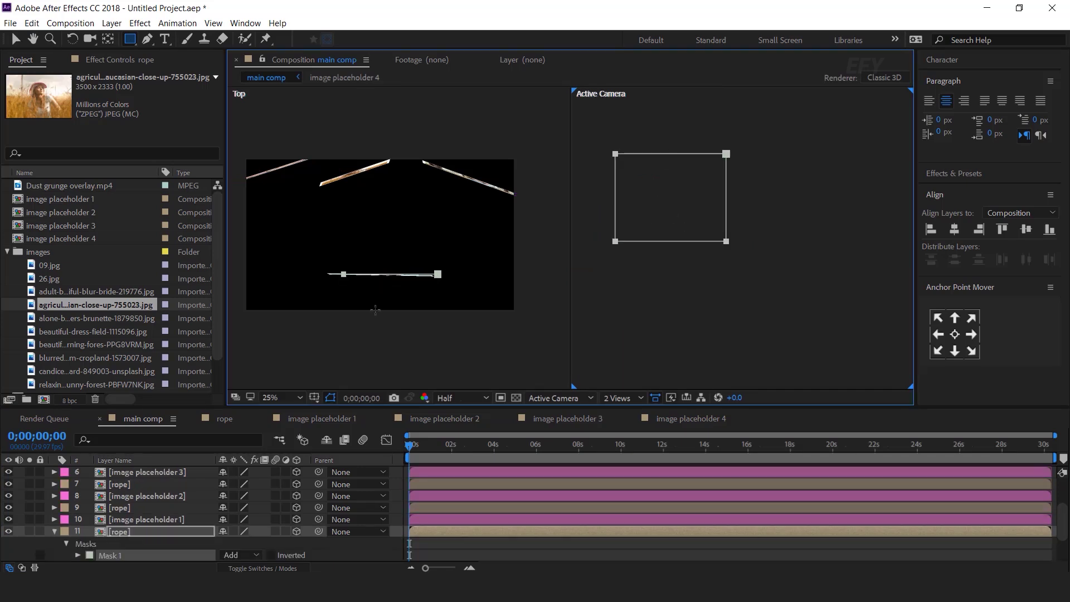
- Invert the rope's mask, increase its Mask Feather to soften the cut end, and collapse the rope layer
scroll(136, 530, "down", 2)
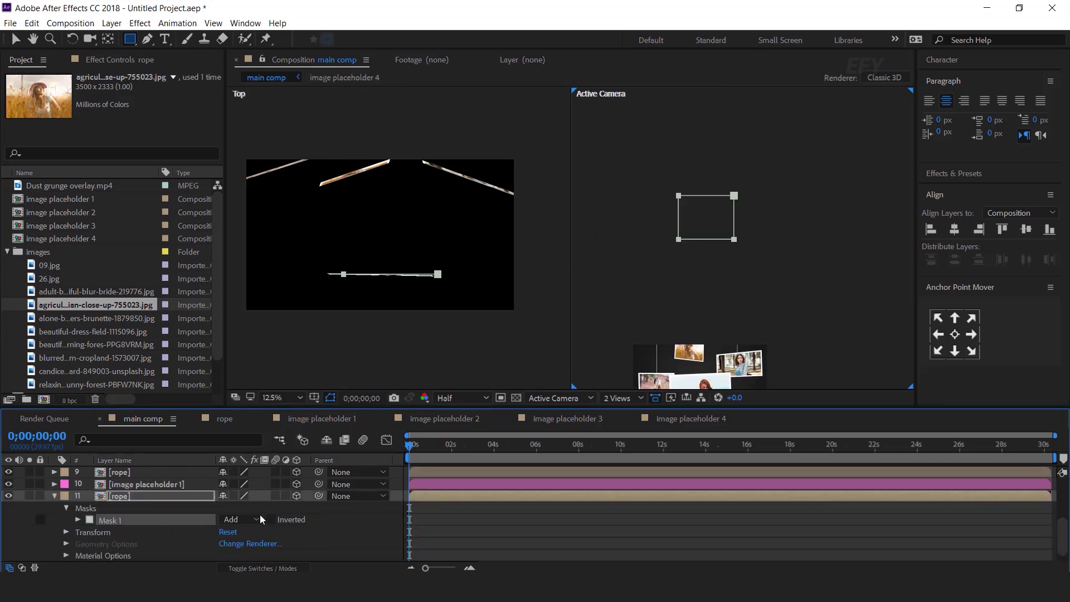
key("v")
scroll(701, 292, "up", 1)
left_click_drag(736, 357, 735, 412)
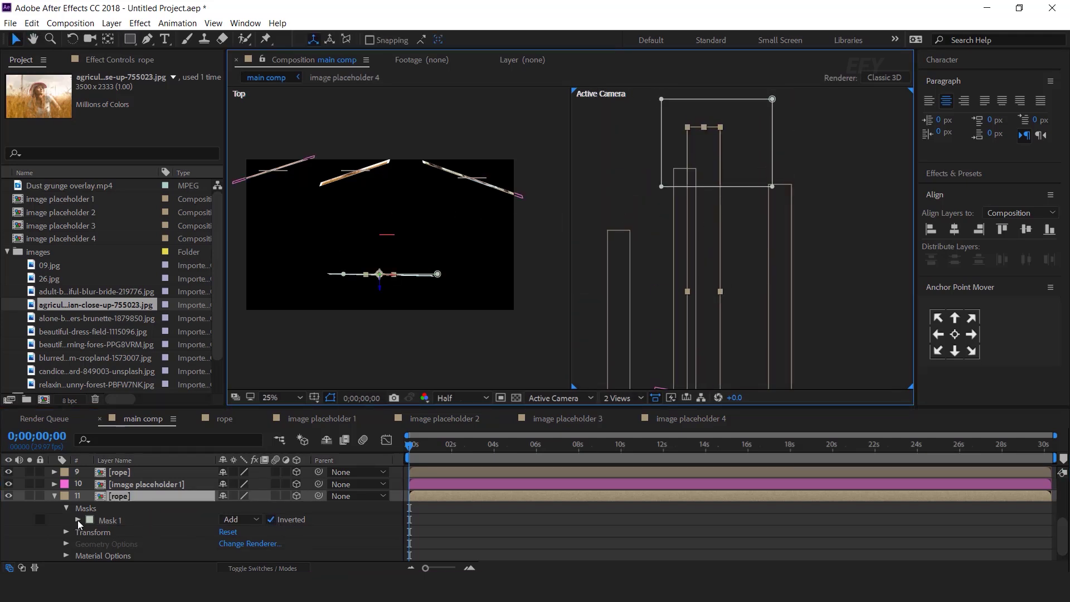
left_click(78, 520)
scroll(137, 560, "down", 1)
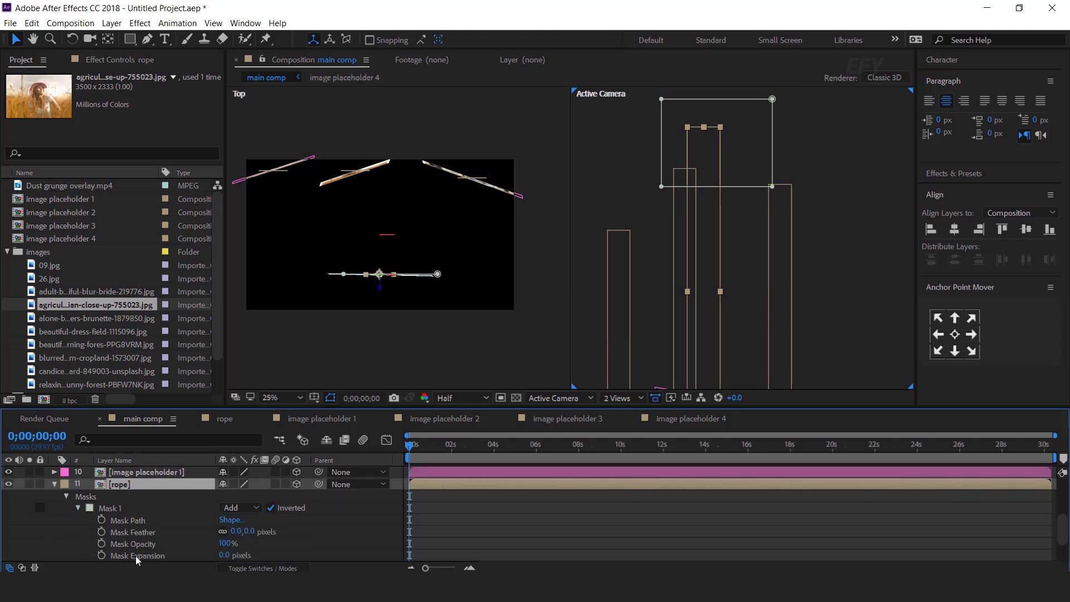
left_click_drag(236, 531, 359, 526)
left_click(117, 506)
left_click(55, 483)
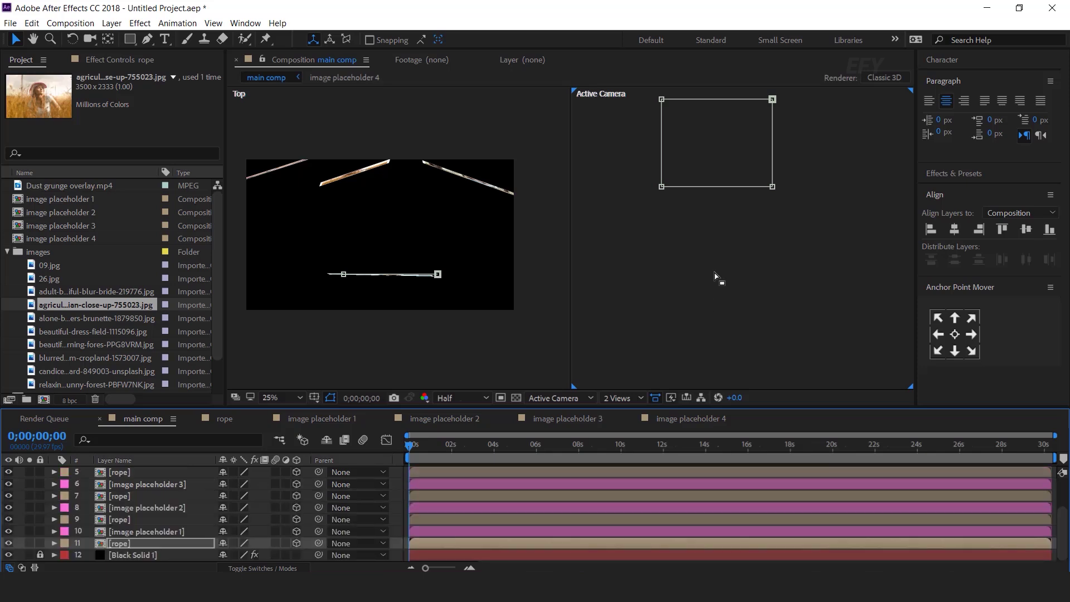
key("comma")
key("comma")
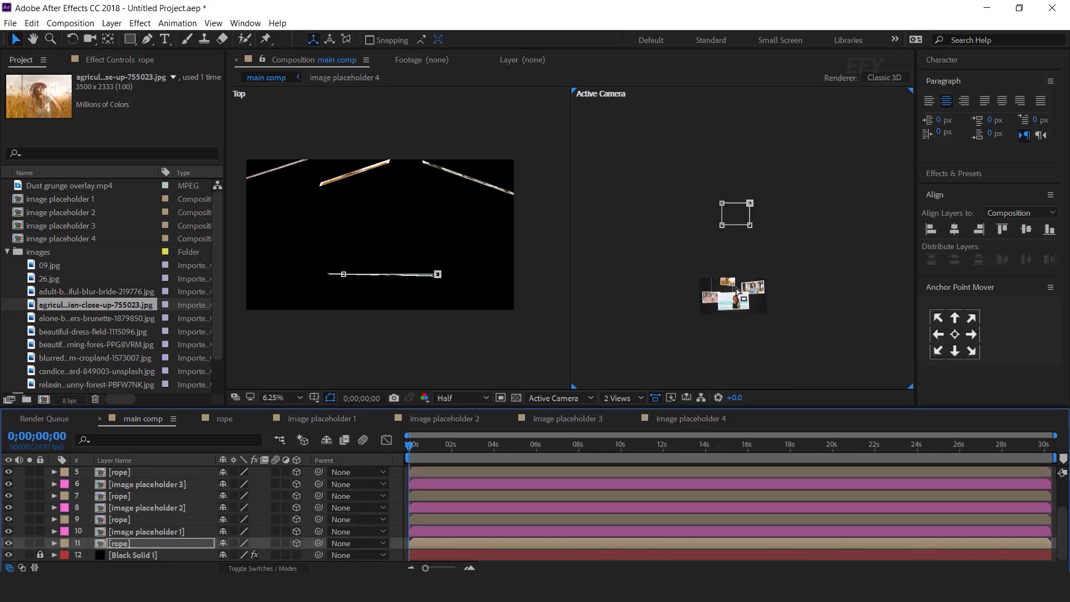
key("period")
key("period")
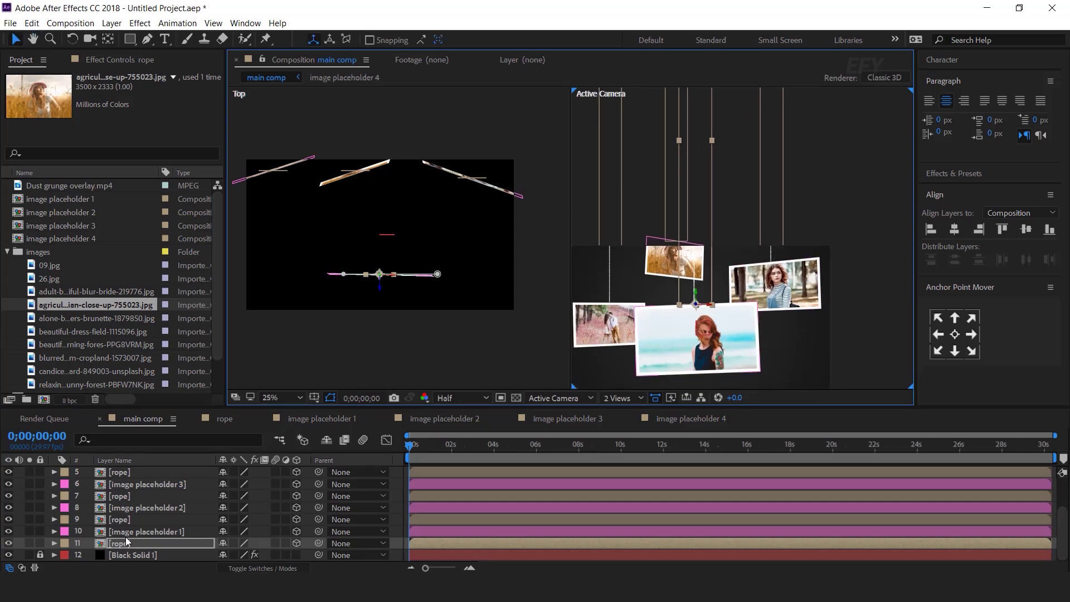
left_click(127, 520)
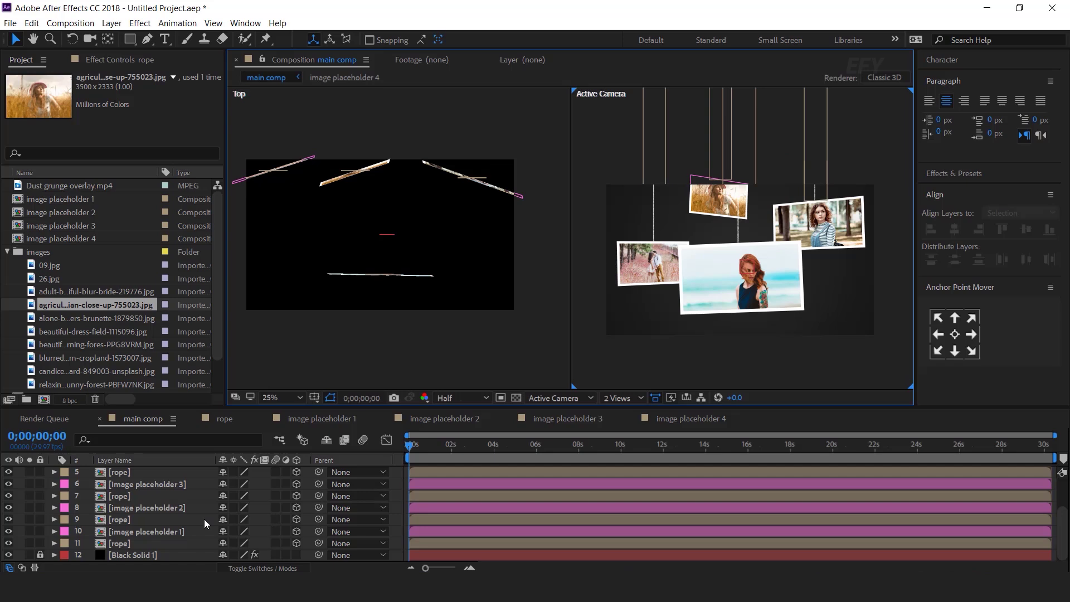
- Set keyframes at 0;00;01;00 for the position null's Position and the rotation null's Y Rotation
scroll(168, 524, "up", 2)
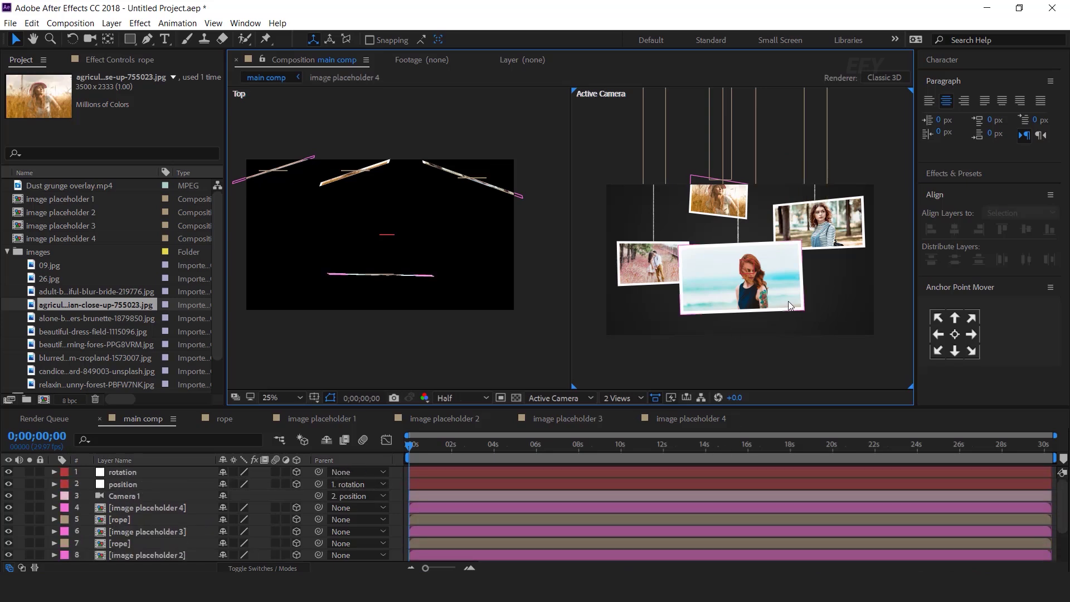
left_click(125, 485)
key("p")
left_click(127, 473)
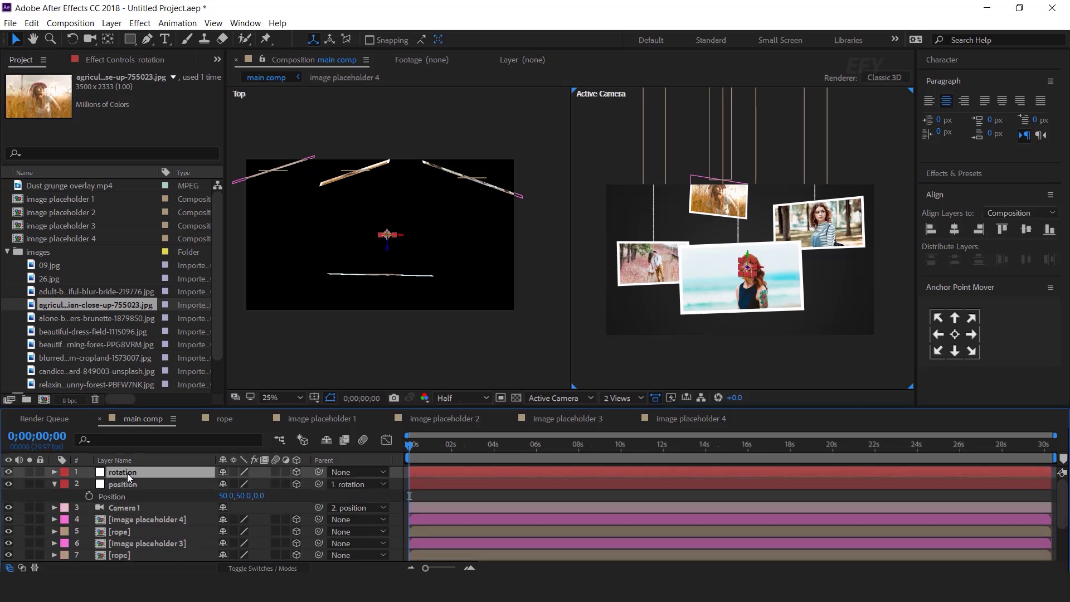
key("r")
key("equal")
key("equal")
left_click_drag(413, 448, 480, 448)
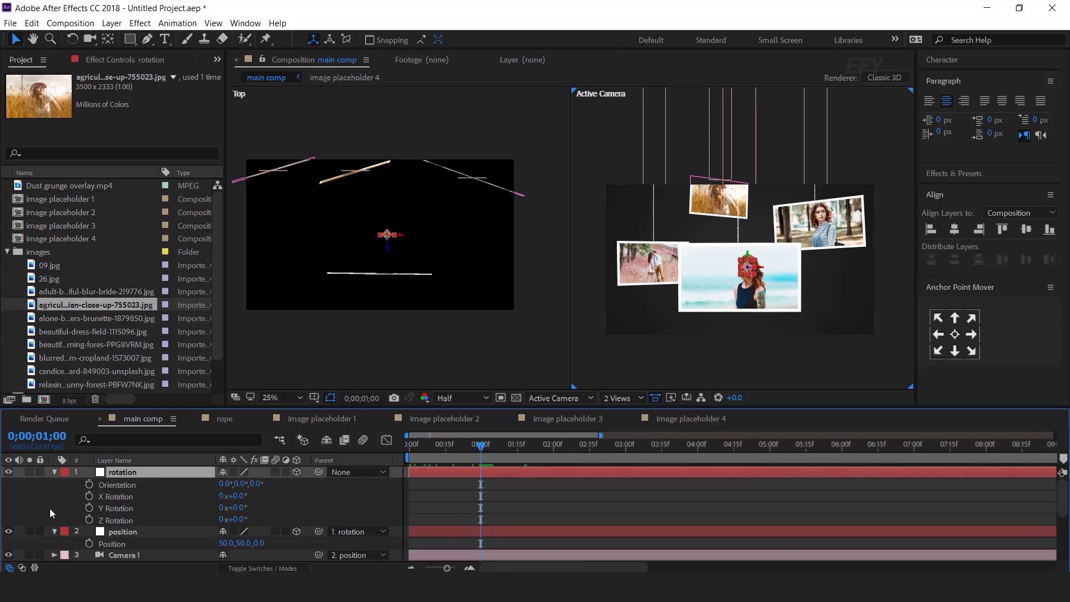
left_click(89, 544)
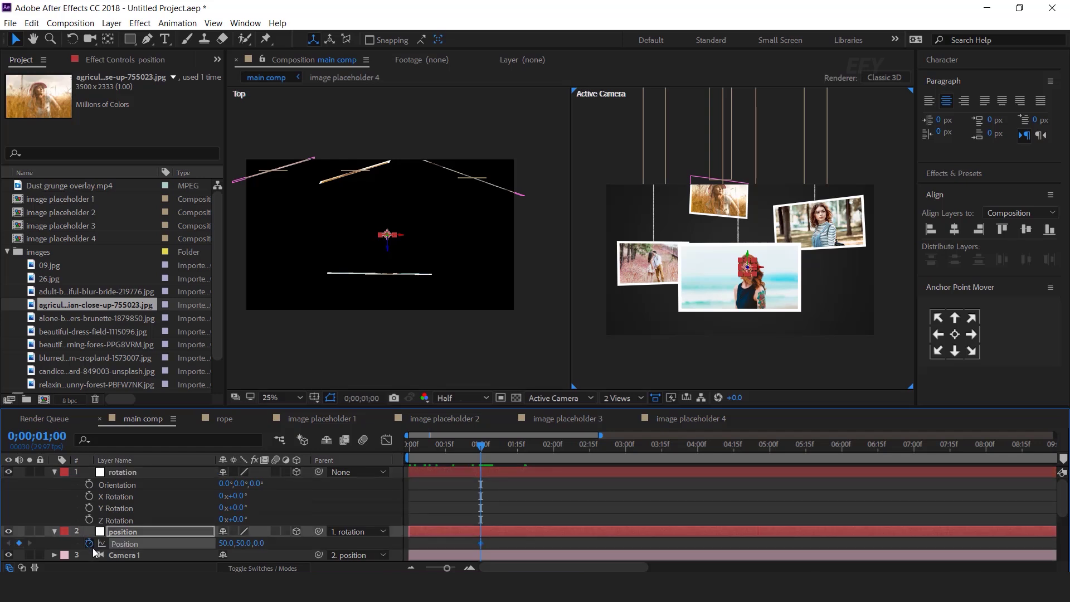
left_click(90, 508)
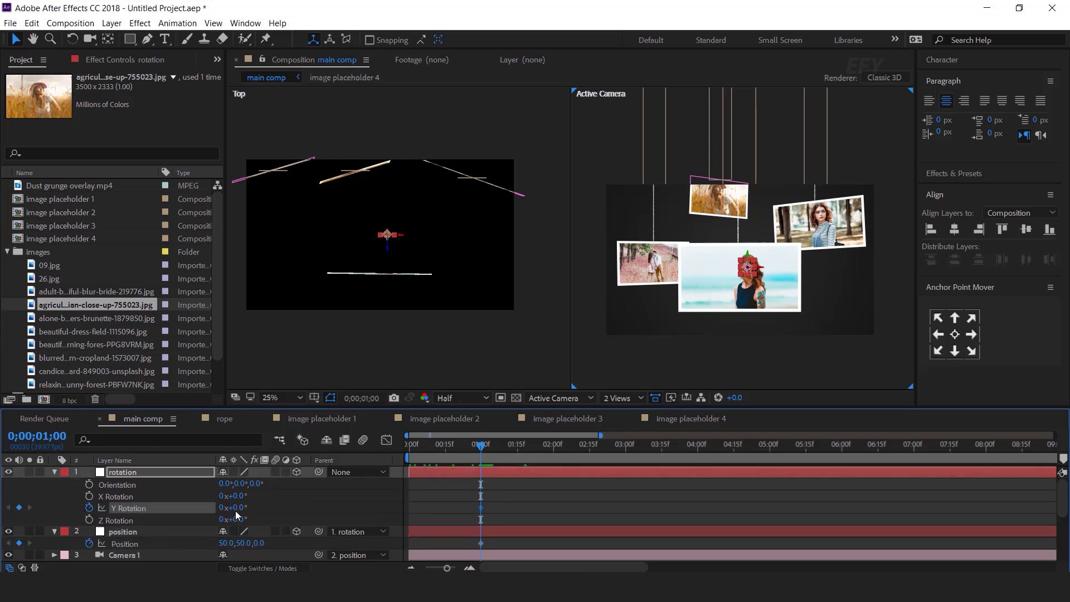
- At the first frame, set the position null's Position to 50, 1152, 0 and preview the camera move
left_click_drag(482, 449, 357, 459)
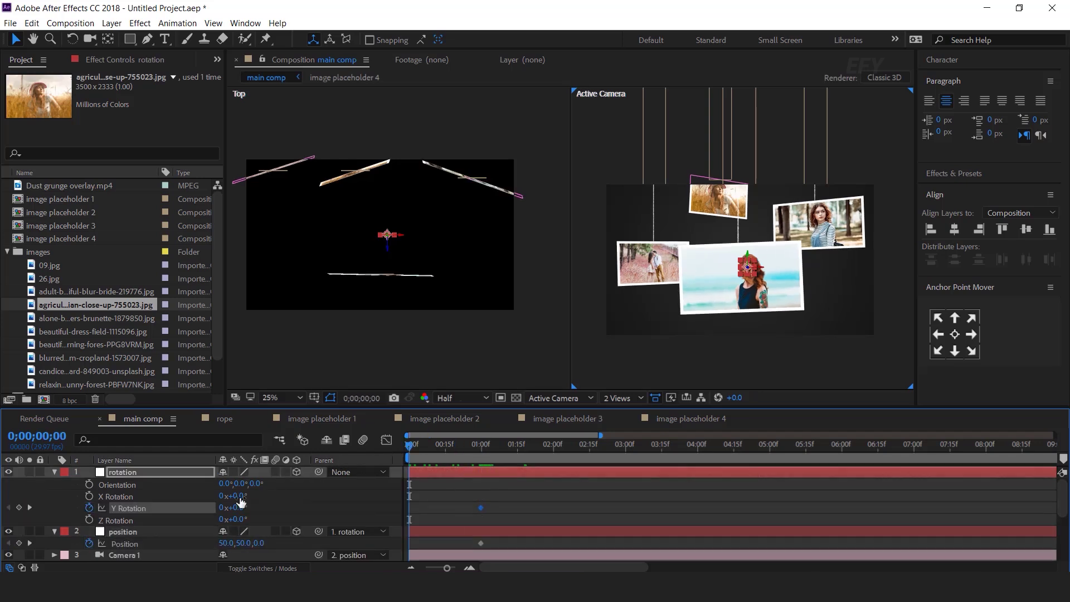
left_click_drag(244, 543, 291, 547)
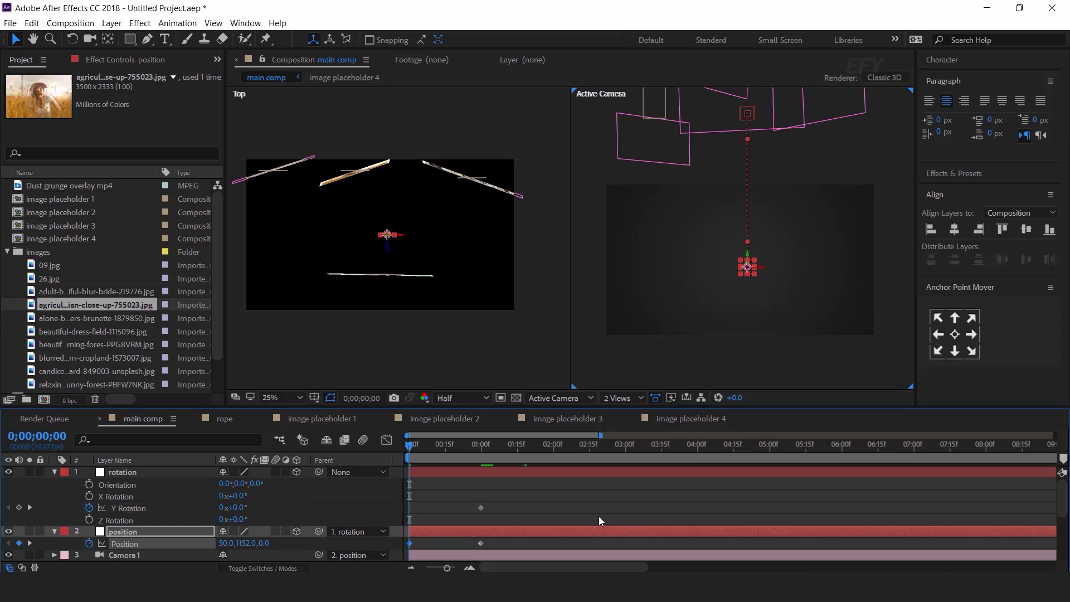
key("space")
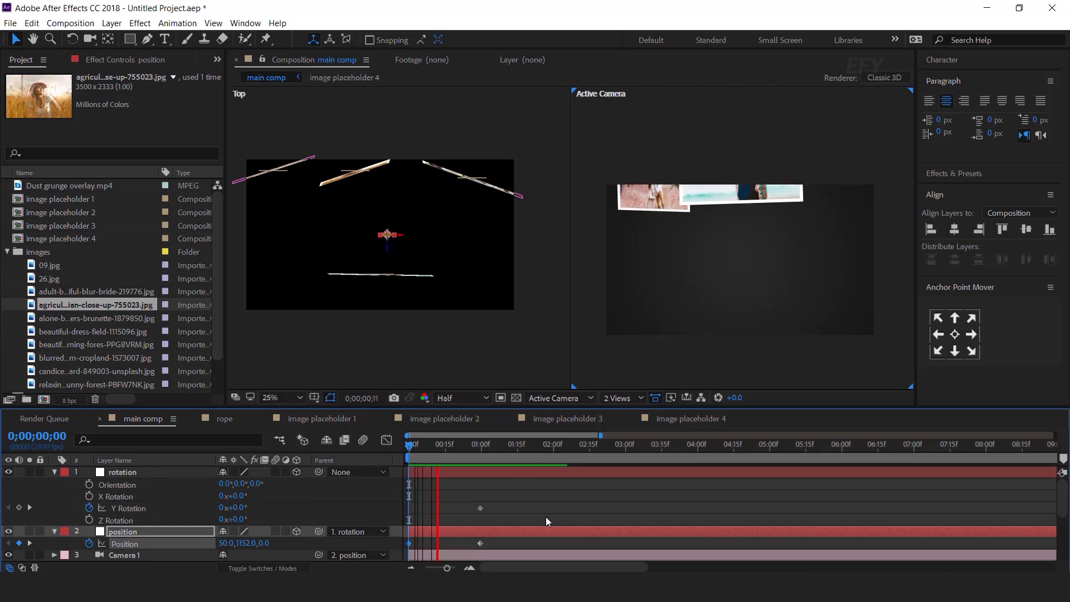
- Retime the second Position keyframe and the Y Rotation keyframe of the nulls to about 0;00;03;01
left_click_drag(420, 441, 475, 449)
left_click_drag(489, 541, 449, 554)
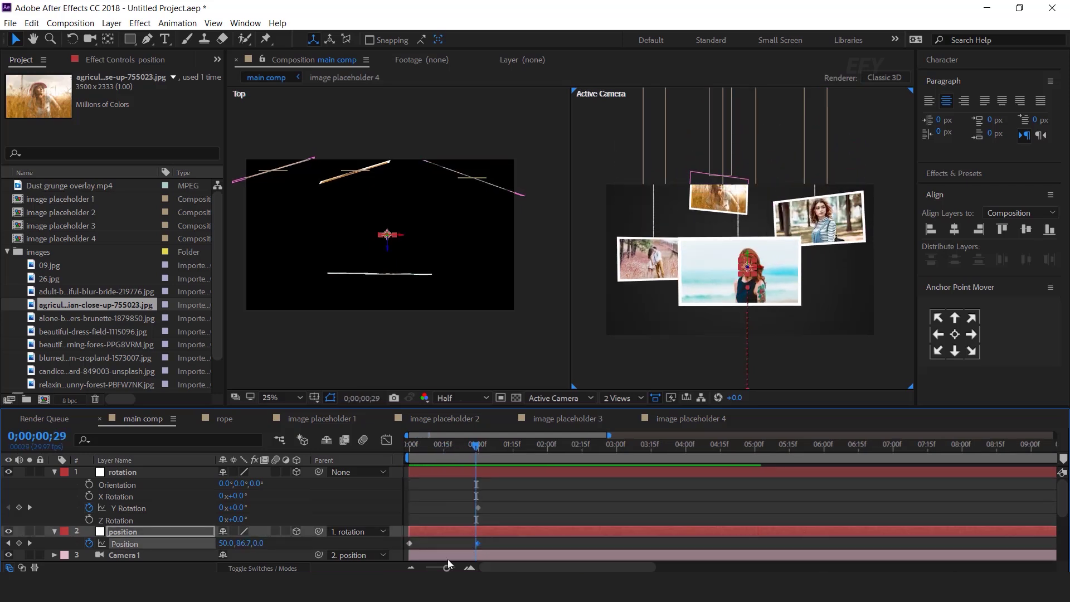
left_click(412, 568)
left_click(411, 567)
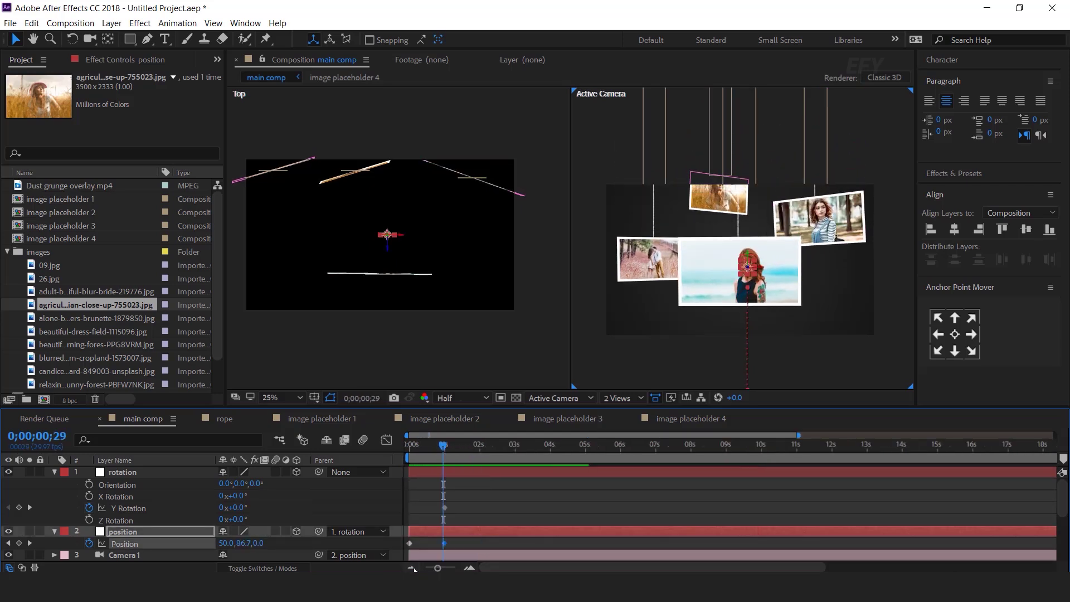
left_click_drag(448, 446, 515, 449)
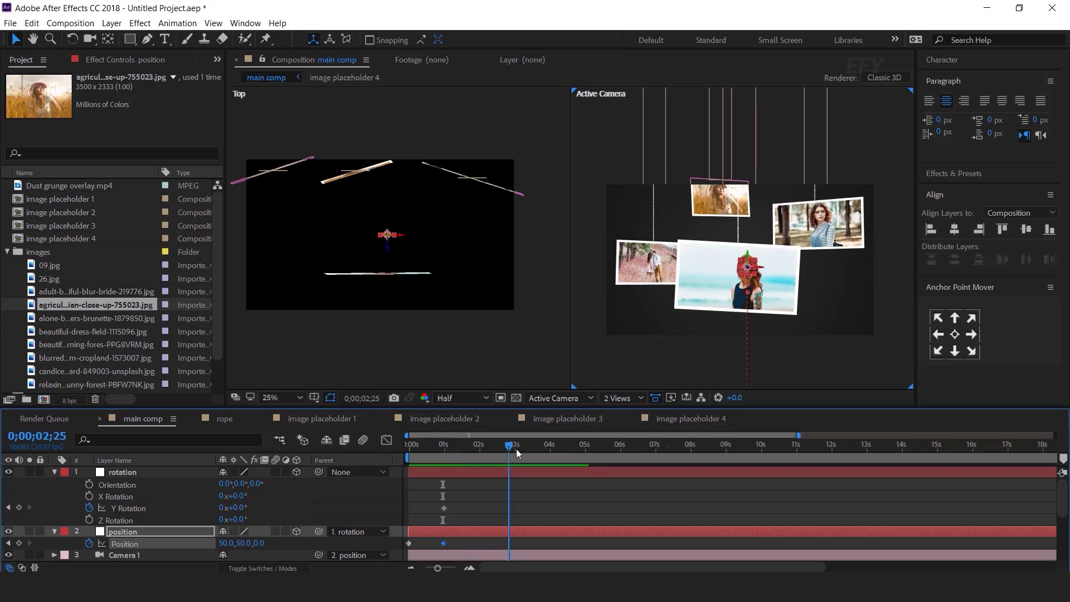
left_click_drag(444, 543, 516, 546)
left_click_drag(445, 507, 515, 514)
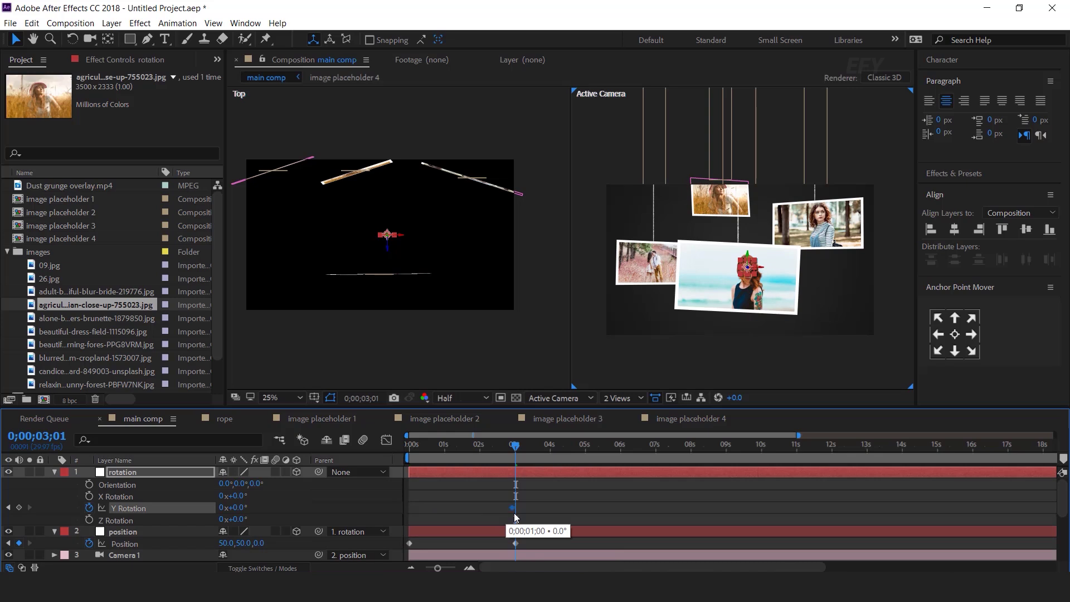
- At the first frame, set the rotation null's Y Rotation to 22° and preview the animation
left_click_drag(515, 452, 358, 469)
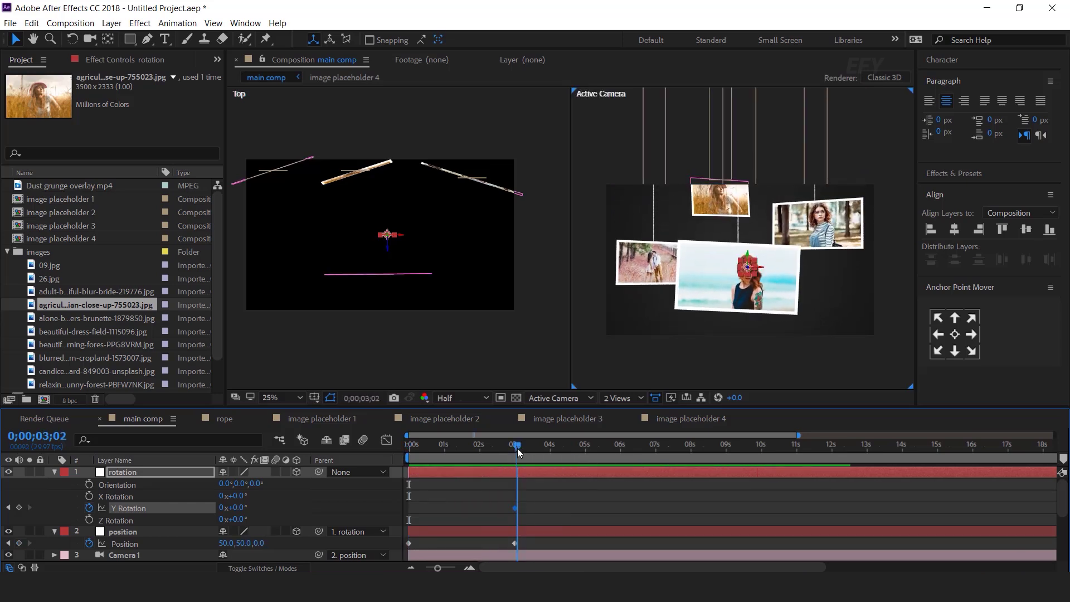
key("space")
left_click(433, 472)
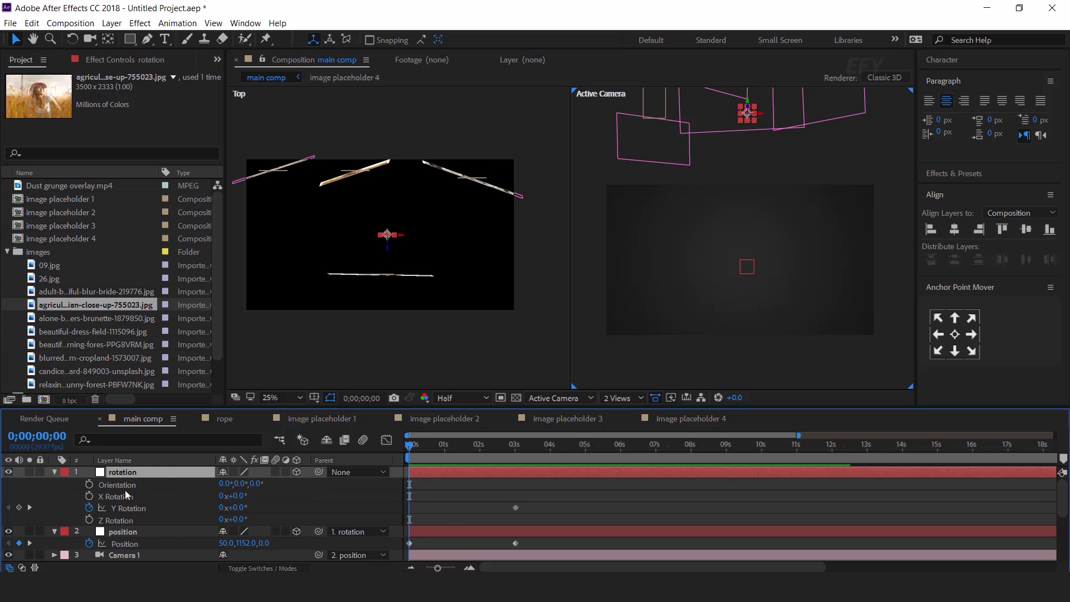
left_click(135, 508)
left_click_drag(245, 508, 257, 507)
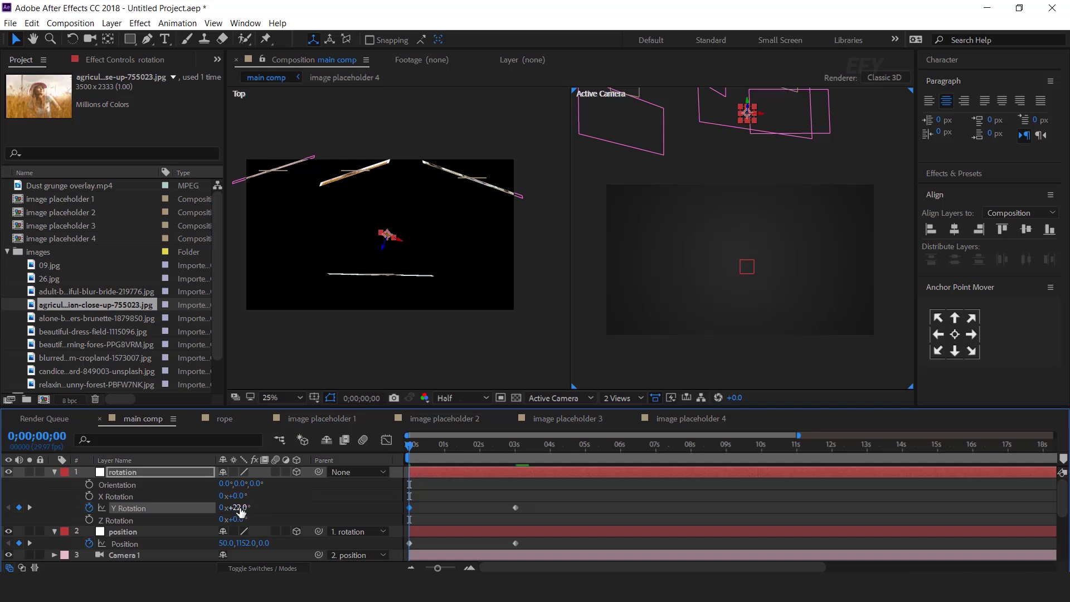
key("space")
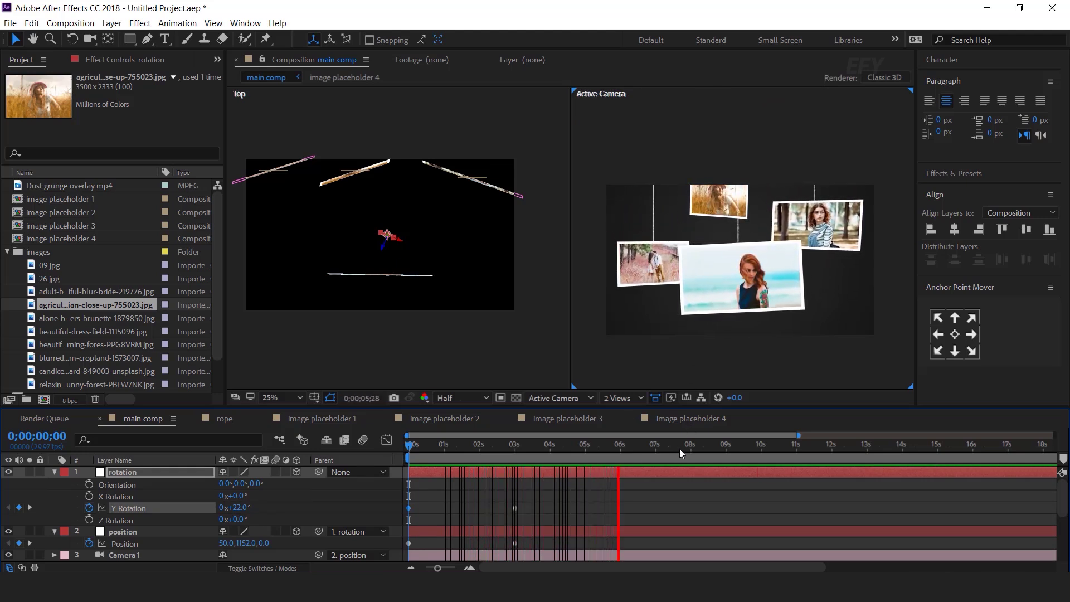
- Add hold keyframes at 0;00;08;00 for the position null's Position and the rotation null's Y Rotation
key("minus")
left_click_drag(478, 451, 580, 452)
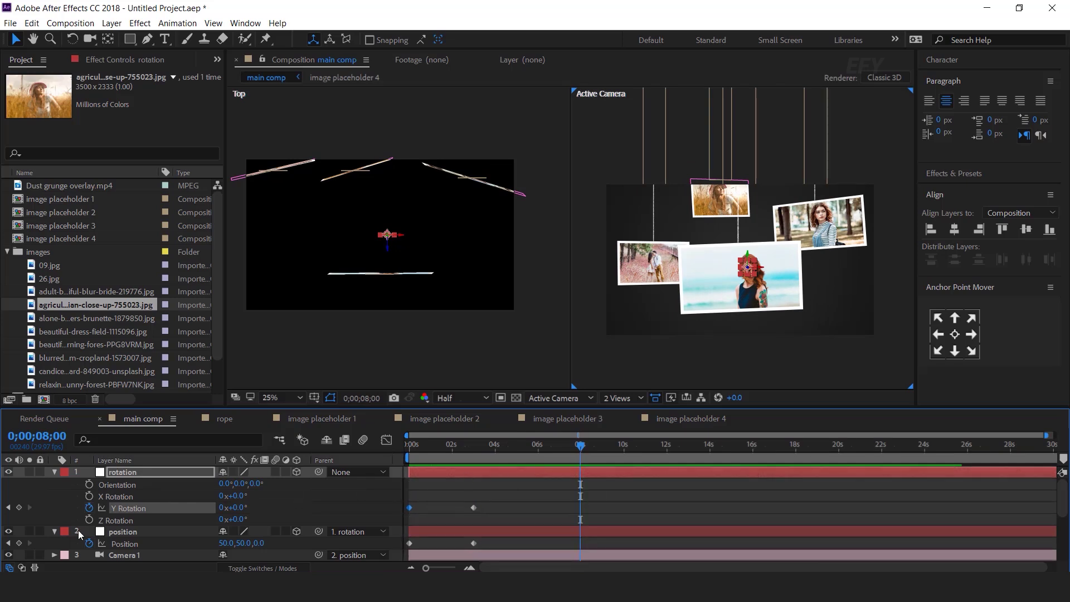
left_click(19, 543)
left_click(19, 507)
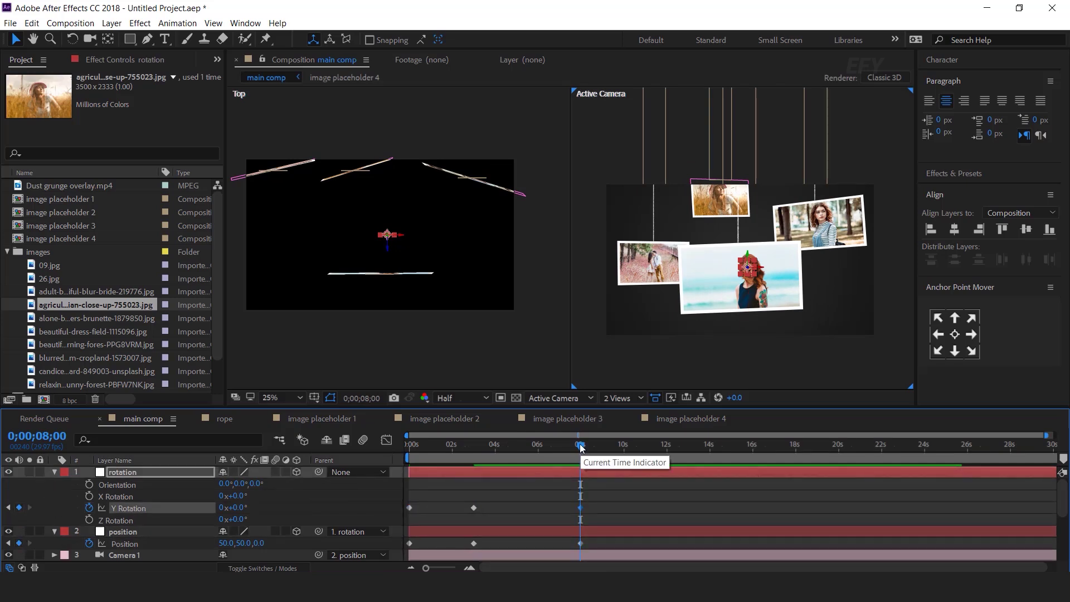
- At 0;00;13;04, set the rotation null's Y Rotation to -30°
left_click_drag(620, 443, 690, 450)
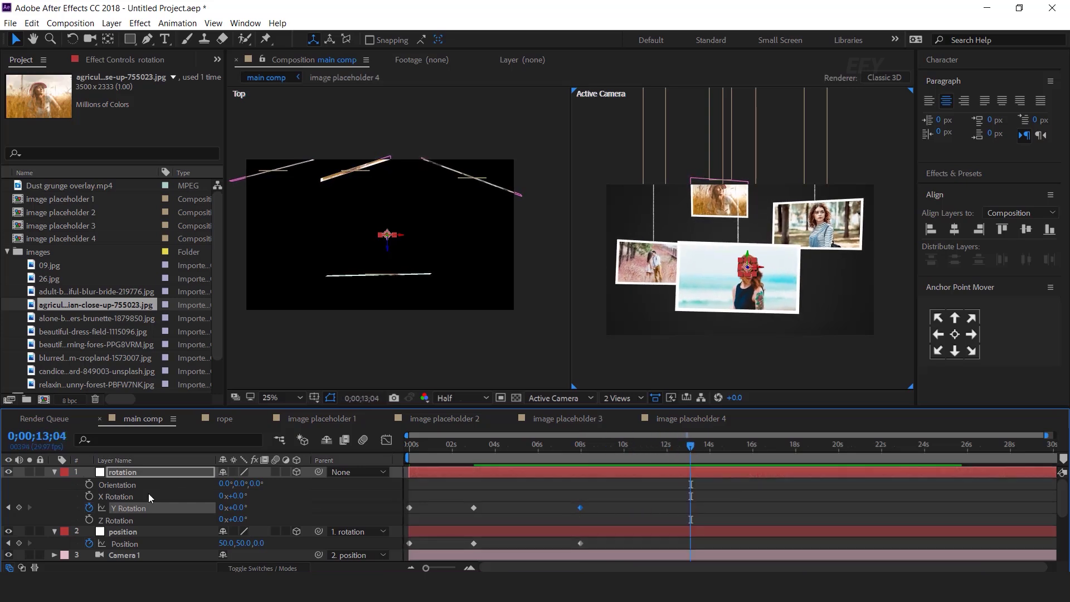
left_click(125, 536)
left_click_drag(240, 508, 240, 507)
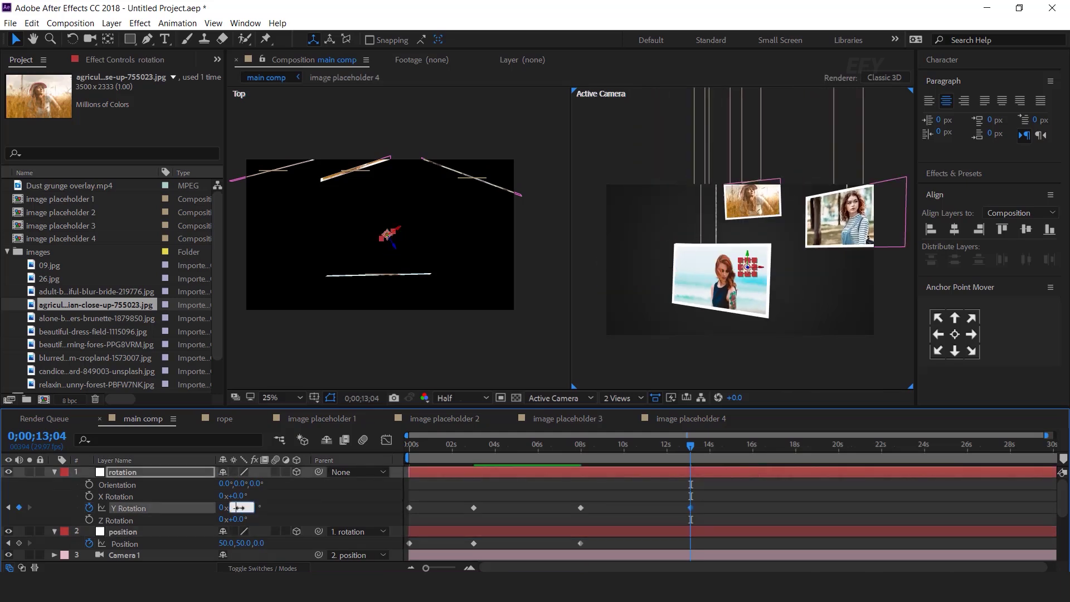
key("Return")
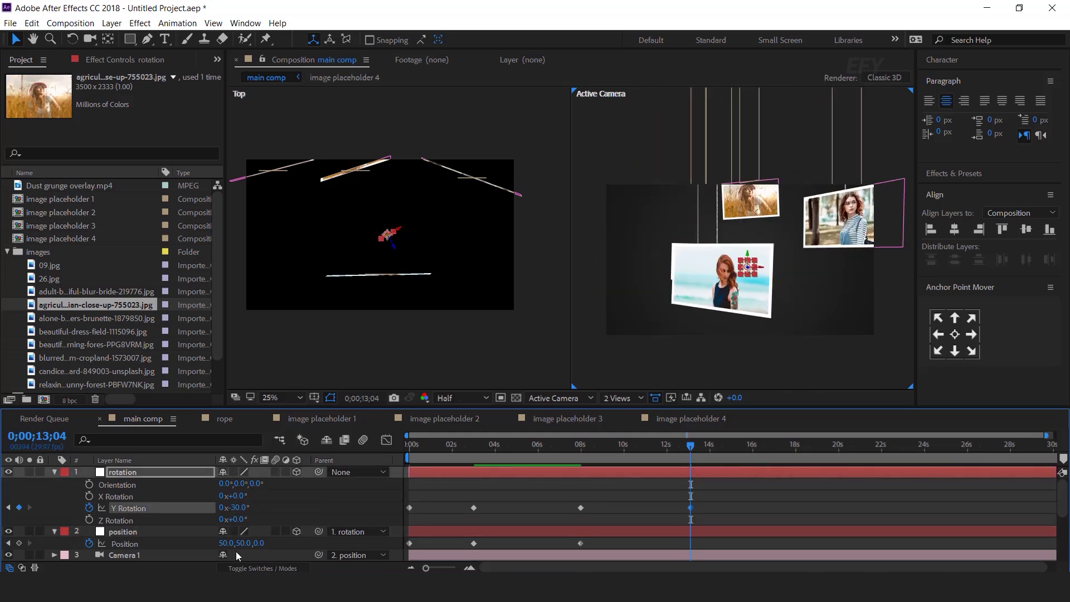
- Set the position null's Position to 50, -1116, 0 at 0;00;13;04 and preview the camera move from about 0;00;07;09
left_click_drag(243, 546, 191, 546)
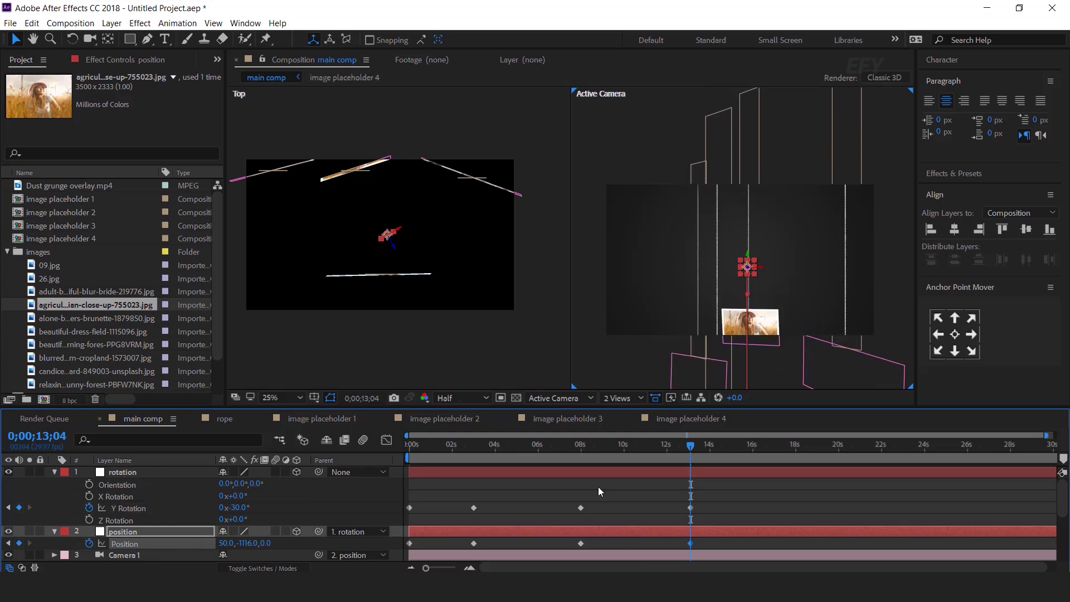
left_click(566, 444)
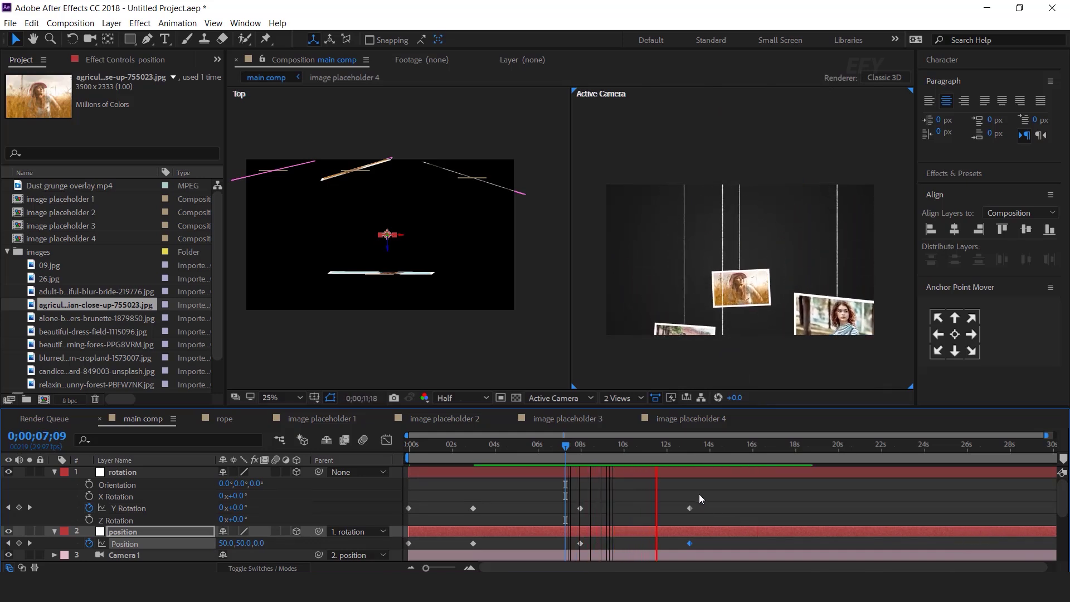
key("space")
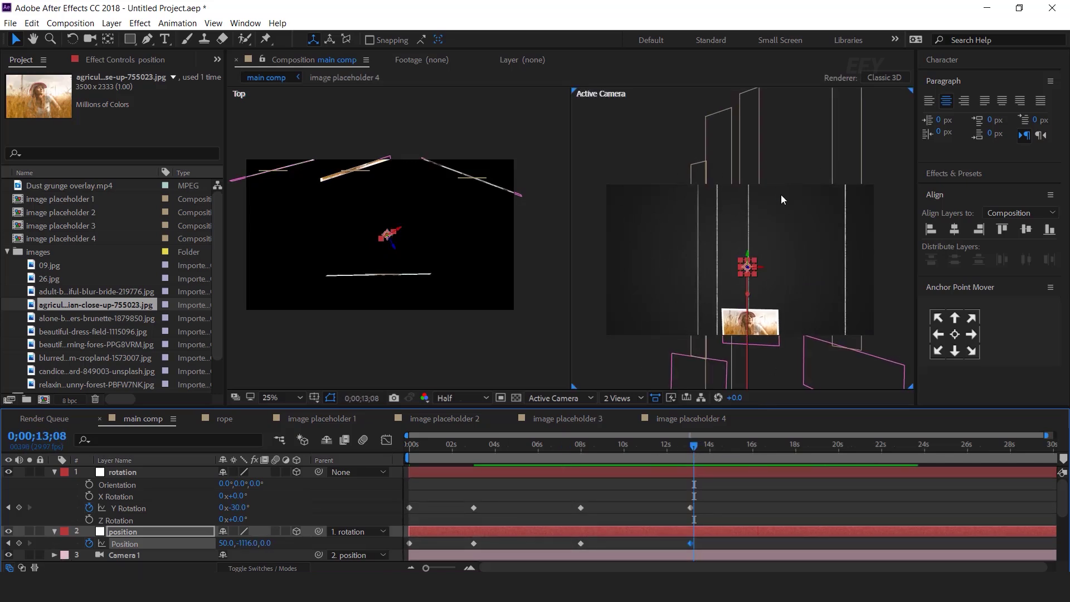
- Collapse the two nulls' properties and duplicate all four image placeholder layers together with their rope layers
left_click(54, 472)
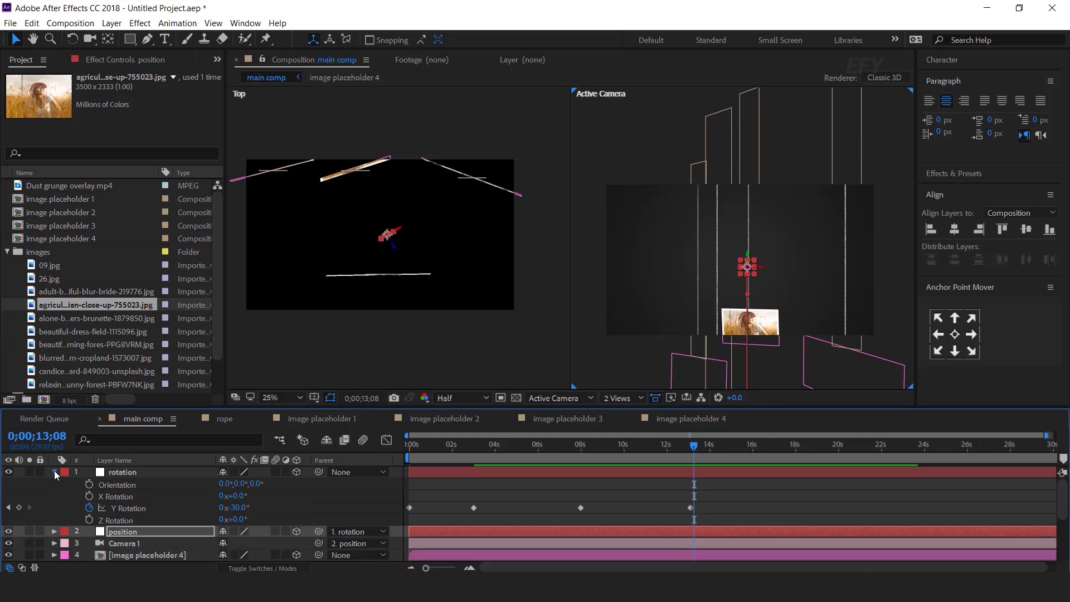
left_click(54, 483)
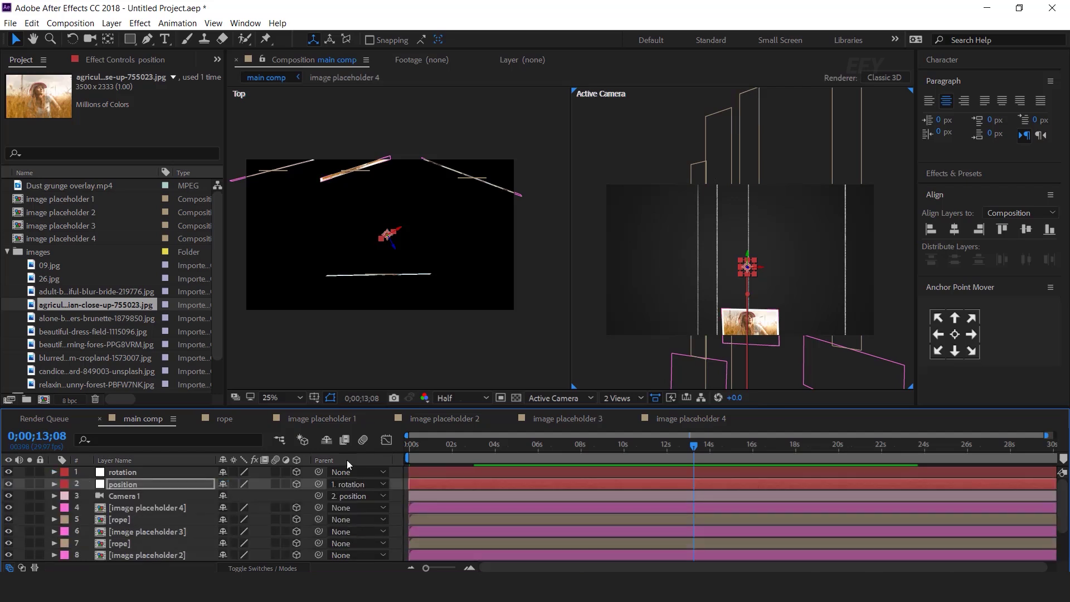
left_click(125, 507)
left_click(124, 519, "shift")
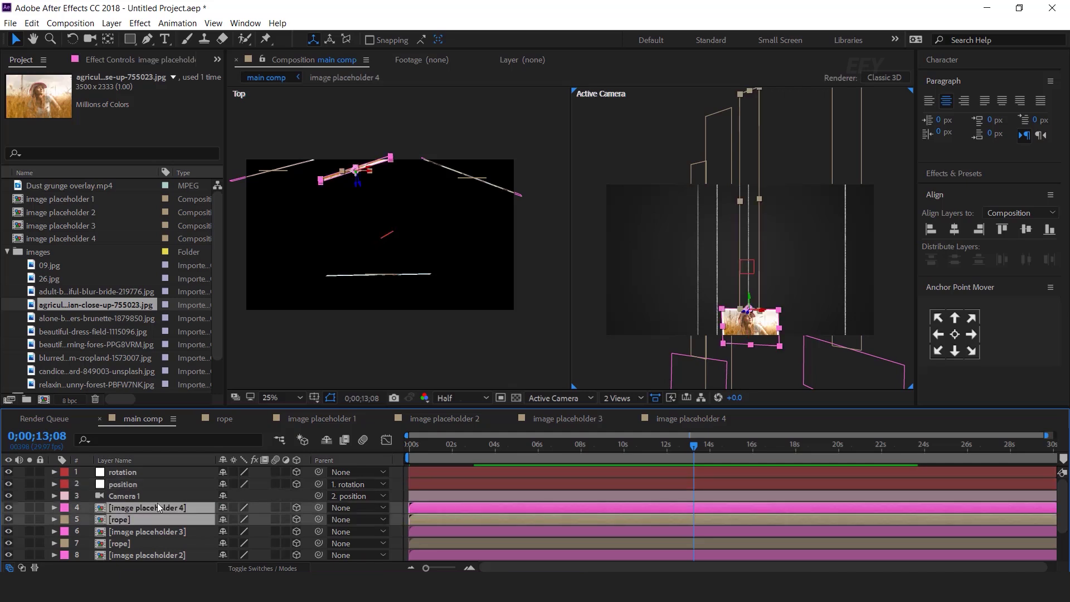
key("comma")
scroll(139, 526, "down", 1)
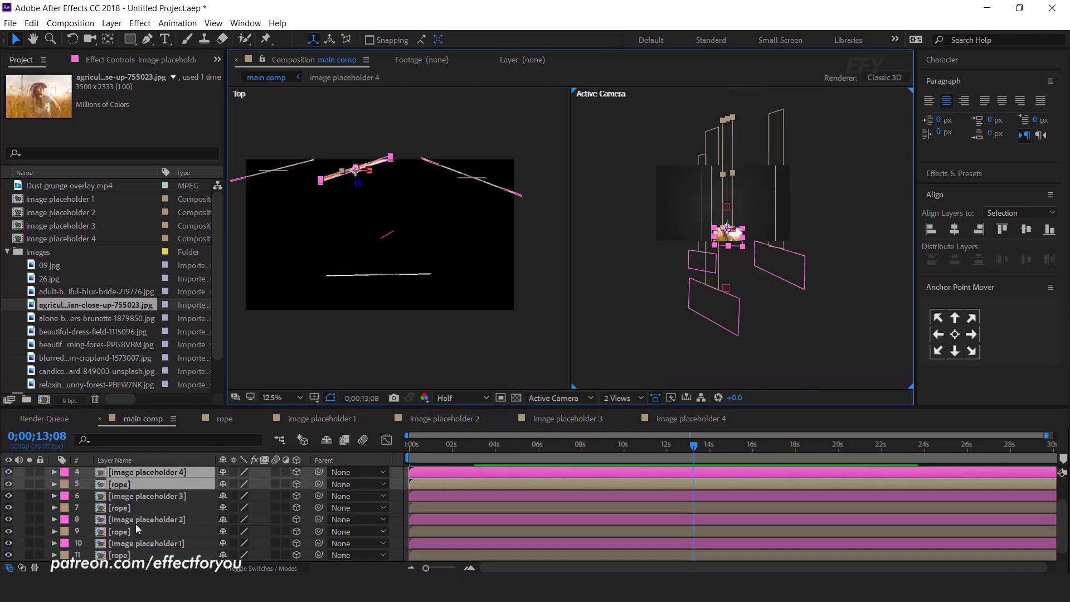
left_click(136, 523, "shift")
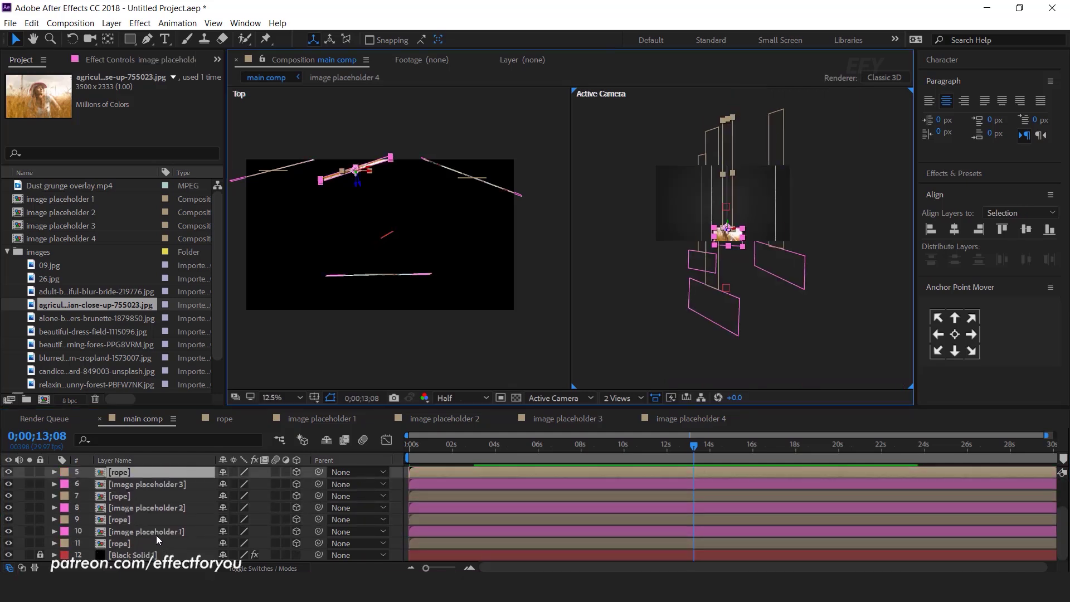
scroll(156, 535, "up", 1)
key("ctrl+d")
left_click_drag(131, 530, 129, 517)
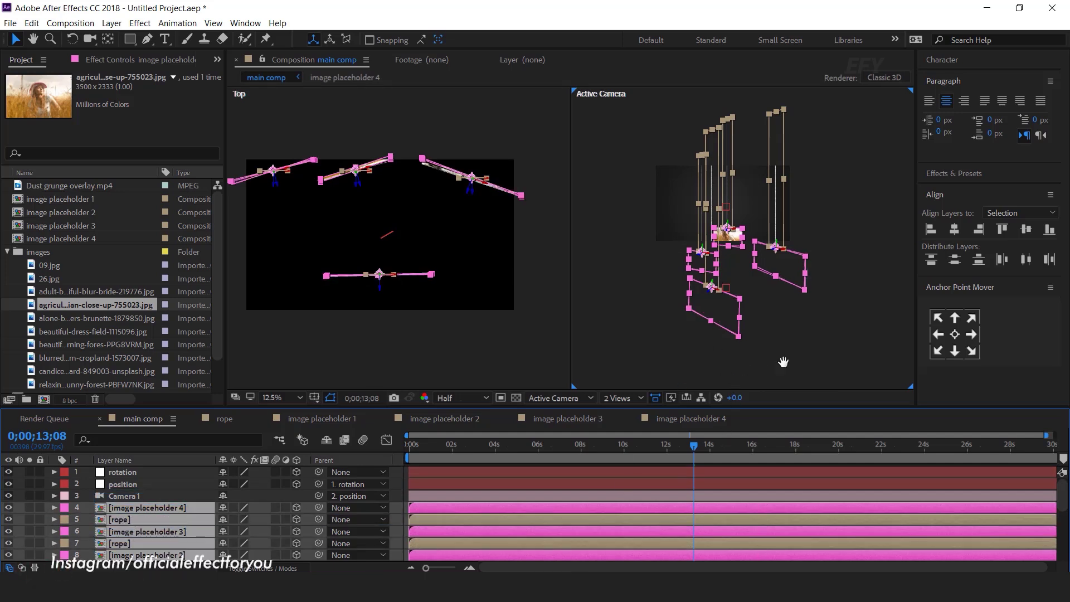
- Move the duplicated photos and ropes up and to the left into the Active Camera frame, above the original set
left_click_drag(798, 345, 797, 375)
left_click_drag(715, 318, 696, 254)
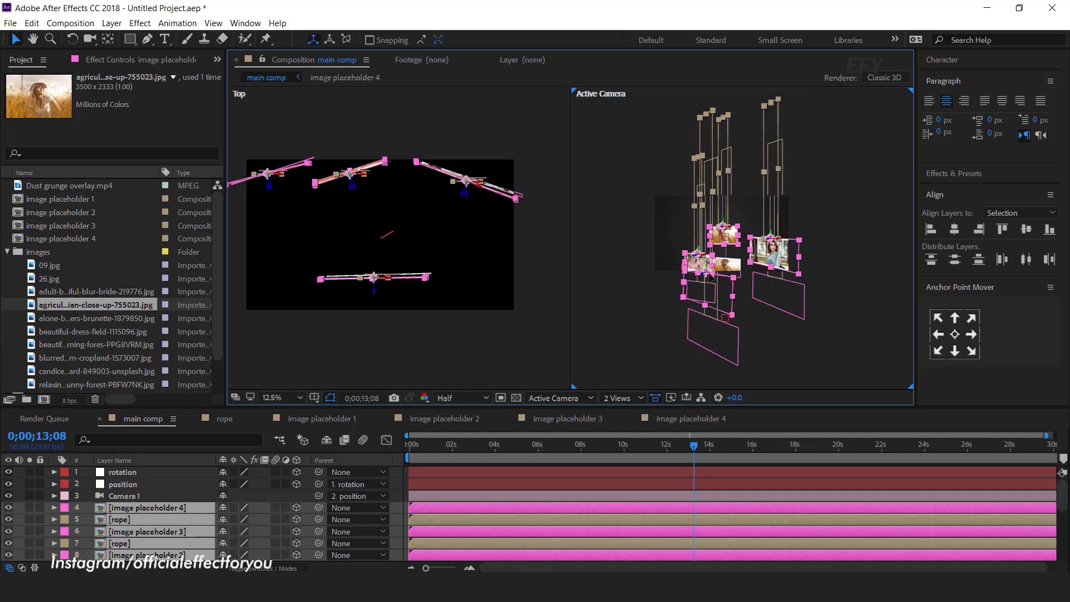
scroll(706, 238, "up", 1)
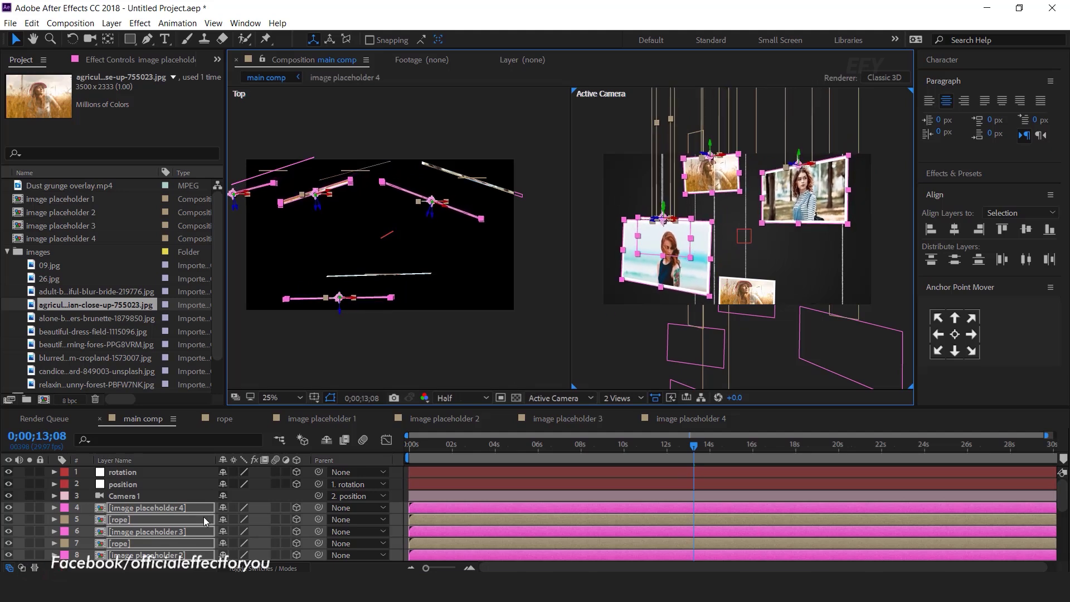
left_click(399, 503)
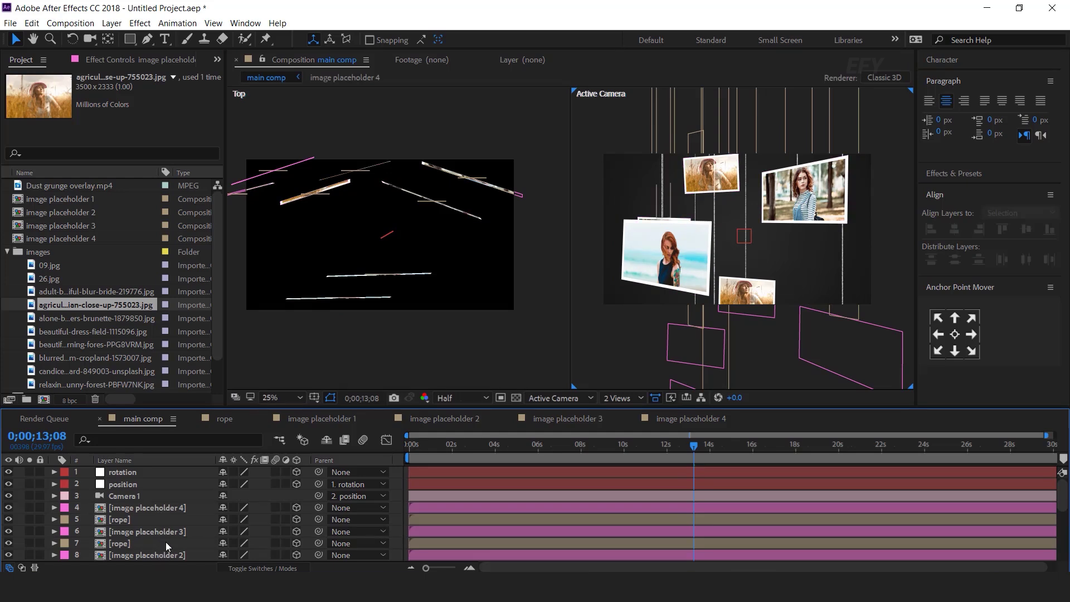
- Duplicate the image placeholder 4 composition and replace the duplicated image placeholder 1 layer in main comp with the new copy
scroll(173, 530, "down", 3)
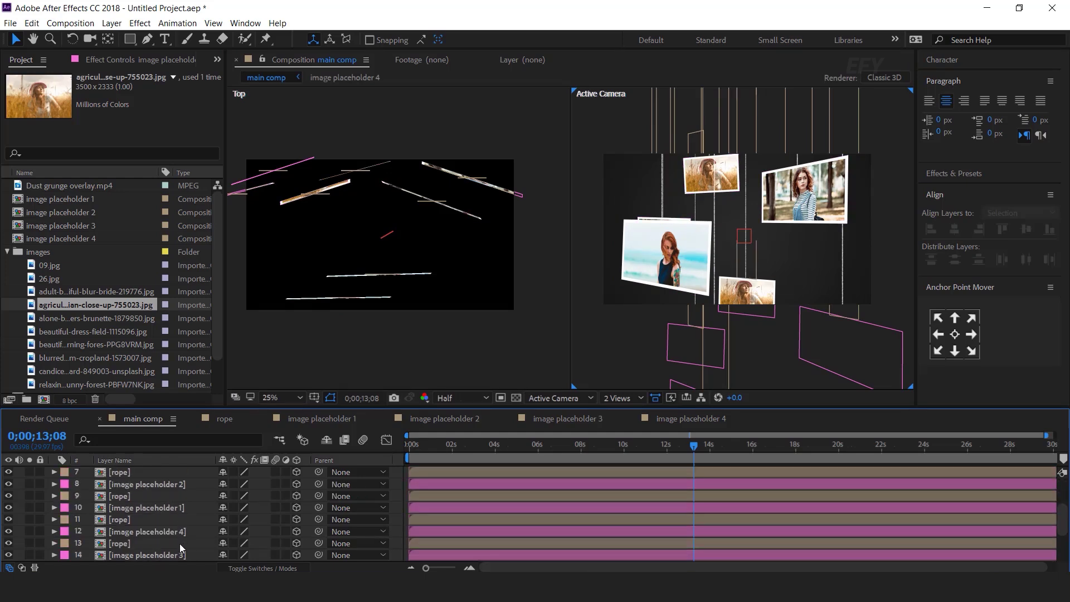
left_click(88, 239)
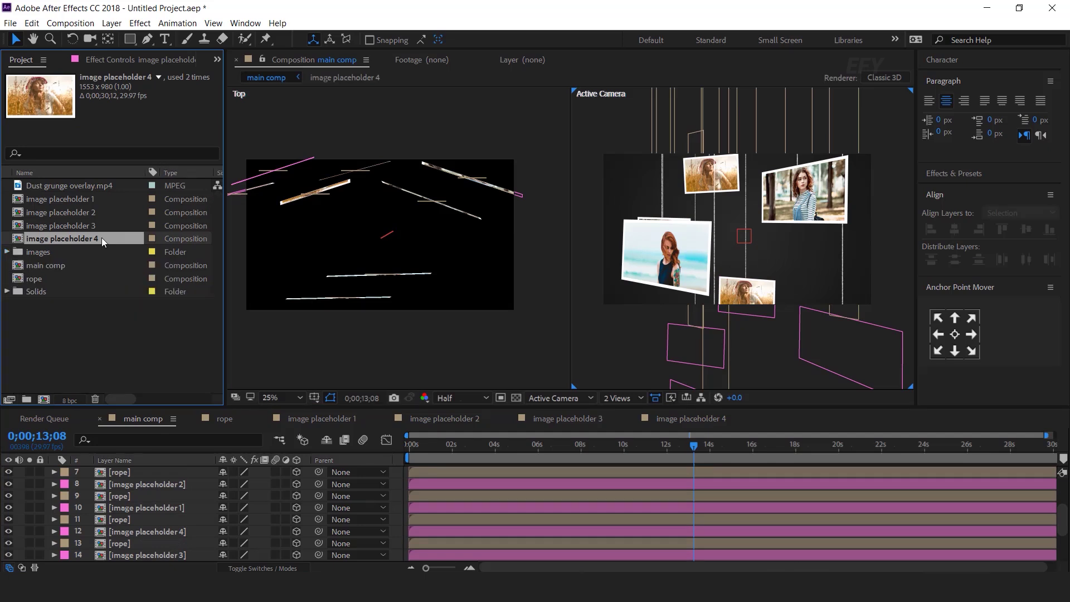
key("ctrl+d")
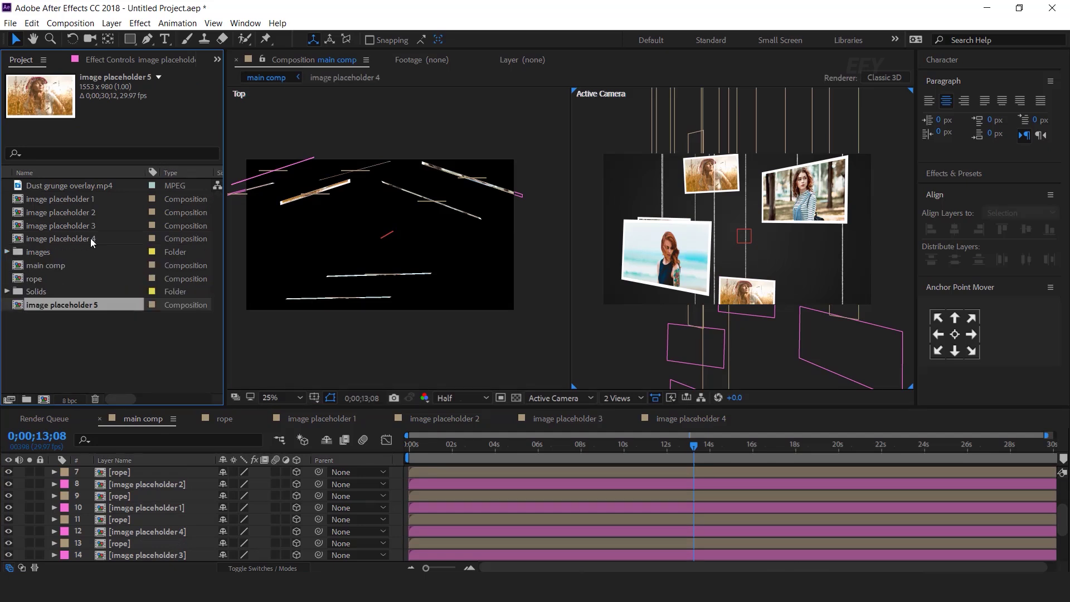
left_click(175, 508)
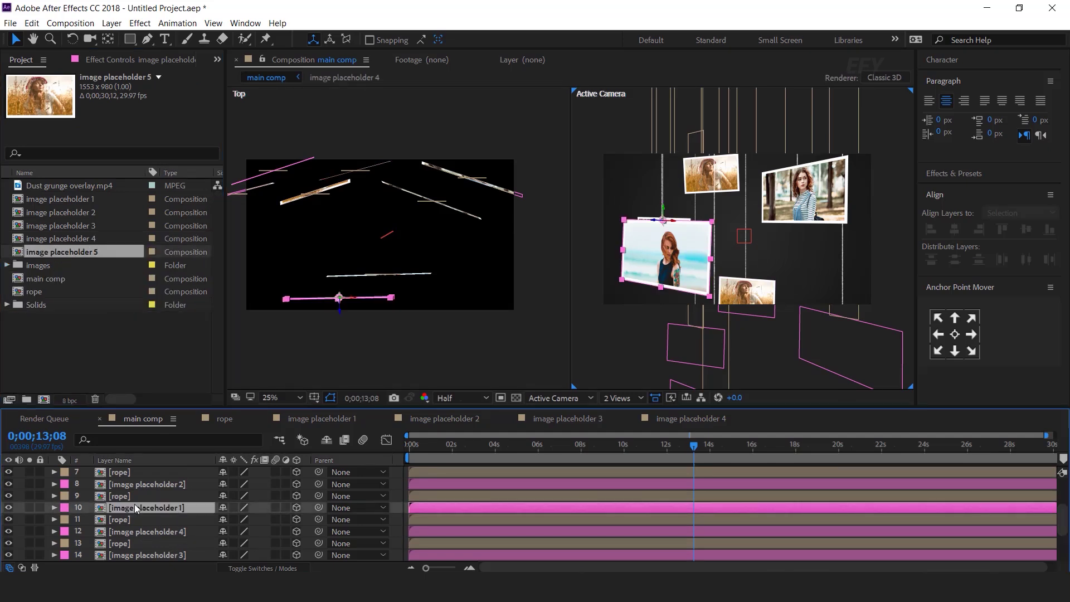
left_click_drag(88, 252, 181, 516)
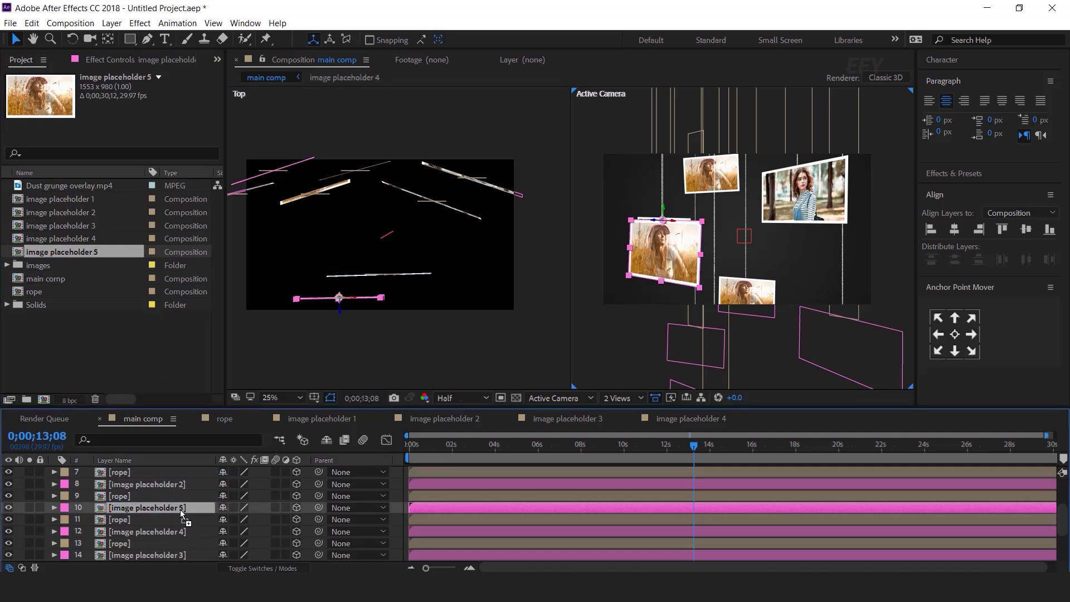
- Open the image placeholder 5 composition and replace its photo layer with the sunflower image alone-b...flowers-brunette-1879850.jpg
double_click(176, 507)
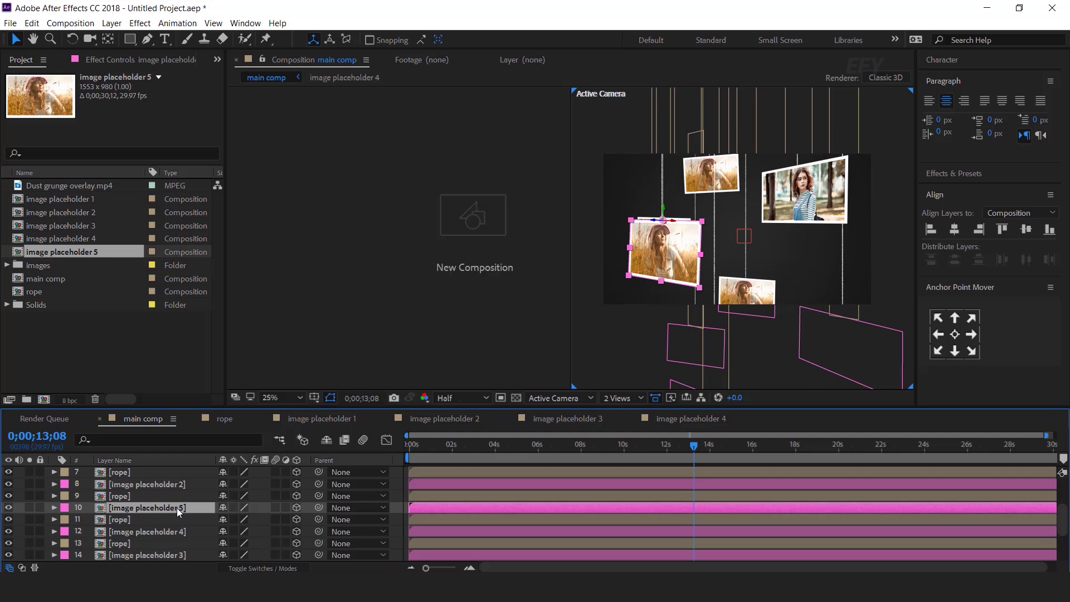
left_click(165, 485)
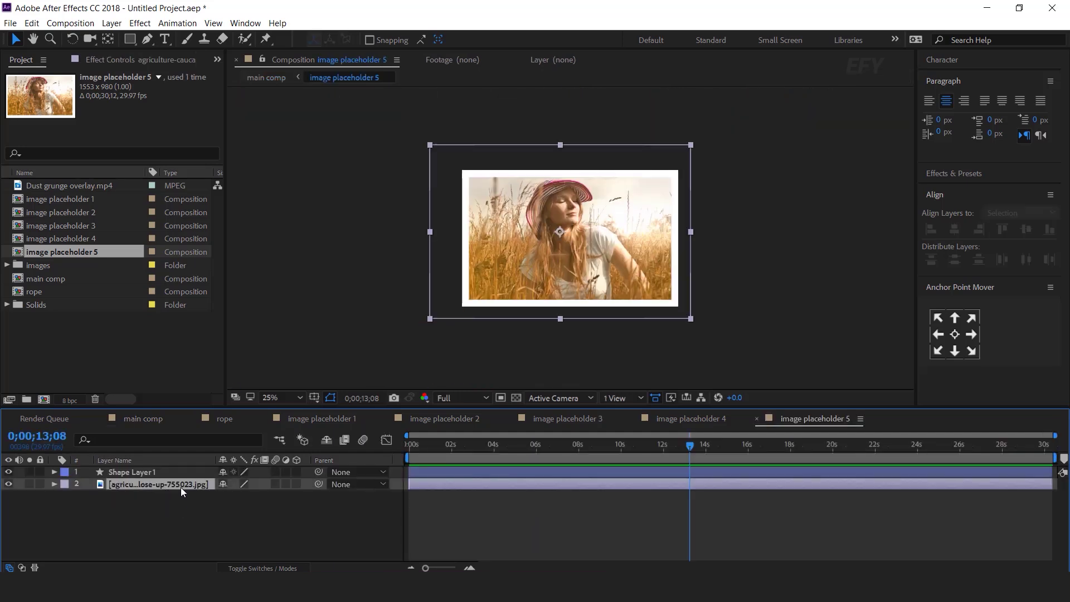
left_click(7, 265)
left_click(108, 304)
left_click(114, 315)
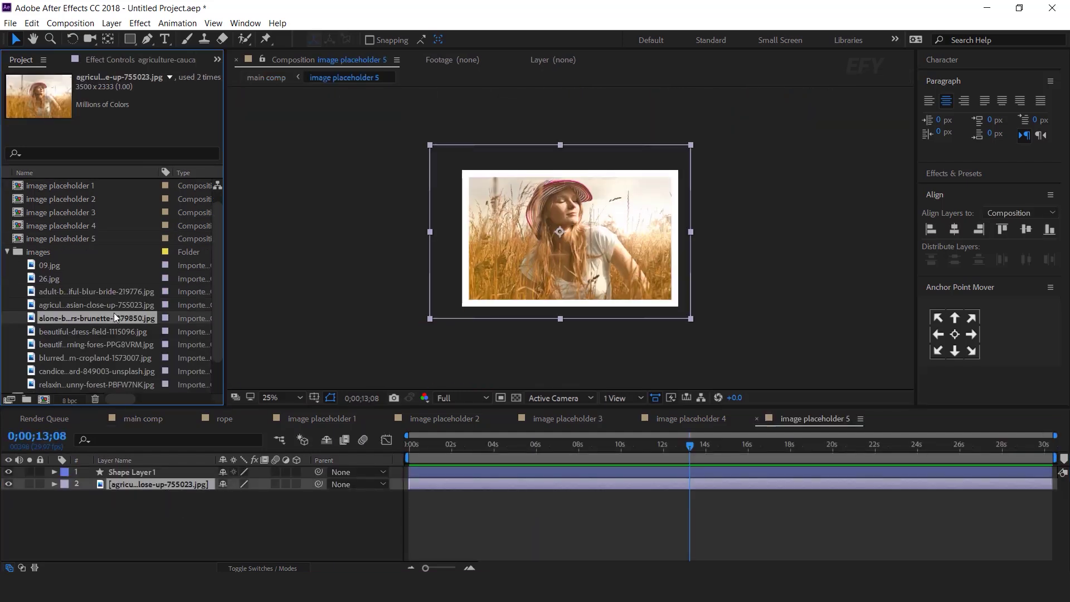
left_click(115, 317)
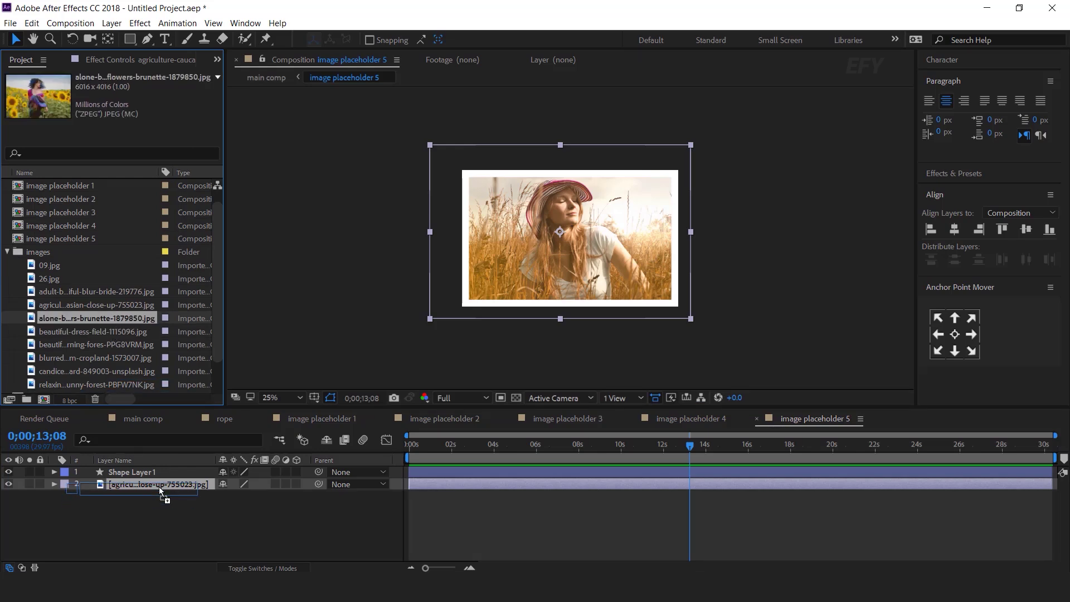
left_click_drag(159, 486, 158, 484)
- Scale and reposition the sunflower photo to fill the white frame, and return to main comp
left_click_drag(688, 245, 682, 247)
left_click_drag(600, 240, 601, 254)
left_click(181, 486)
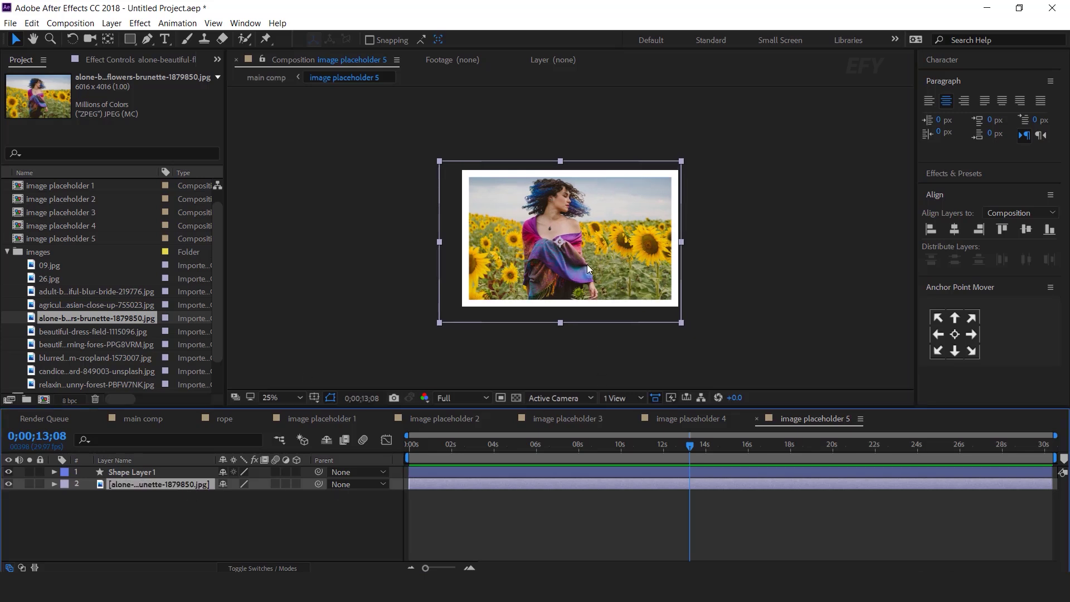
left_click(140, 417)
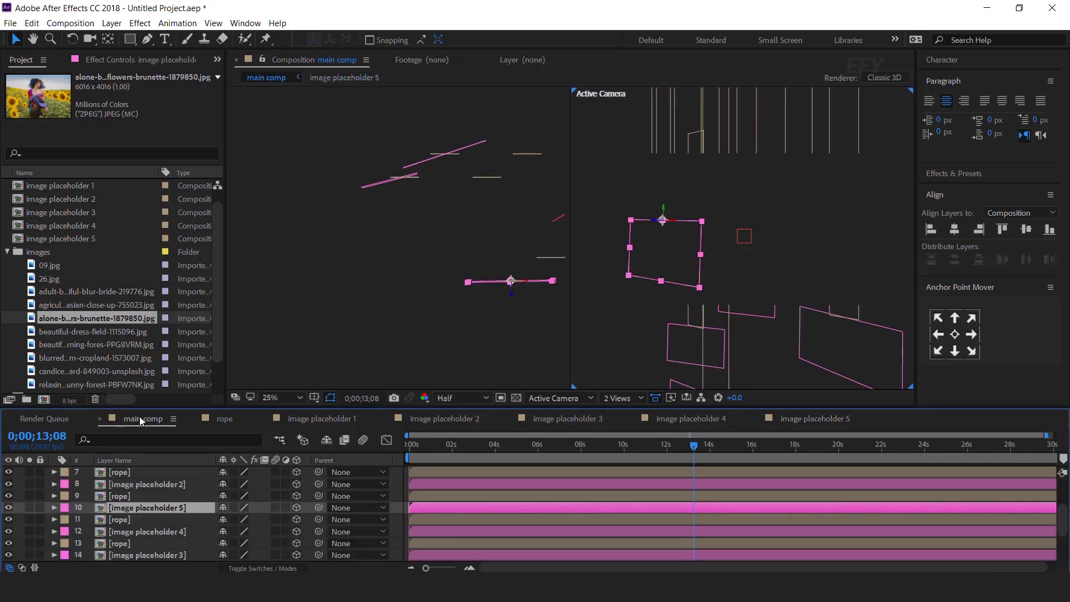
- Duplicate the image placeholder 5 composition and replace layer 8 (image placeholder 2) in the main comp with the copy, image placeholder 6
left_click(170, 484)
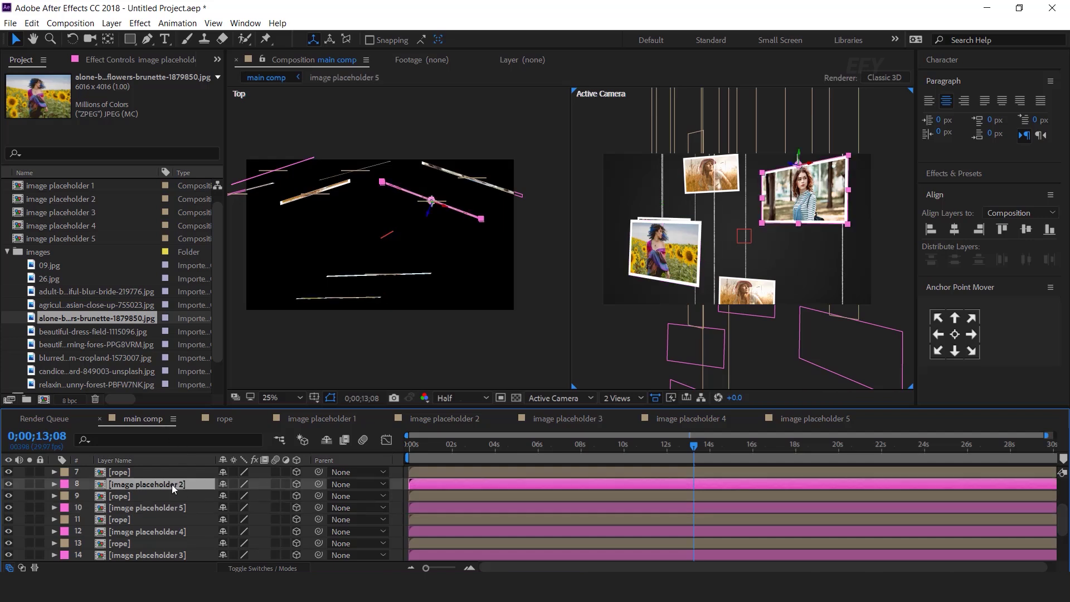
left_click(84, 239)
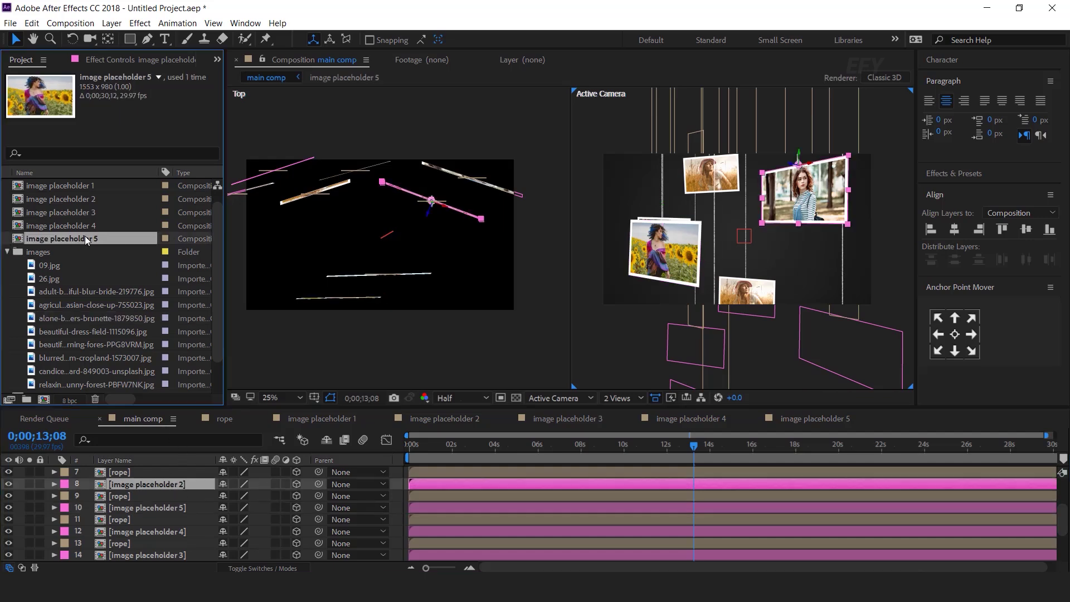
key("ctrl+d")
scroll(103, 246, "up", 2)
left_click_drag(93, 264, 184, 483)
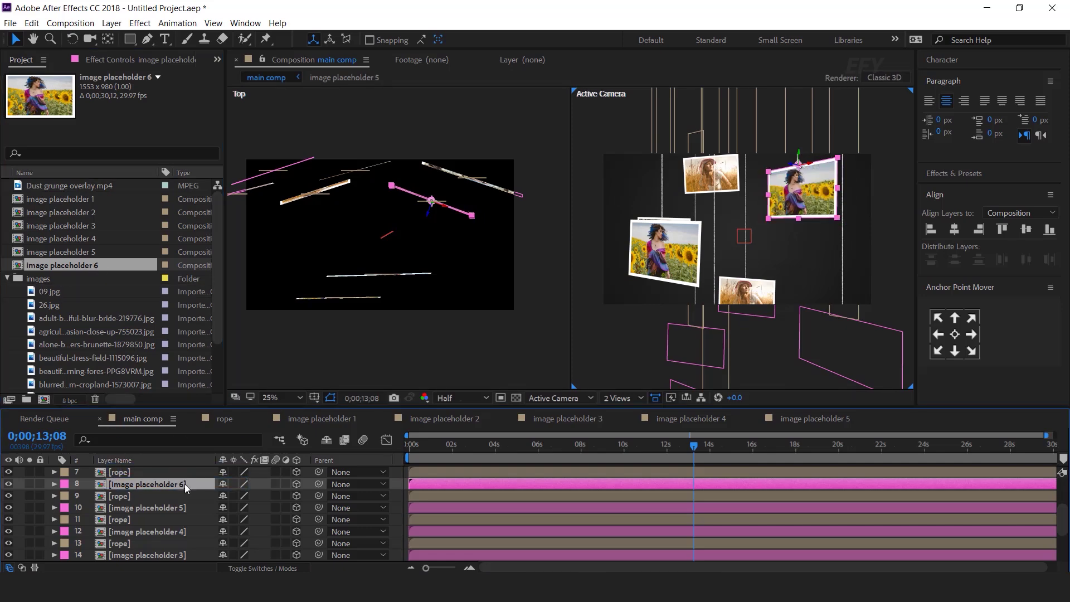
- In image placeholder 6, replace the sunflower photo with beautiful-dress-field-1115096.jpg and scale and position it to fill the white frame
double_click(185, 484)
left_click(180, 484)
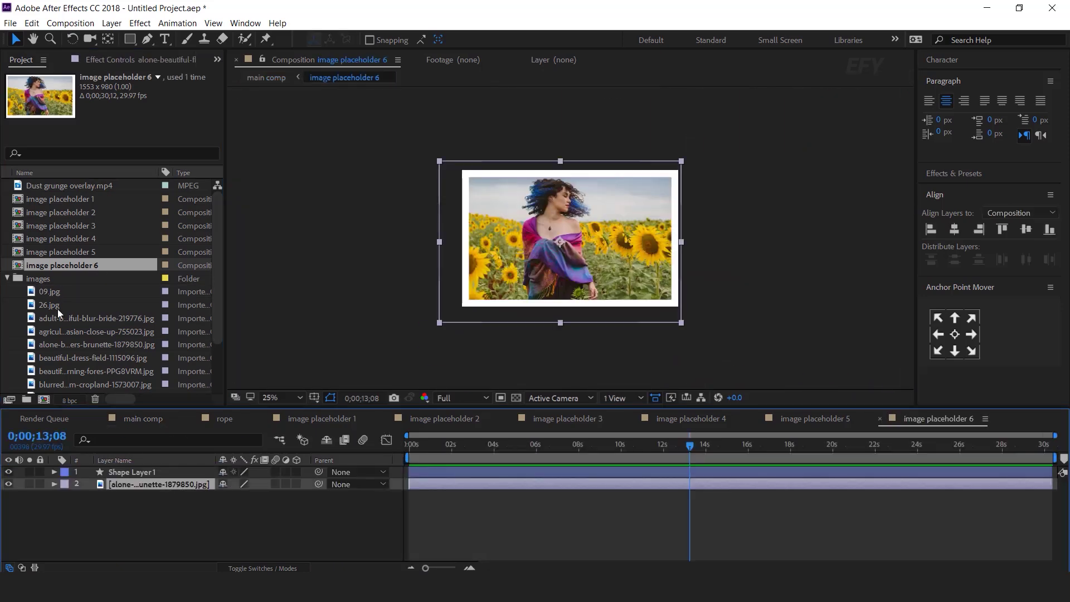
left_click(89, 323)
left_click(96, 334)
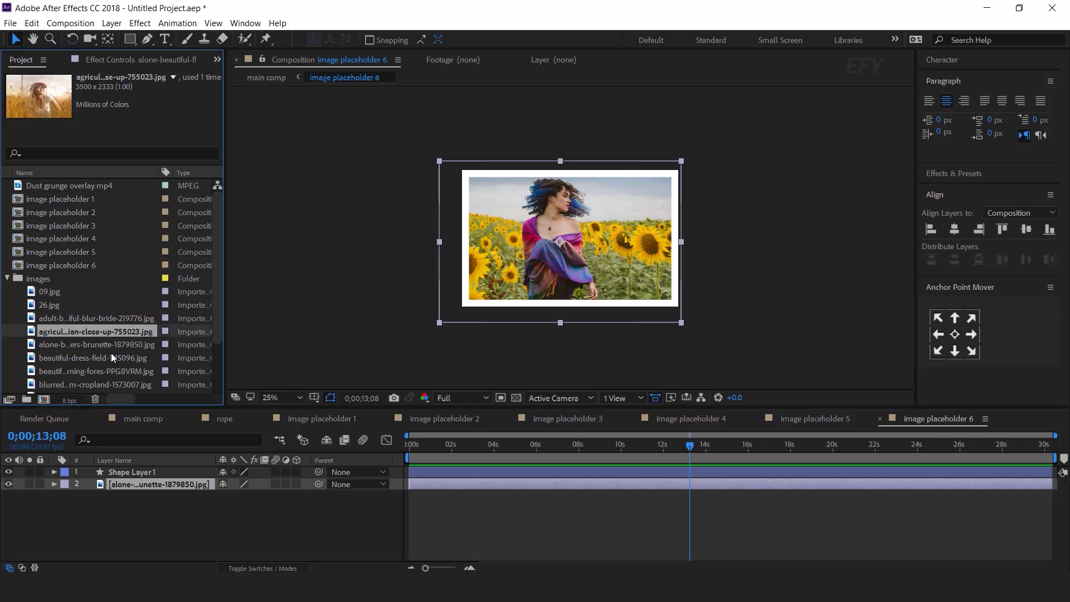
left_click(112, 357)
left_click_drag(133, 357, 169, 486)
mouse_move(674, 242)
left_mouse_down()
mouse_move(685, 248)
mouse_move(666, 247)
left_mouse_up()
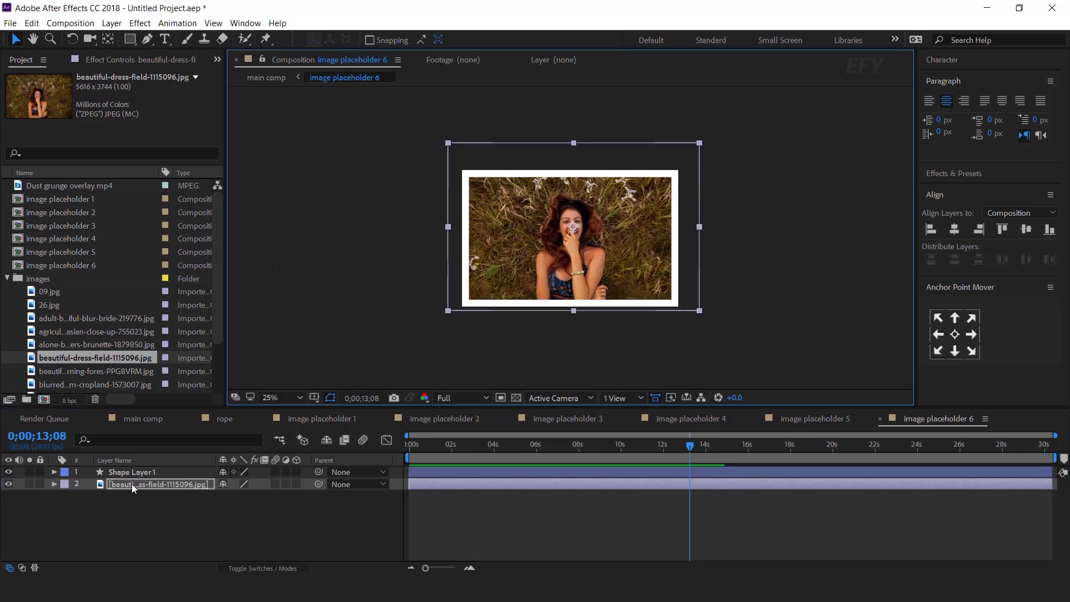
- Duplicate the image placeholder 6 composition and replace layer 6 (image placeholder 3) in the main comp with image placeholder 7
left_click(144, 418)
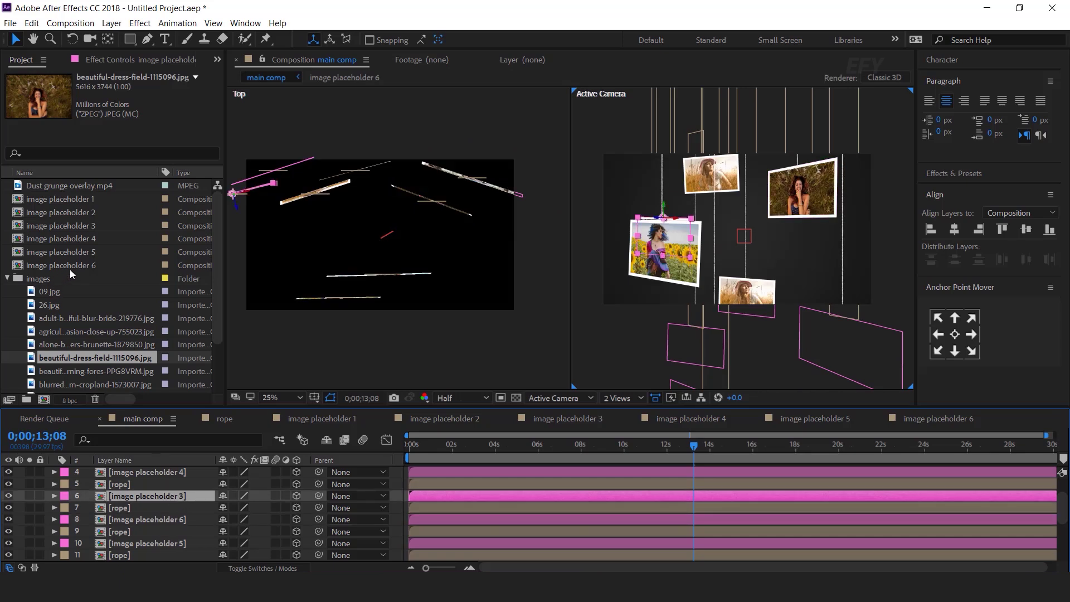
left_click(92, 266)
key("ctrl+d")
left_click_drag(85, 284, 176, 498)
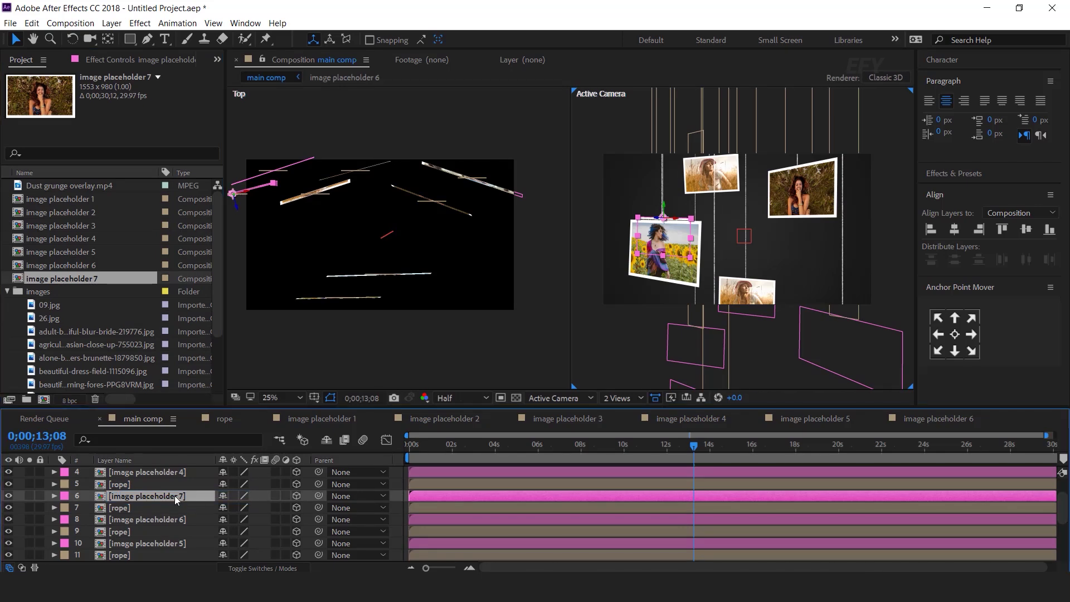
- In image placeholder 7, replace the photo with the morning forest image ending in PPG8VRM.jpg and resize and position it within the white frame
double_click(175, 496)
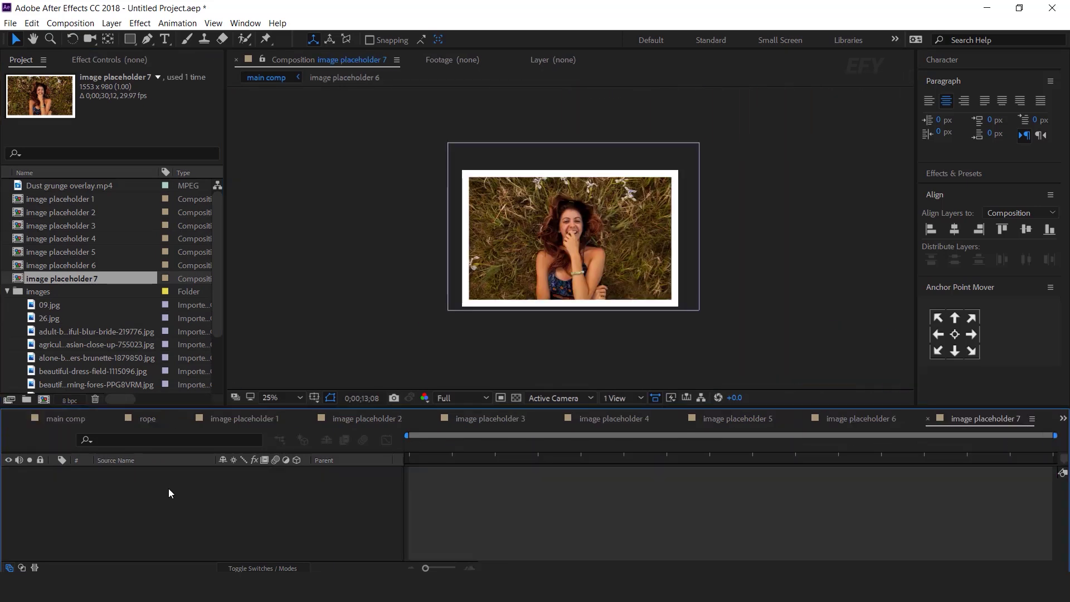
scroll(96, 357, "down", 1)
left_click(98, 344)
left_click(106, 336)
left_click(91, 344)
left_click_drag(92, 344, 175, 486)
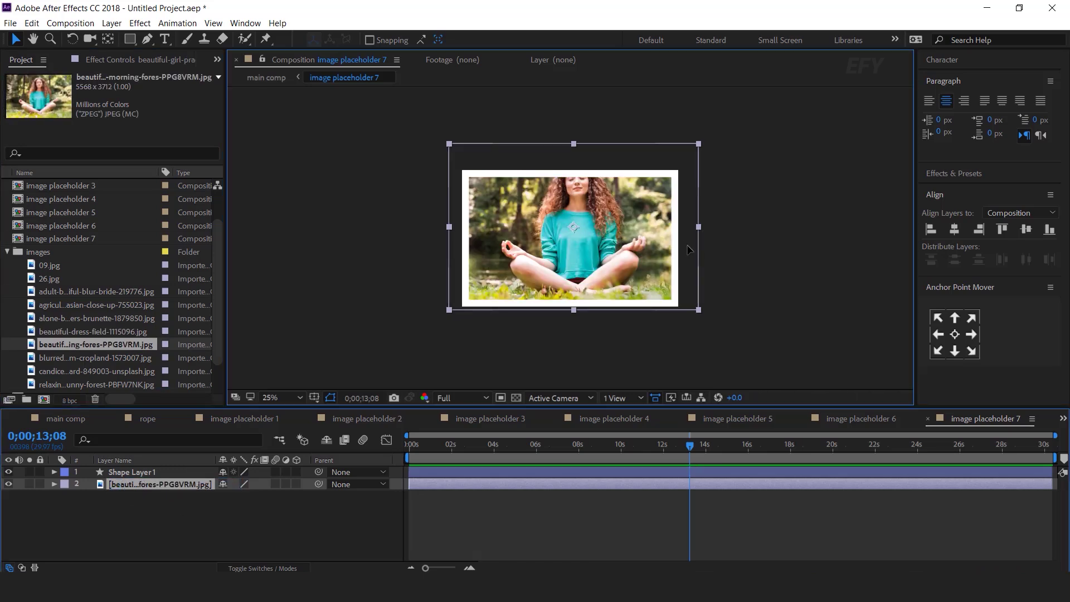
left_click_drag(694, 238, 684, 242)
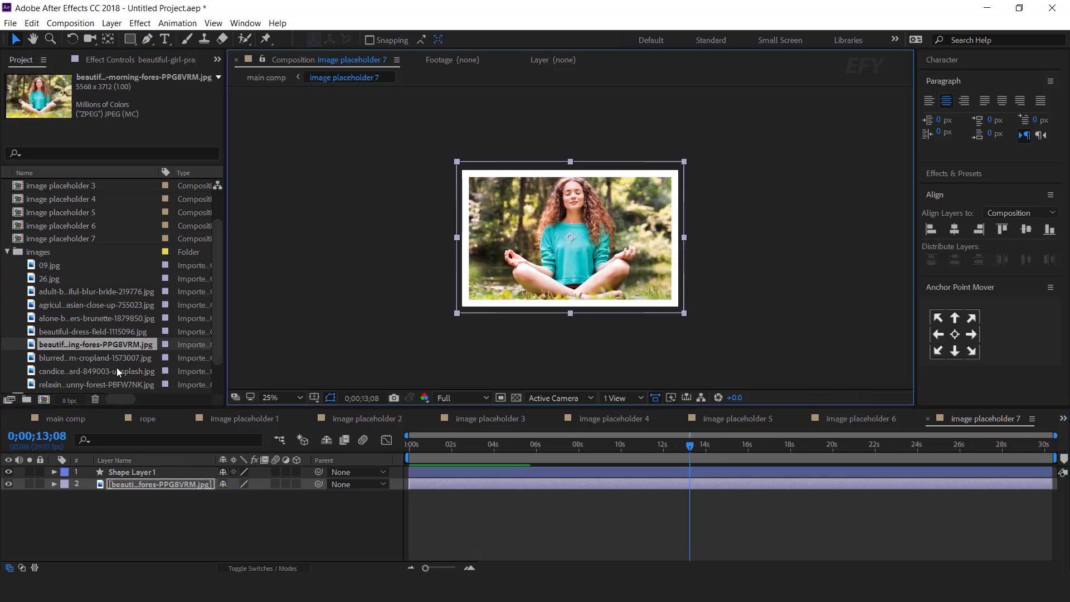
- Duplicate the image placeholder 7 composition and replace layer 4 (image placeholder 4) in the main comp with image placeholder 8
left_click(117, 416)
left_click(122, 423)
left_click(163, 472)
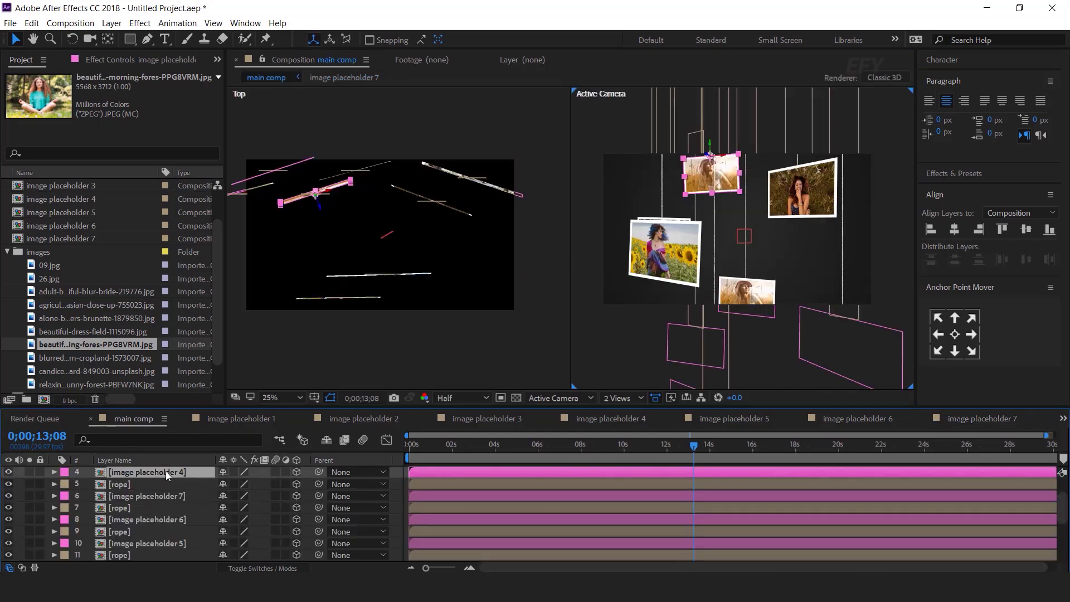
left_click(89, 239)
key("ctrl+d")
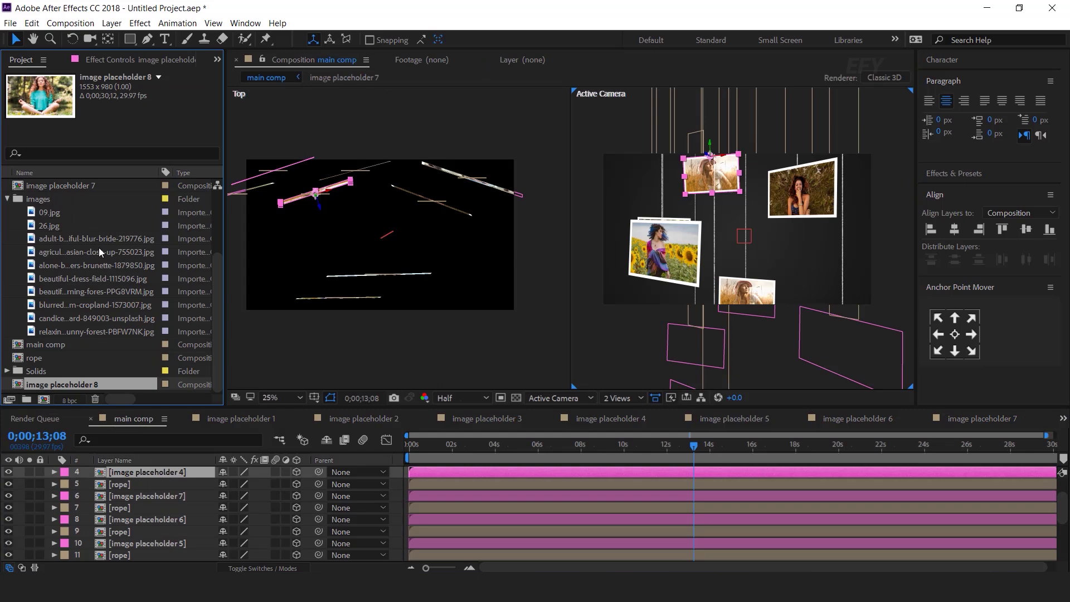
left_click_drag(182, 473, 186, 475)
- In image placeholder 8, replace the photo with the blurred cropland couple image ending in 1573007.jpg and enlarge it to fill the white frame
double_click(181, 470)
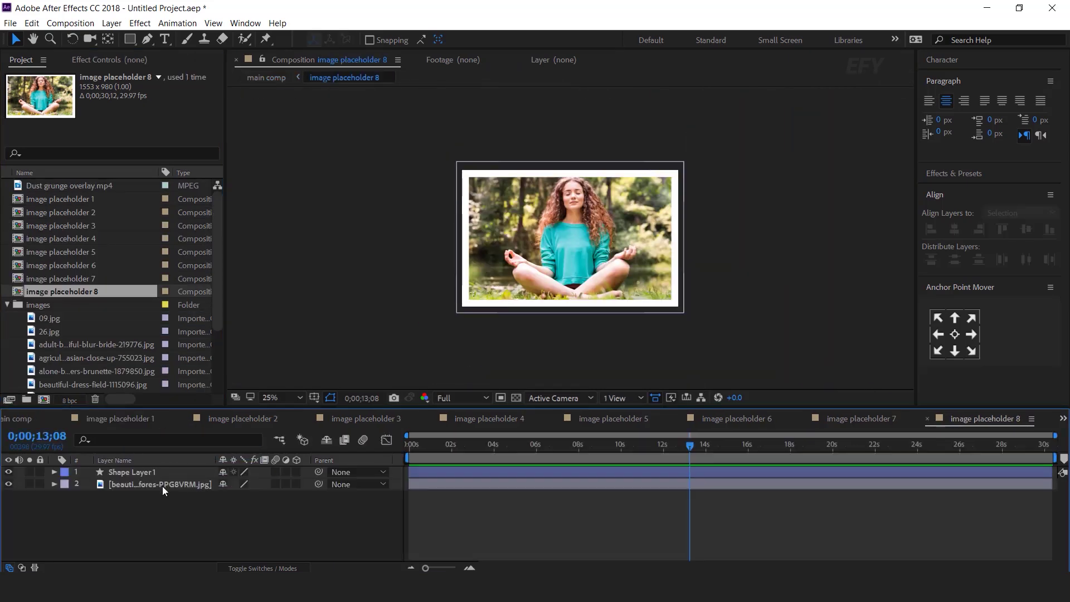
left_click(162, 485)
scroll(102, 361, "down", 2)
left_click(102, 319)
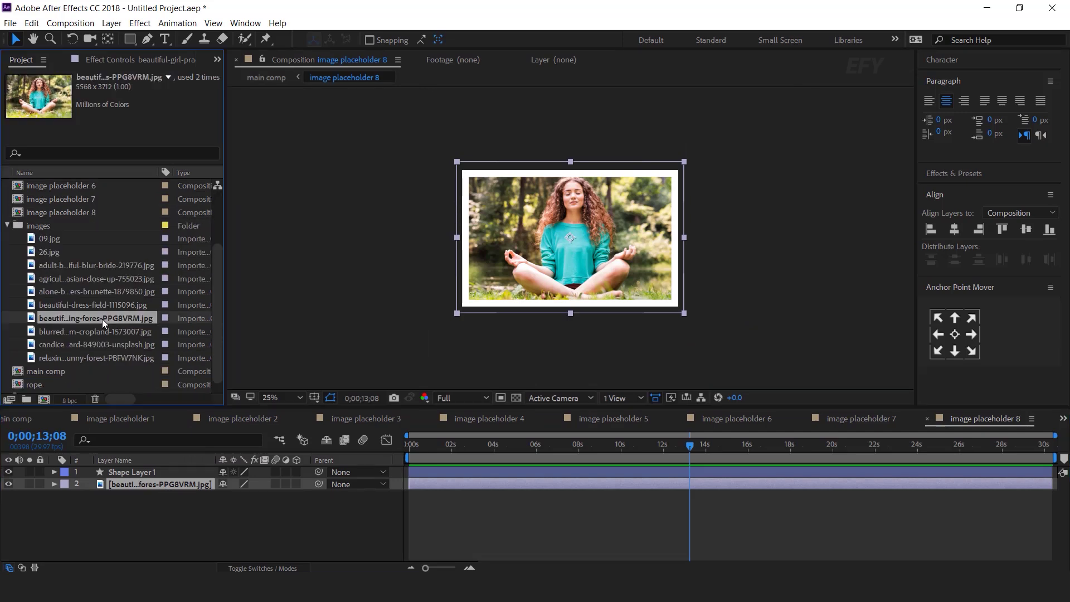
left_click(104, 332)
left_click_drag(156, 333, 179, 485)
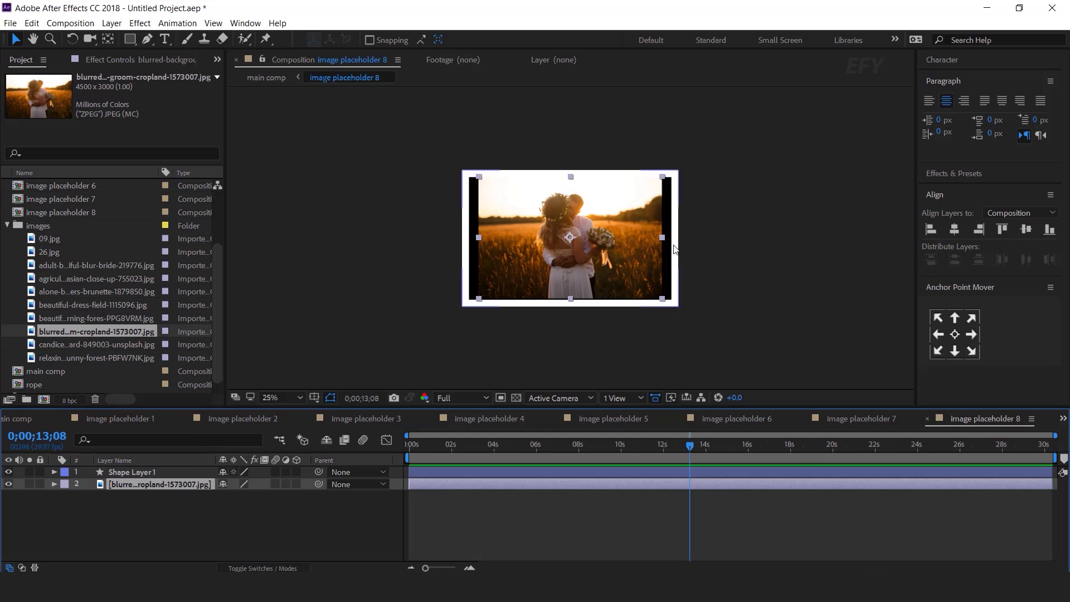
left_click_drag(665, 237, 684, 243)
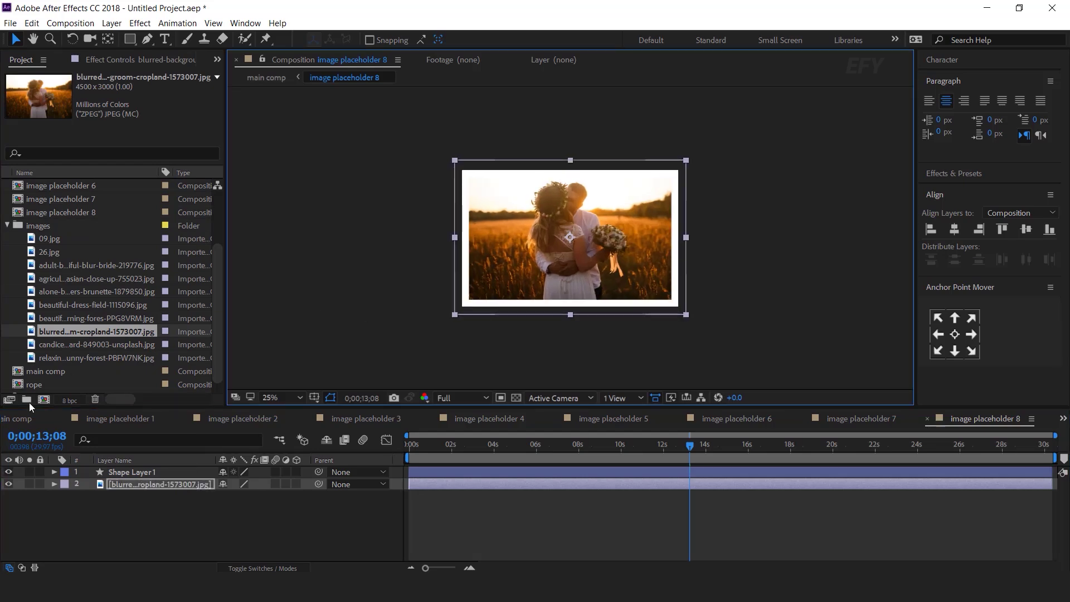
- Return to the main comp and preview the camera animation from the start of the timeline
left_click(63, 418)
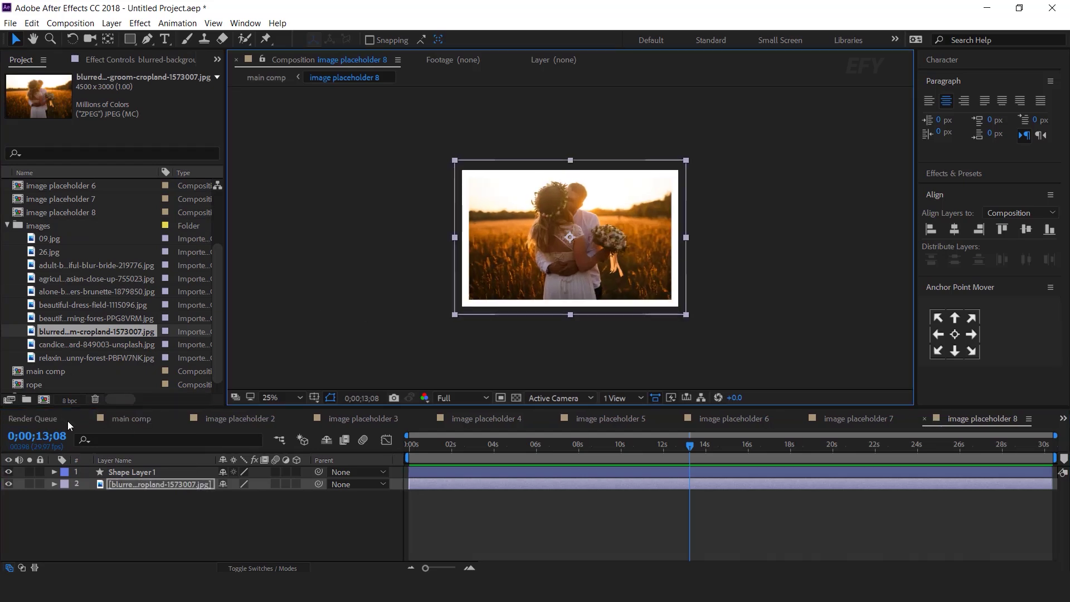
left_click(124, 418)
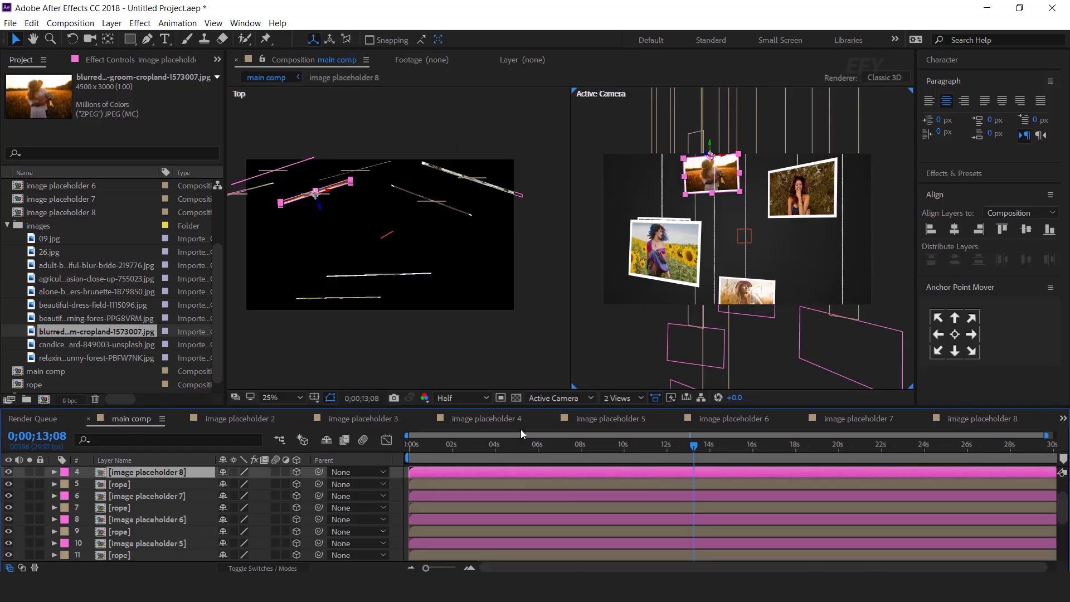
left_click_drag(453, 447, 396, 449)
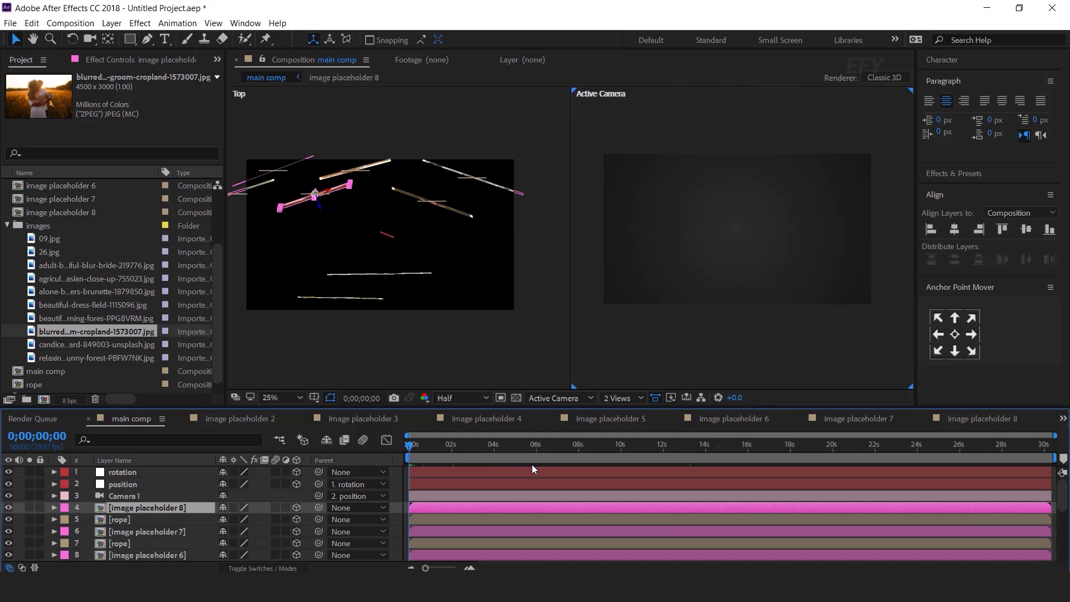
key("space")
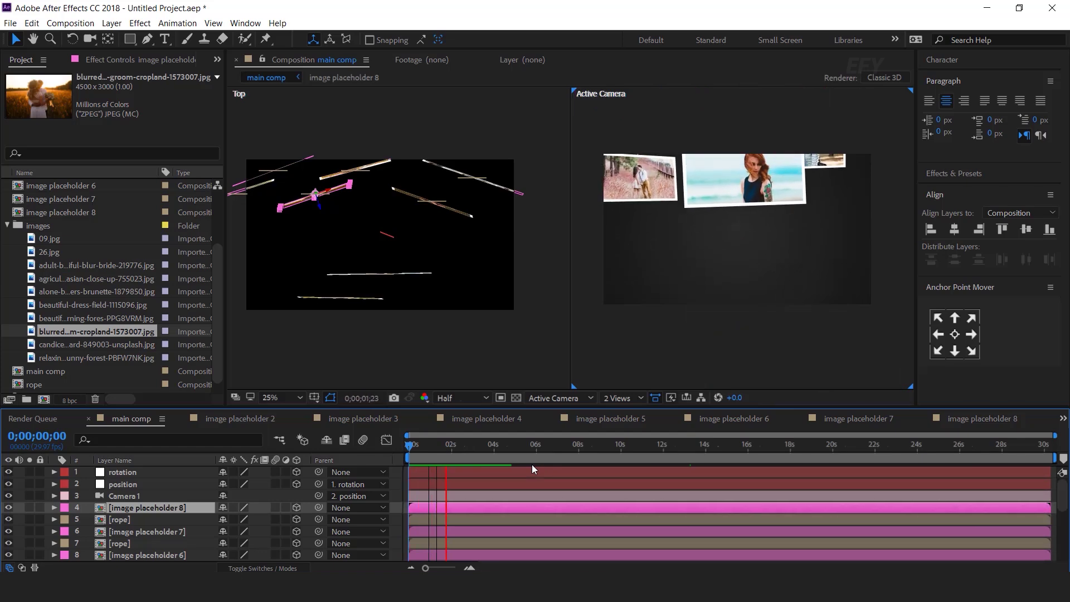
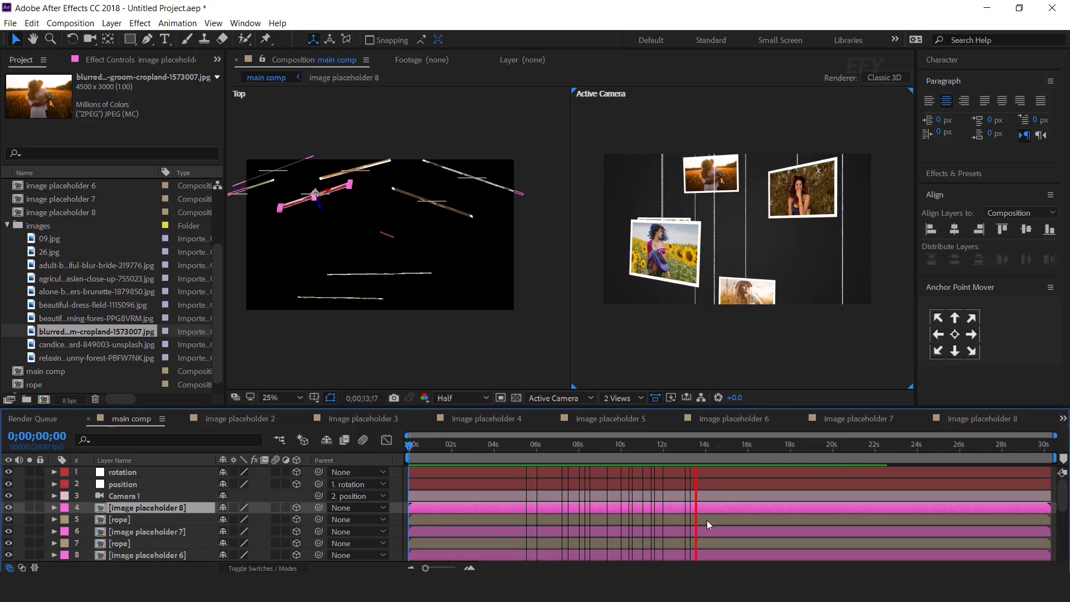
- At 0;00;14;05, set the Y Rotation of the image placeholder 5 layer, the sunflower photo, to -43°
left_click(706, 447)
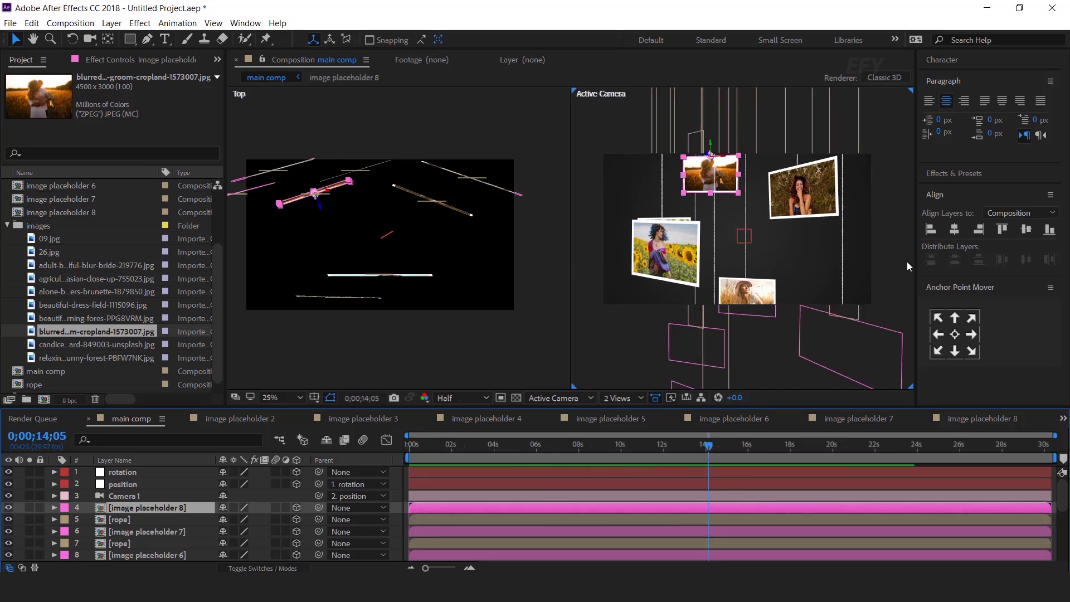
left_click(671, 245)
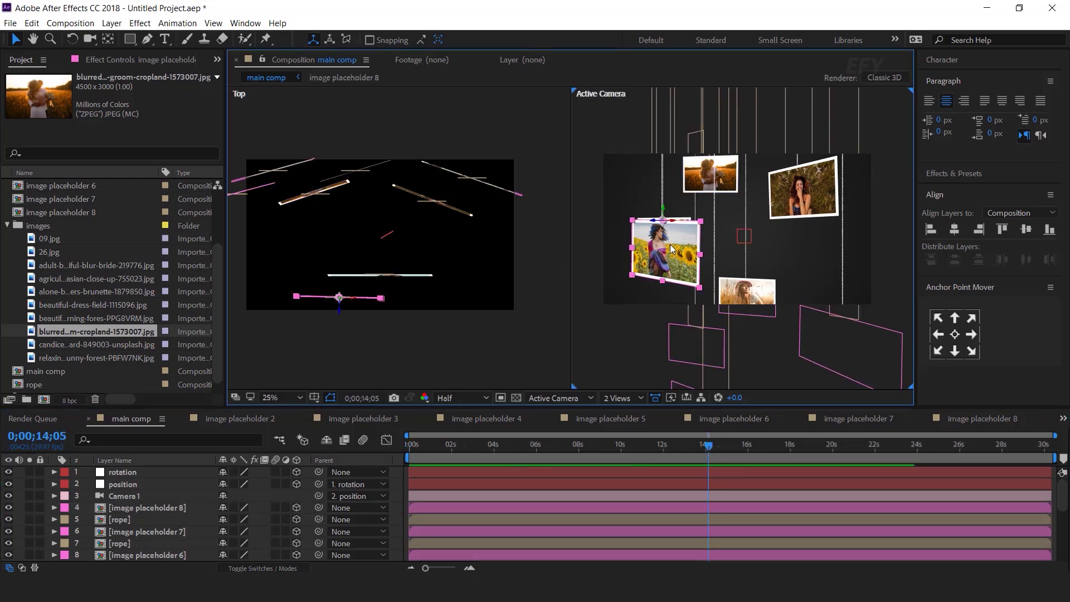
scroll(671, 245, "up", 2)
scroll(665, 200, "down", 2)
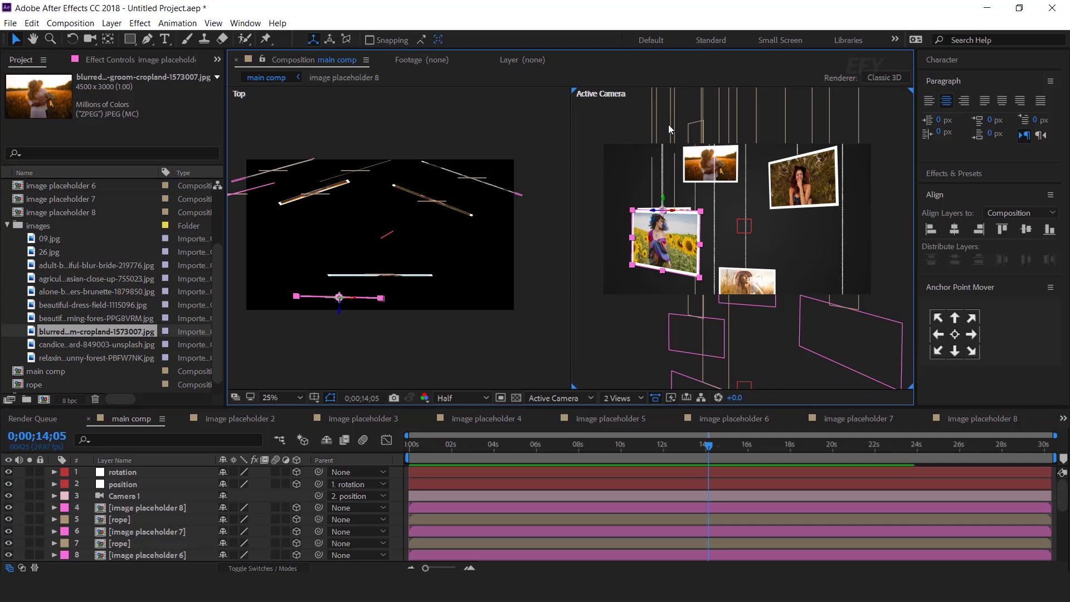
scroll(162, 503, "down", 3)
key("r")
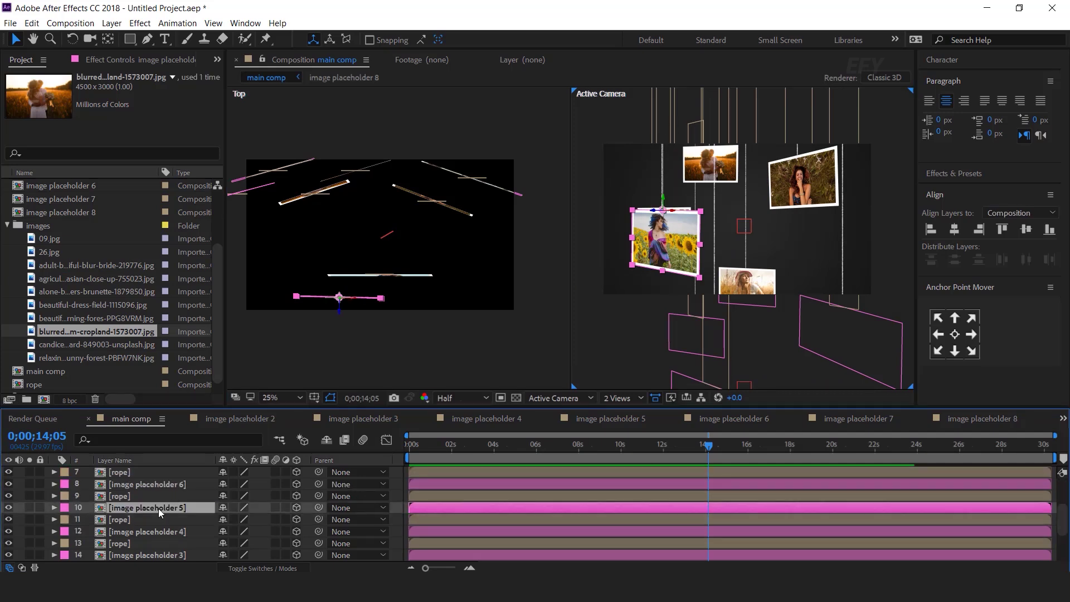
scroll(142, 506, "down", 2)
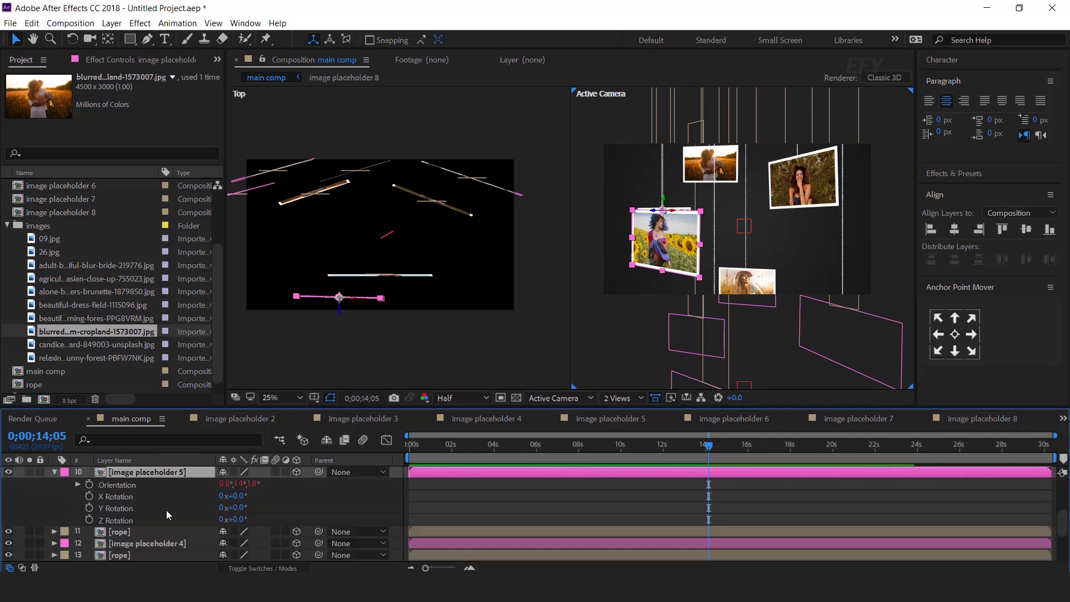
left_click_drag(241, 508, 211, 508)
- Move the sunflower photo together with its rope toward the centre of the camera view
left_click(666, 128, "shift")
left_click_drag(671, 253, 722, 255)
scroll(740, 248, "up", 2)
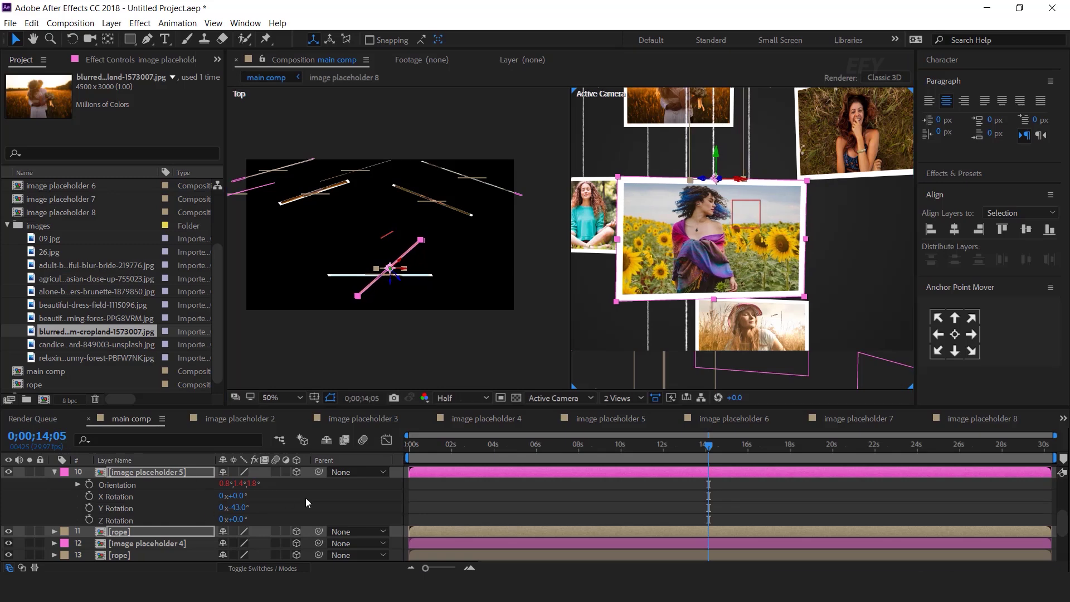
- Open the image placeholder 5 composition and set its size to 1920 by 1080 pixels
double_click(153, 471)
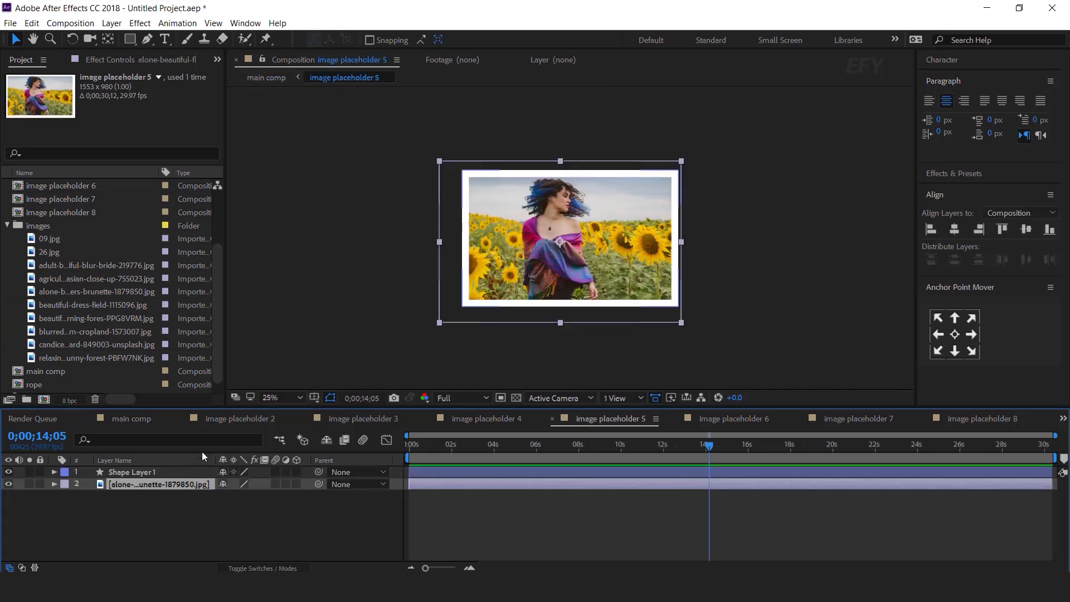
left_click(89, 24)
left_click(146, 54)
left_click(839, 207)
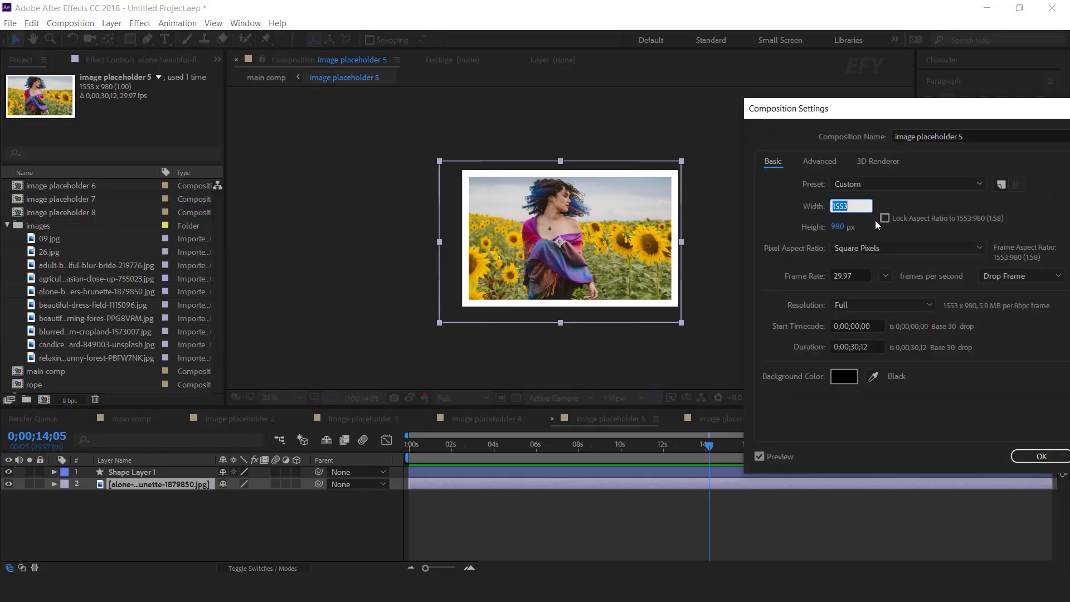
type("1920")
key("Tab")
type("1080")
key("Return")
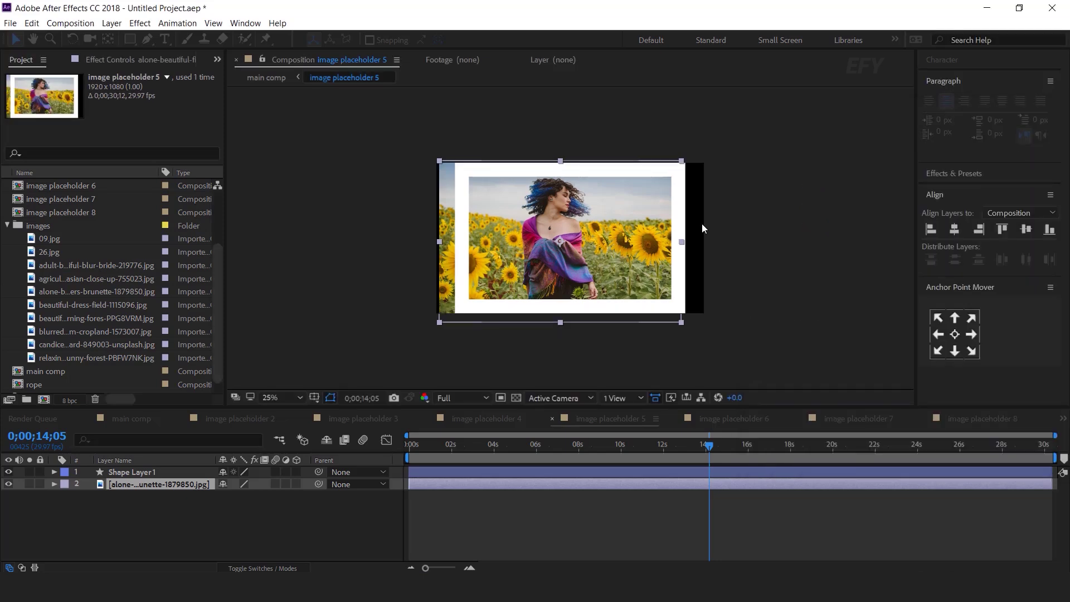
- Delete the old white frame shape layer and create a new rectangle frame spanning the full composition
left_click(164, 473)
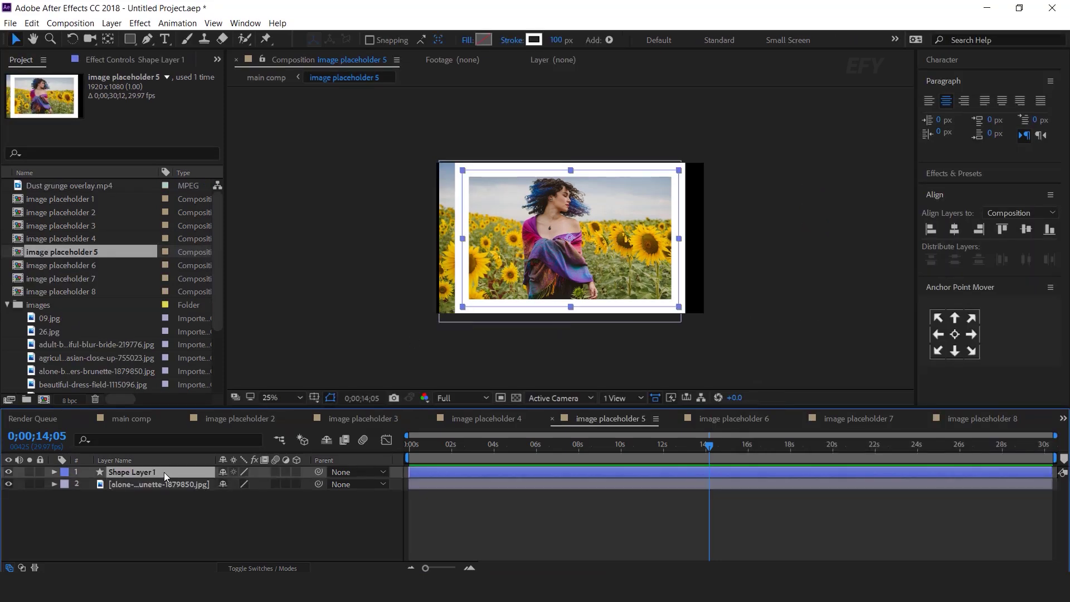
key("Delete")
double_click(133, 38)
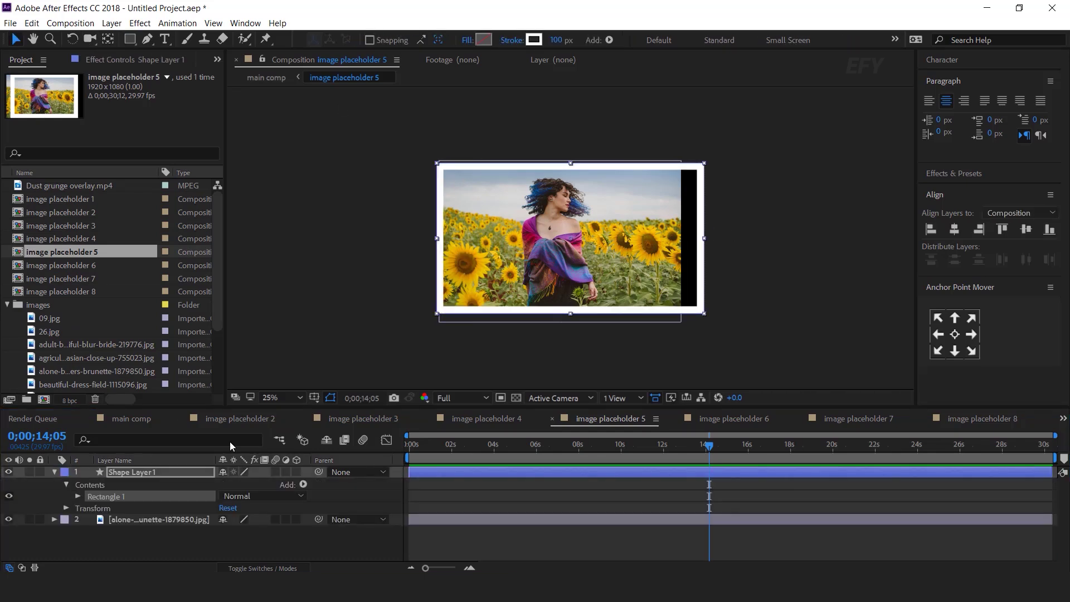
- Enlarge and reposition the sunflower photo to fill the new frame, and return to the main comp
left_click(167, 518)
left_click_drag(683, 324, 704, 333)
left_click_drag(654, 256, 656, 265)
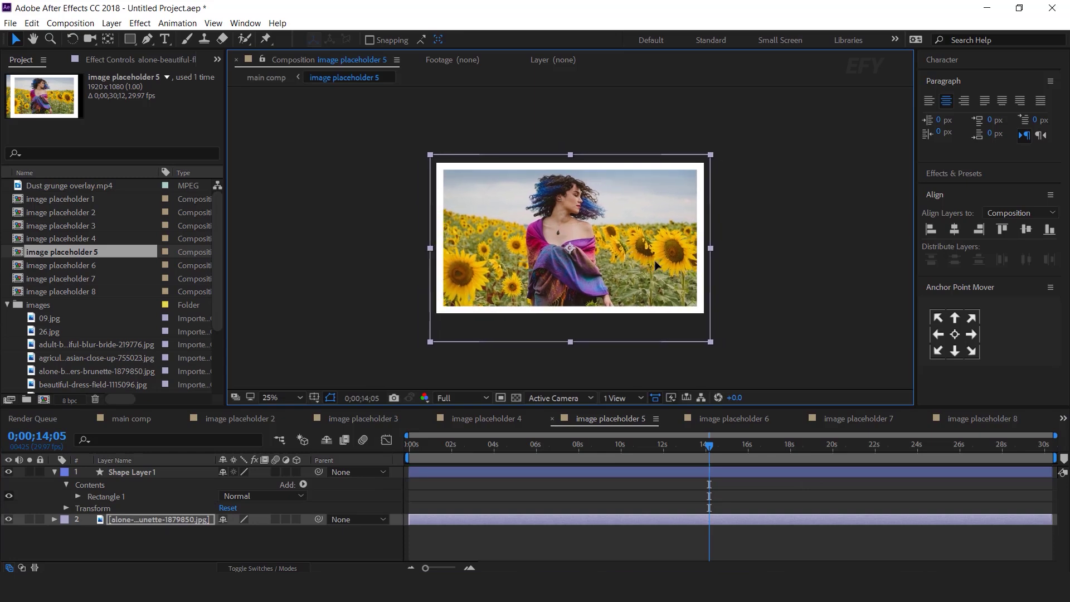
left_click(129, 419)
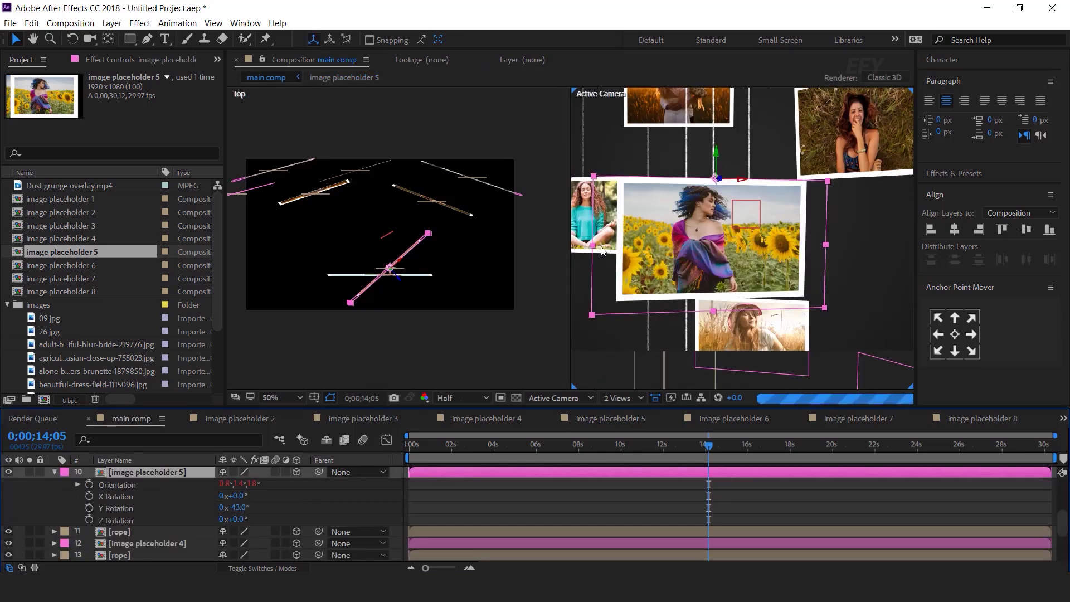
- Set the Y rotation of image placeholder 6 to -51° and move it with its rope down and right, beside the sunflower photo
scroll(774, 244, "down", 2)
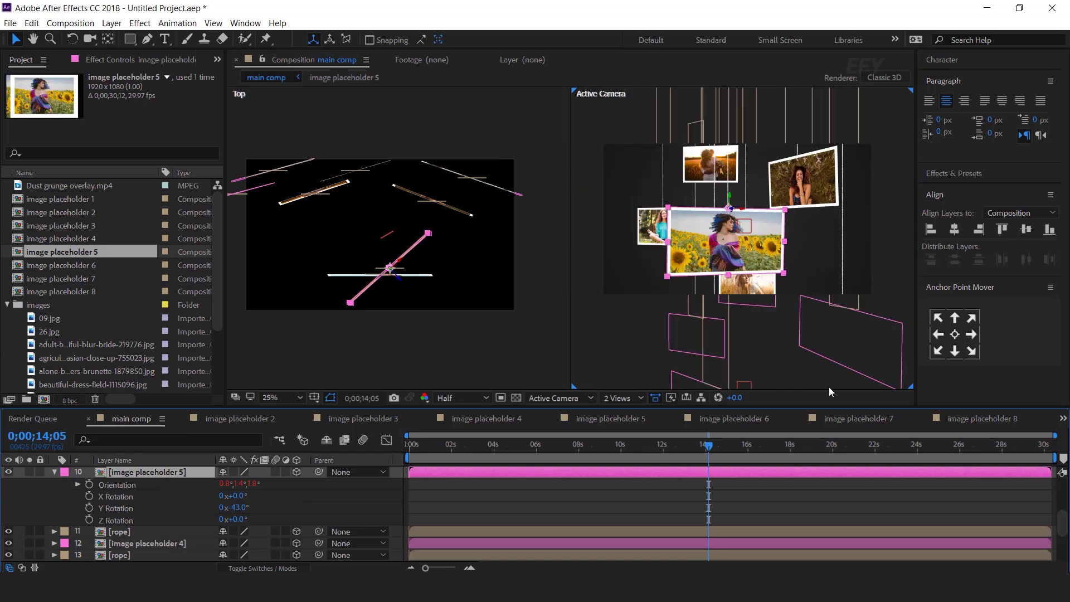
left_click(525, 522)
left_click(54, 472)
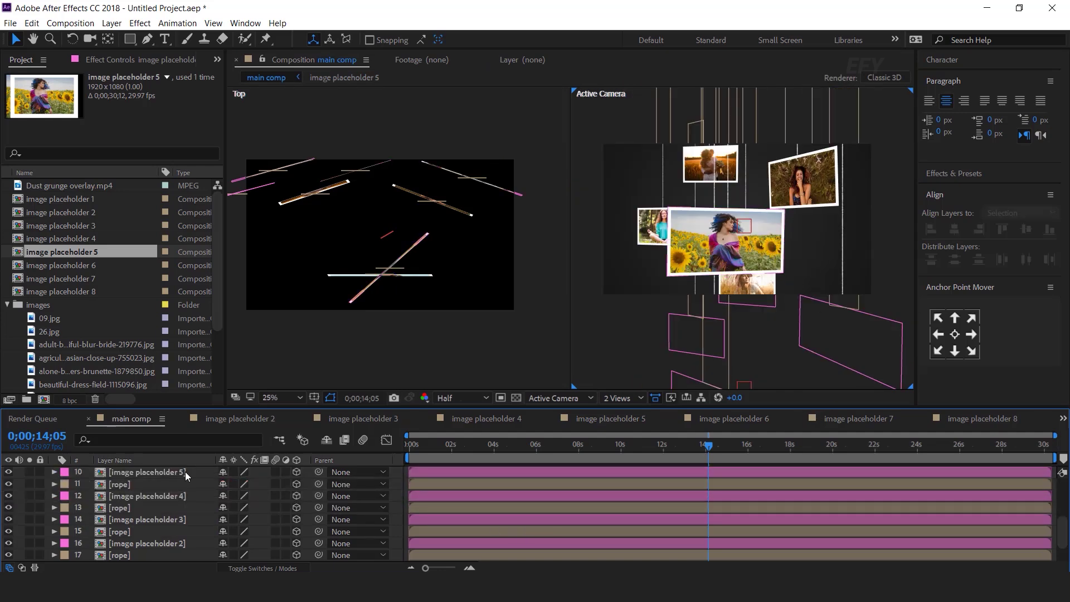
left_click(814, 176)
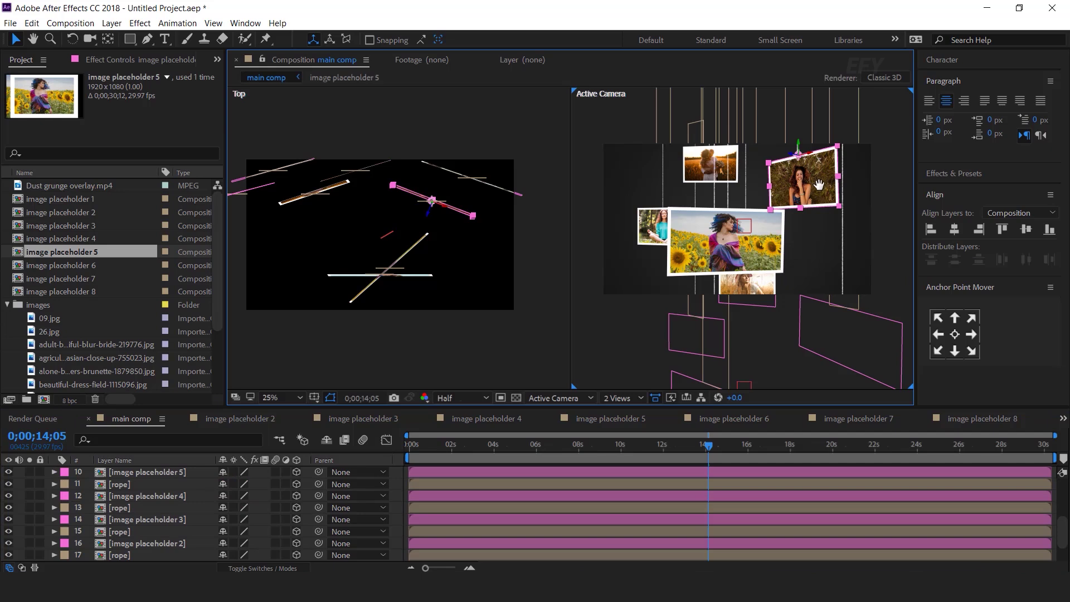
scroll(150, 515, "up", 1)
key("r")
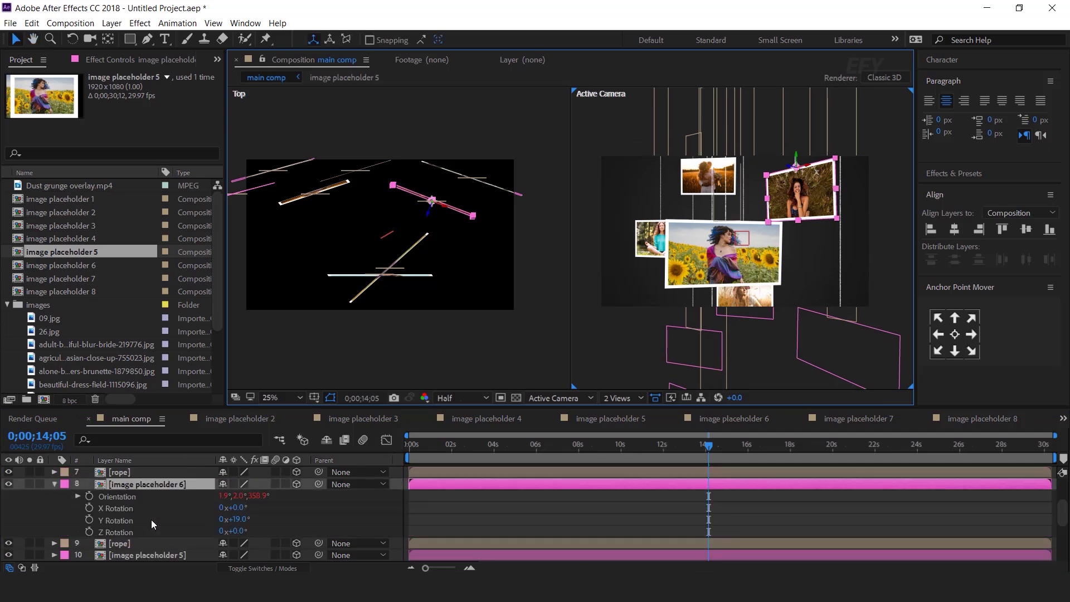
left_click_drag(230, 519, 193, 525)
left_click(802, 139, "shift")
left_click_drag(810, 215, 835, 240)
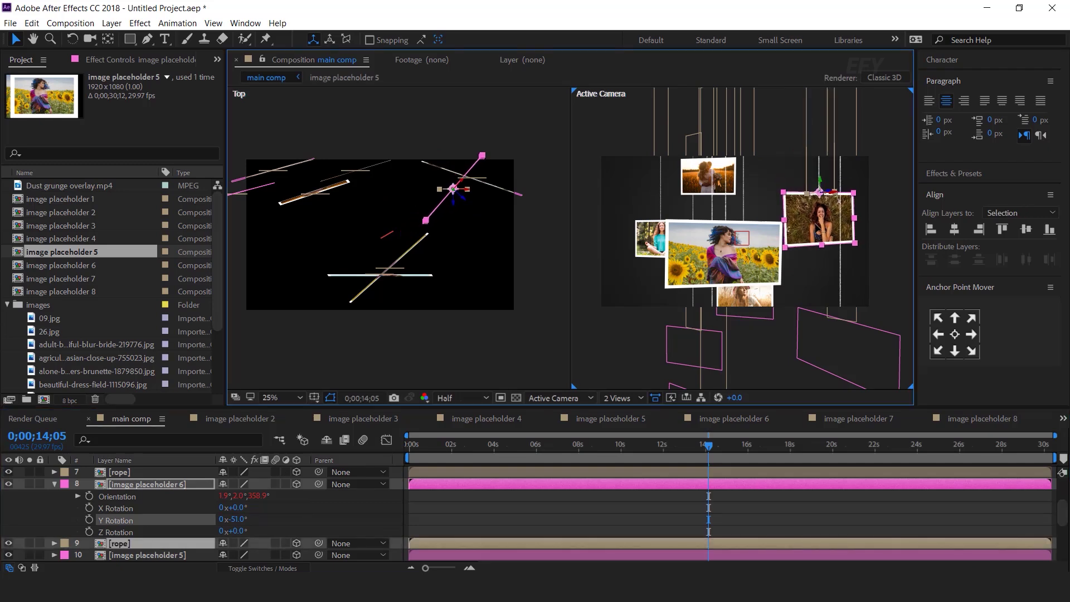
- Move image placeholder 7 and its rope up and left, so less of the photo sits behind the sunflower photo
left_click(653, 248)
left_click(658, 138, "shift")
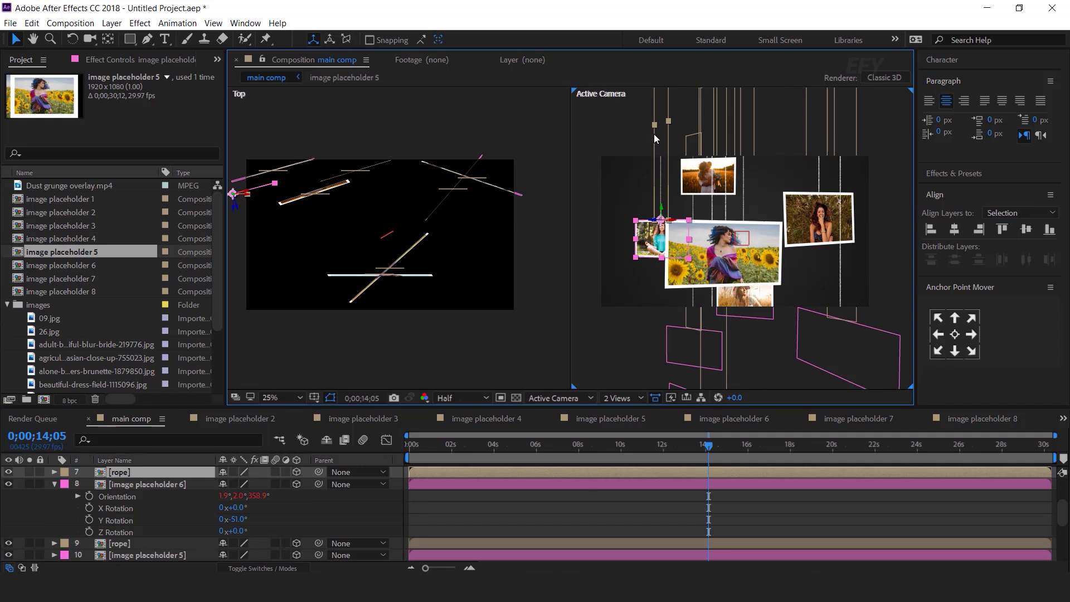
left_click_drag(654, 138, 608, 173)
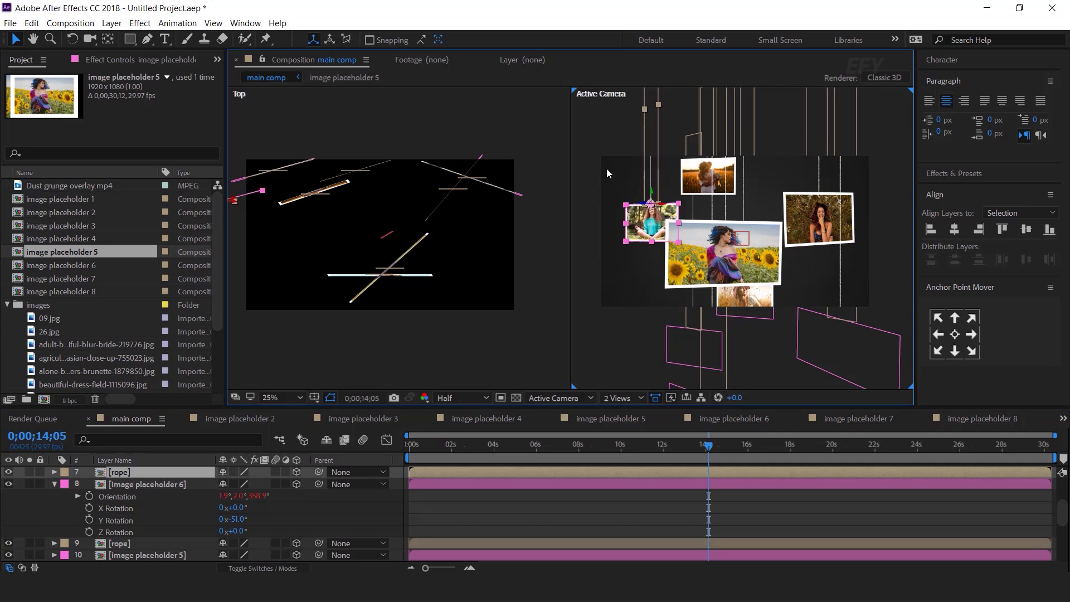
- Scale image placeholder 7 to 45% and shift it with its rope slightly farther left of the sunflower photo
scroll(115, 501, "up", 2)
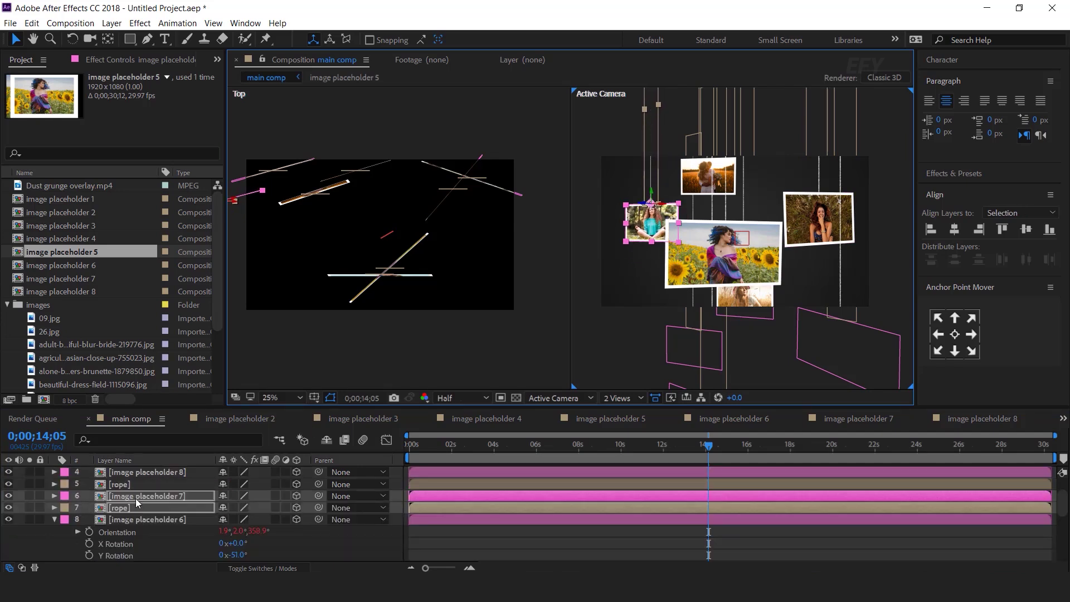
left_click(152, 495)
key("s")
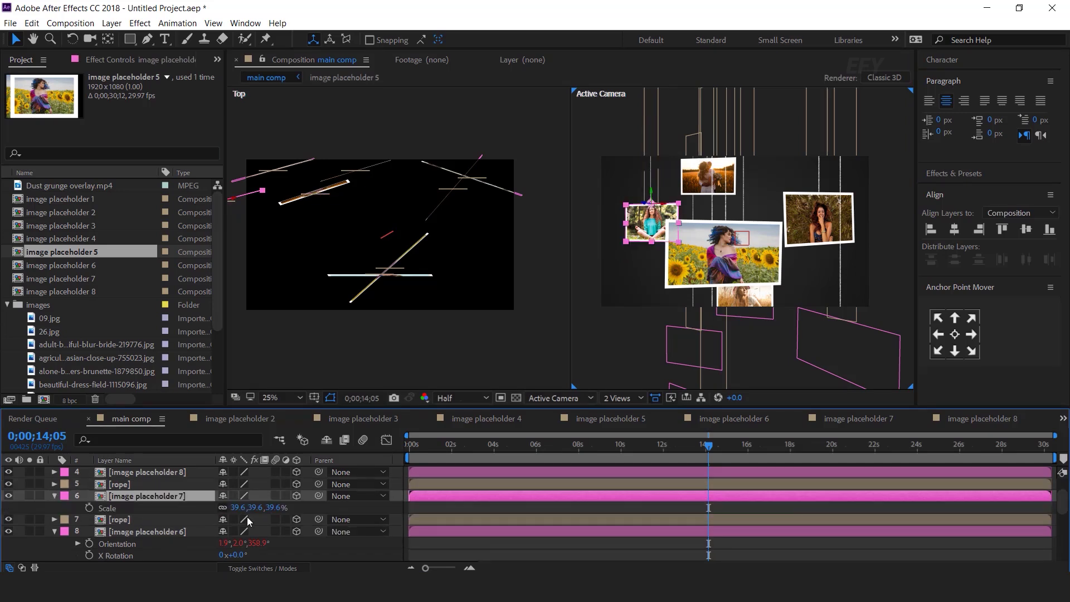
left_click(272, 507)
type("45")
key("Return")
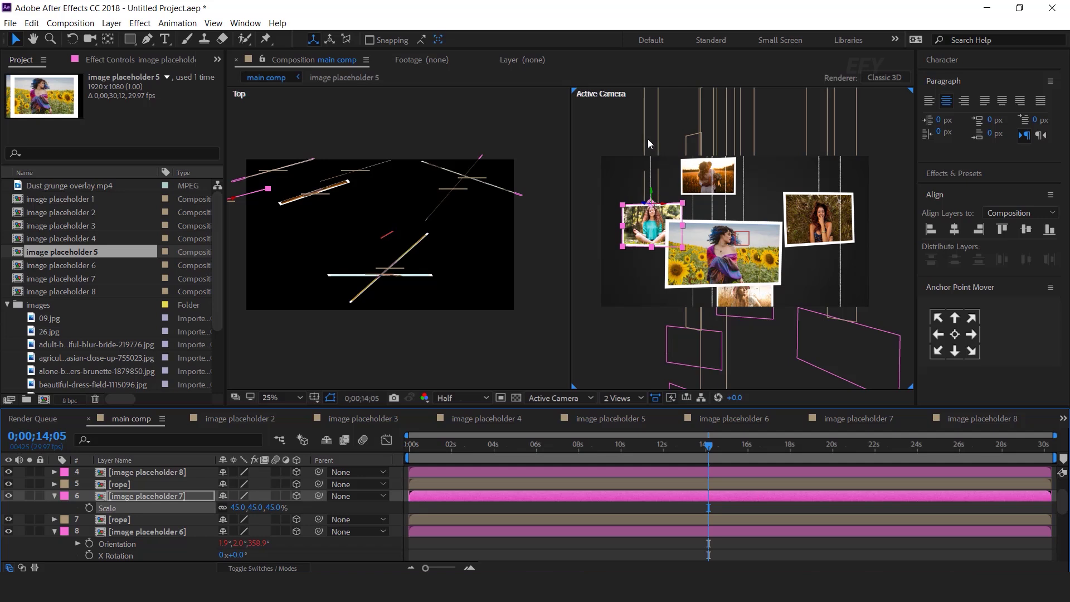
left_click(648, 140, "shift")
mouse_move(648, 224)
left_mouse_down()
mouse_move(629, 222)
mouse_move(646, 226)
left_mouse_up()
- Move image placeholder 8, the couple photo, together with its rope right and slightly down, above the sunflower photo
left_click(690, 188)
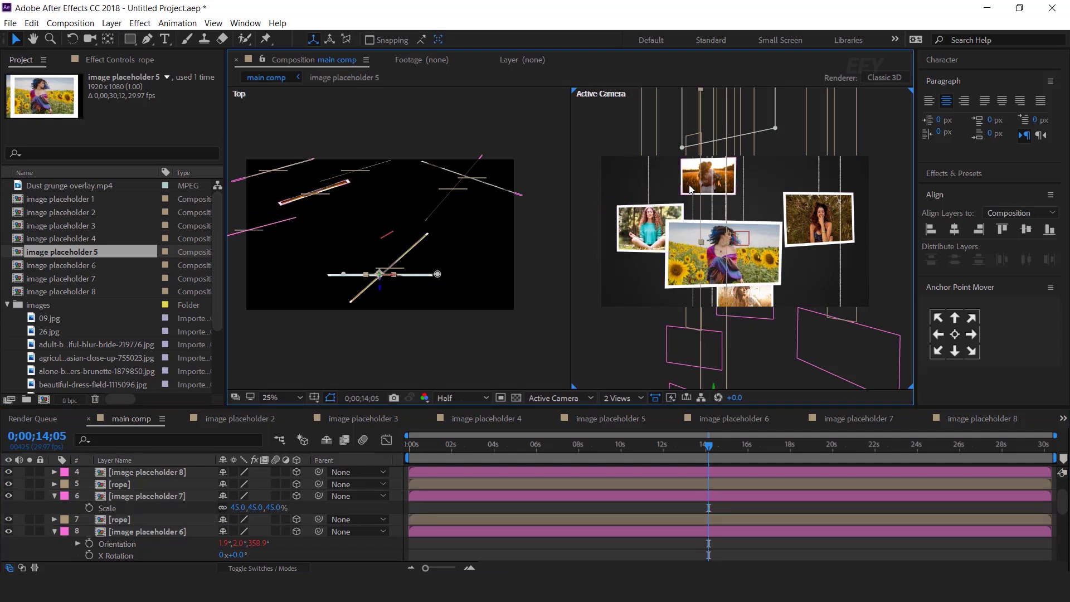
left_click(691, 186)
left_click(188, 482, "shift")
scroll(188, 481, "up", 3)
left_click_drag(701, 181, 728, 194)
left_click(728, 541)
- Set the Y rotation of image placeholder 5, the sunflower photo, to -31°
left_click(770, 281)
scroll(771, 280, "up", 2)
key("r")
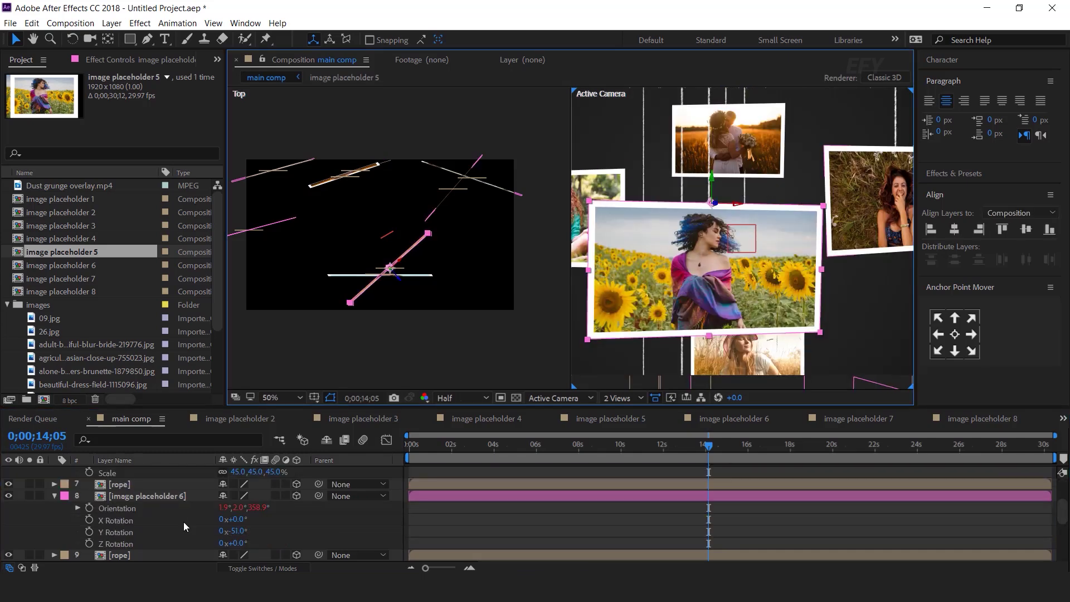
scroll(184, 526, "down", 1)
key("r")
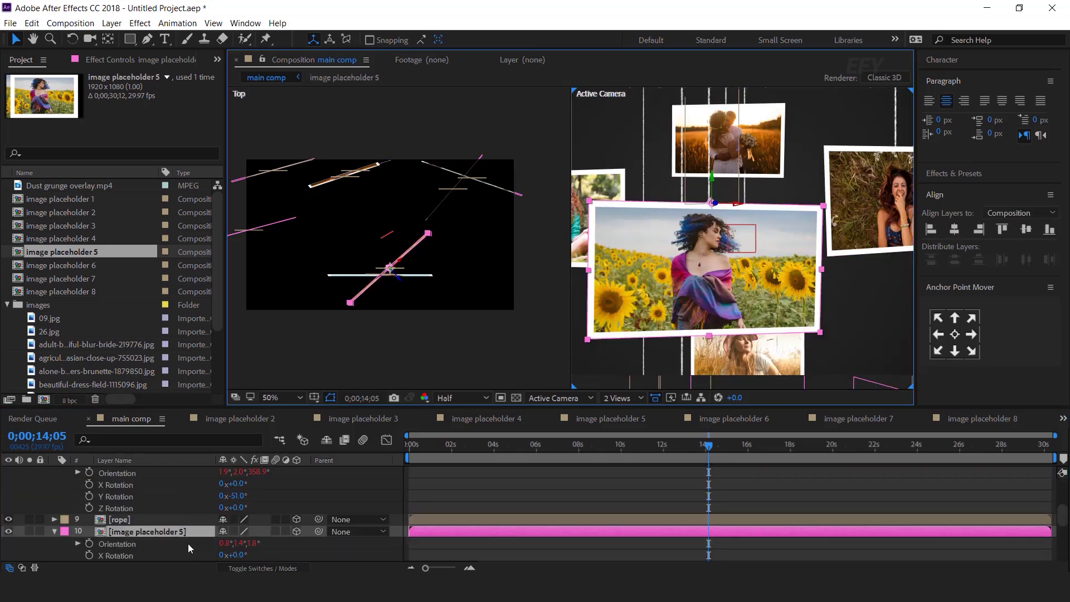
scroll(189, 547, "down", 1)
left_click_drag(244, 531, 254, 531)
left_click(791, 518)
- Inspect the photo group in the camera view up close, checking how the ropes and frames overlap around the sunflower photo
scroll(769, 280, "down", 2)
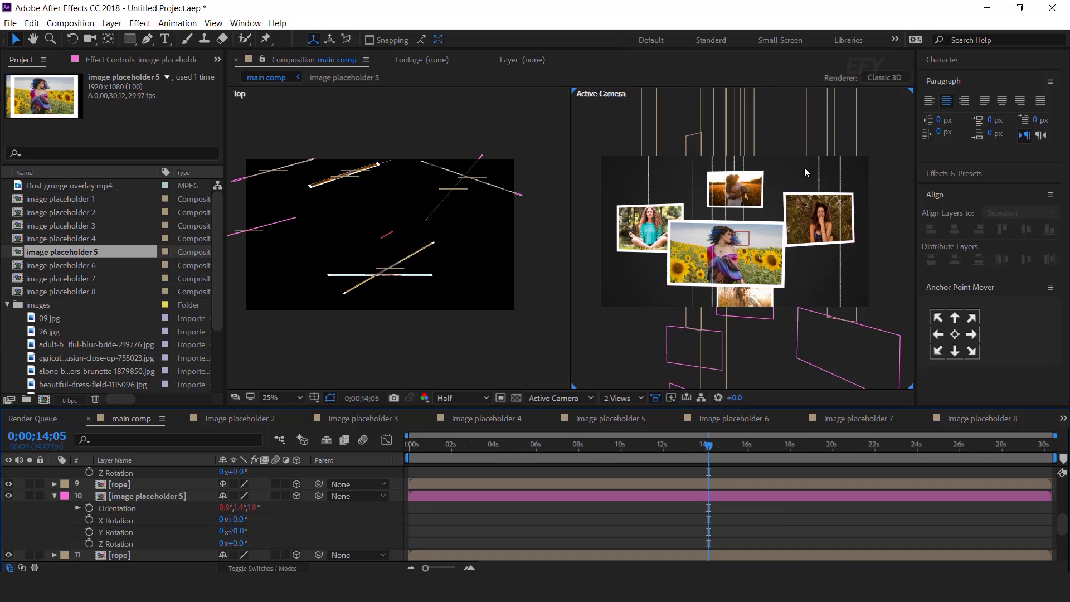
scroll(804, 167, "up", 2)
key("h")
left_click_drag(681, 191, 728, 283)
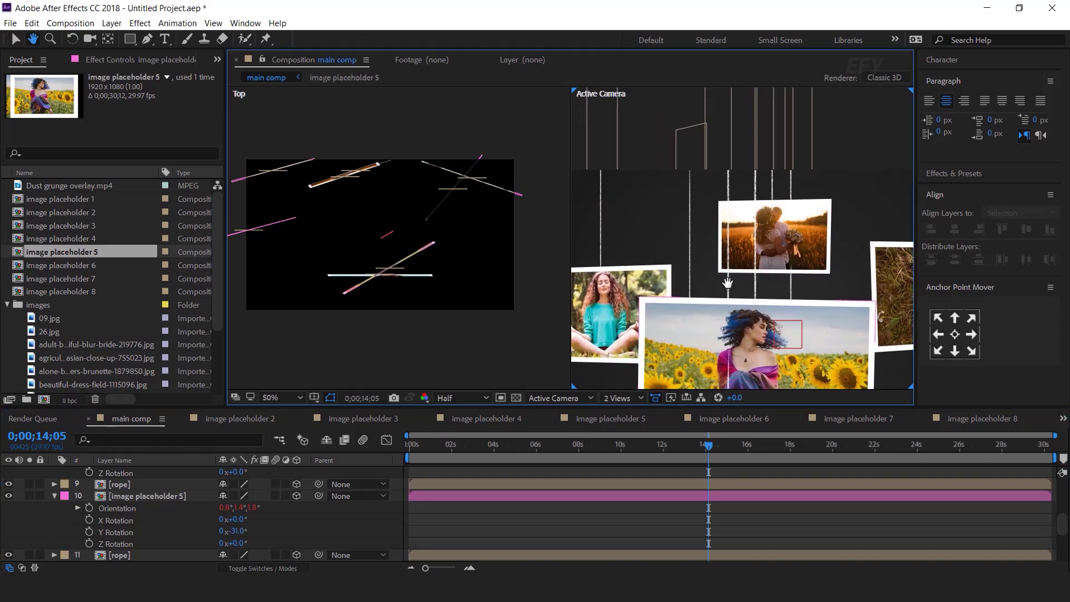
scroll(728, 282, "down", 2)
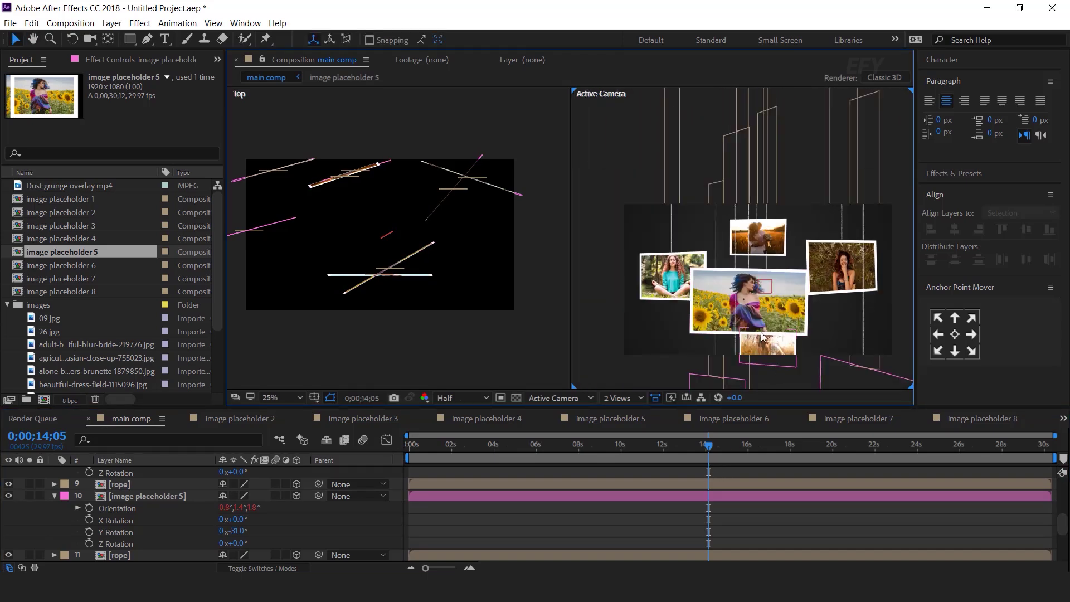
scroll(744, 330, "up", 2)
key("space")
left_click_drag(752, 341, 728, 180)
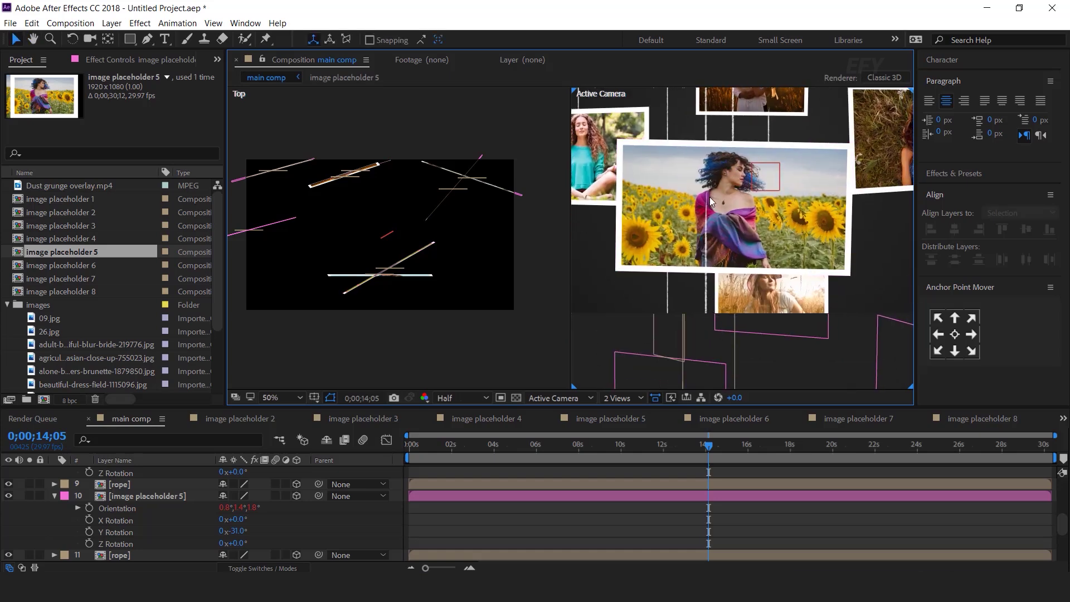
- Select the large beach photo together with its rope and move both slightly farther back from the camera in the Top view
left_click(744, 287)
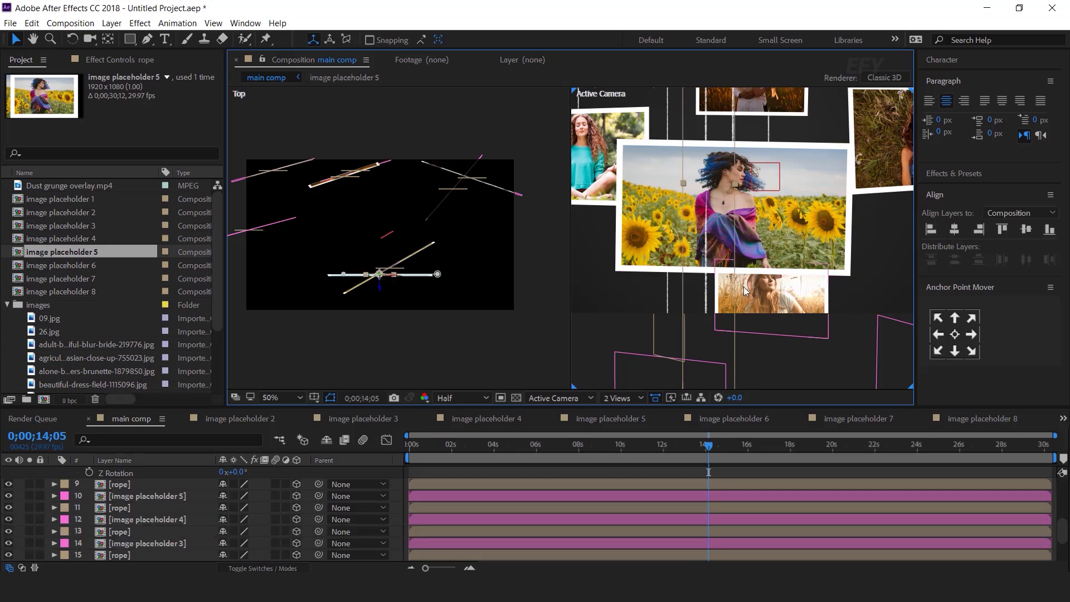
scroll(744, 286, "down", 2)
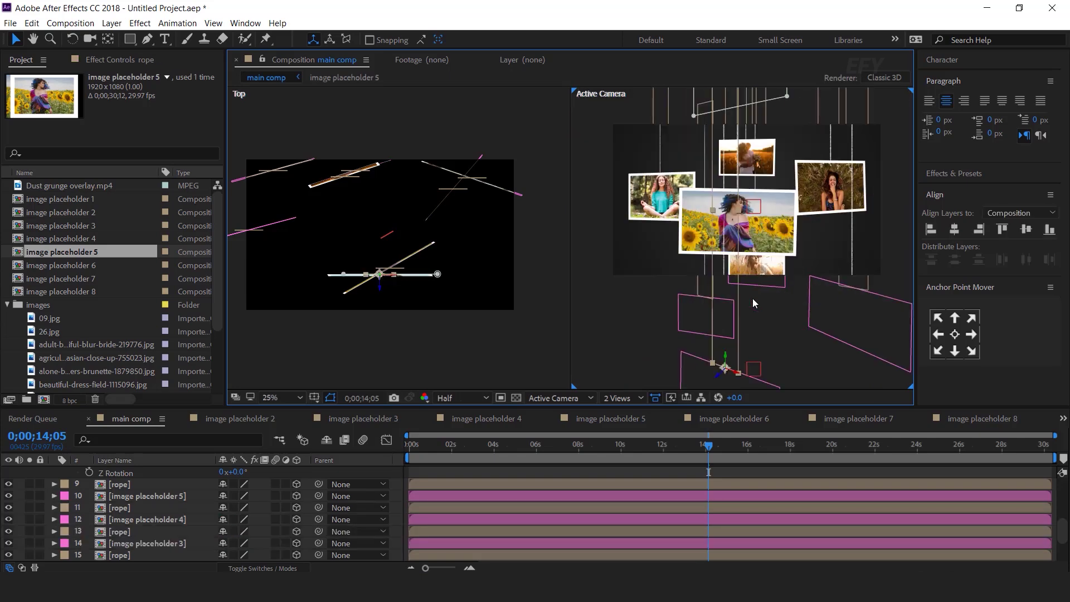
left_click_drag(789, 323, 784, 289)
left_click(734, 370)
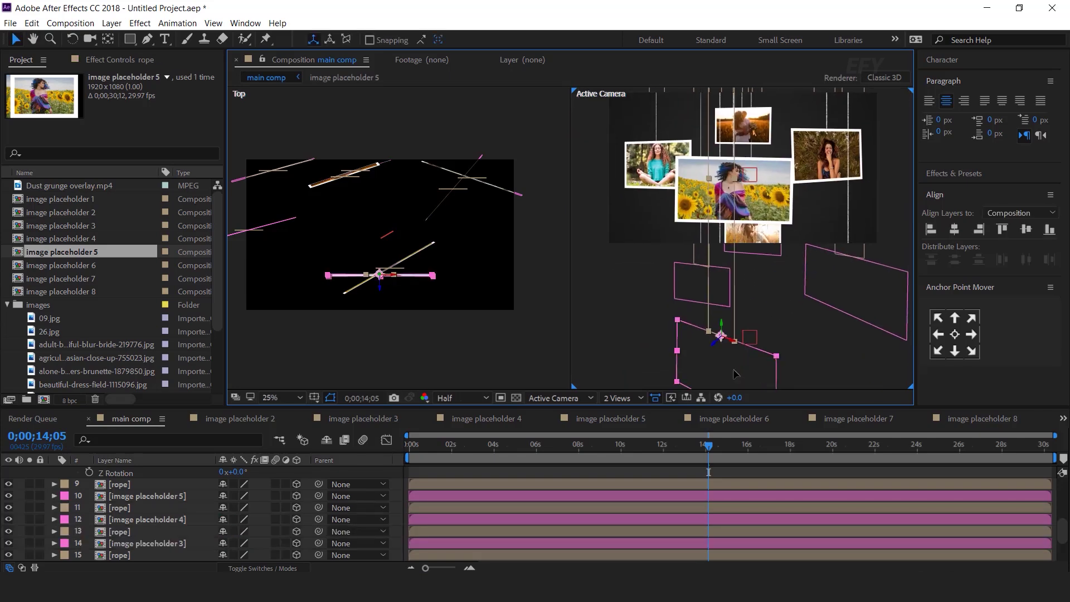
scroll(724, 296, "up", 2)
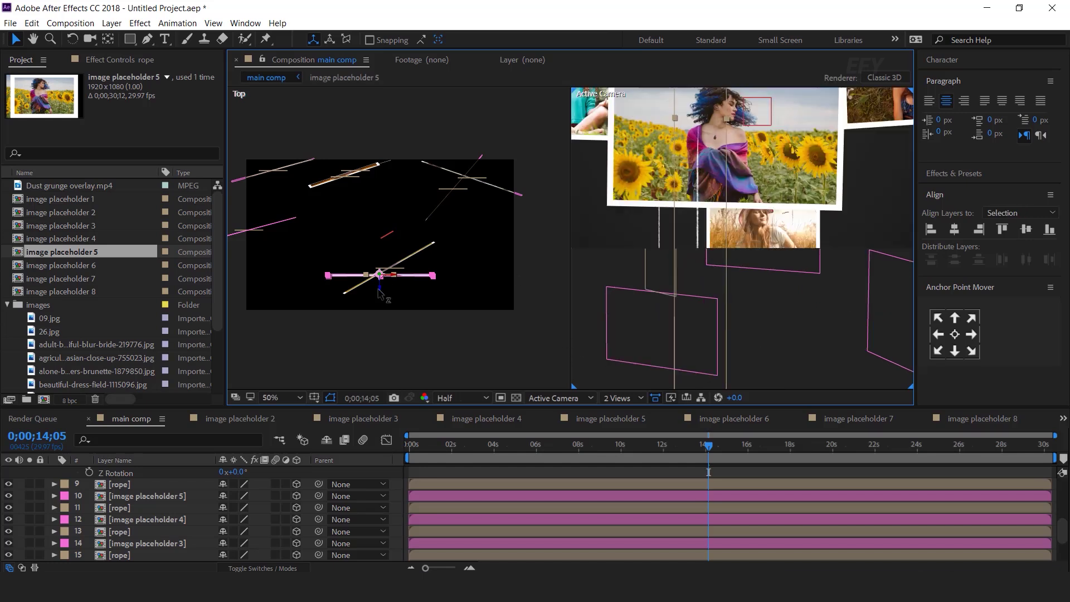
left_click_drag(380, 289, 388, 287)
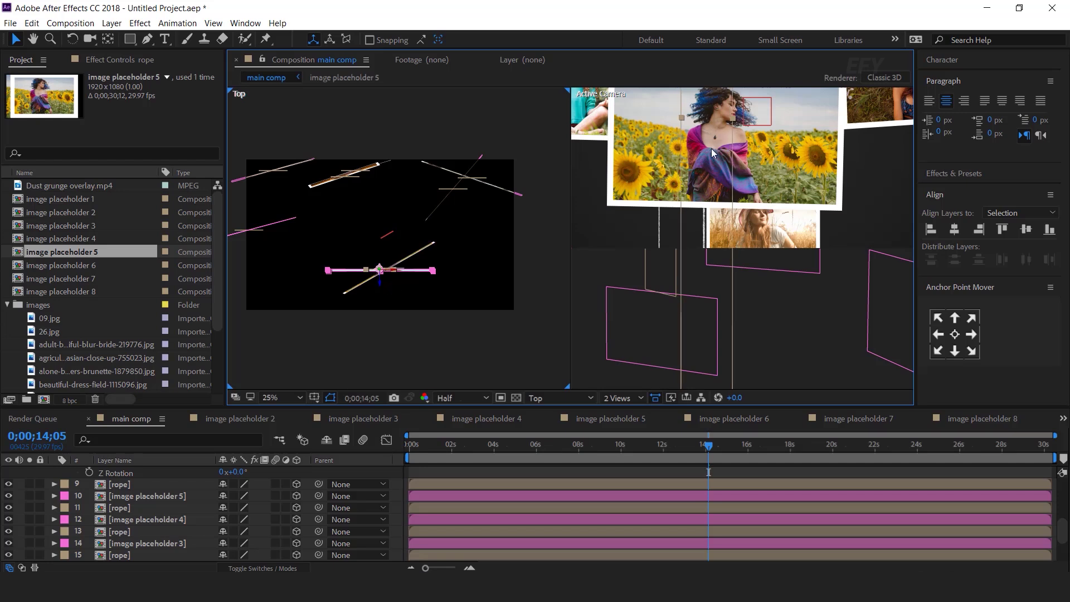
left_click_drag(720, 161, 722, 219)
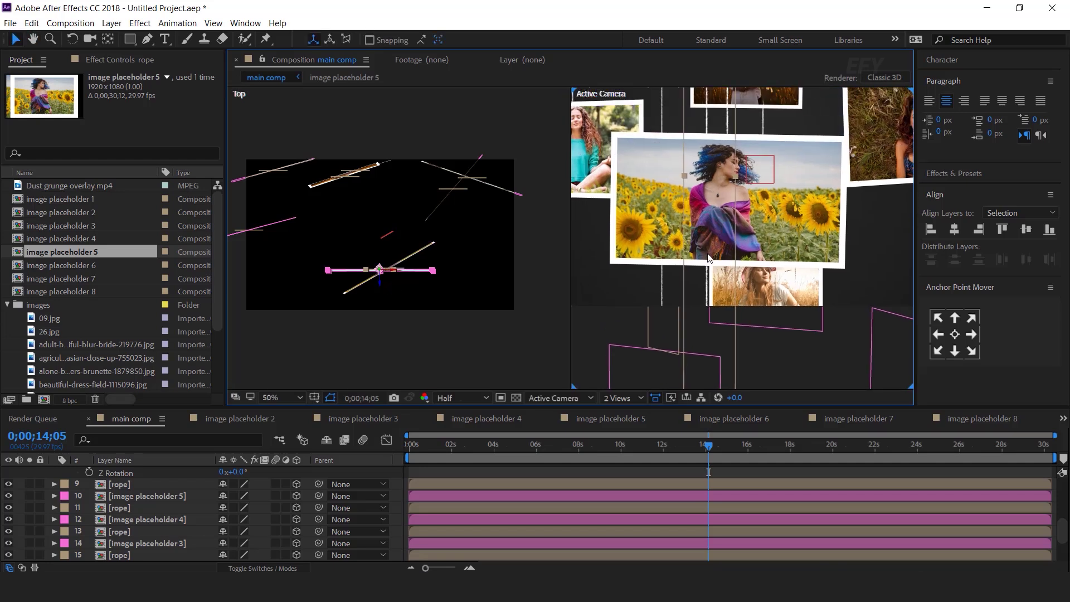
- Play the main comp from the first frame and review the camera move past the photos
left_click(721, 471)
left_click_drag(708, 447, 377, 454)
scroll(743, 239, "up", 1)
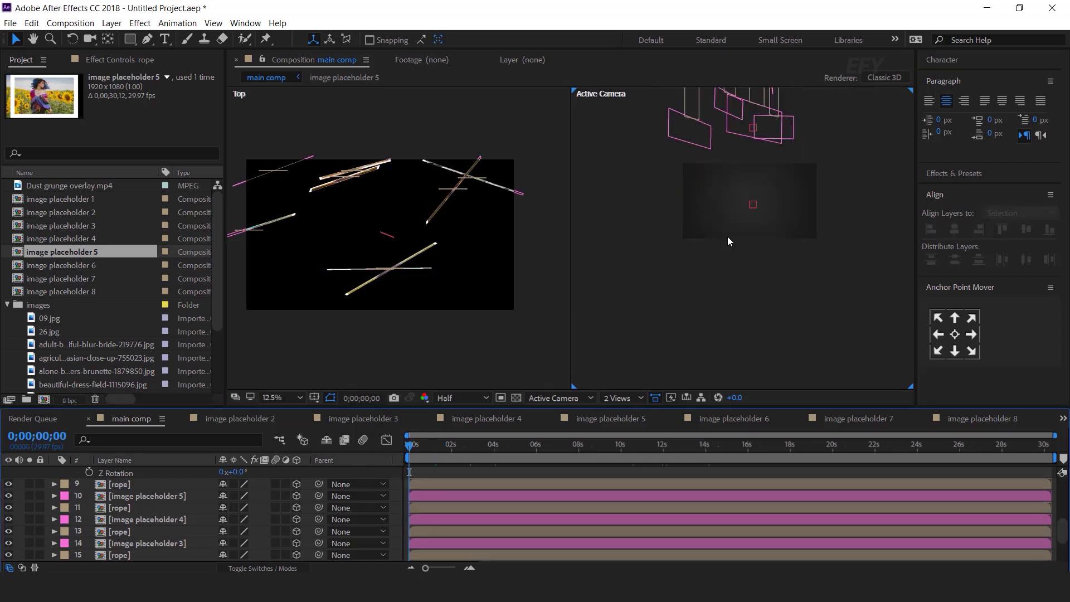
left_click_drag(752, 296, 724, 383)
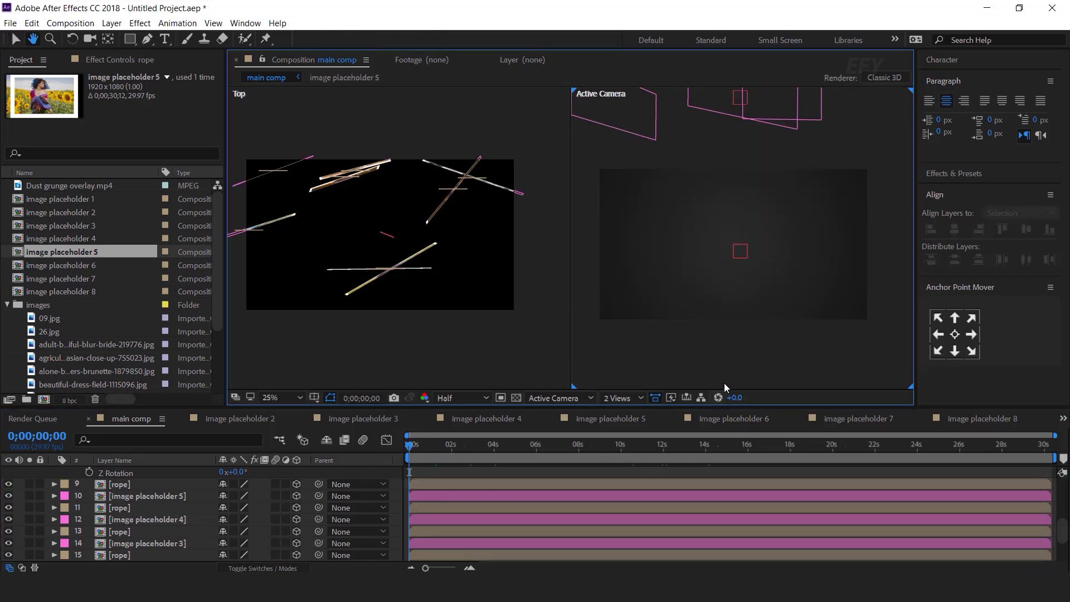
key("space")
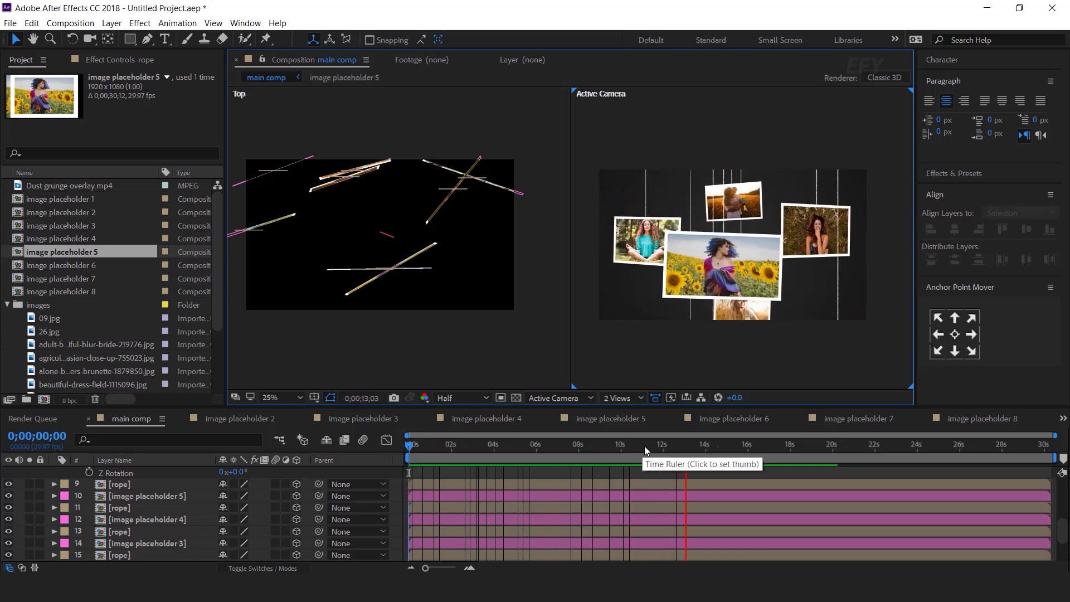
left_click_drag(707, 446, 623, 452)
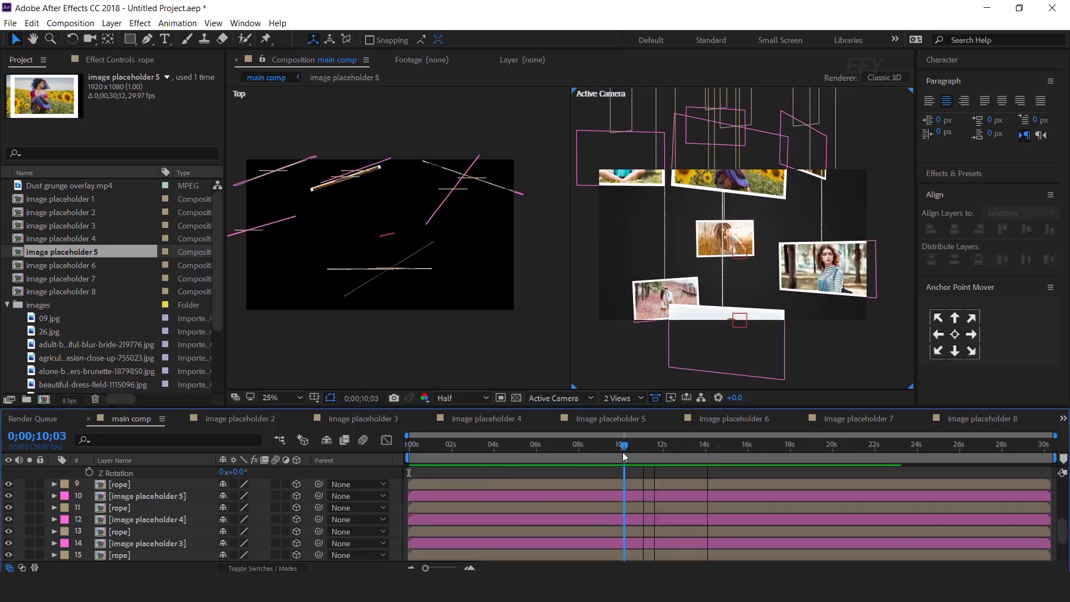
- Show only the Active Camera view at 0;00;05;05 and turn on Depth of Field in the Camera 1 options
scroll(198, 514, "up", 5)
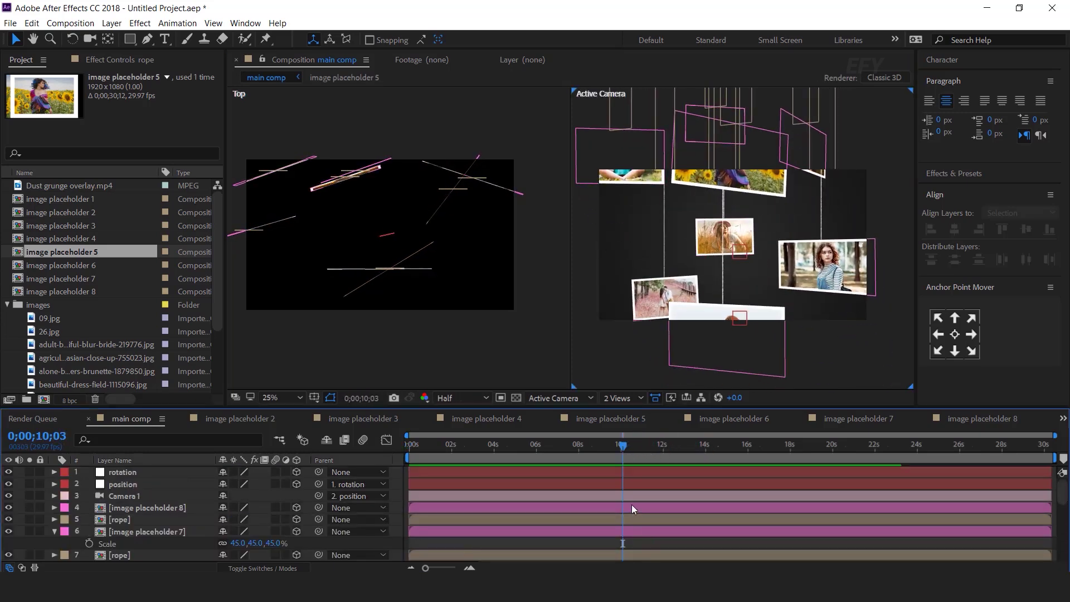
left_click(633, 484)
left_click(136, 495)
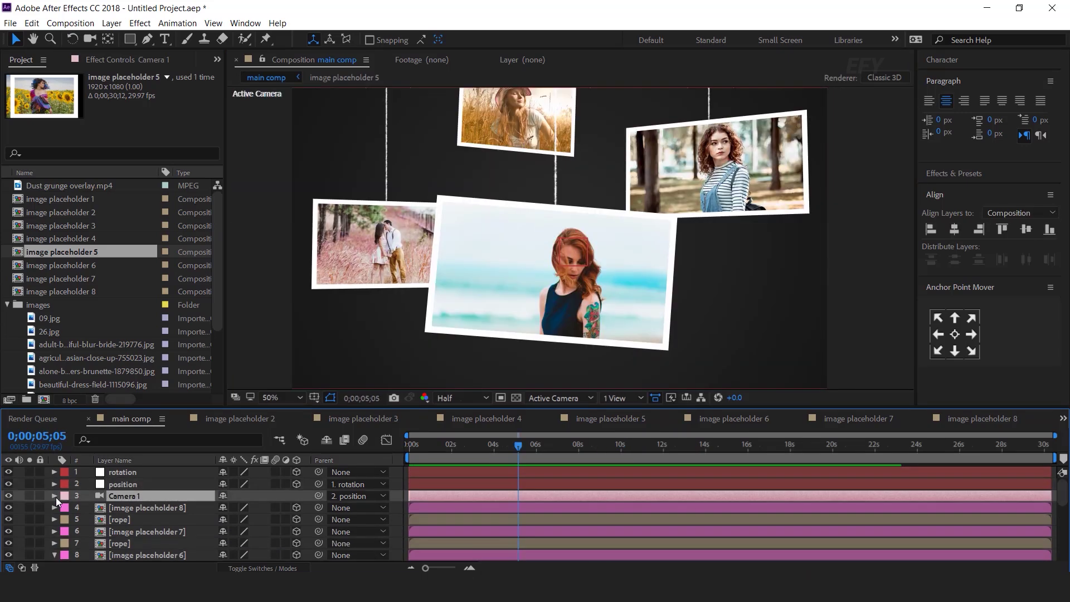
left_click(54, 495)
left_click(66, 520)
scroll(112, 516, "down", 2)
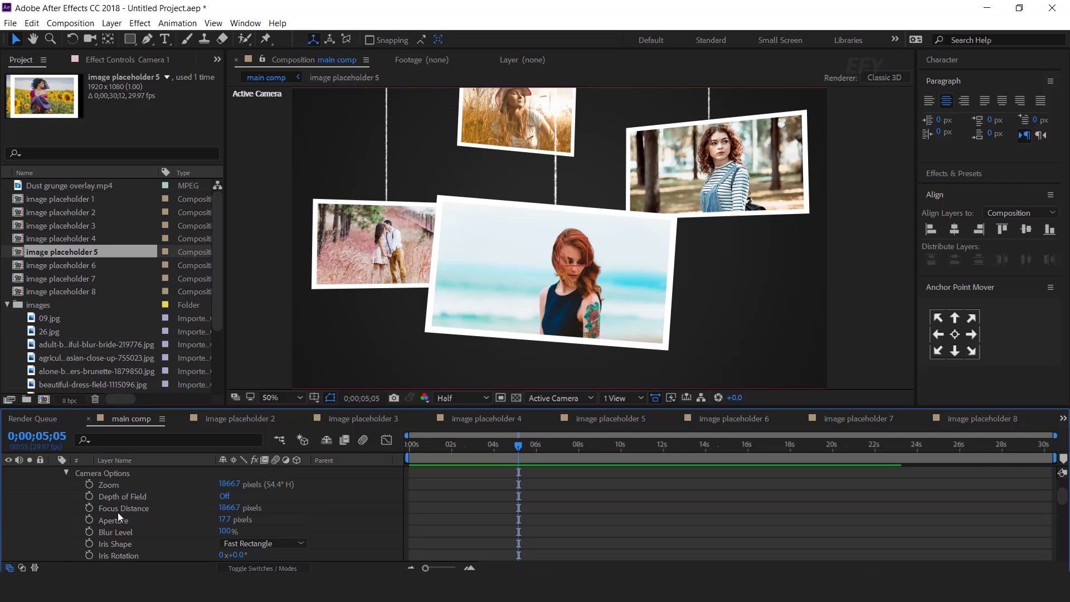
left_click(111, 522)
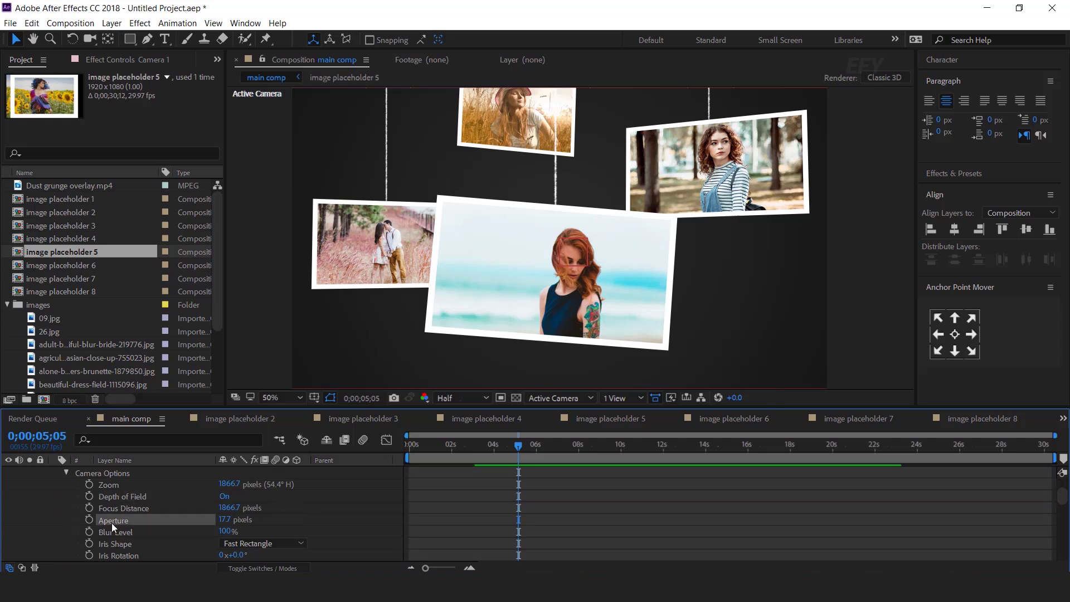
- Set the aperture of Camera 1 to 300 pixels
left_click(226, 520)
type("300")
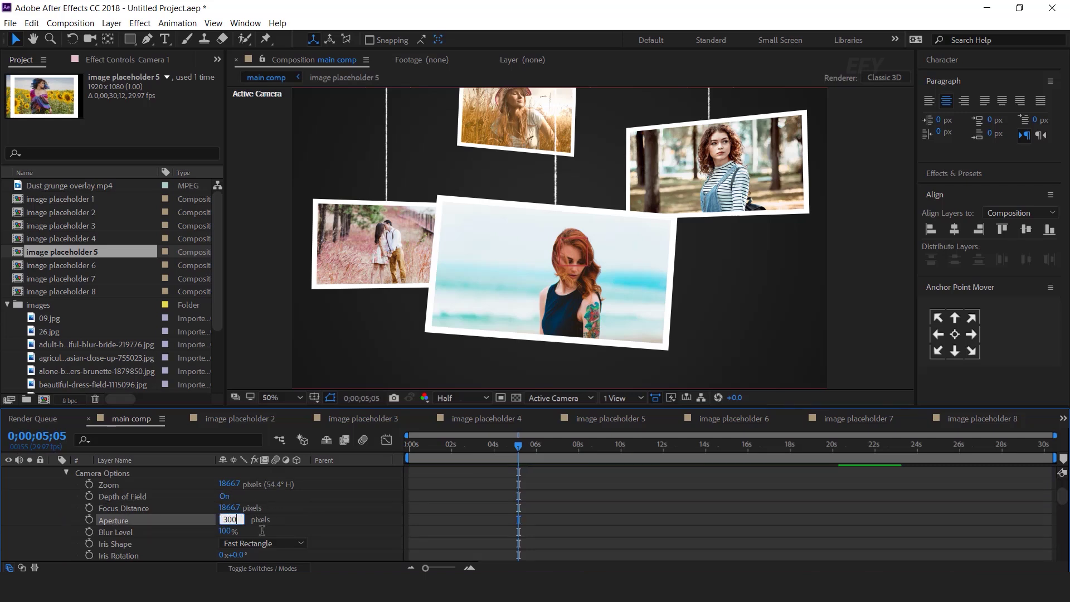
key("Return")
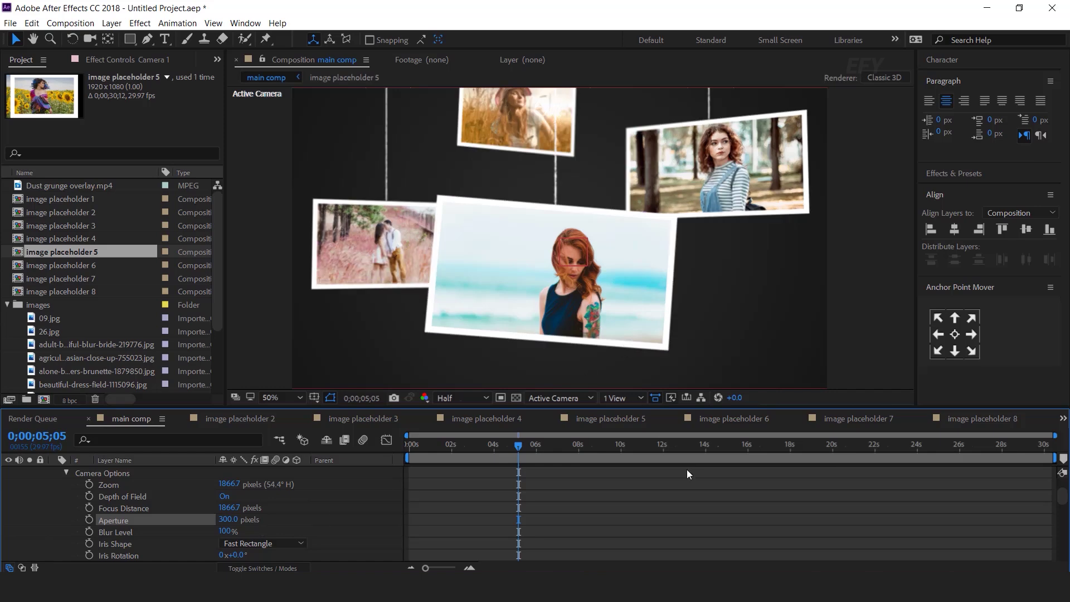
- Reveal the position null's keyframes and move the current time to its second Position keyframe at 0;00;03;00
scroll(592, 486, "up", 2)
left_click_drag(518, 446, 464, 454)
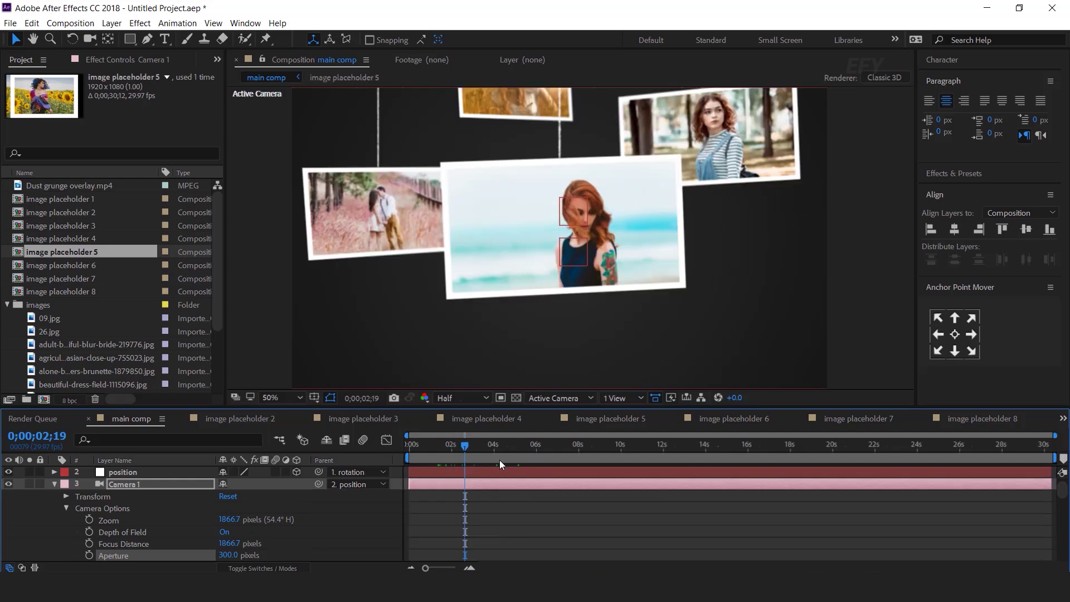
left_click(508, 472)
key("u")
left_click_drag(479, 449, 471, 451)
left_click(477, 499)
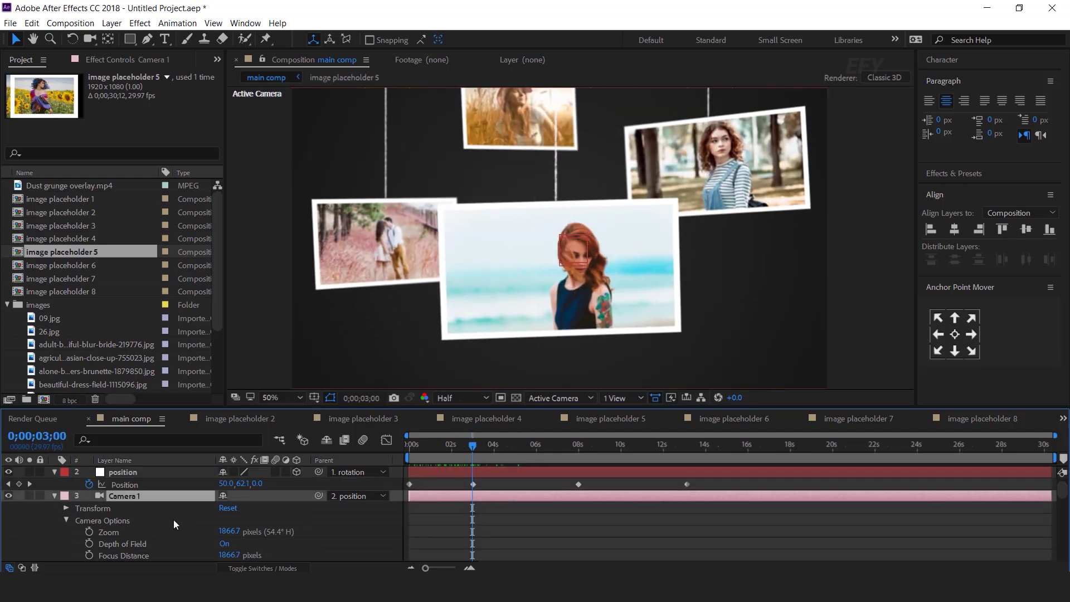
- Set the Focus Distance of Camera 1 to 1565.7 pixels to bring the large beach photo into focus
scroll(221, 549, "down", 2)
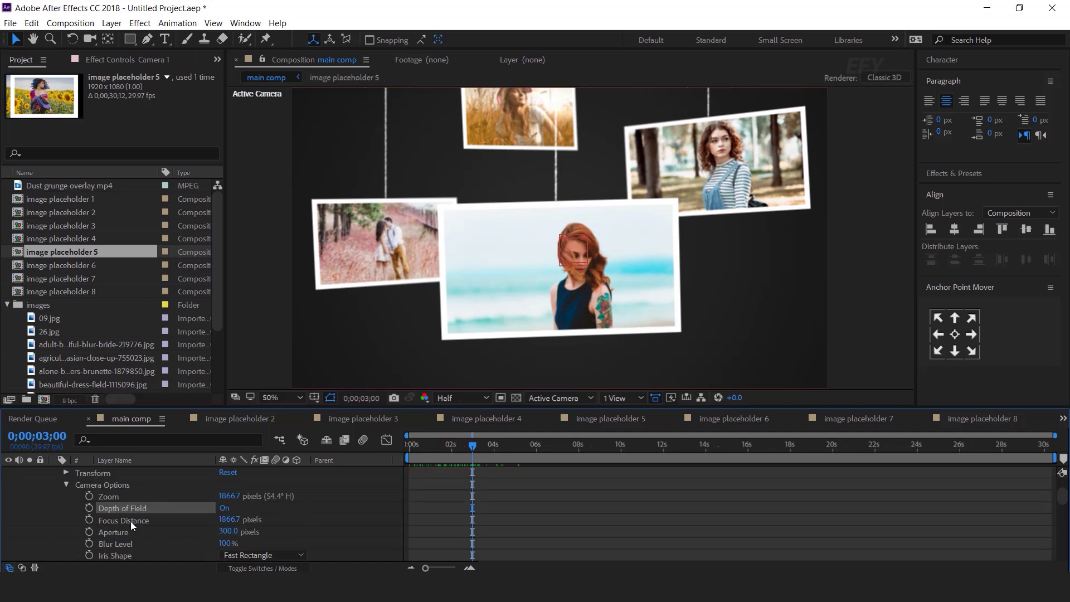
left_click(131, 521)
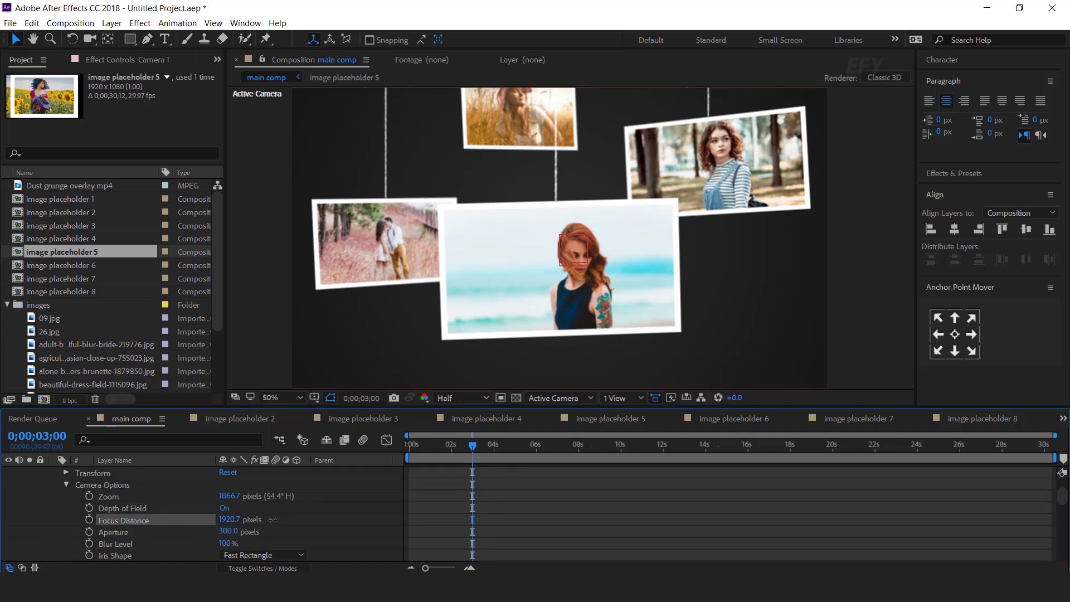
key("period")
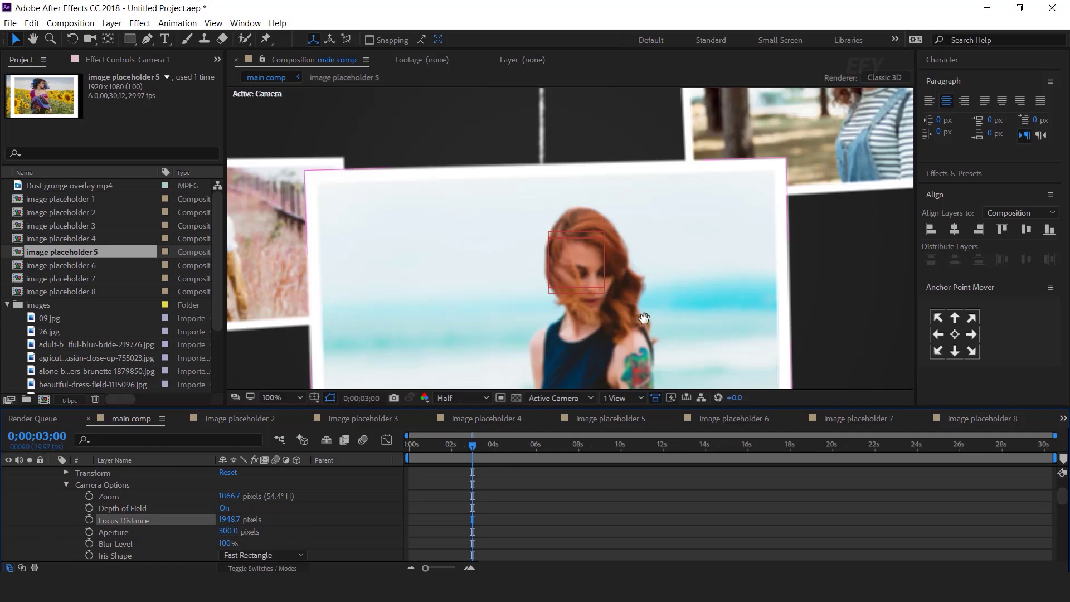
left_click_drag(644, 318, 692, 225)
left_click_drag(229, 519, 136, 523)
left_click_drag(411, 249, 381, 301)
left_click_drag(229, 520, 215, 520)
left_click(335, 512)
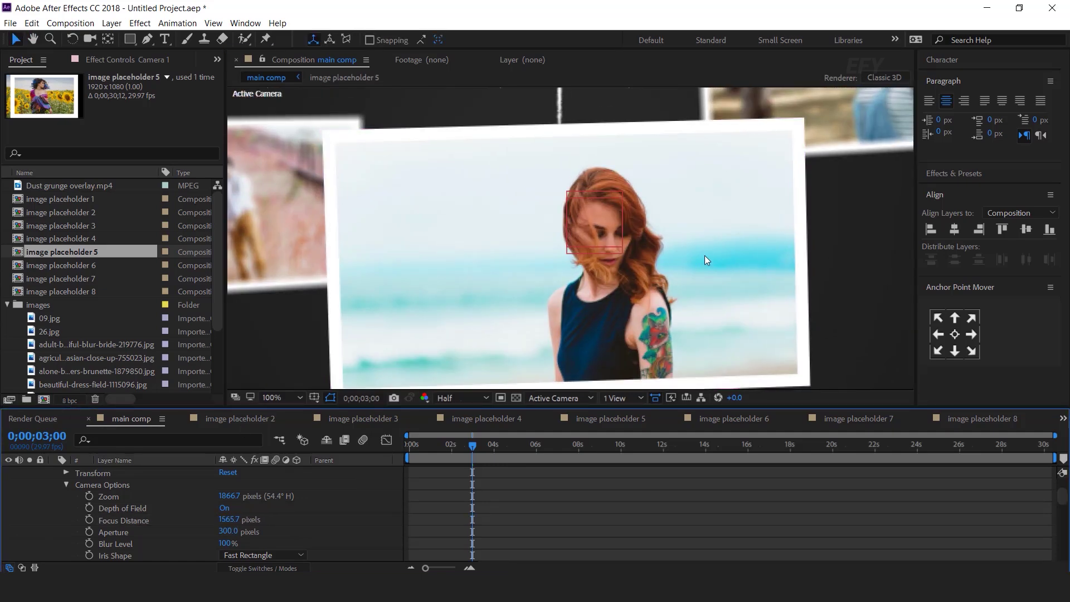
scroll(705, 260, "down", 3)
scroll(704, 260, "up", 2)
left_click_drag(642, 255, 639, 286)
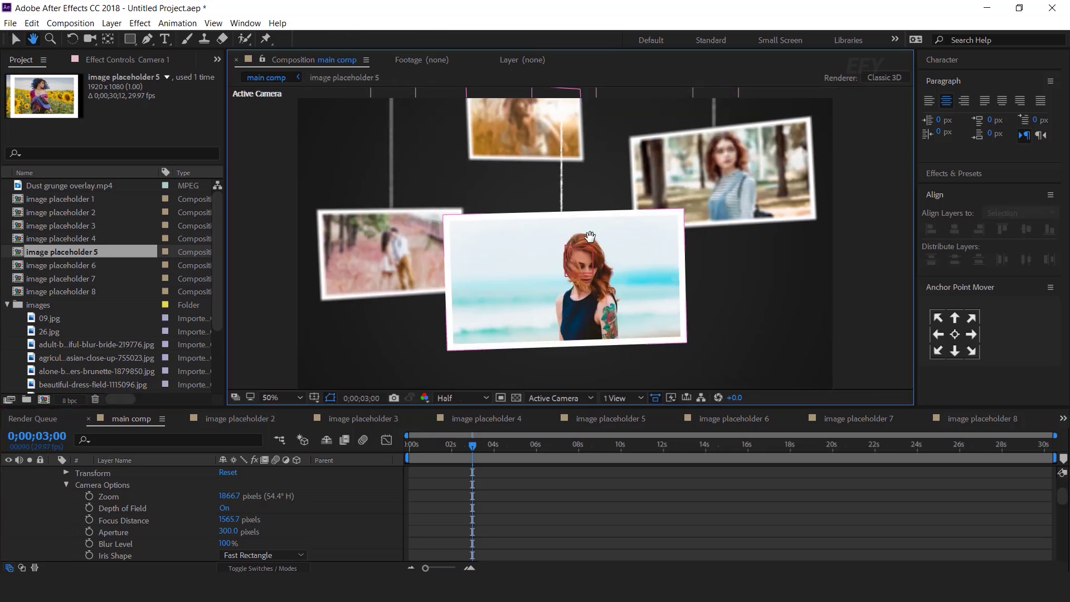
key("v")
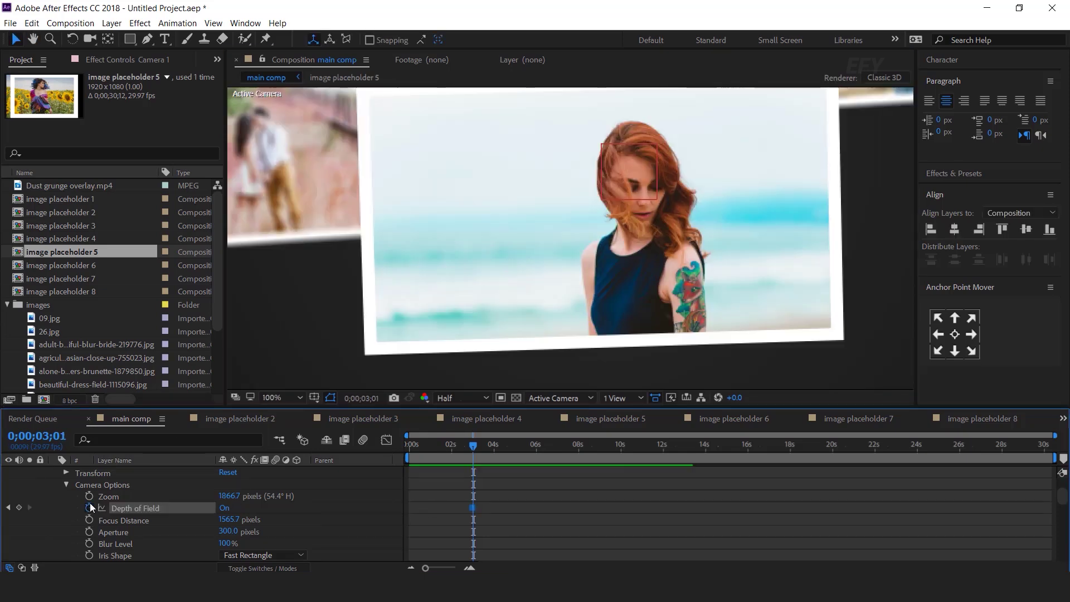
- Keyframe the camera's Focus Distance at 0;00;03;01 and add a keyframe with the same value at 0;00;07;29
left_click(87, 518)
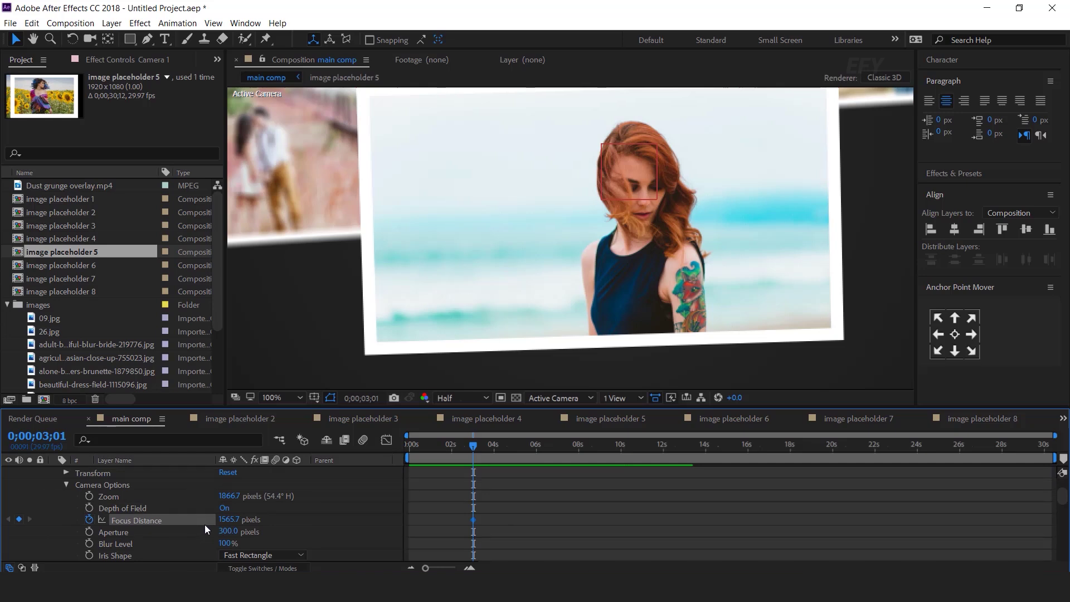
scroll(497, 525, "up", 3)
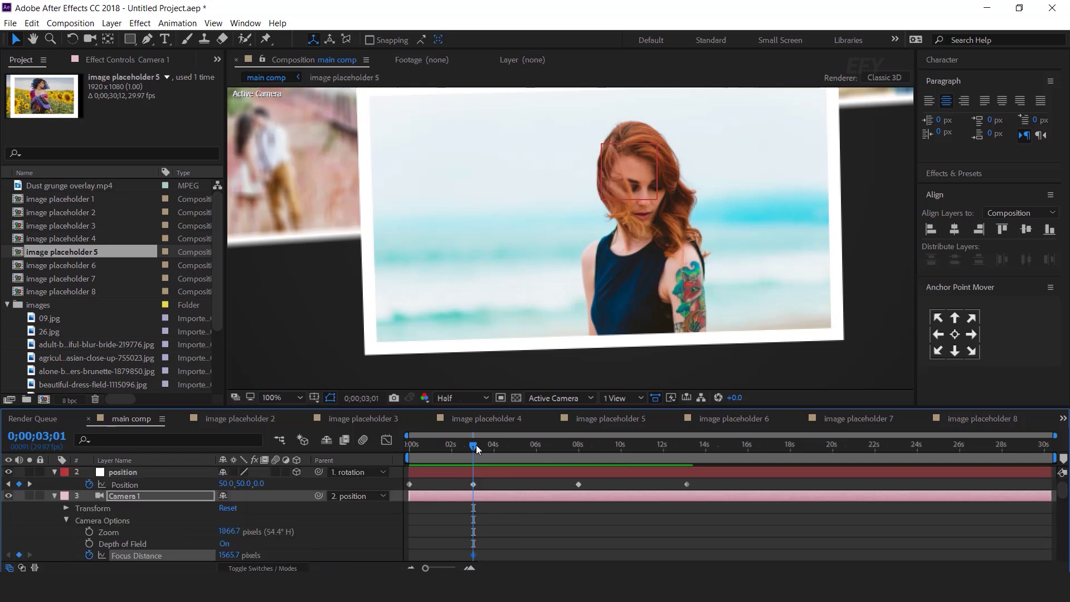
left_click_drag(477, 446, 581, 452)
left_click(578, 497)
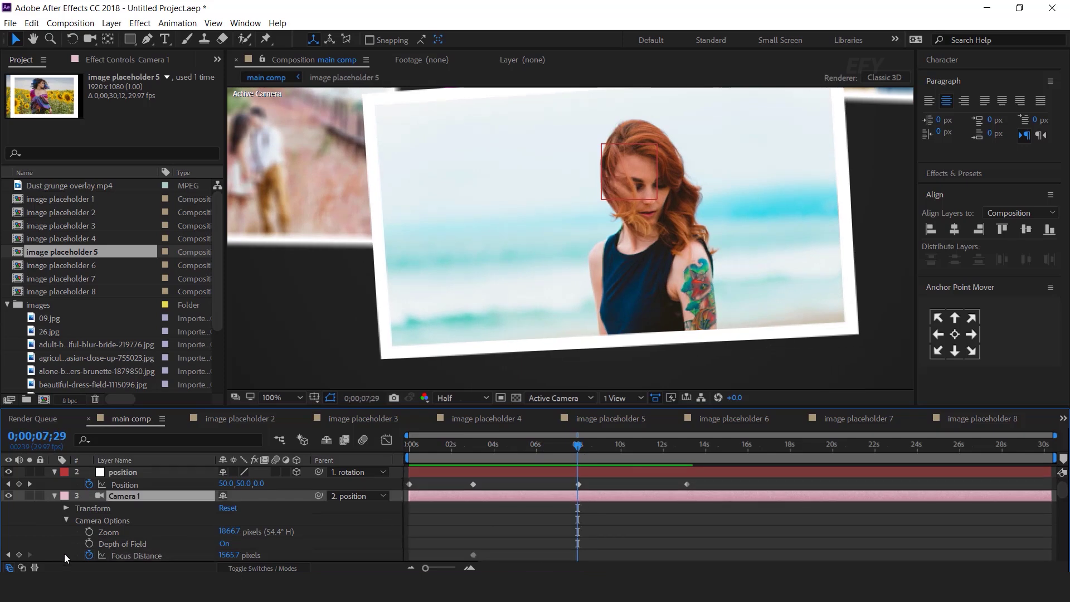
left_click(19, 555)
scroll(182, 539, "down", 3)
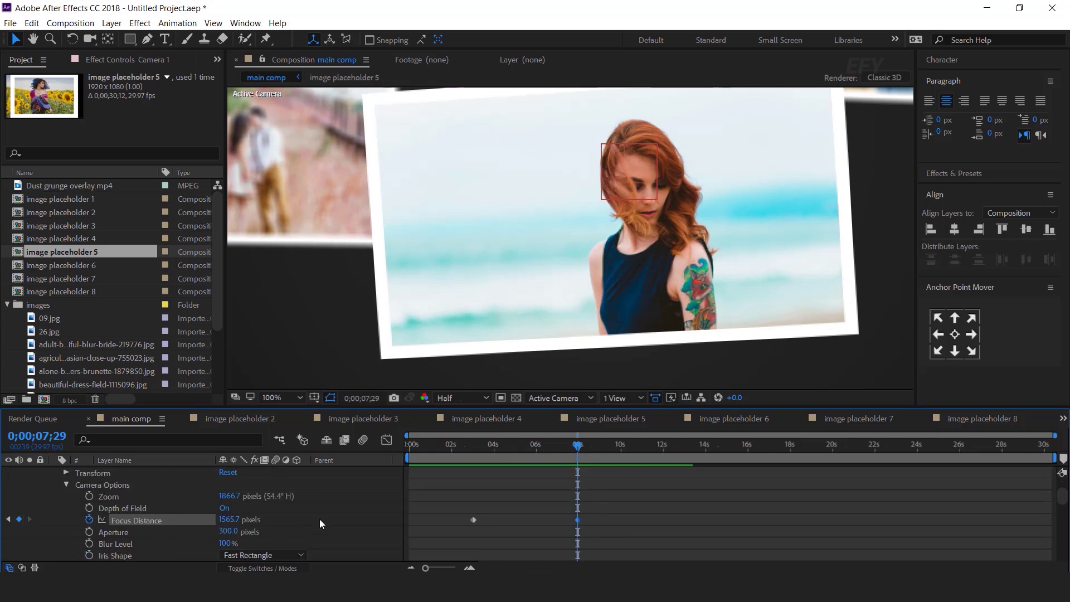
- Keyframe the Focus Distance at 1665.7 pixels at 0;00;13;03 for the sunflower photo
left_click(646, 443)
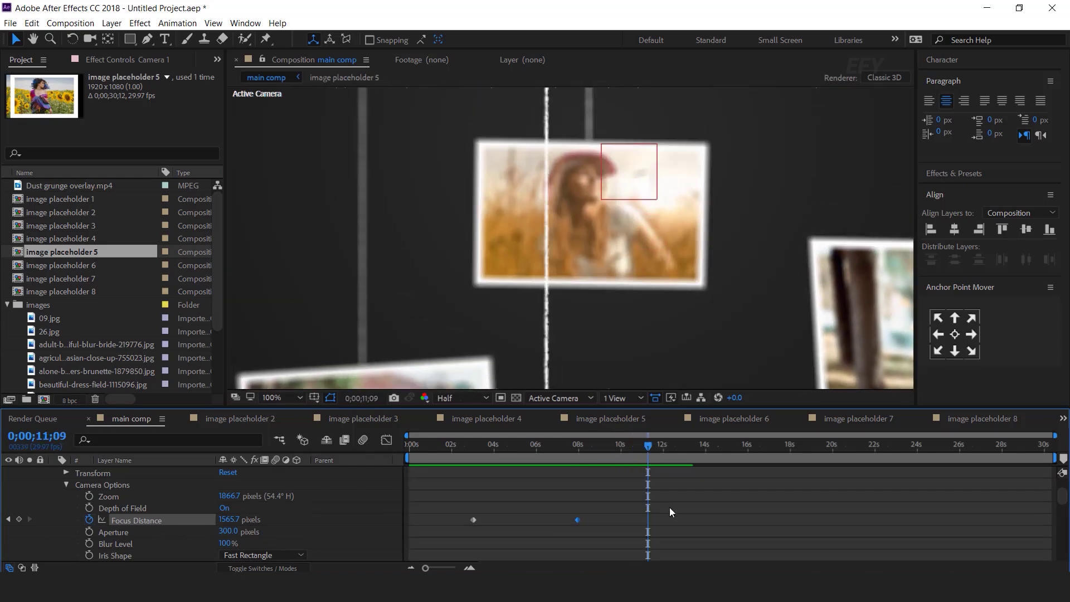
scroll(670, 508, "up", 3)
left_click_drag(646, 442, 683, 448)
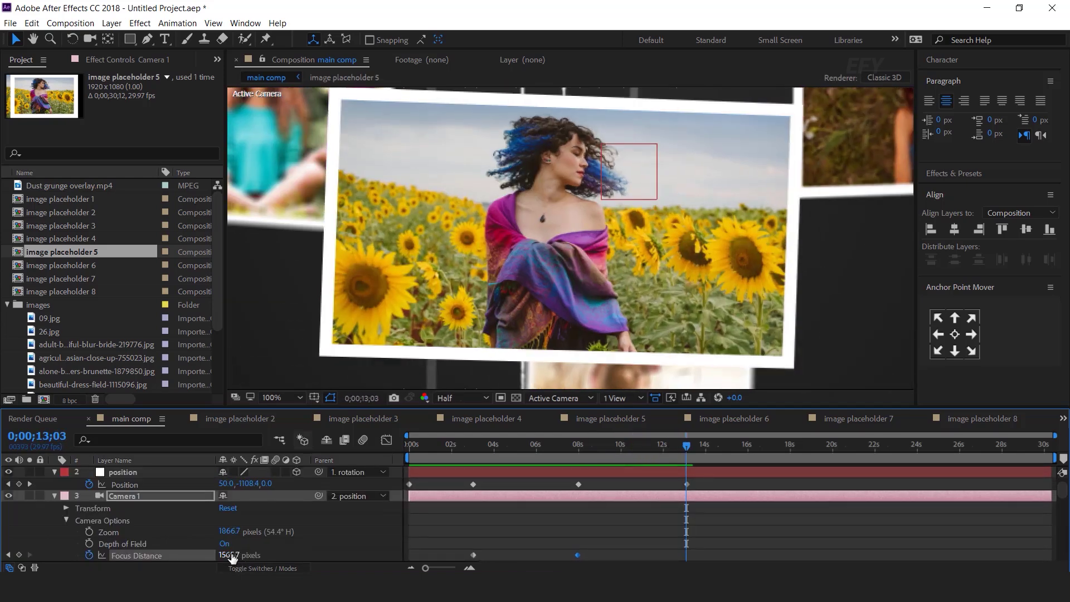
left_click_drag(227, 554, 281, 551)
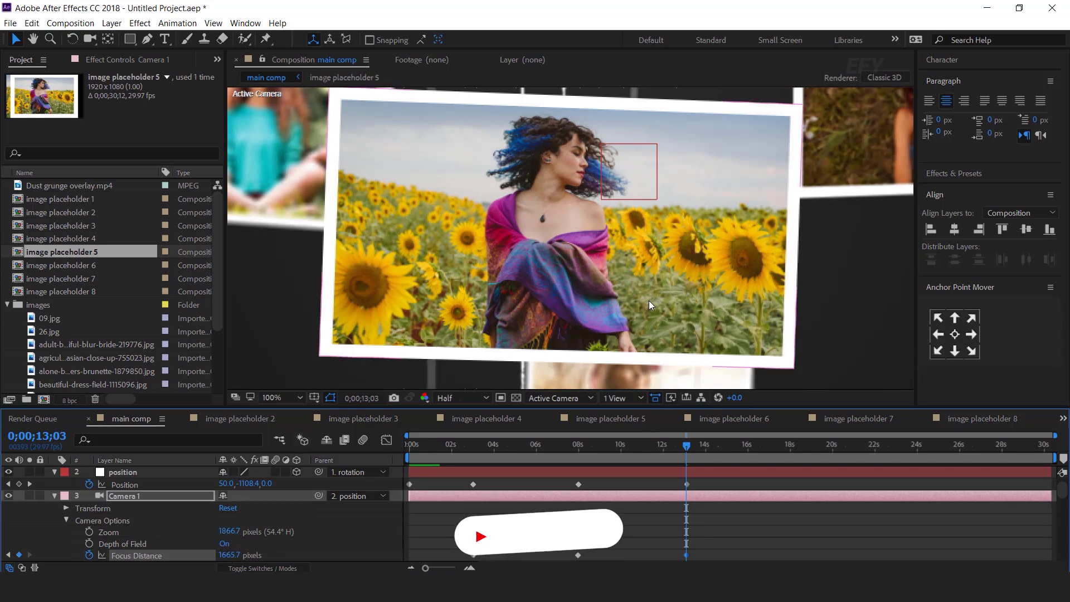
- Set the preview resolution to Full and refine the Focus Distance keyframe at 0;00;13;03 to about 1634.7 pixels
scroll(649, 300, "up", 1)
key("space")
left_click_drag(441, 279, 441, 387)
left_click(462, 397)
left_click(449, 429)
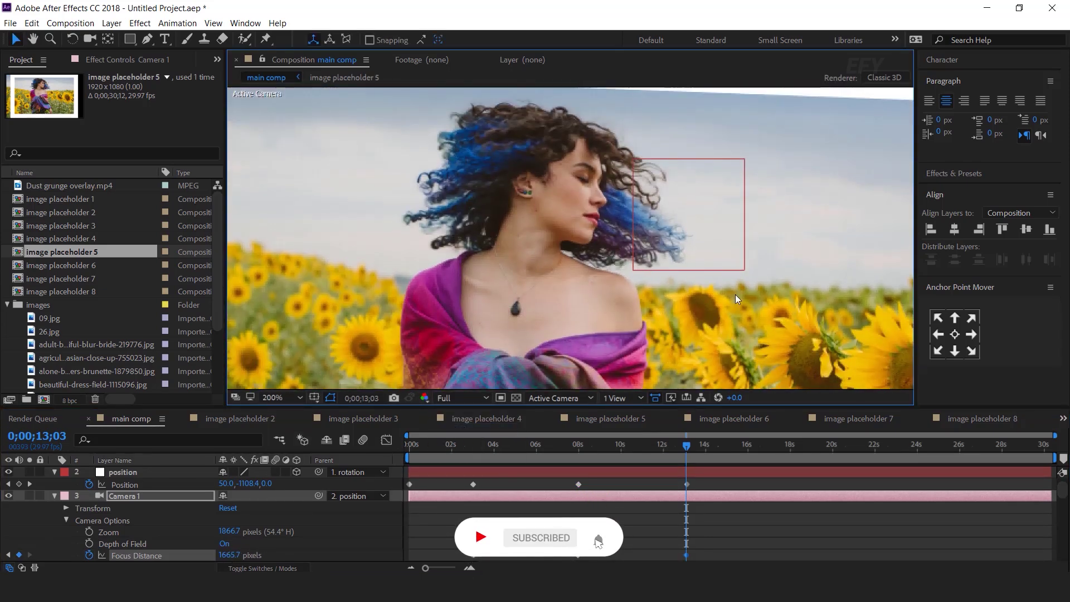
left_click_drag(230, 555, 207, 554)
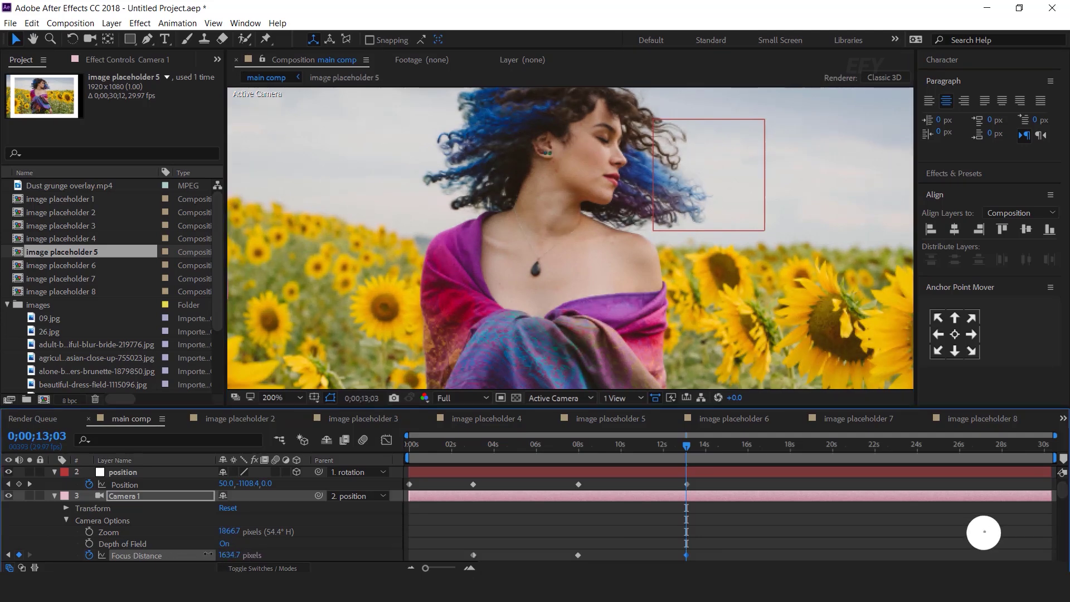
scroll(595, 265, "down", 4)
left_click(730, 528)
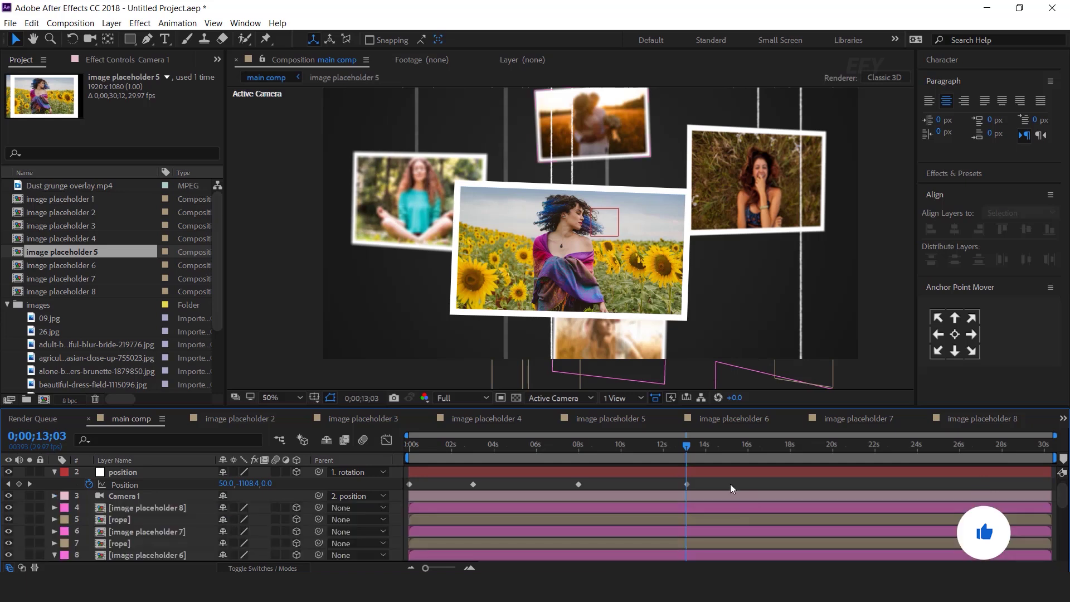
- Apply Easy Ease to all Y Rotation and Position keyframes of the rotation and position nulls
scroll(730, 486, "up", 1)
left_click(55, 484)
left_click(55, 483)
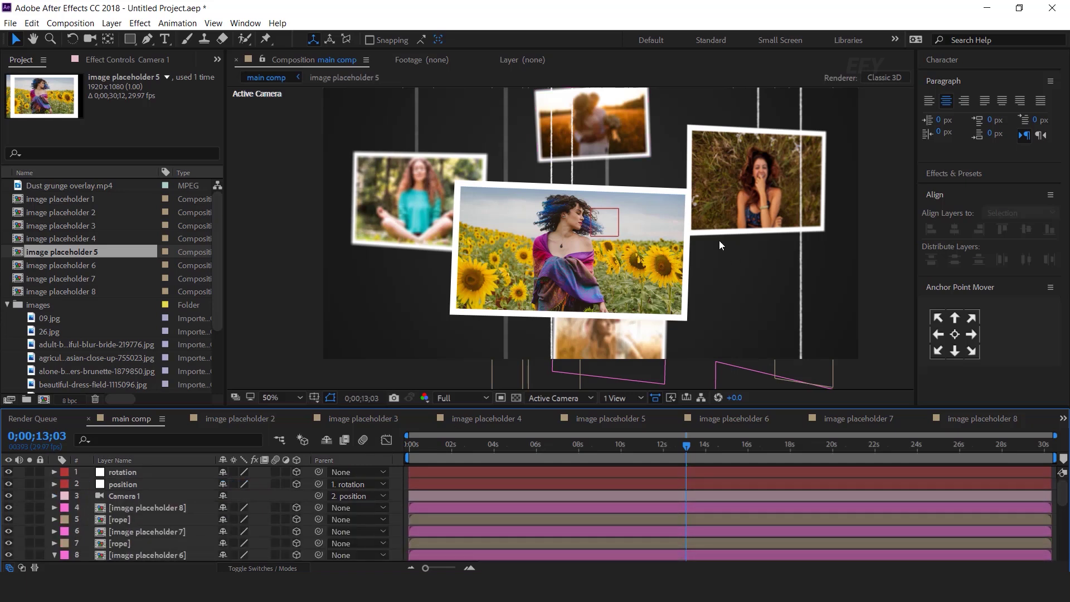
left_click(160, 484)
left_click(153, 473, "shift")
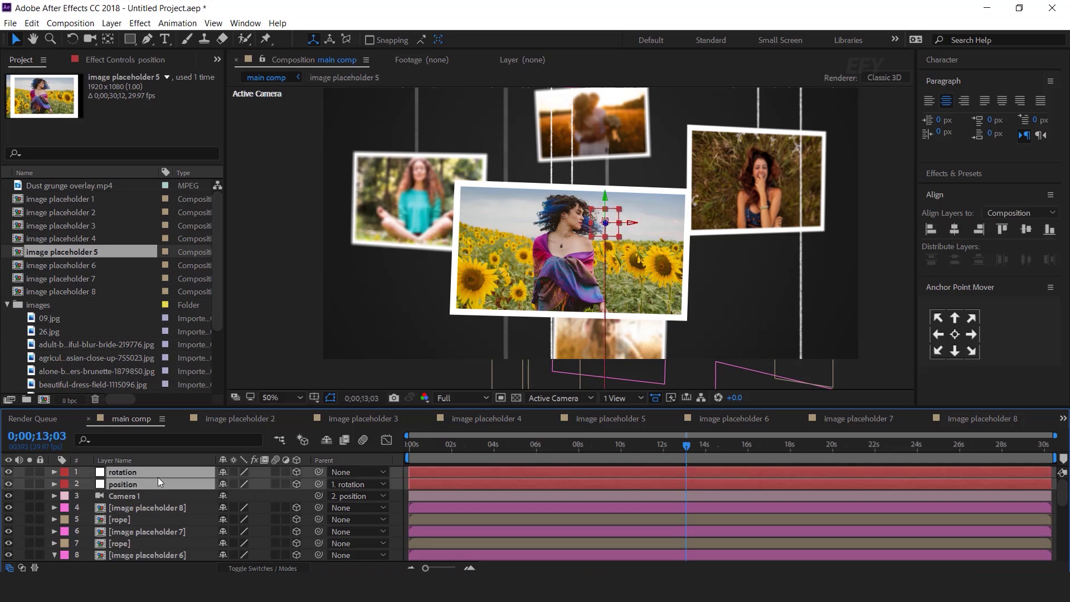
key("u")
left_click_drag(713, 480, 390, 524)
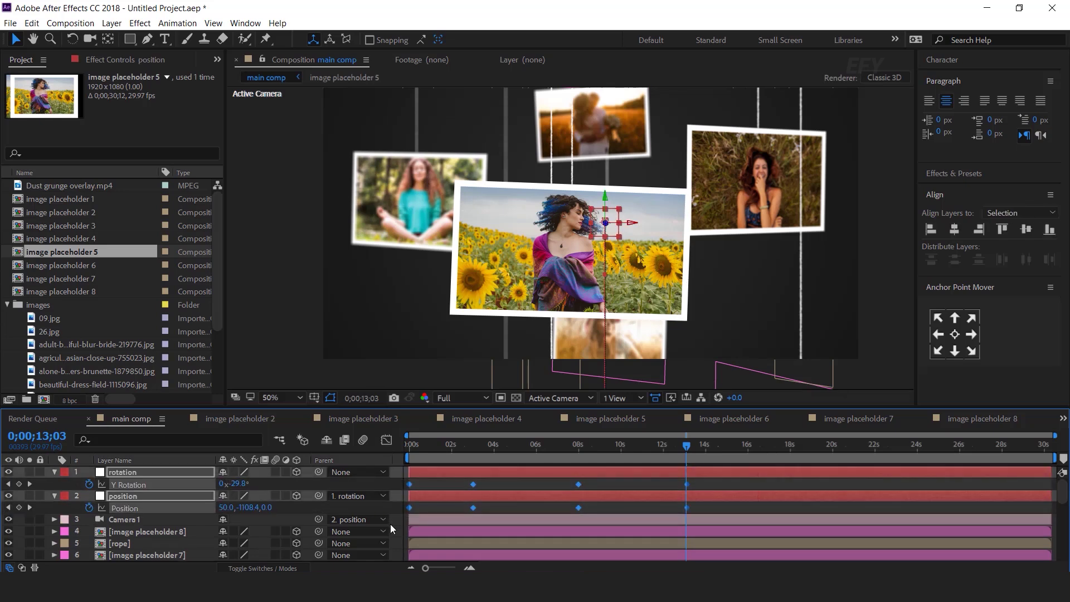
right_click(474, 484)
mouse_move(514, 477)
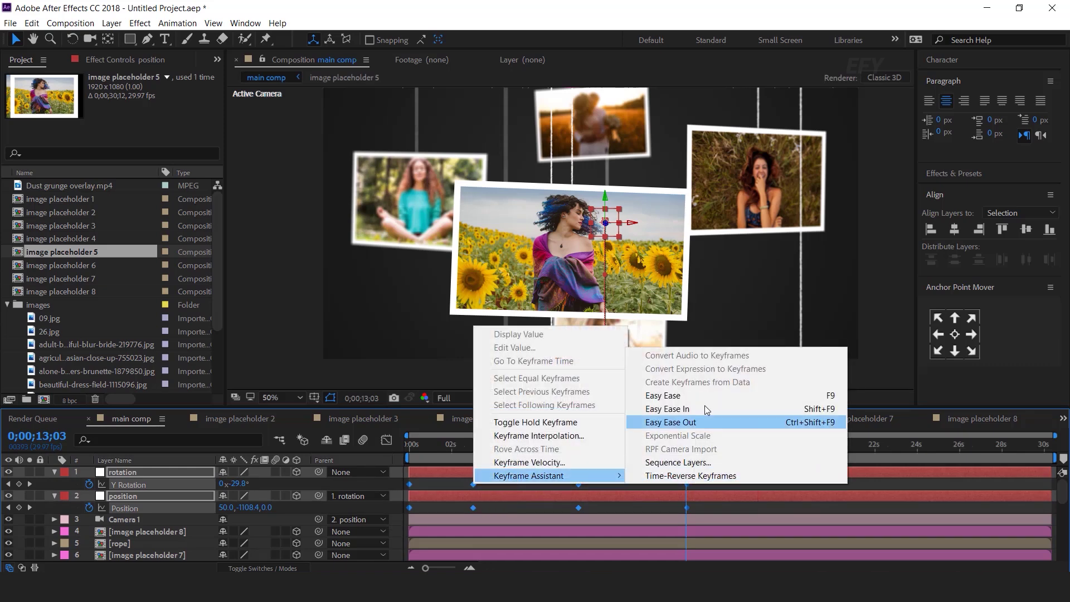
left_click(701, 395)
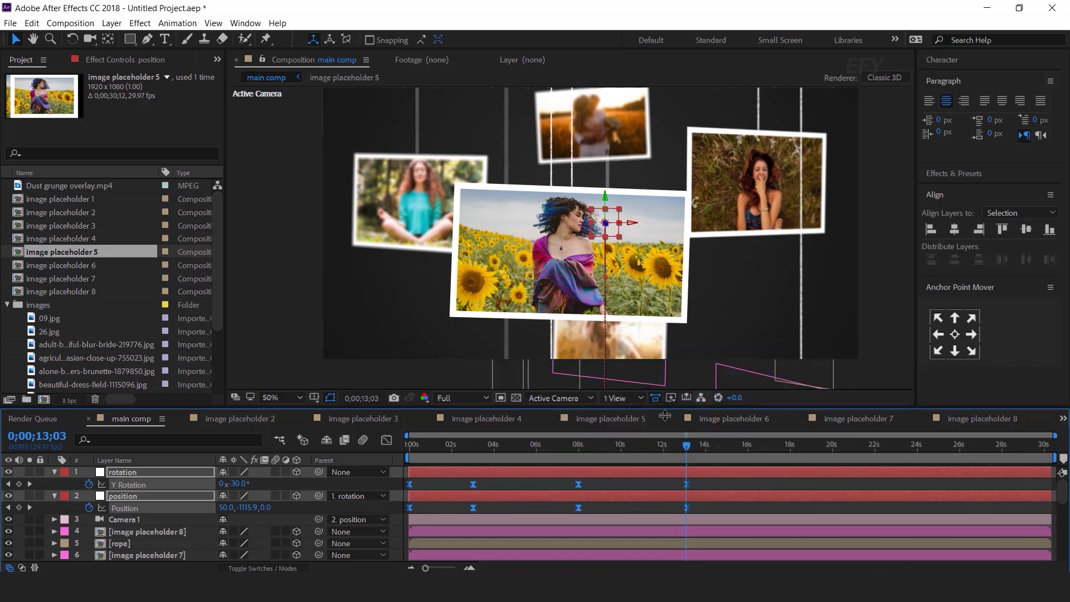
- Reshape the position null's Position speed curve so each camera move starts fast and slows down gradually
left_click_drag(735, 503, 379, 517)
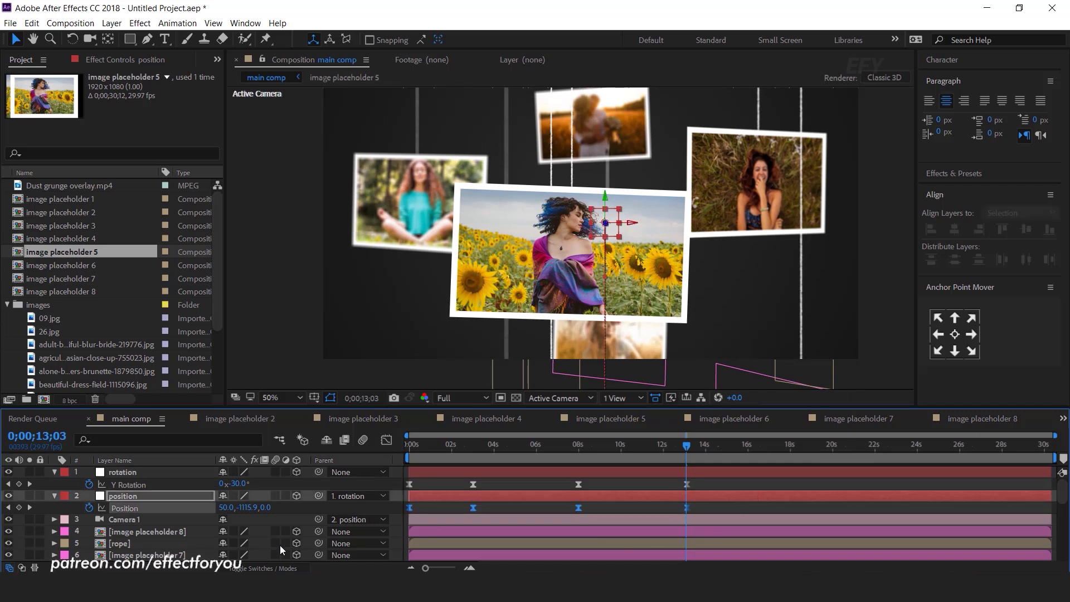
left_click(386, 440)
left_click_drag(729, 524, 446, 533)
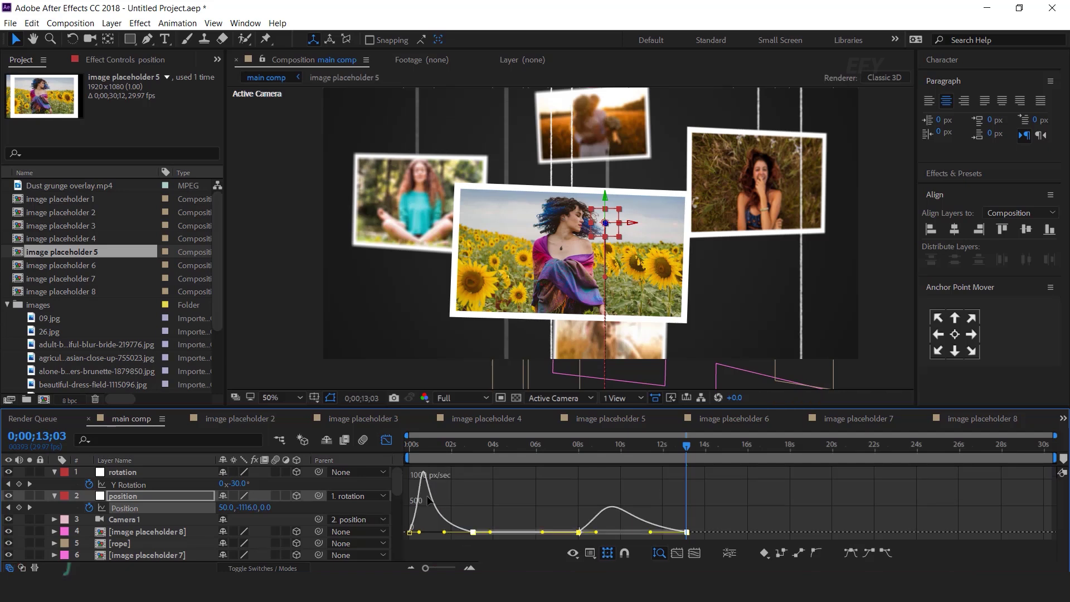
left_click(386, 439)
- Reshape the rotation null's Y Rotation speed curve to the same fast start and gradual slowdown
left_click_drag(708, 479, 382, 482)
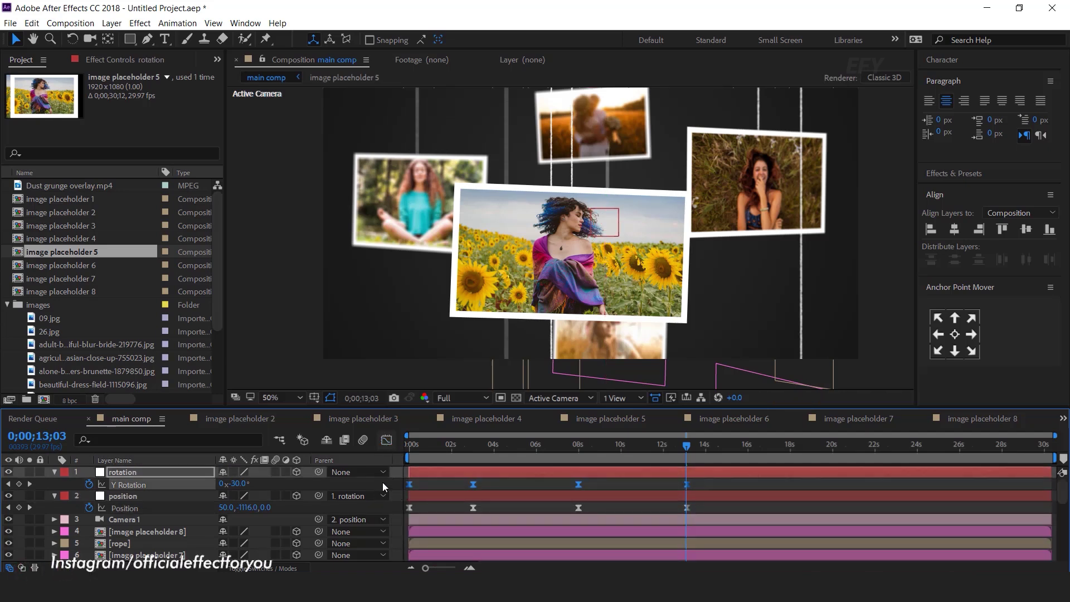
left_click(386, 439)
left_click_drag(741, 486, 444, 477)
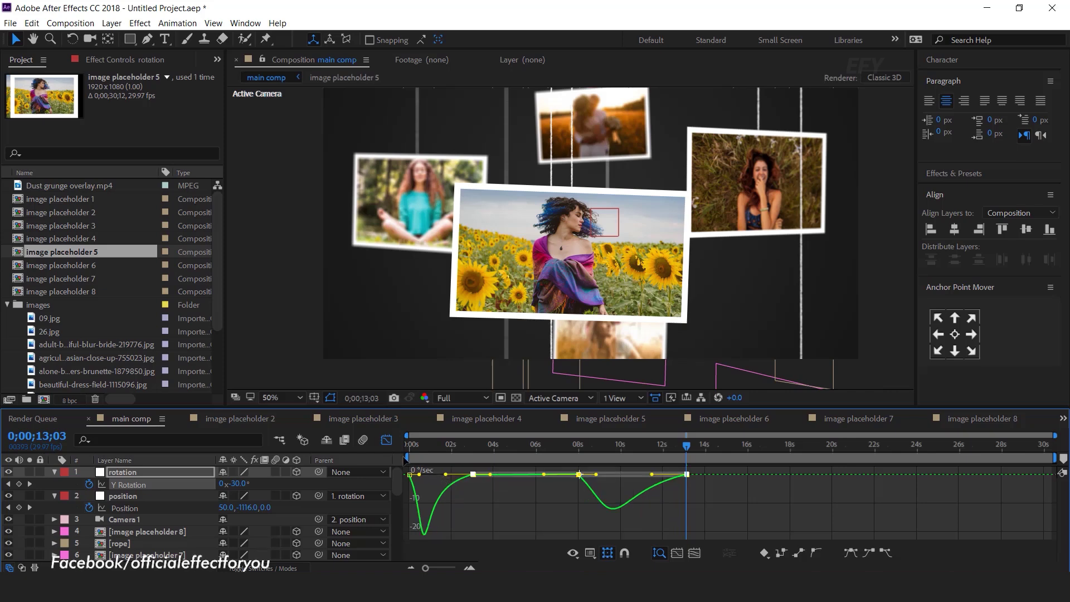
key("shift+F3")
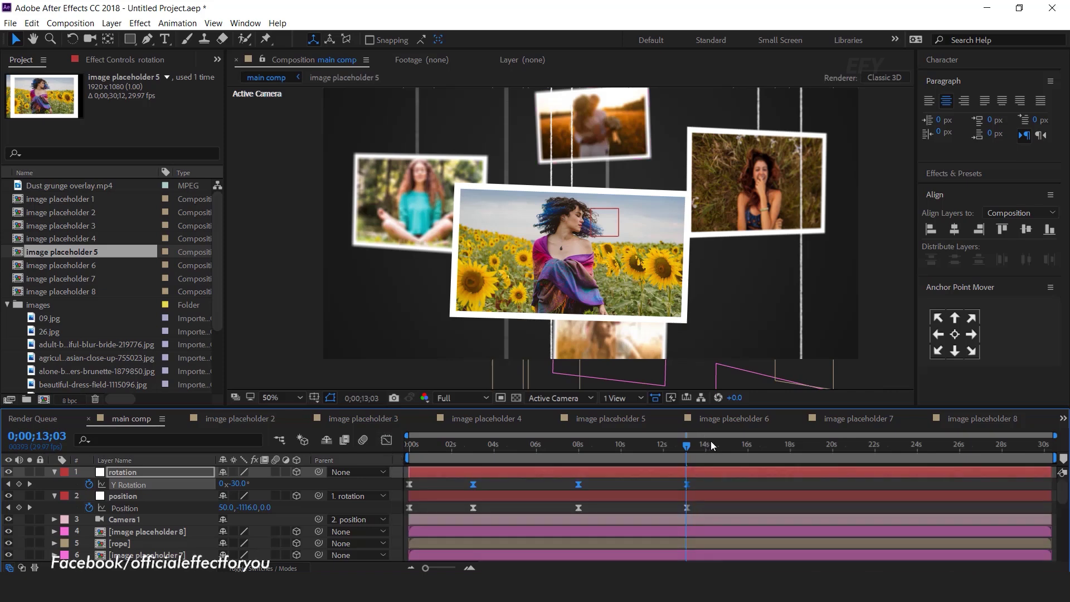
- End the work area at 0;00;16;01 and preview the eased camera animation from the first frame
left_click(748, 449)
key("n")
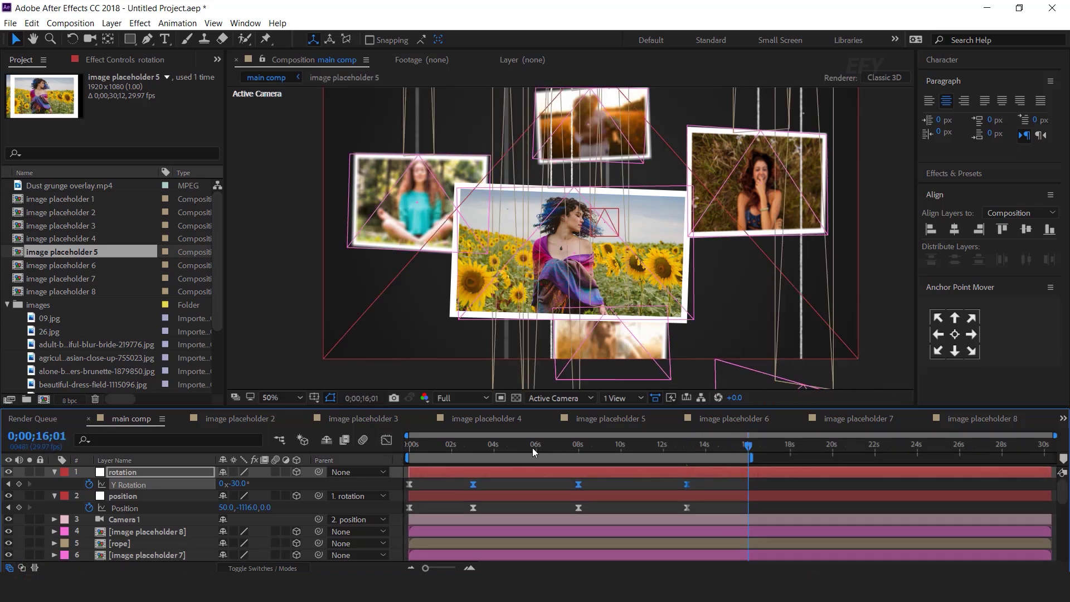
key("Home")
key("space")
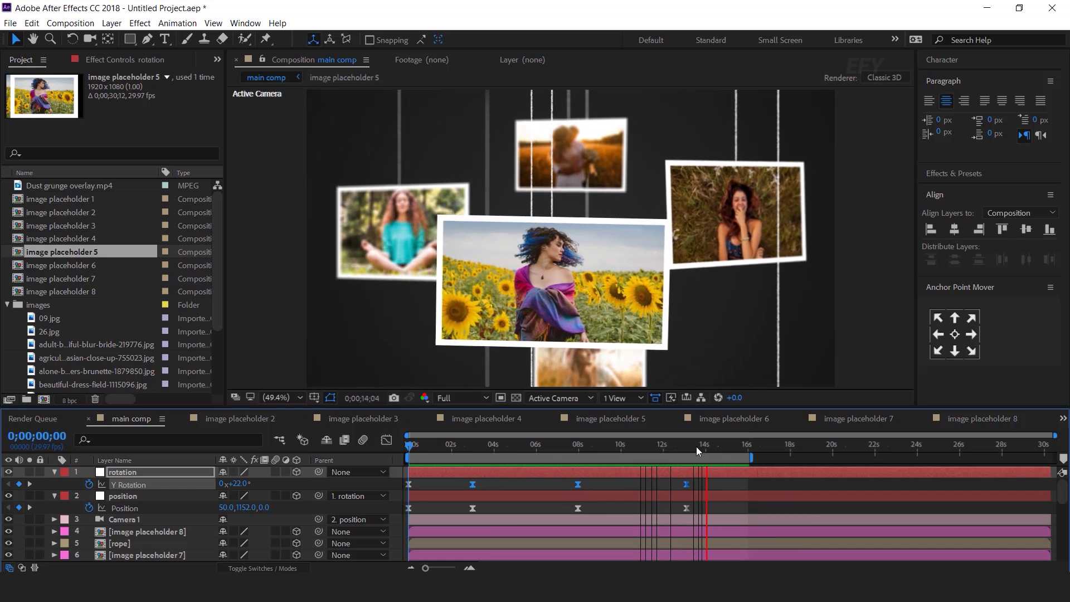
left_click(716, 446)
key("space")
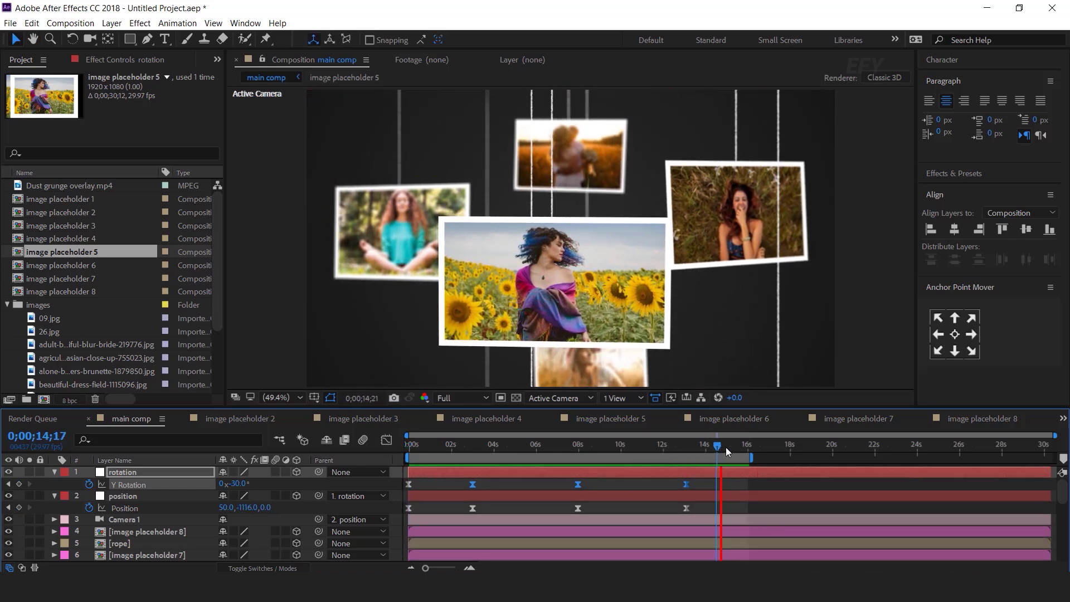
left_click(697, 445)
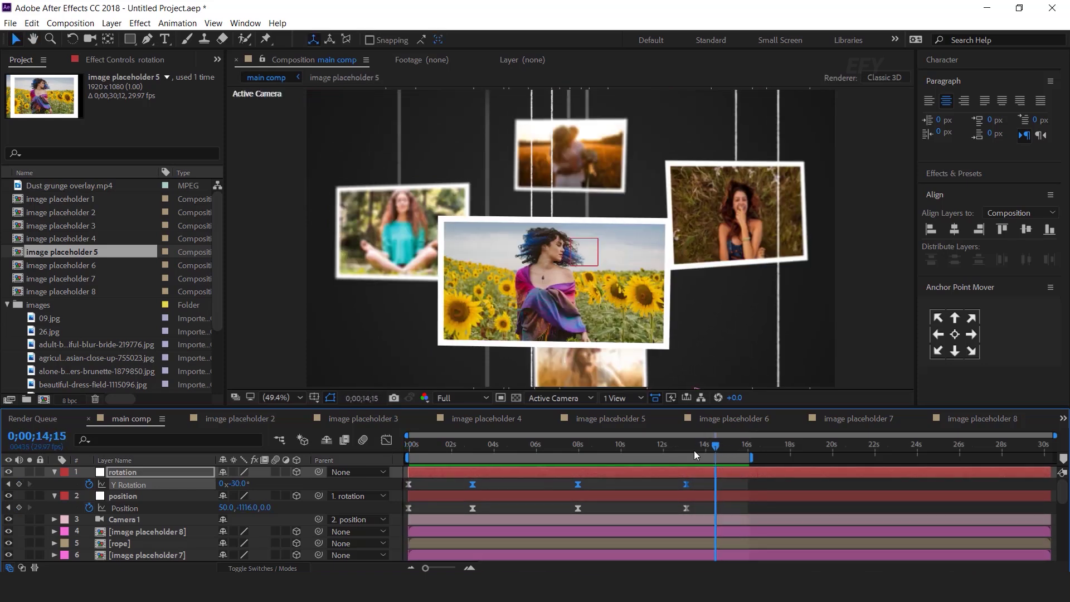
scroll(572, 259, "down", 2)
scroll(572, 260, "up", 2)
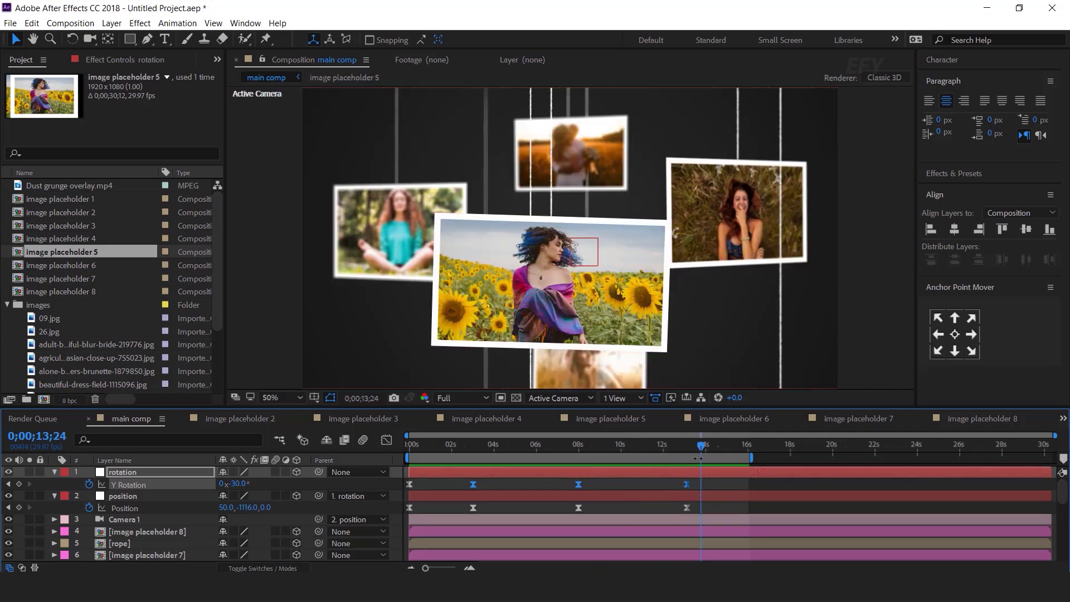
- Collapse the properties of the position and rotation nulls and close the images folder in the project
left_click(54, 496)
left_click(54, 472)
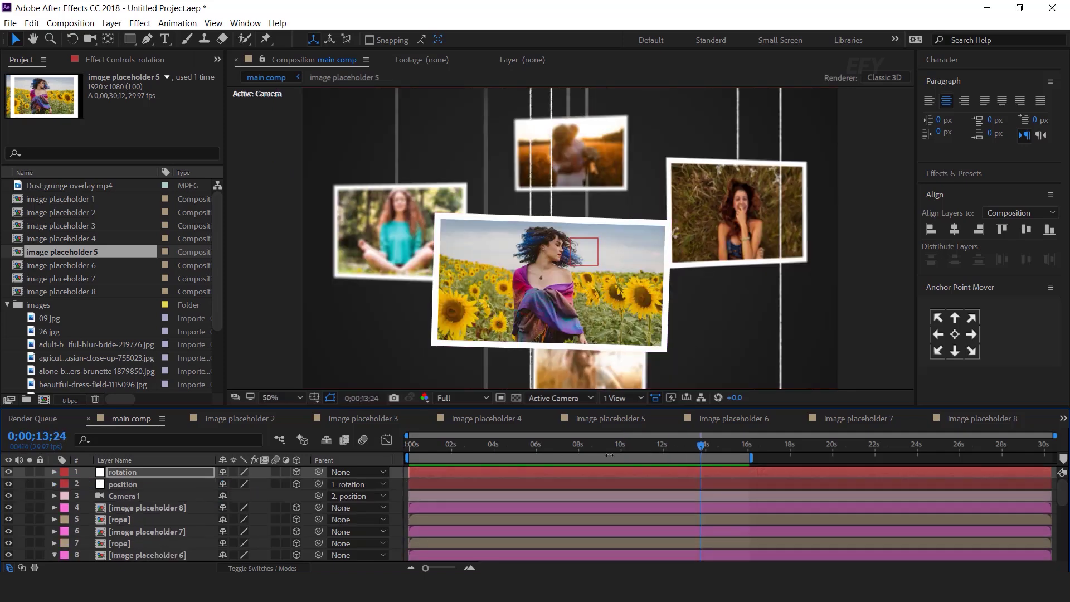
left_click(7, 305)
left_click(87, 366)
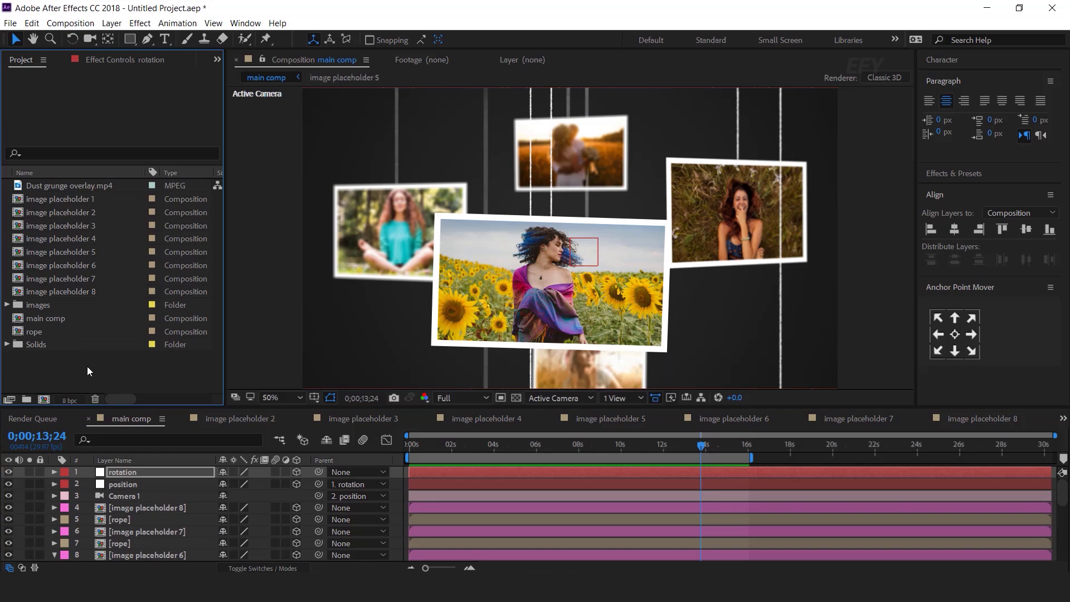
- Create a new 1920 x 1080 composition named text 1
left_click(43, 398)
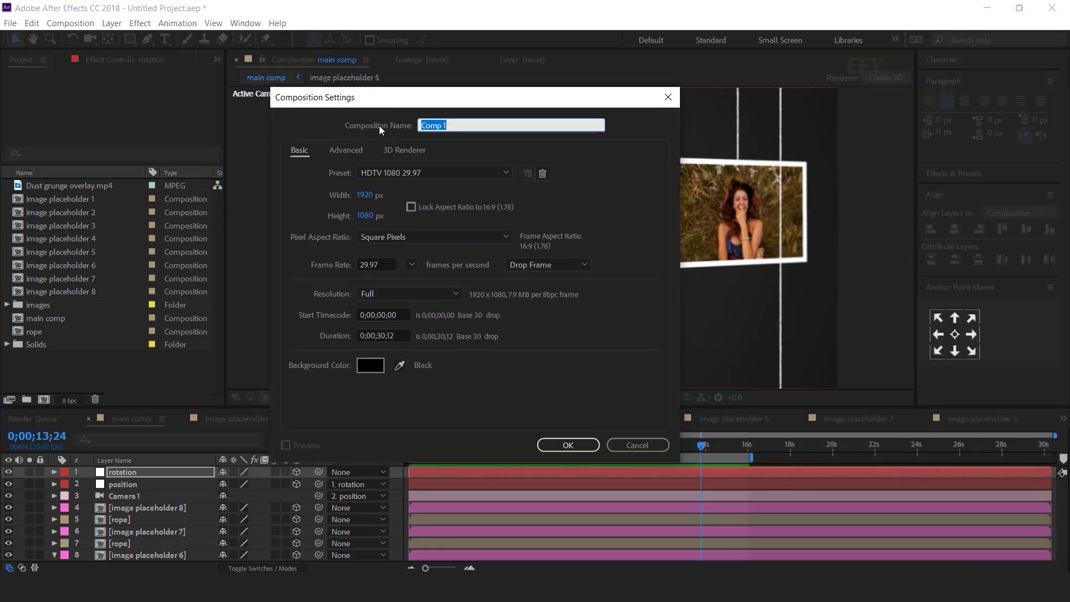
type("text 1")
key("Return")
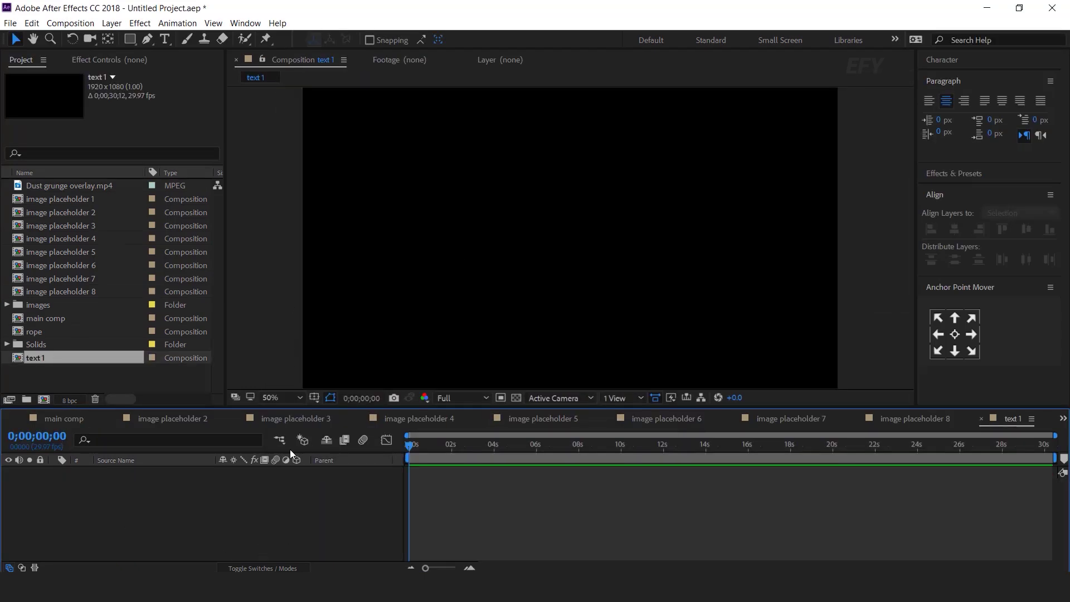
- Add the text Happy Moments and centre it horizontally and vertically in the composition
left_click(163, 40)
left_click(511, 234)
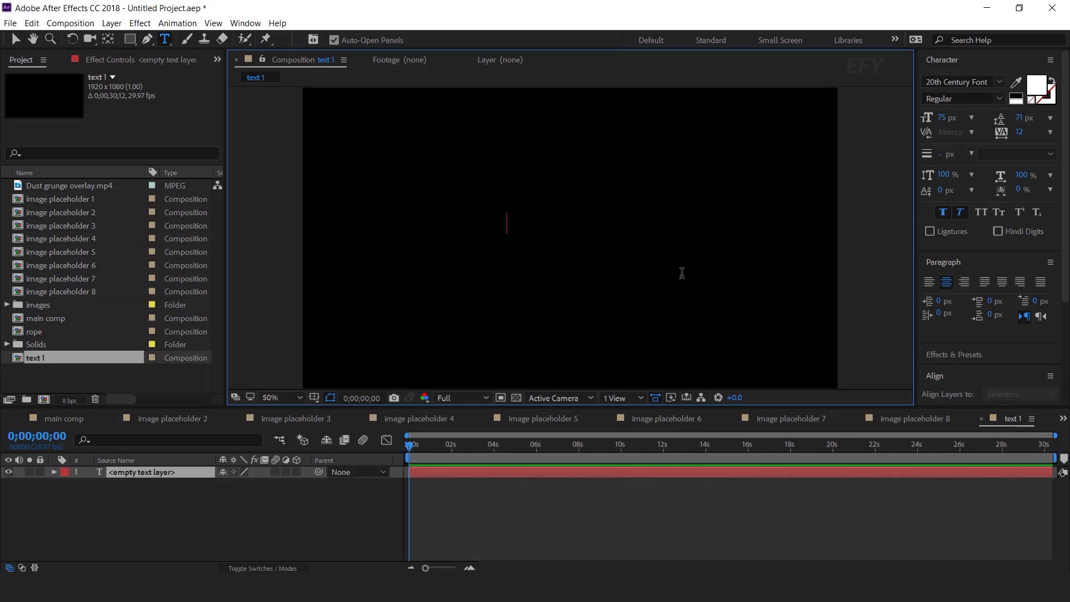
left_click(951, 65)
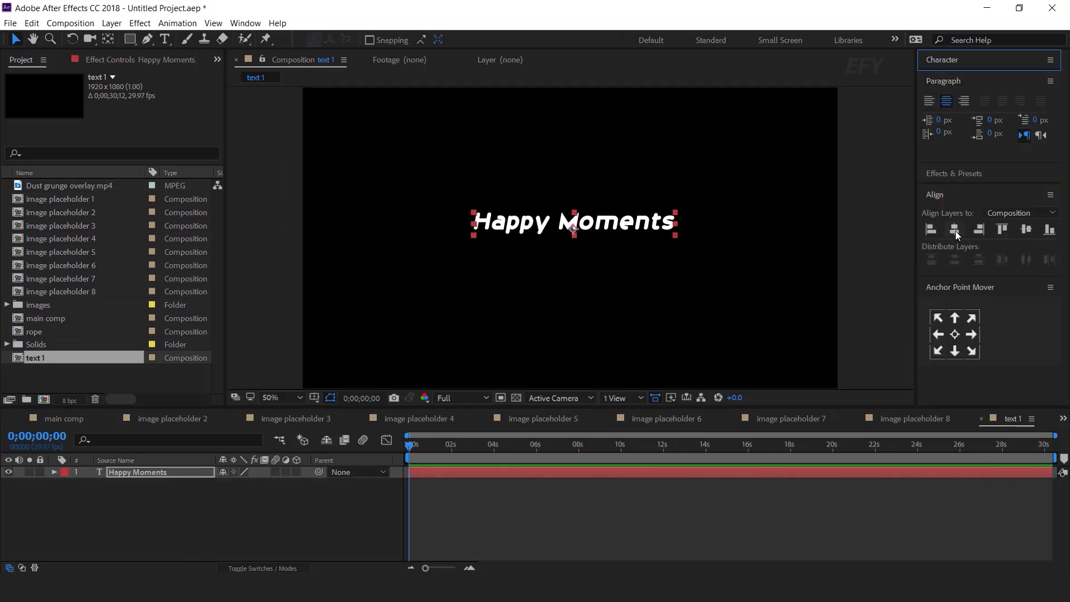
left_click(954, 230)
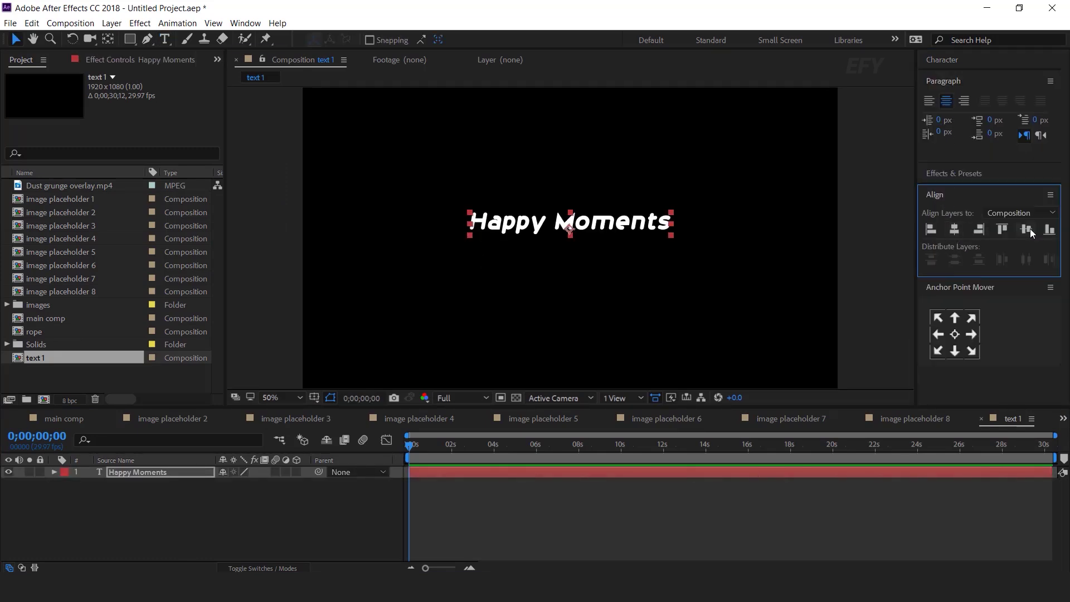
left_click(1024, 229)
left_click(259, 513)
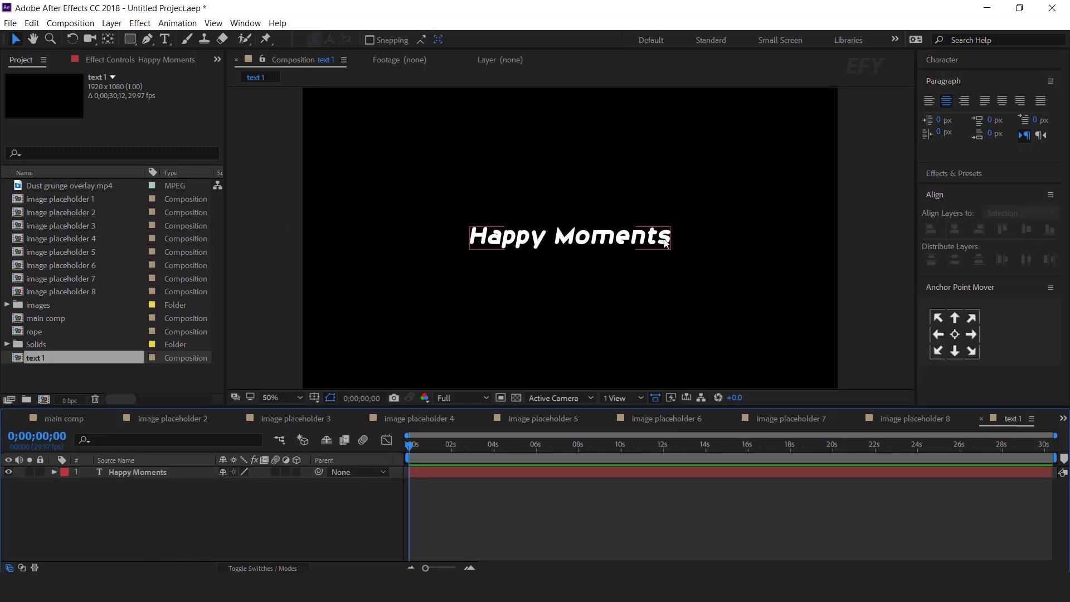
- Return to the main comp and add the text 1 composition as its top layer
left_click(114, 419)
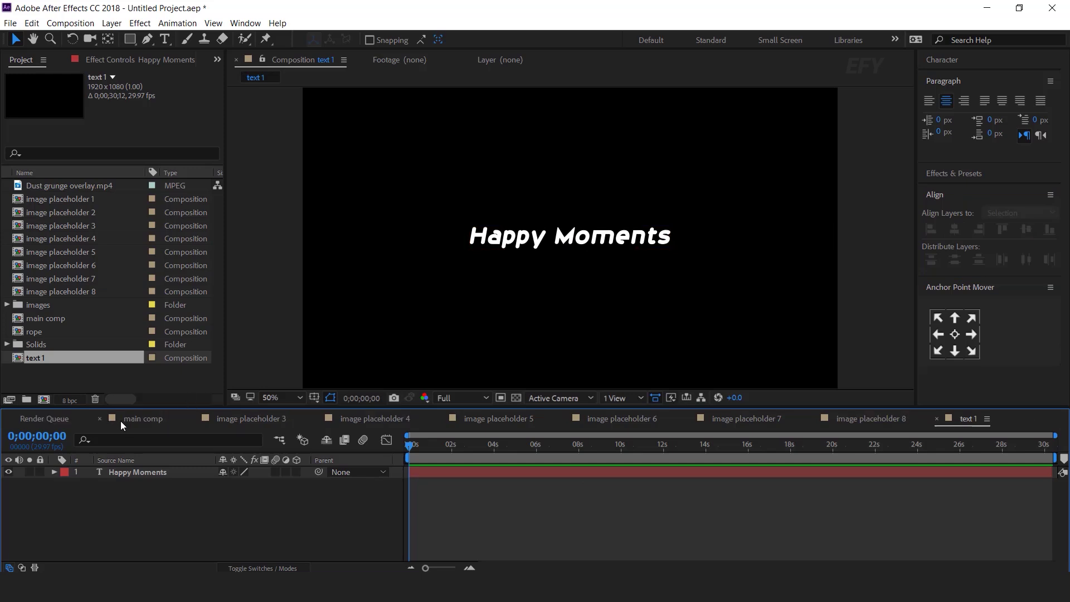
left_click(167, 419)
left_click_drag(121, 357, 143, 469)
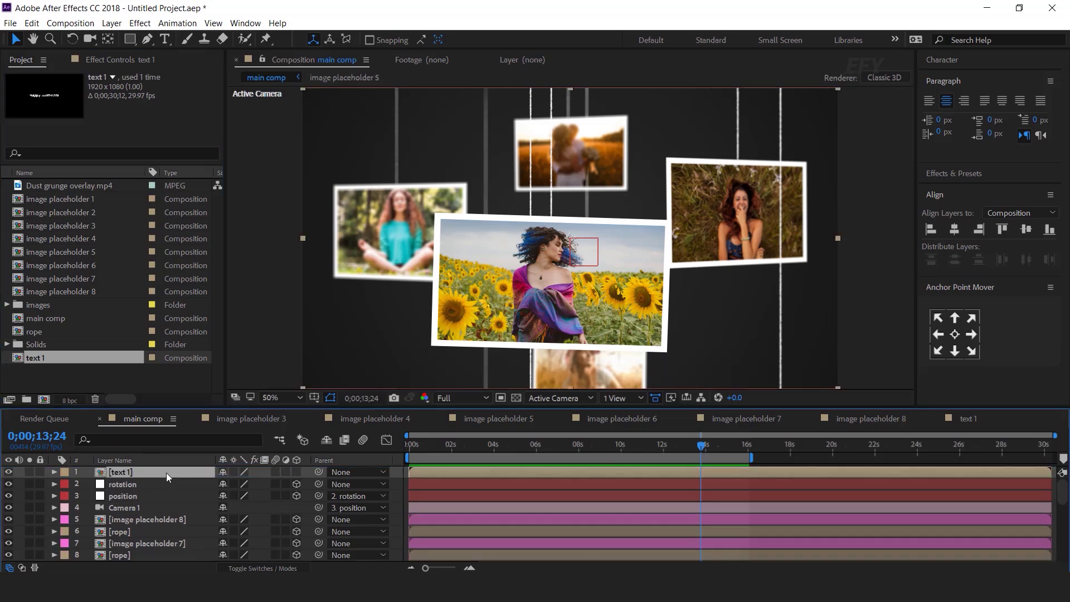
scroll(167, 483, "down", 2)
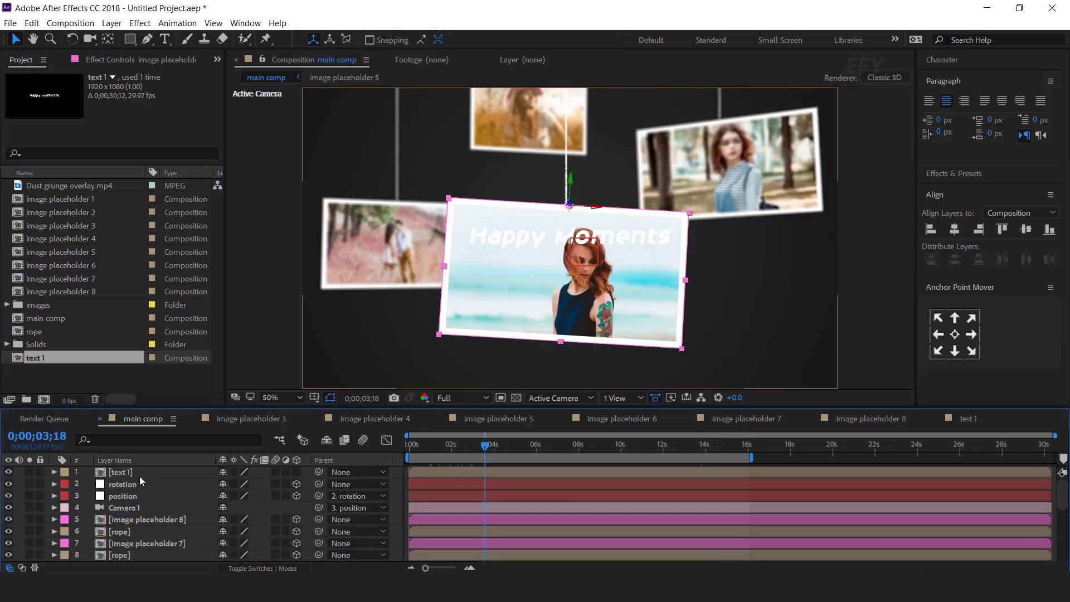
- Move the text 1 layer directly above image placeholder 1 and give it a yellow label
left_click(99, 474)
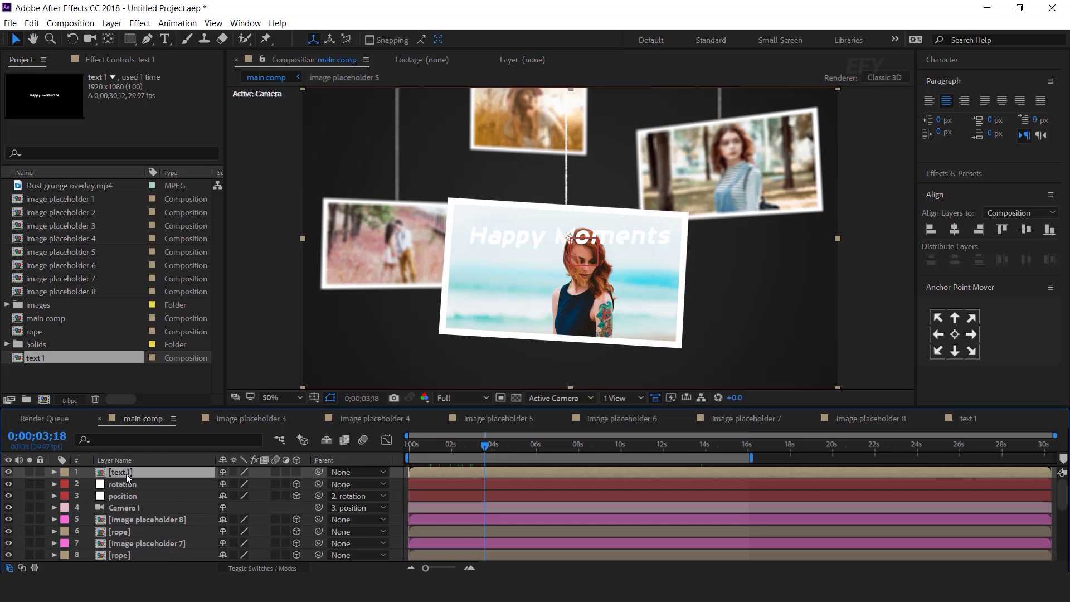
key("grave")
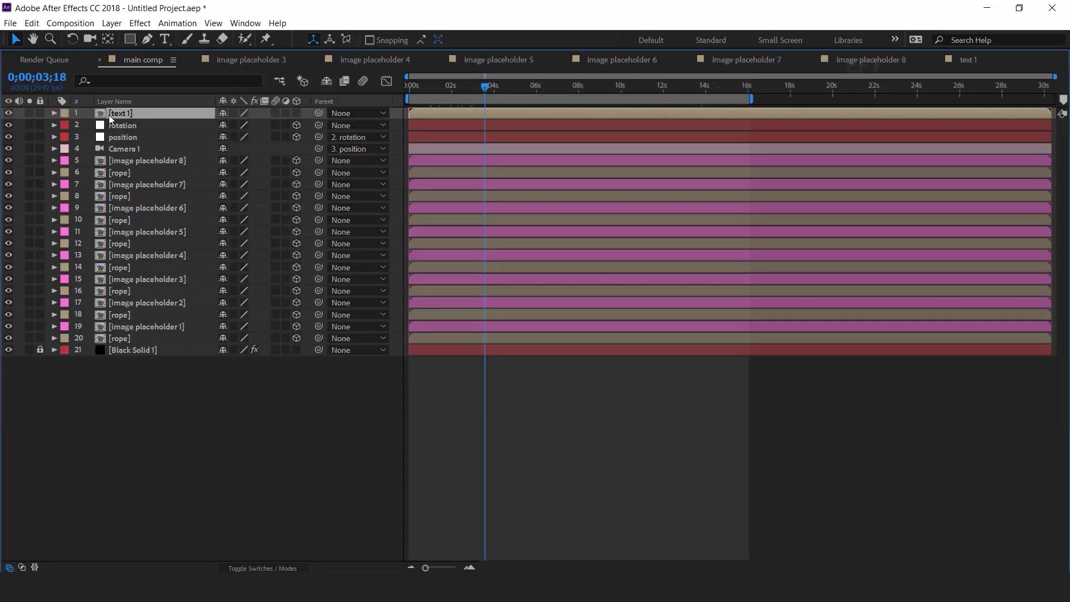
left_click_drag(125, 111, 151, 317)
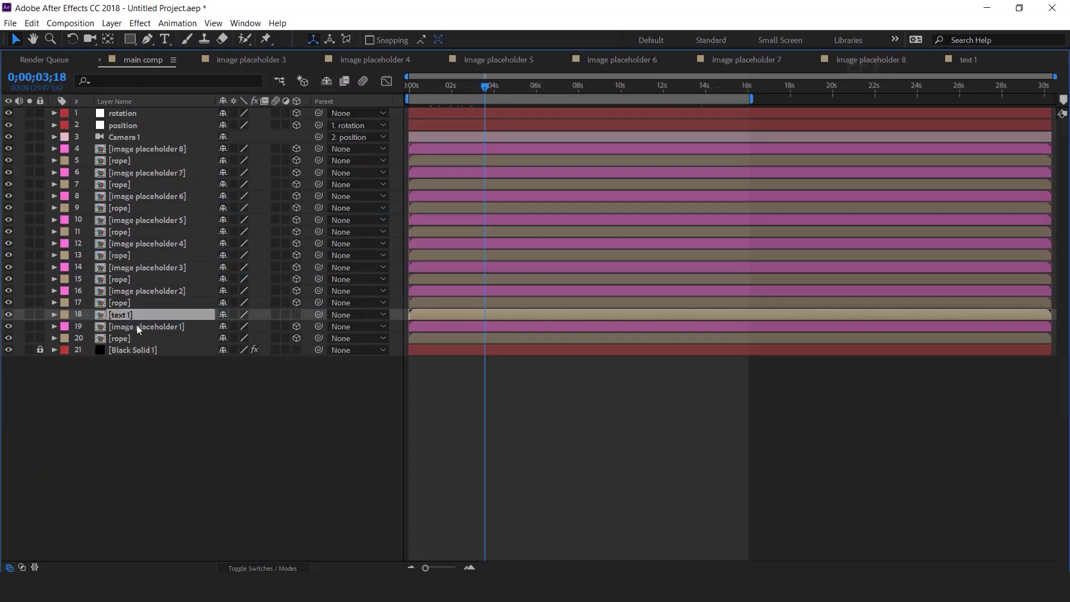
left_click(64, 314)
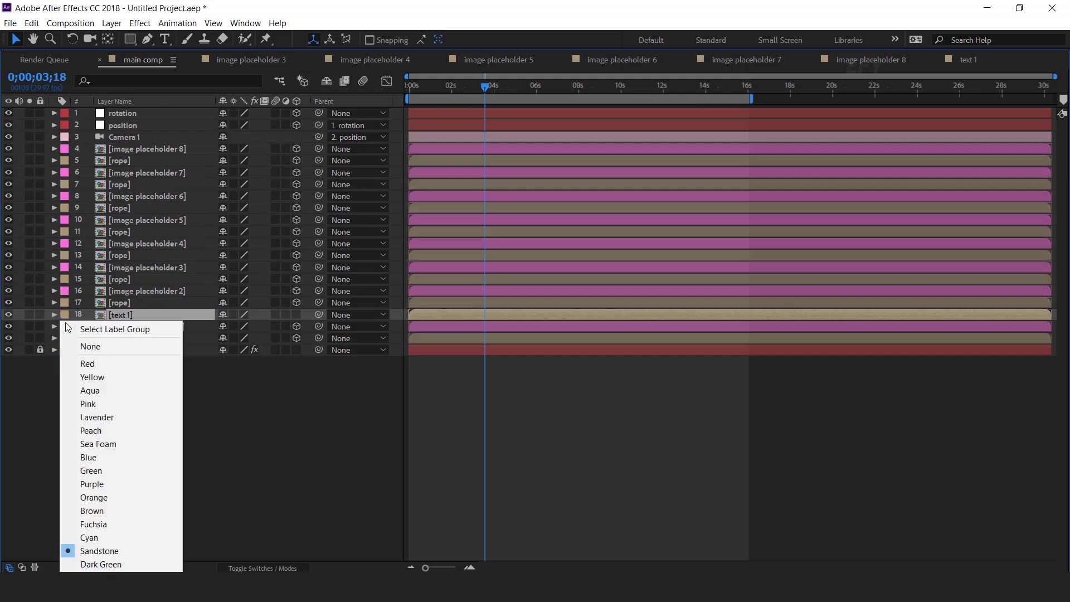
left_click(107, 378)
key("grave")
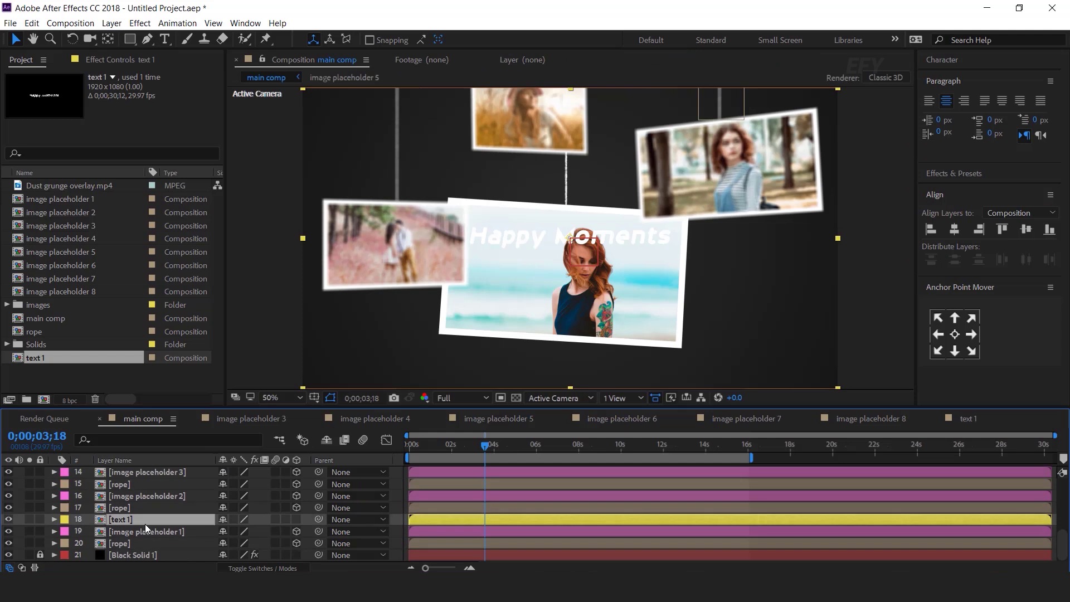
- Move the Happy Moments title below the lower-right corner of the front photo and scale it to 73%
left_click_drag(550, 243, 692, 365)
key("s")
left_click_drag(262, 531, 247, 532)
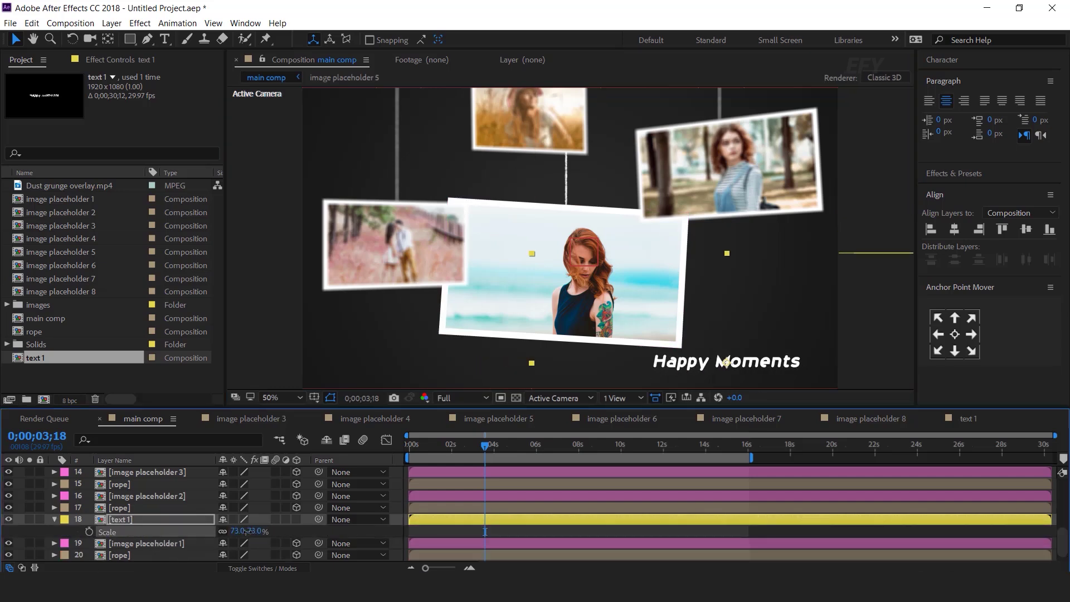
- Make the text 1 layer 3D, scale it to 89% and move the title up near the photo's lower edge
left_click(296, 519)
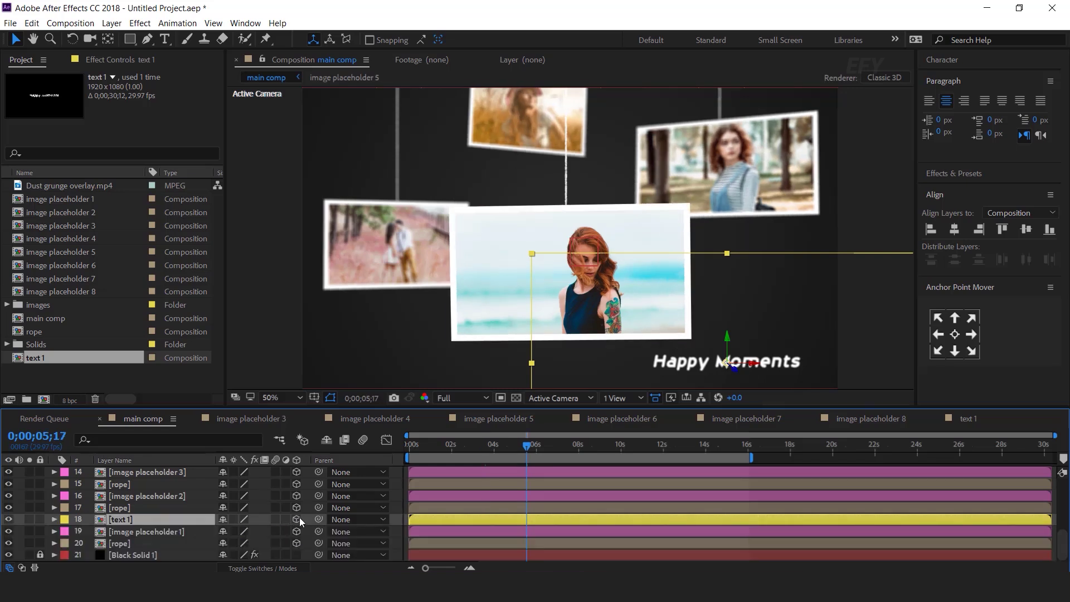
left_click_drag(778, 363, 763, 353)
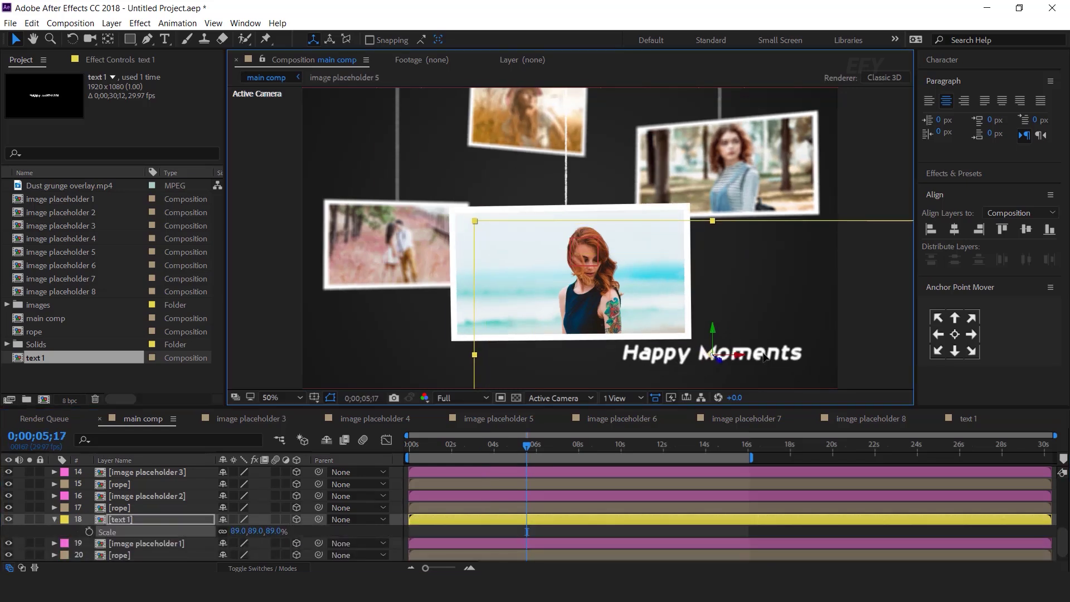
left_click_drag(724, 363, 743, 350)
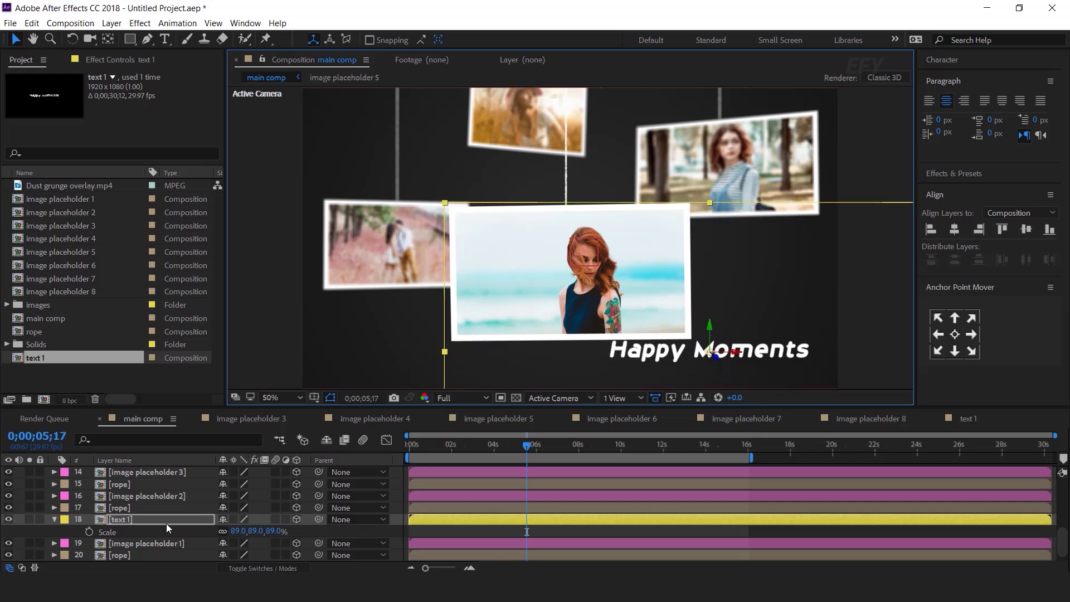
- Apply a Fill effect to the text 1 layer with the orange-yellow color FFB800
key("ctrl+space")
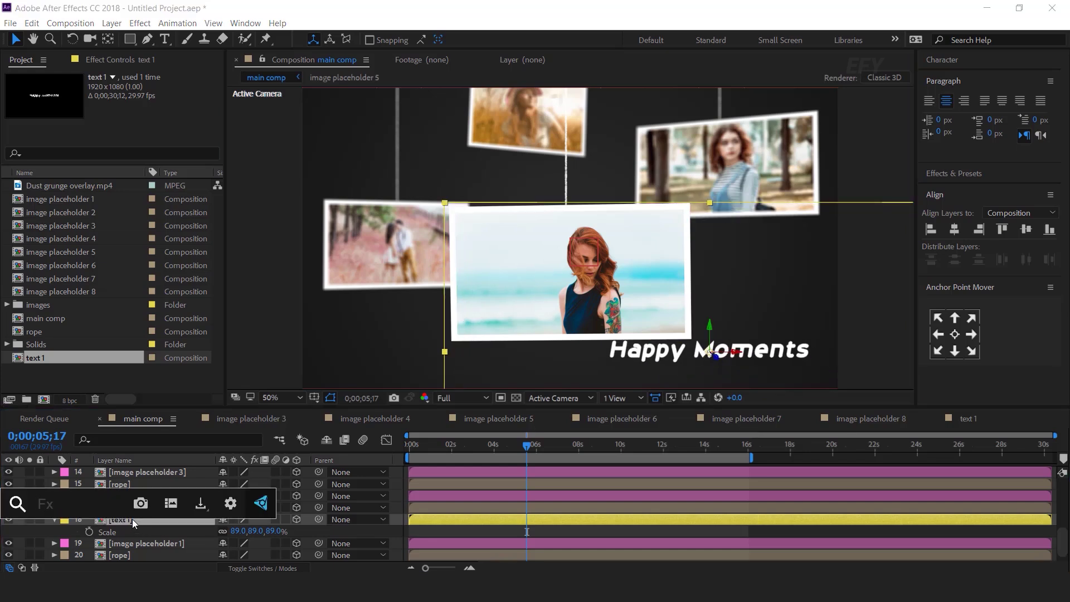
type("fil")
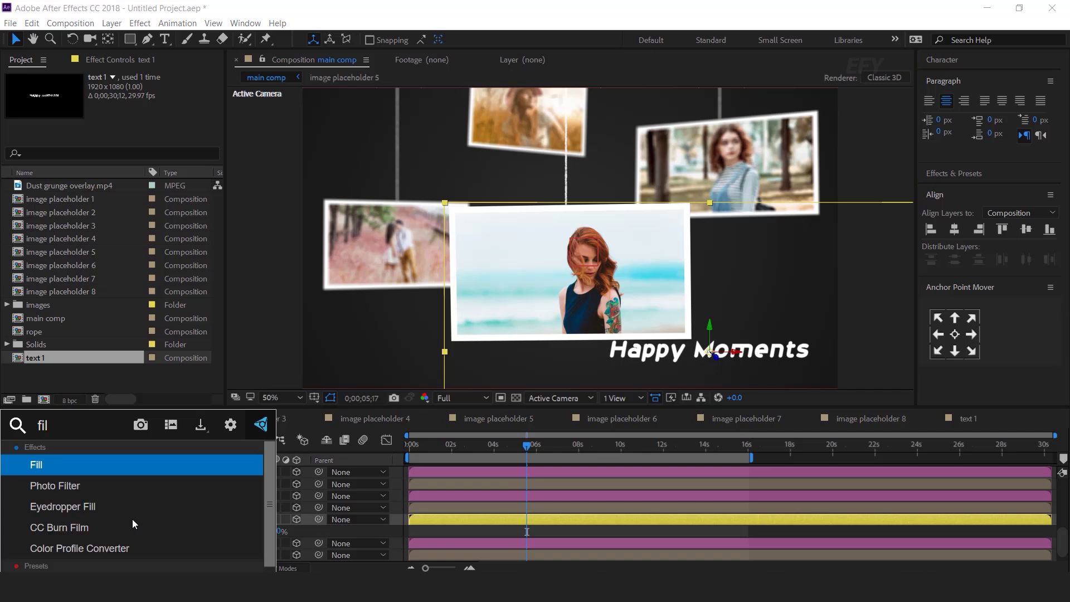
key("Return")
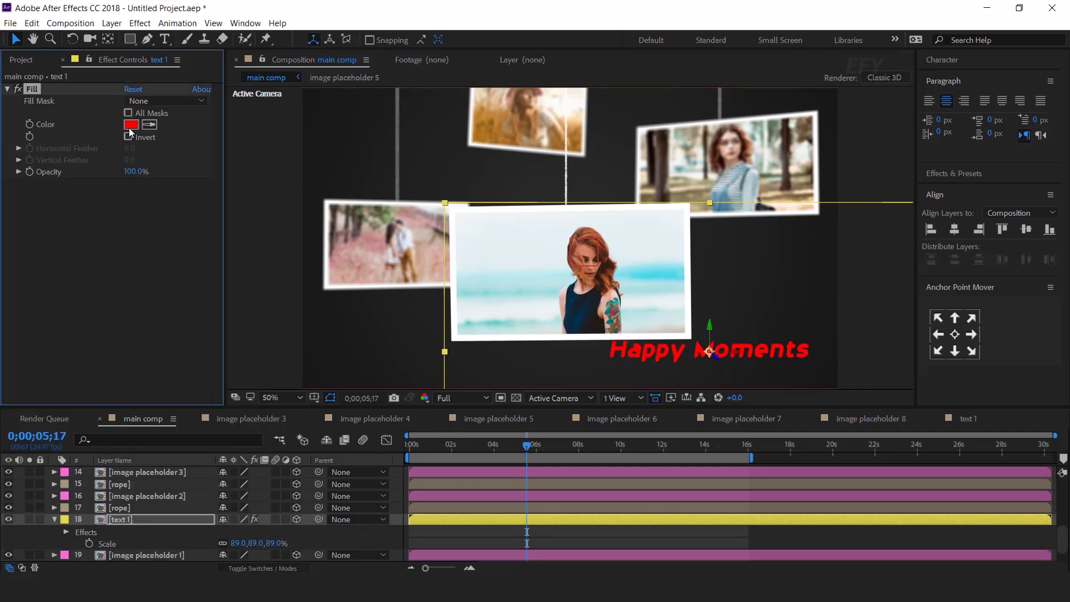
left_click(130, 126)
left_click(256, 230)
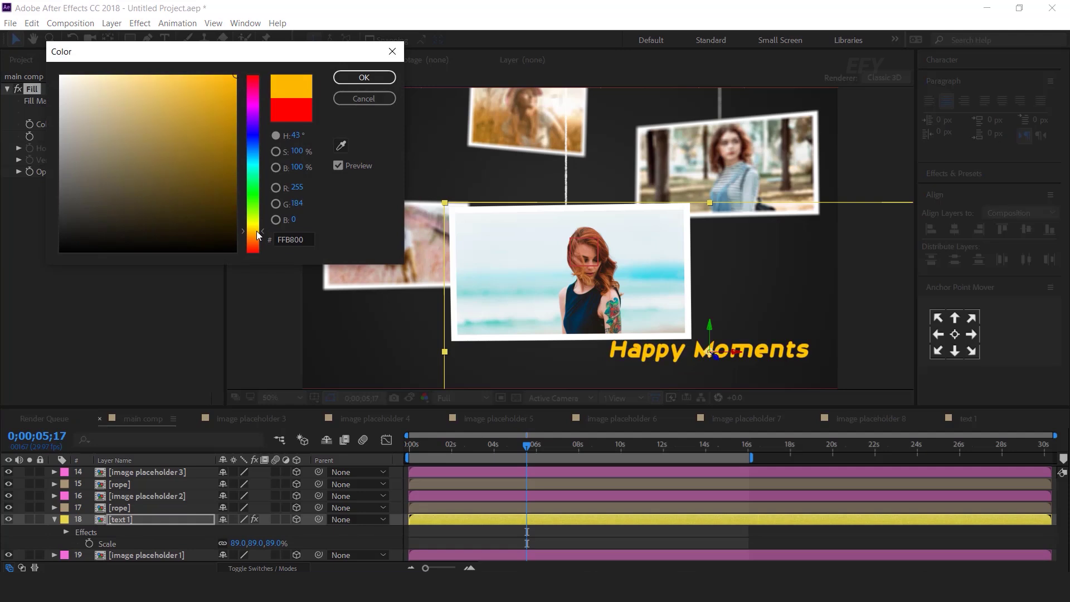
left_click(363, 77)
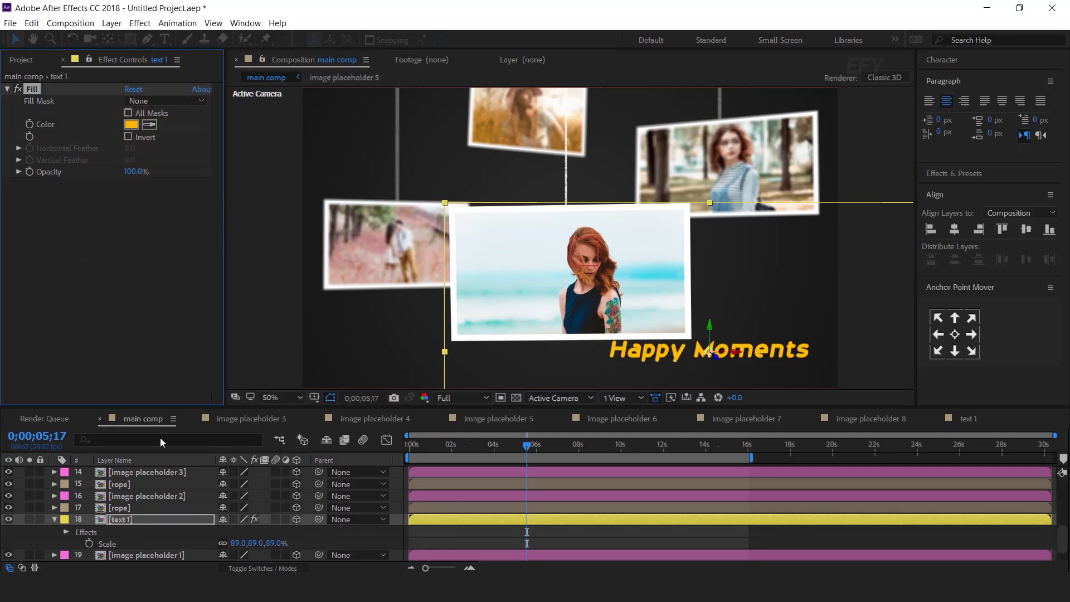
- Apply a Drop Shadow effect to the text 1 layer with a softness of 20
key("ctrl+space")
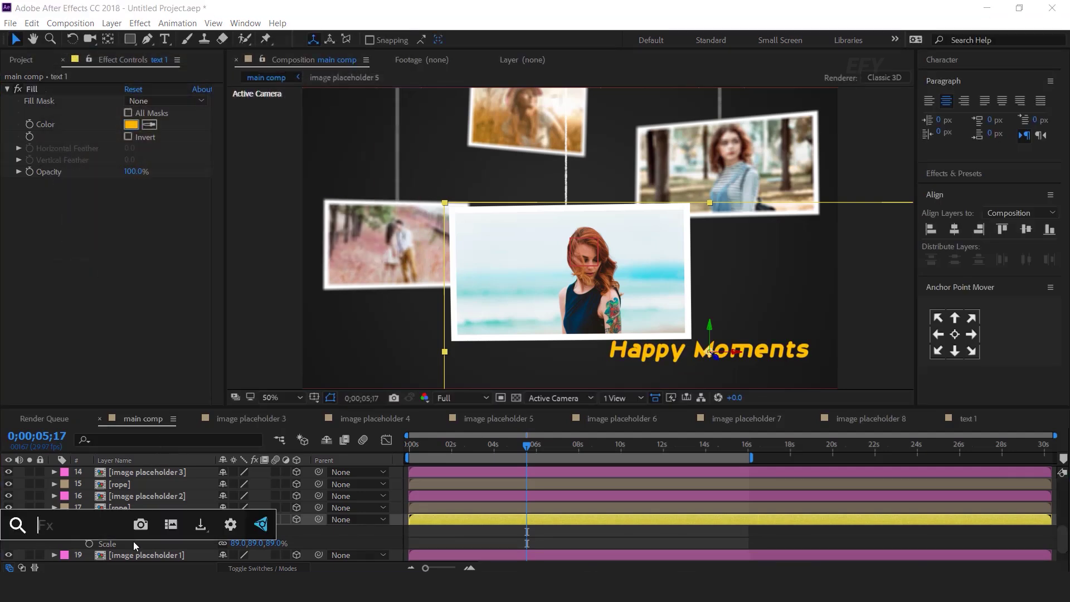
type("drop")
key("Return")
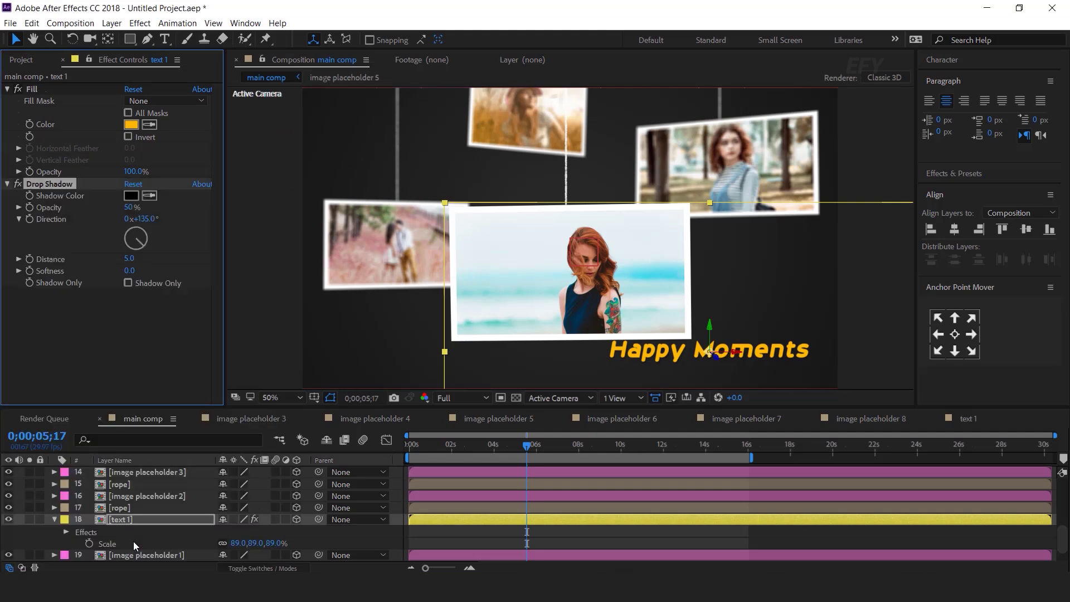
left_click(129, 271)
type("20")
key("Return")
- Resize the Happy Moments title and reposition it in front so it overlaps the lower-right corner of the front photo
left_click_drag(735, 363, 756, 329)
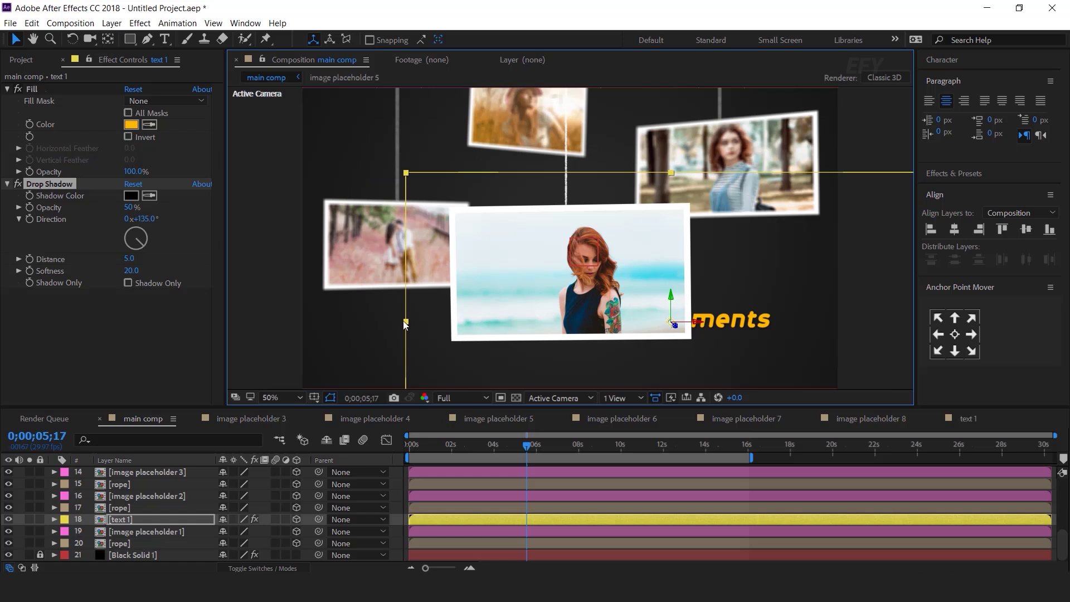
left_click_drag(406, 322, 453, 325)
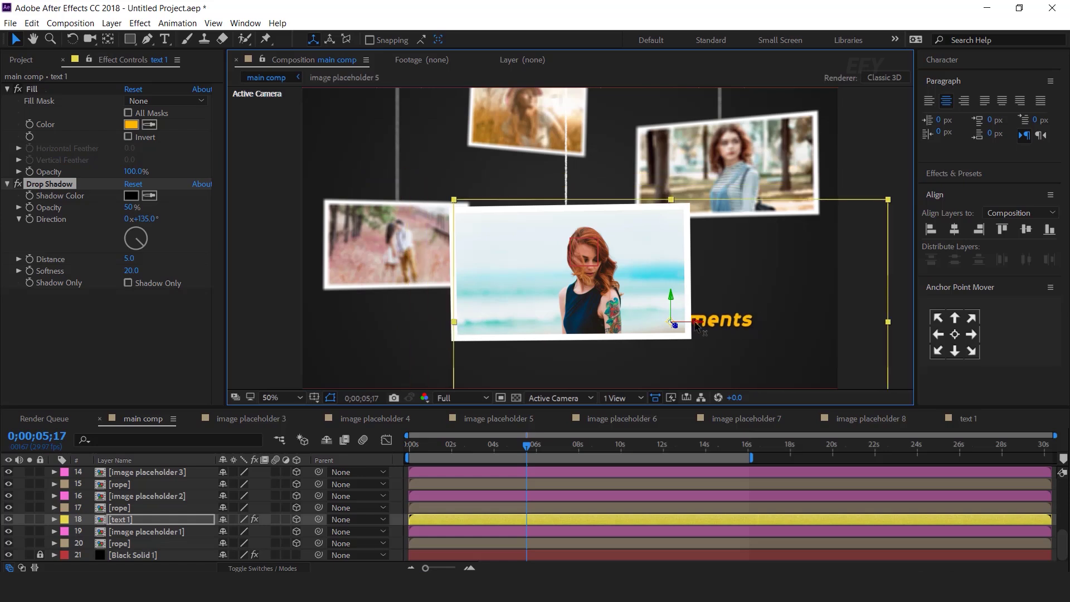
left_click_drag(676, 330, 770, 326)
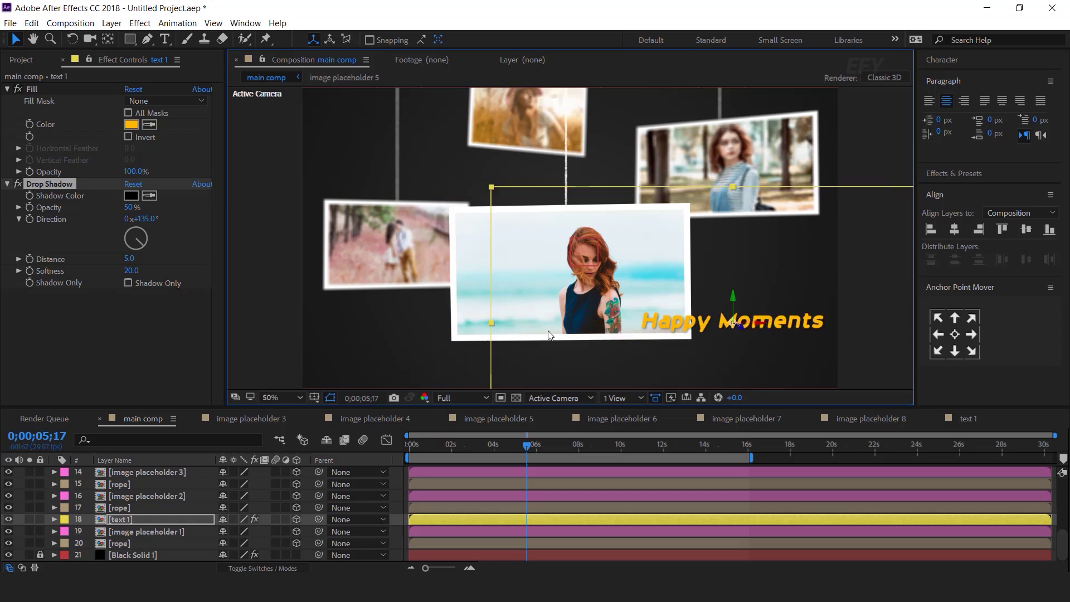
left_click_drag(493, 329, 516, 324)
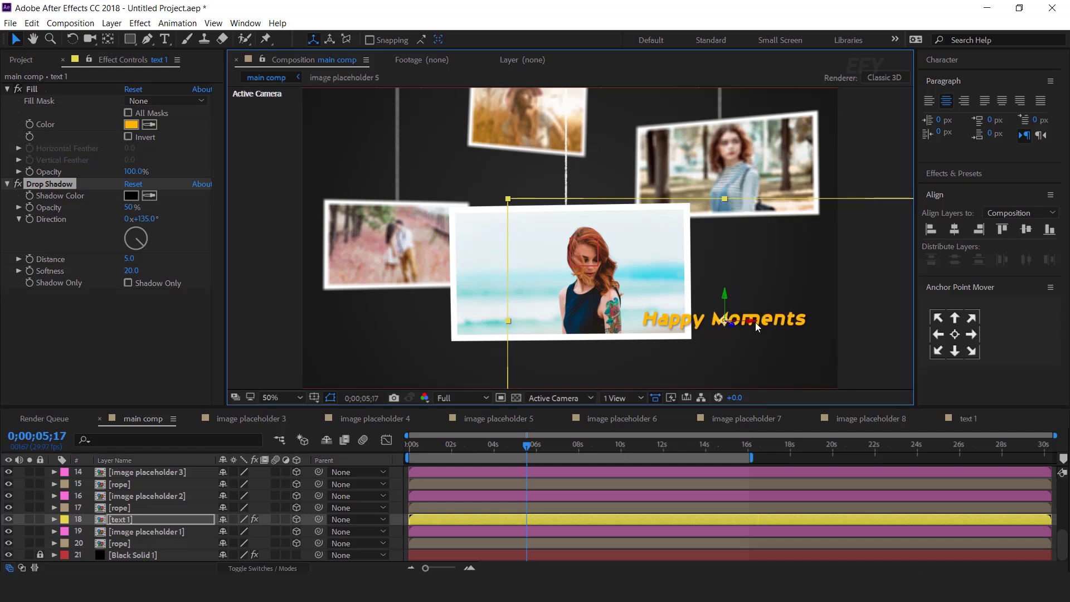
- With no layer selected, add a comp-sized rectangle shape layer with a 100 px white stroke as a border
key("comma")
left_click(831, 316)
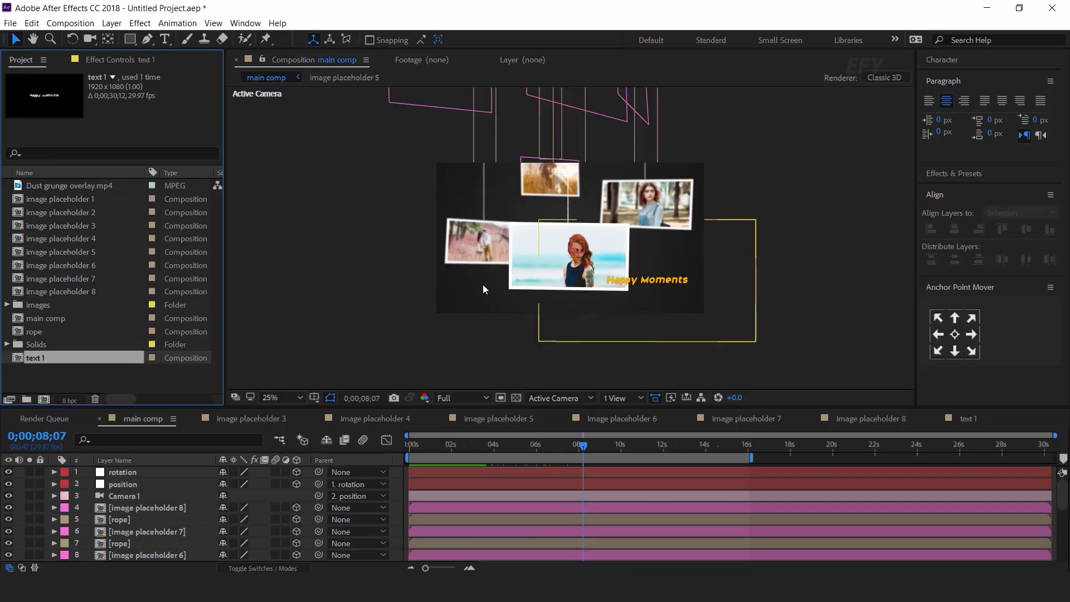
left_click(397, 474)
left_click(130, 39)
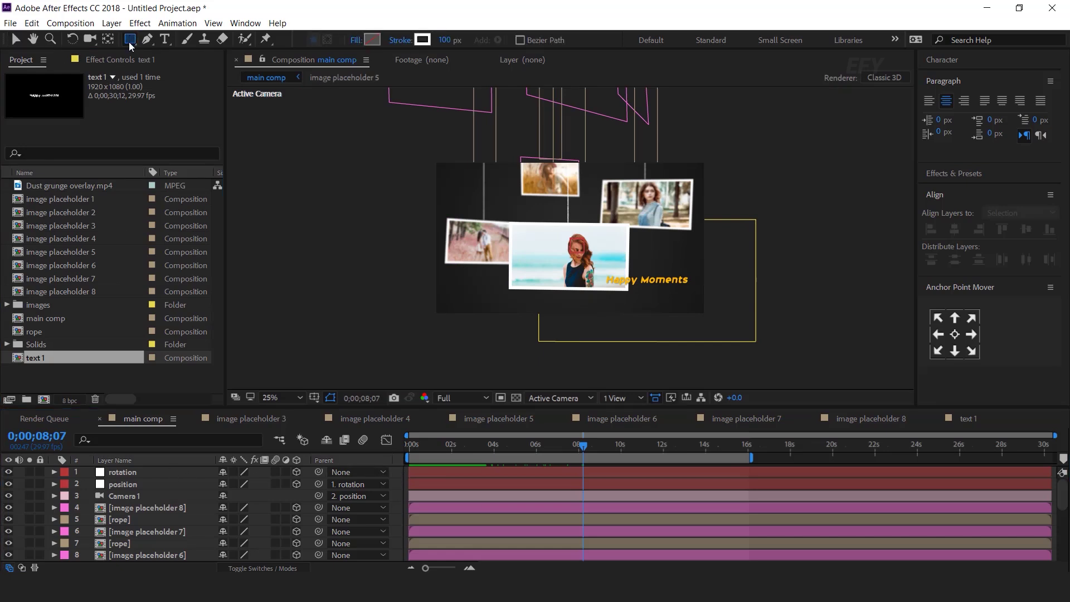
double_click(131, 40)
key("v")
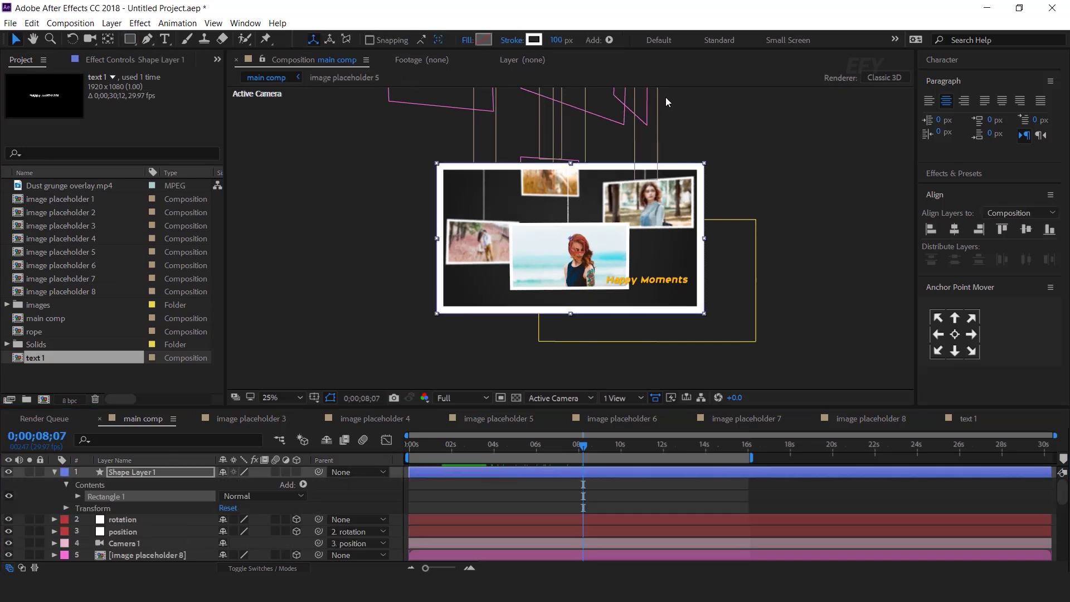
- Collapse the new shape layer and rename it frame
left_click(54, 472)
key("Return")
type("frame")
key("Return")
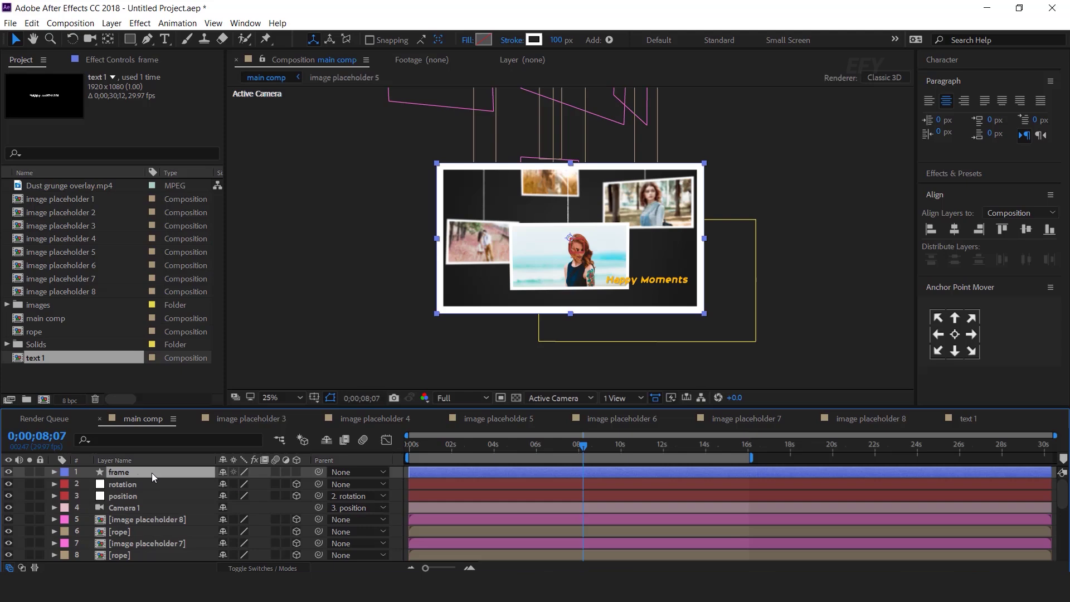
- Add a comp-sized black solid layer above the frame layer
left_click(326, 311)
right_click(396, 331)
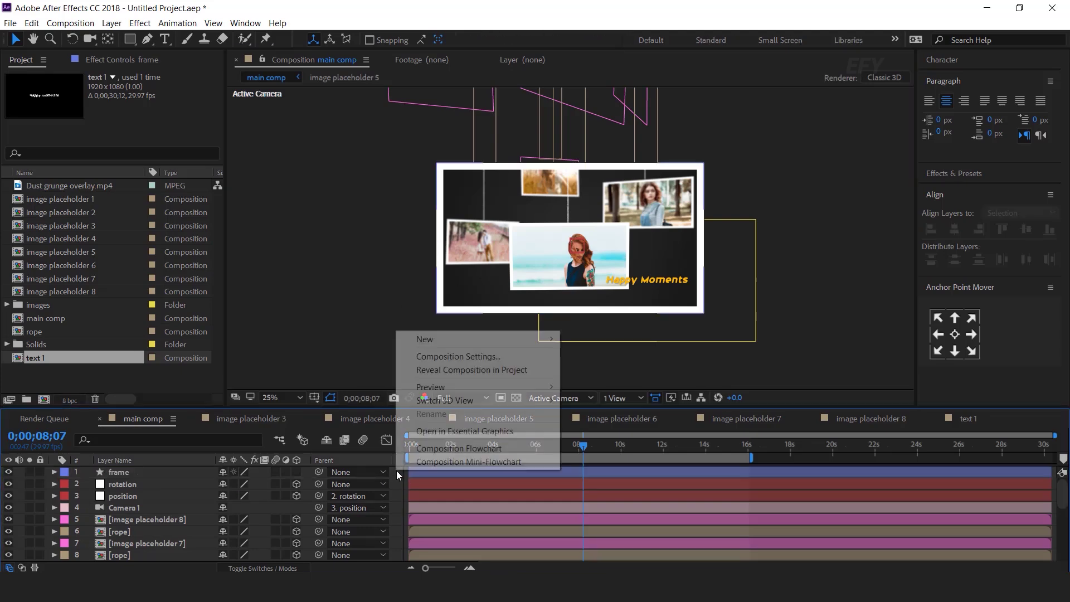
mouse_move(421, 338)
left_click(606, 369)
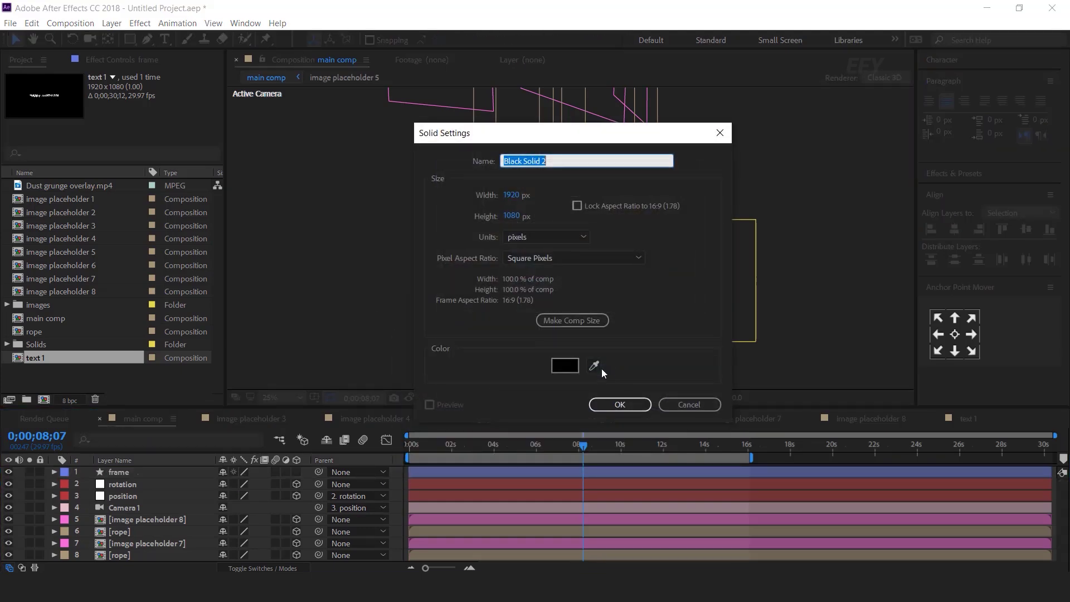
left_click(619, 404)
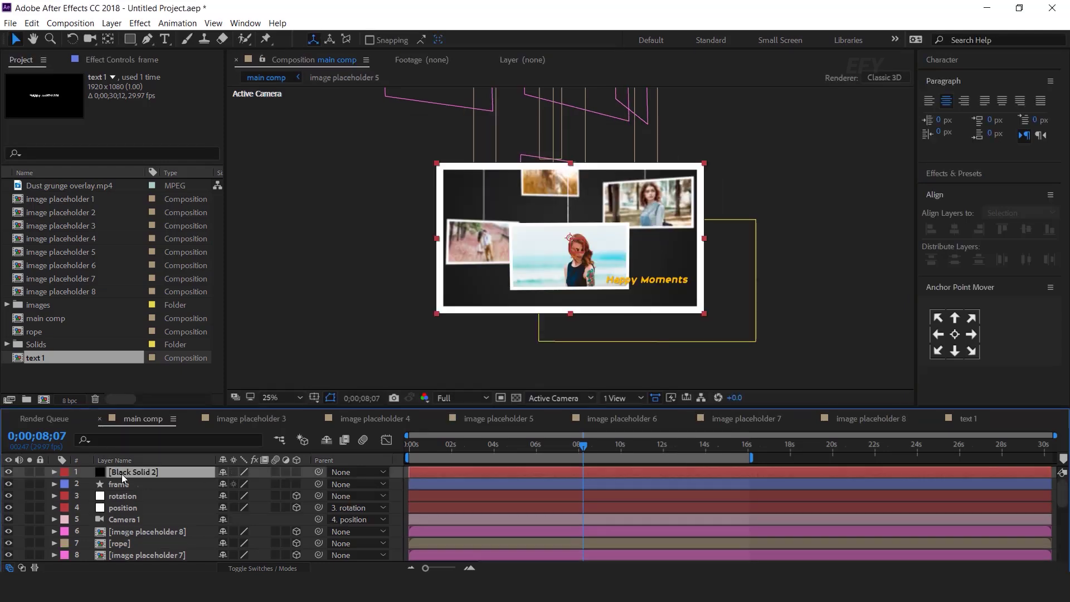
- Add a full-size elliptical mask to the black solid and set the mask mode to Subtract
left_click_drag(129, 38, 200, 70)
double_click(130, 40)
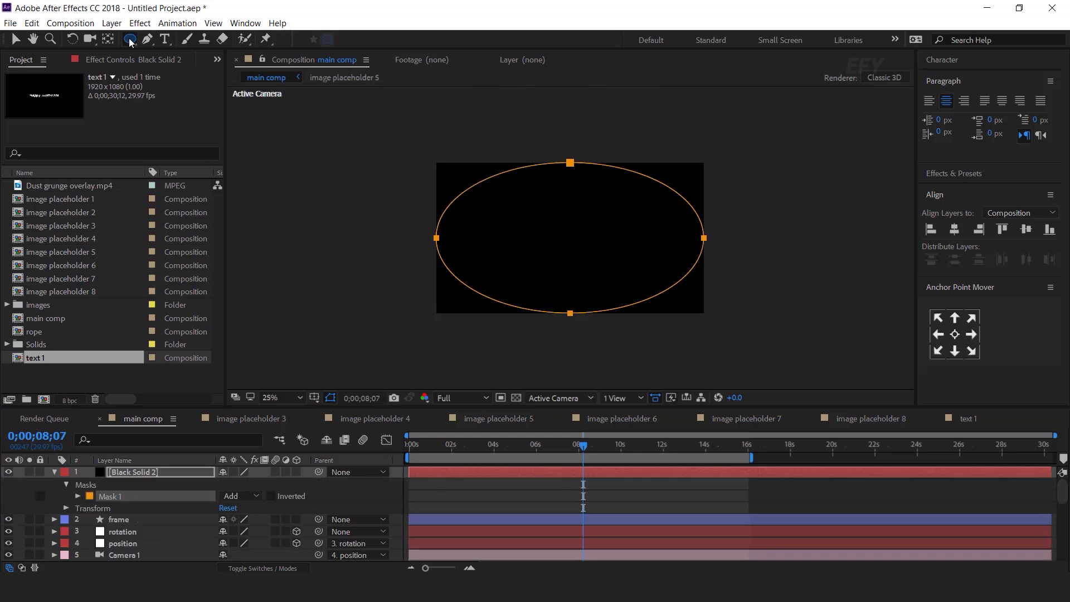
key("v")
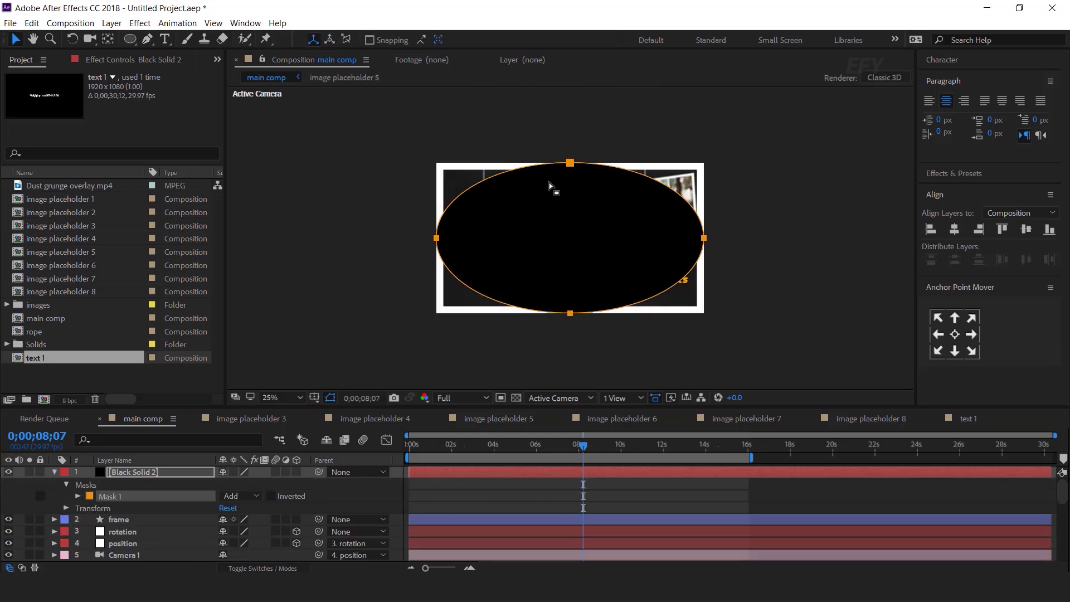
left_click(253, 497)
left_click(245, 428)
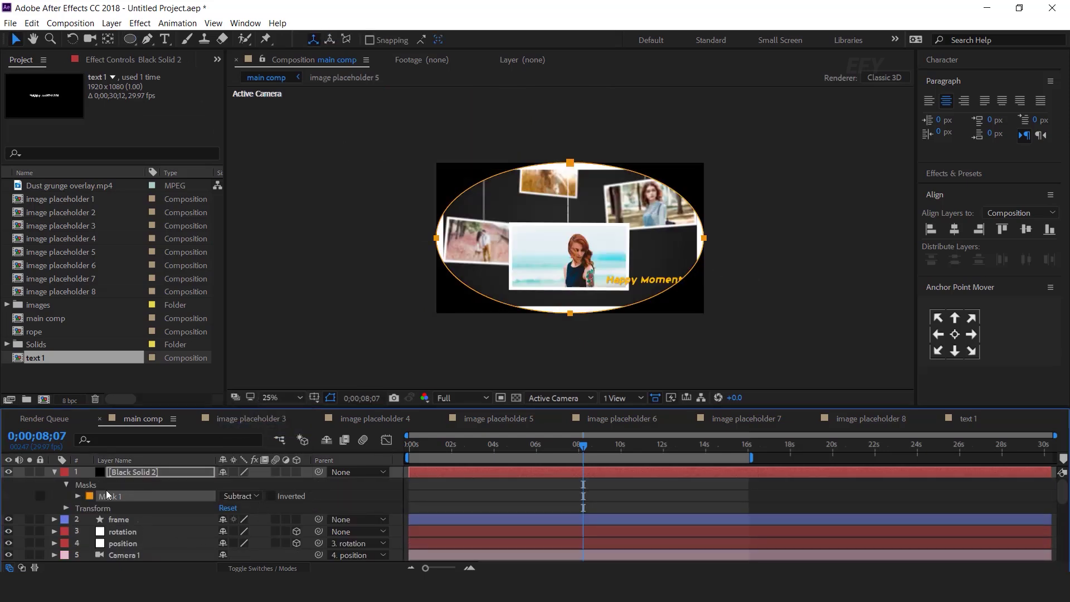
- Feather the black solid's mask to 465 pixels and set the layer's opacity to 70% for a vignette
left_click(78, 496)
left_click_drag(251, 521, 573, 517)
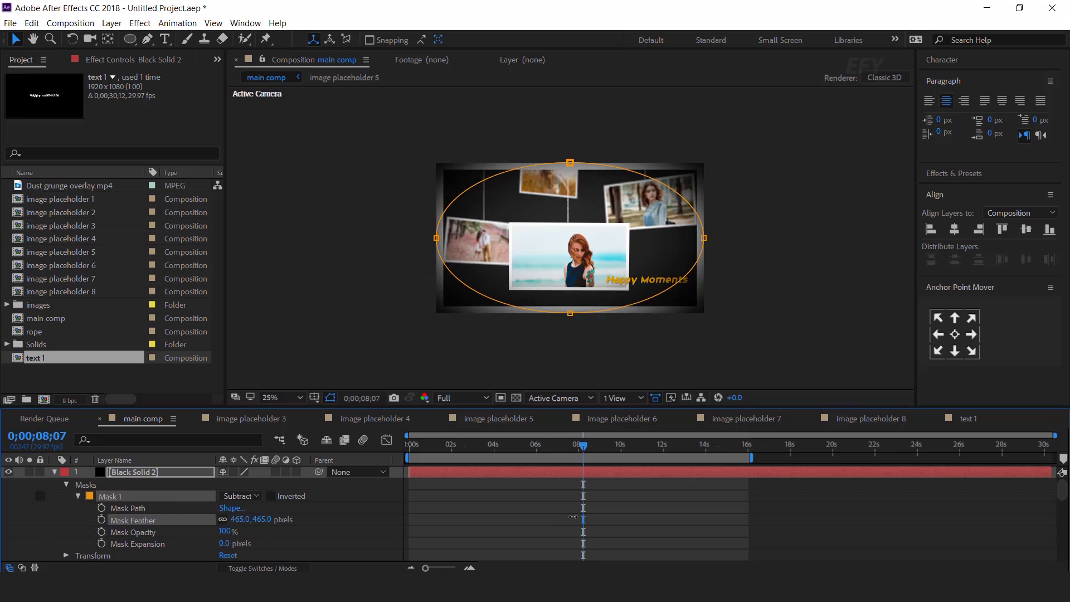
left_click(145, 475)
key("t")
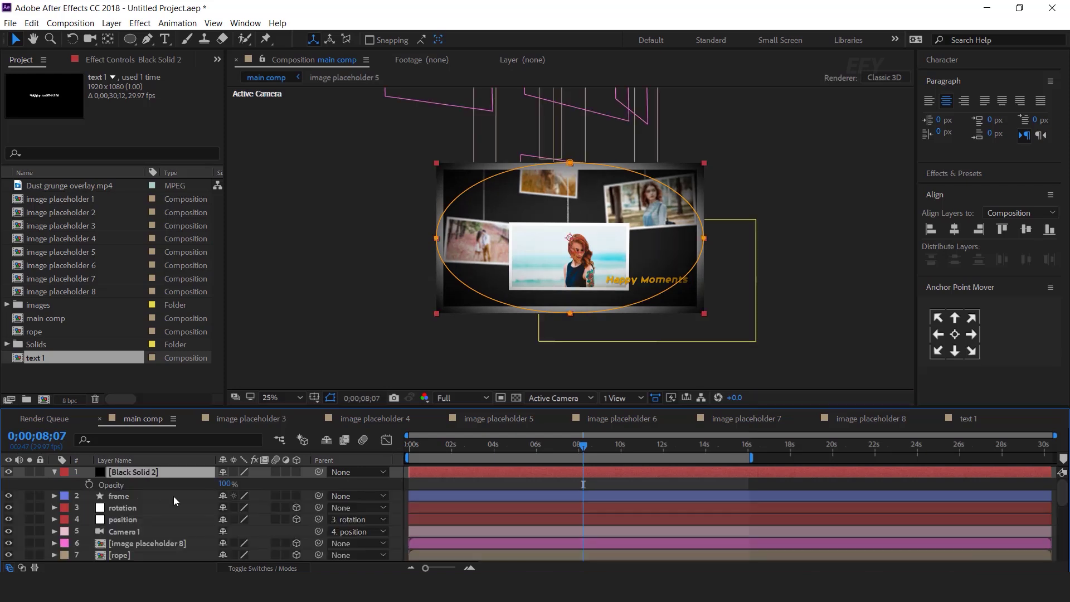
left_click_drag(138, 485, 165, 482)
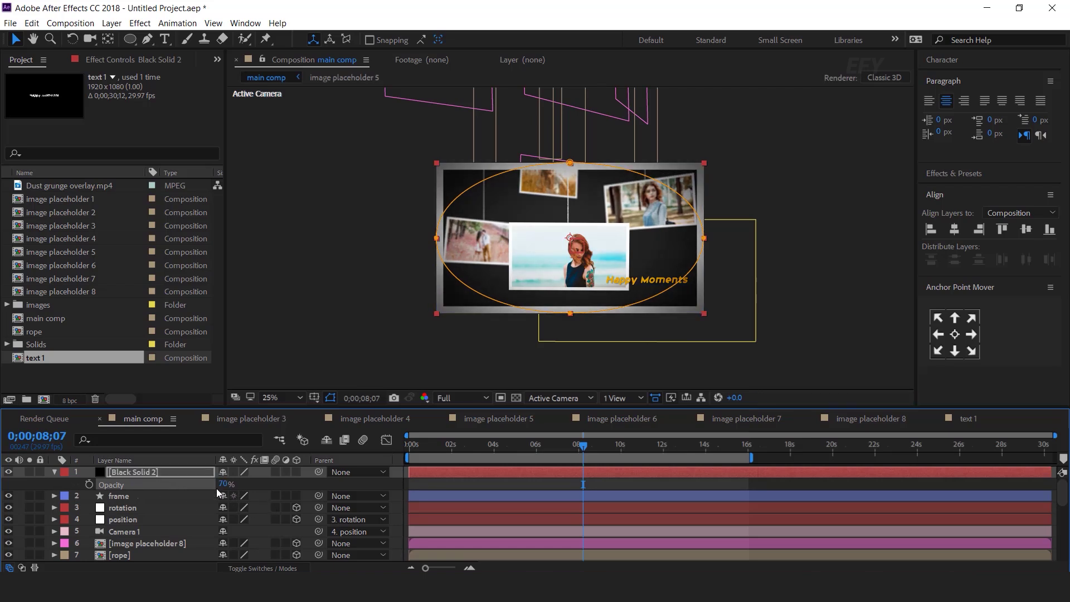
left_click(54, 473)
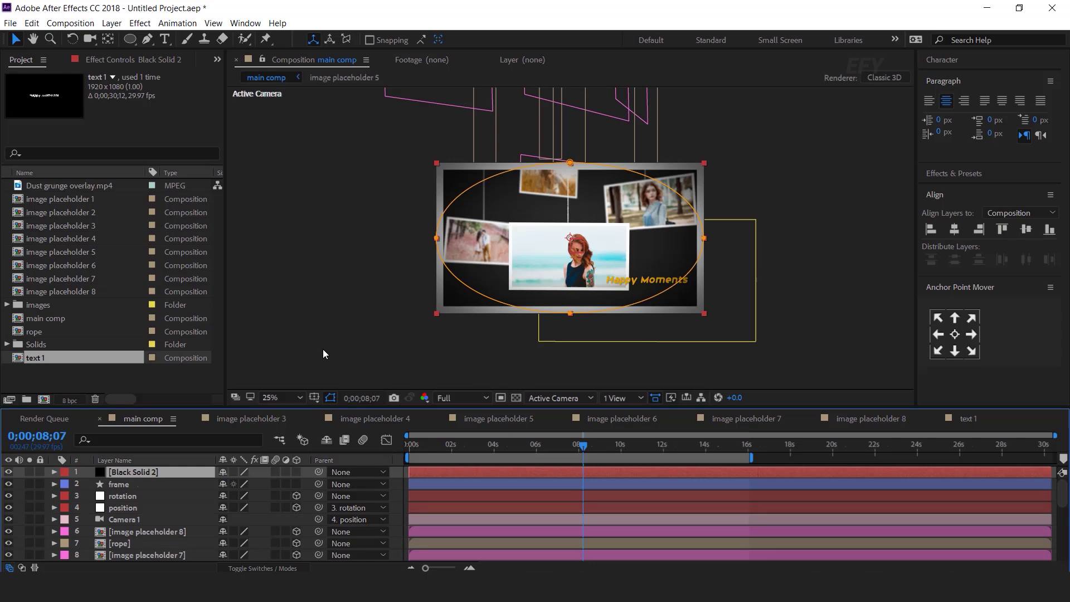
- Add another comp-sized black solid on top of the layer stack and rename it flare
right_click(306, 318)
mouse_move(334, 328)
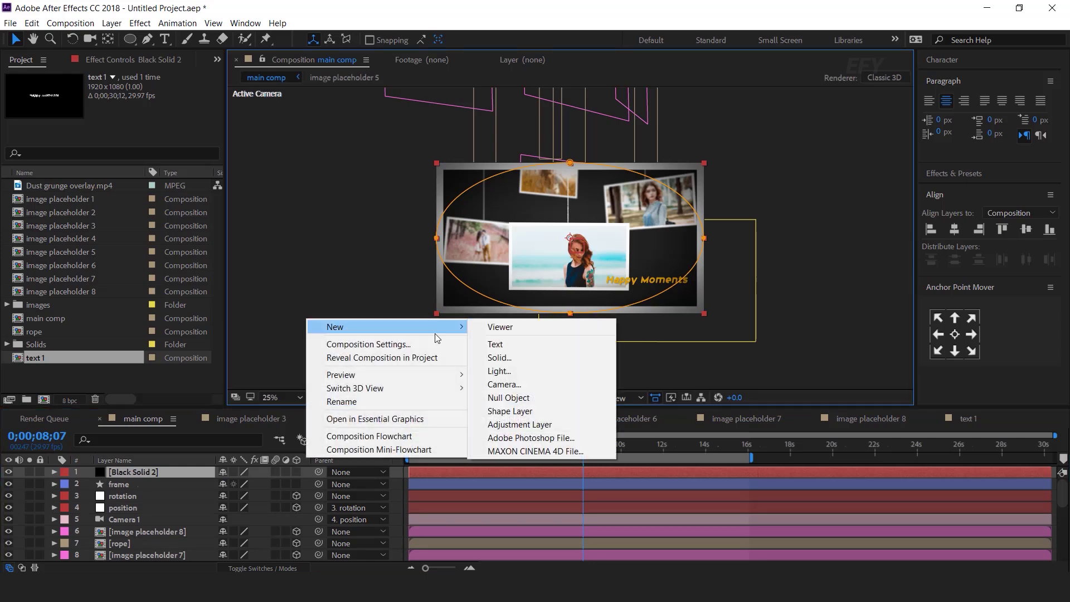
left_click(524, 359)
left_click(616, 404)
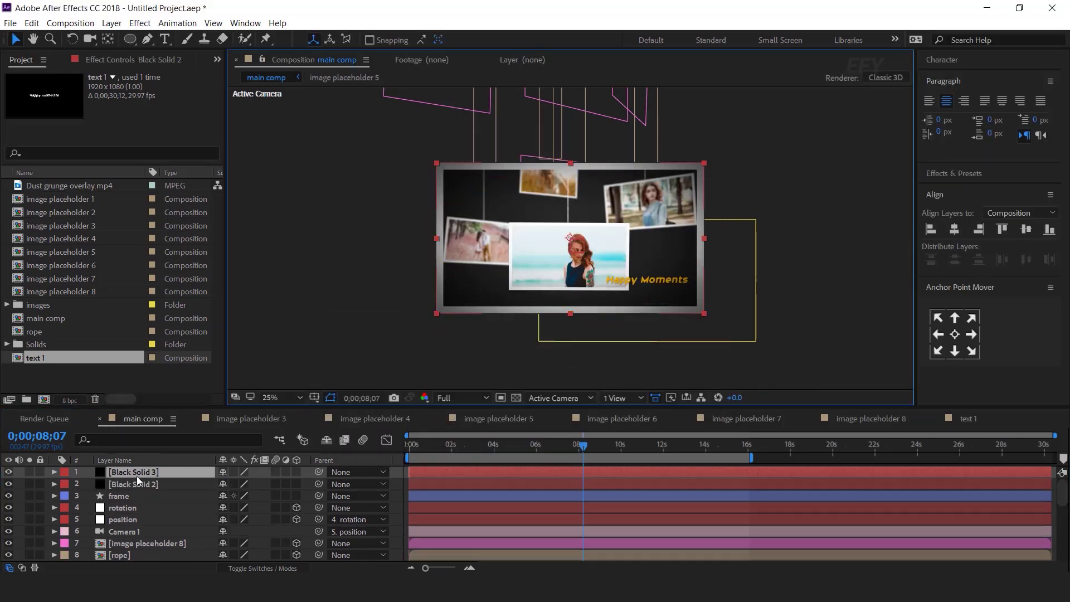
left_click(152, 474)
key("Return")
type("flare")
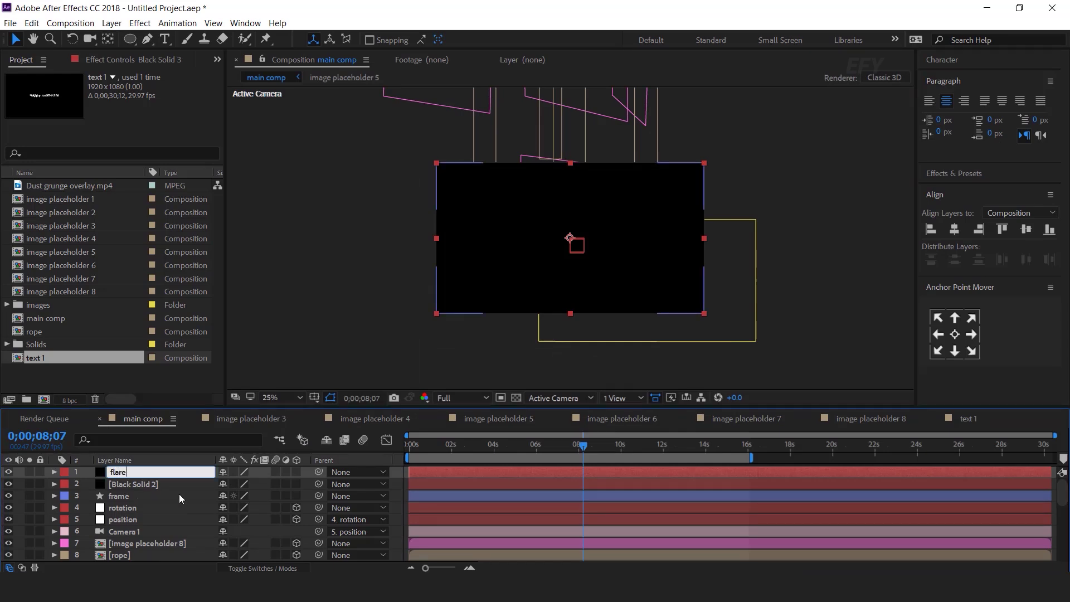
key("Return")
- Apply a Gradient Ramp effect to the flare layer, set it to Radial Ramp and swap its colors
key("ctrl+space")
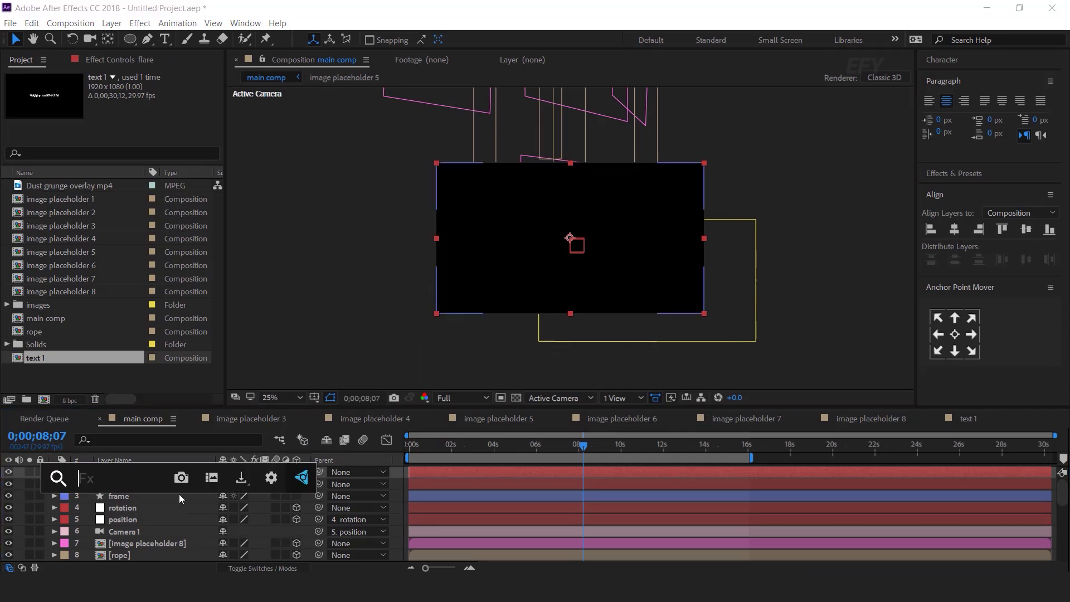
type("gra")
key("Return")
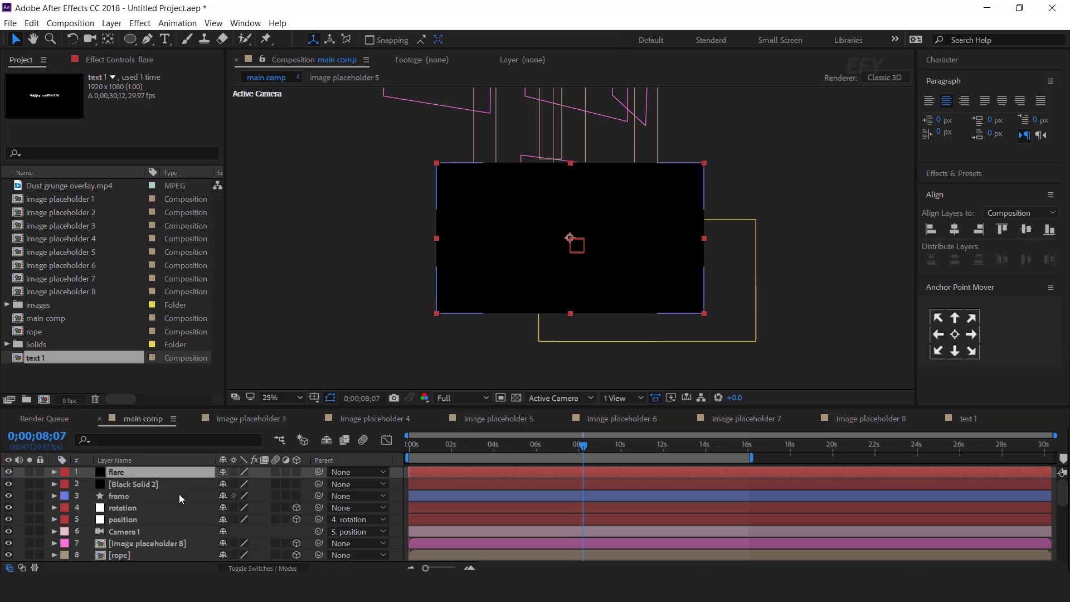
left_click(168, 149)
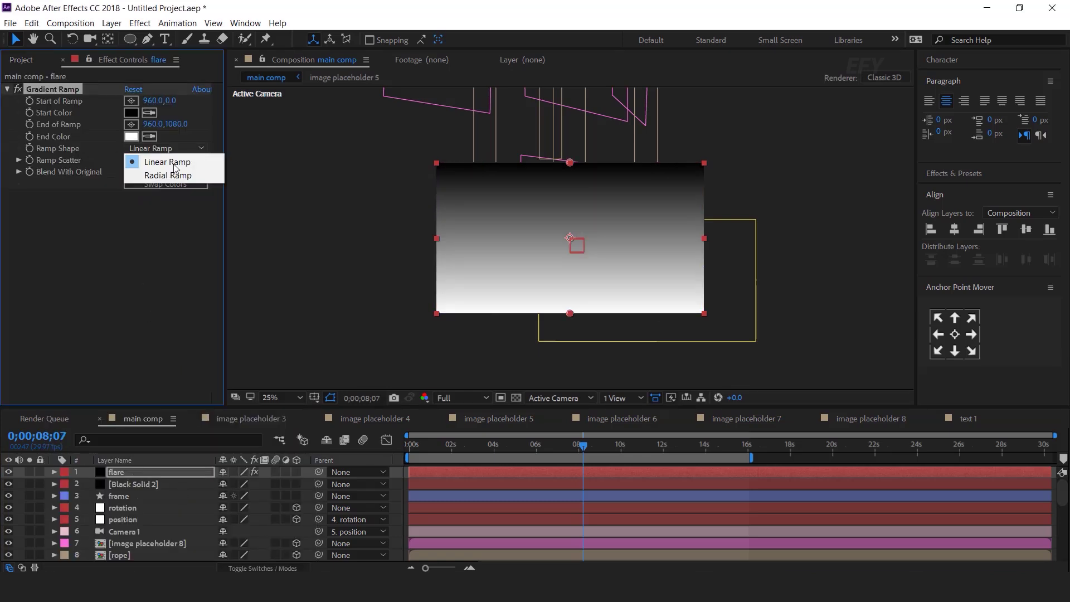
left_click(177, 174)
left_click(165, 186)
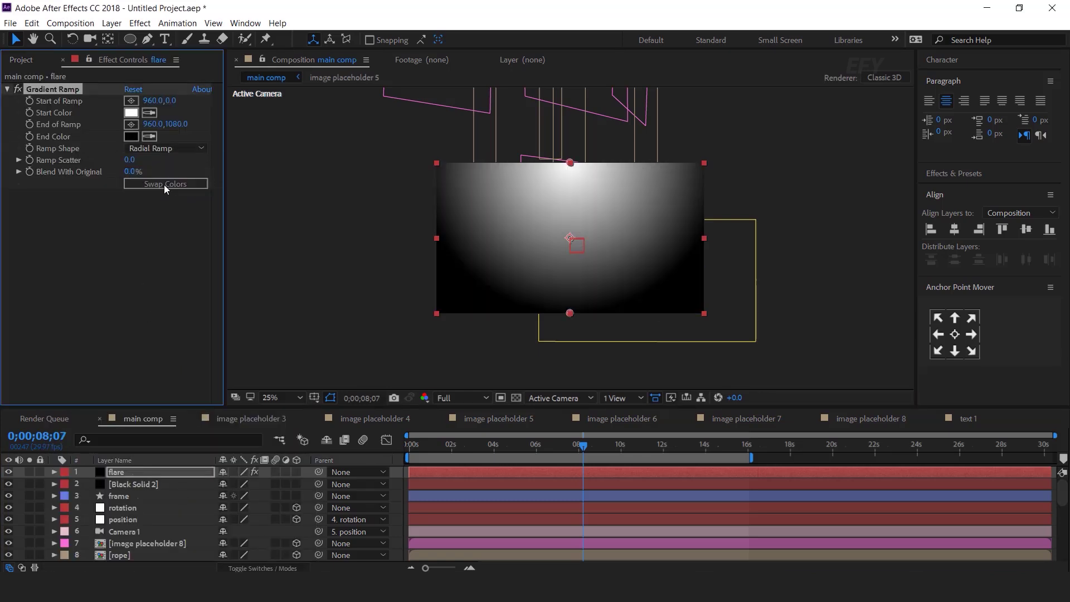
- Set the ramp's start color to dark blue 021A3F and move the end of the ramp below the comp to about 984, 1800
left_click(131, 113)
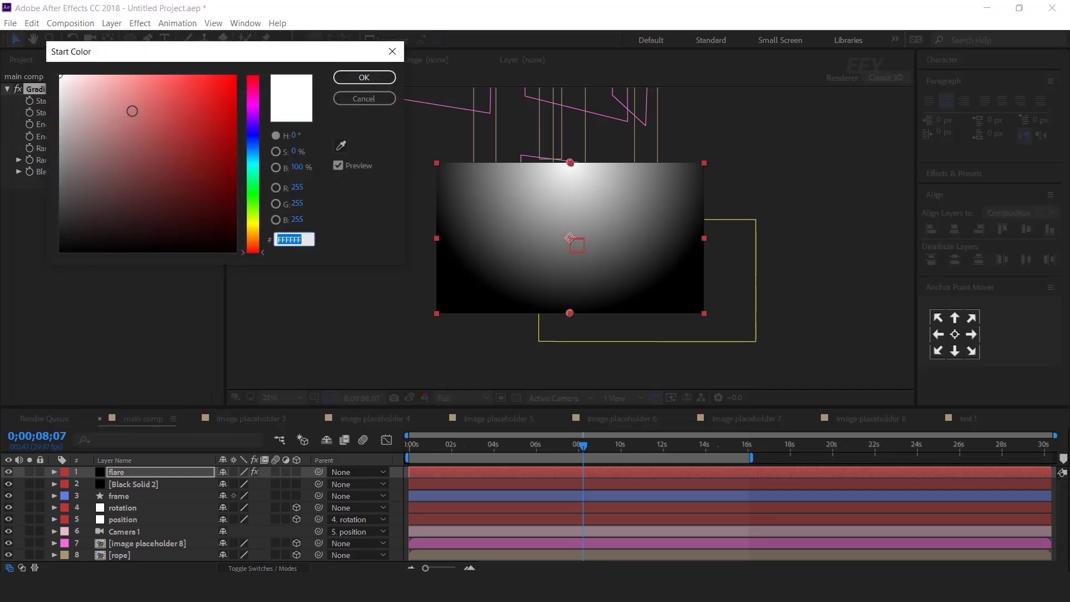
left_click(256, 146)
left_click(231, 193)
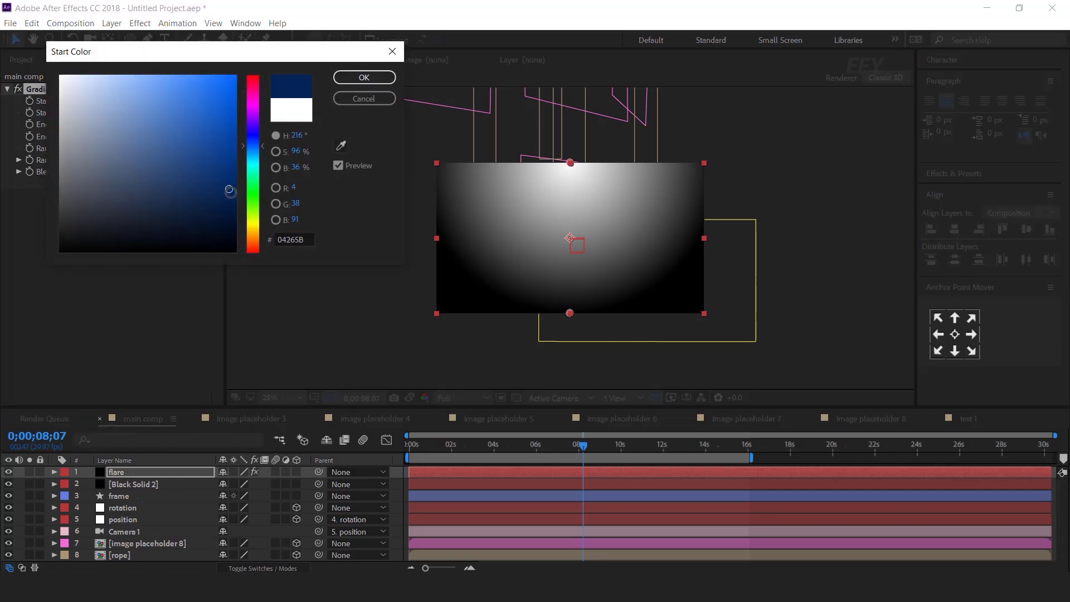
left_click_drag(231, 192, 230, 208)
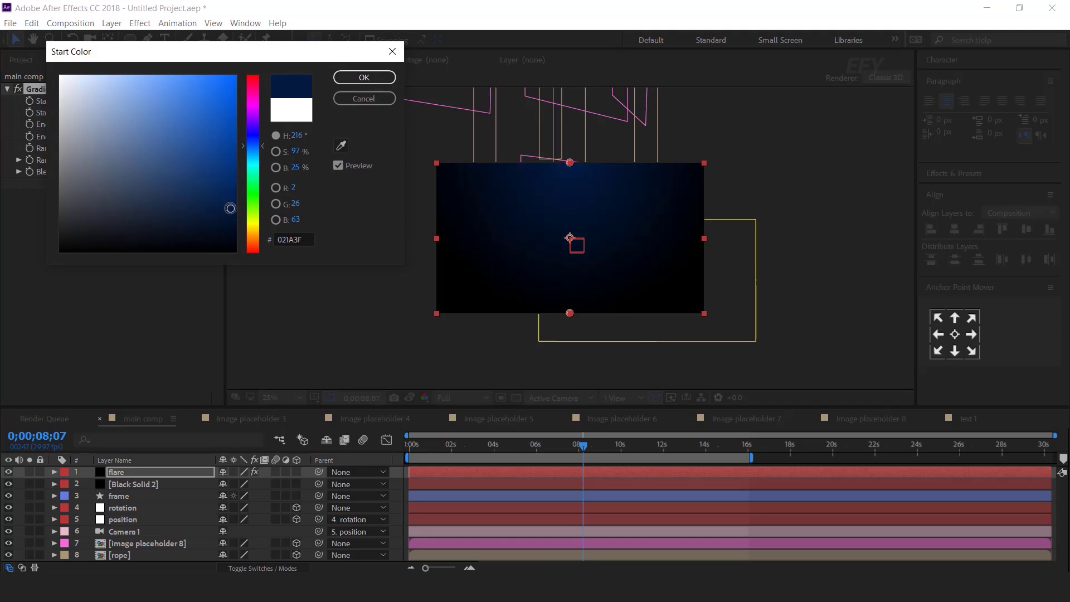
left_click(365, 78)
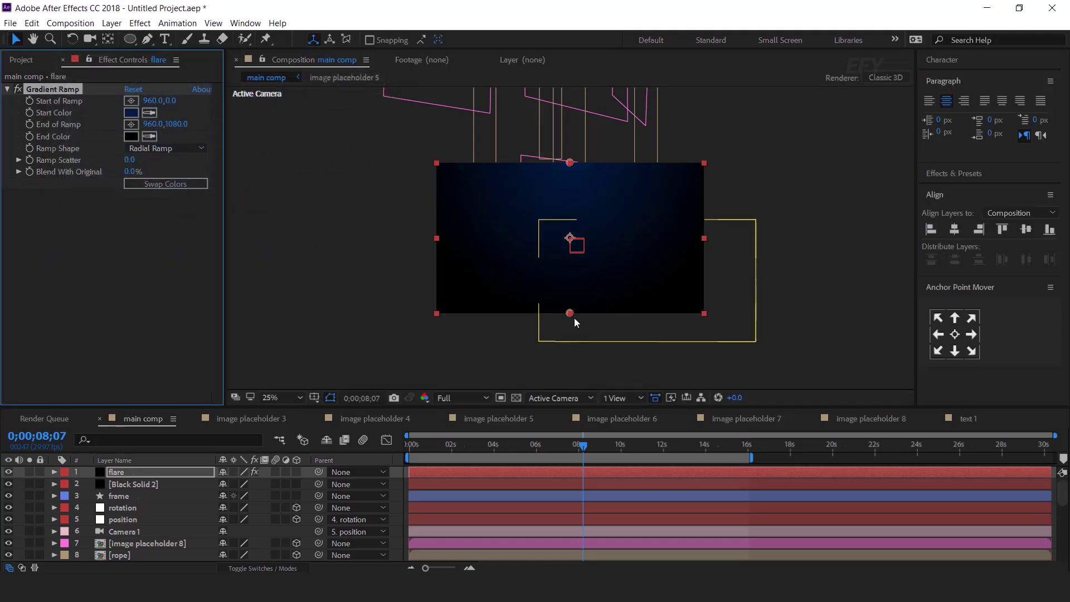
left_click_drag(571, 437, 576, 415)
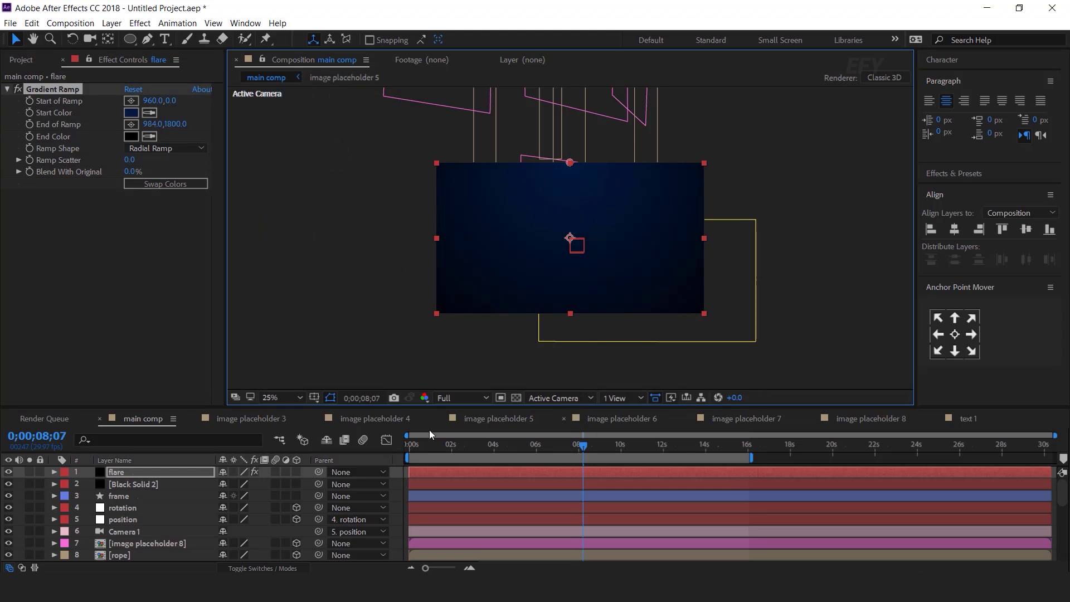
- Set the flare layer's blending mode to Screen and deselect it
left_click(143, 474)
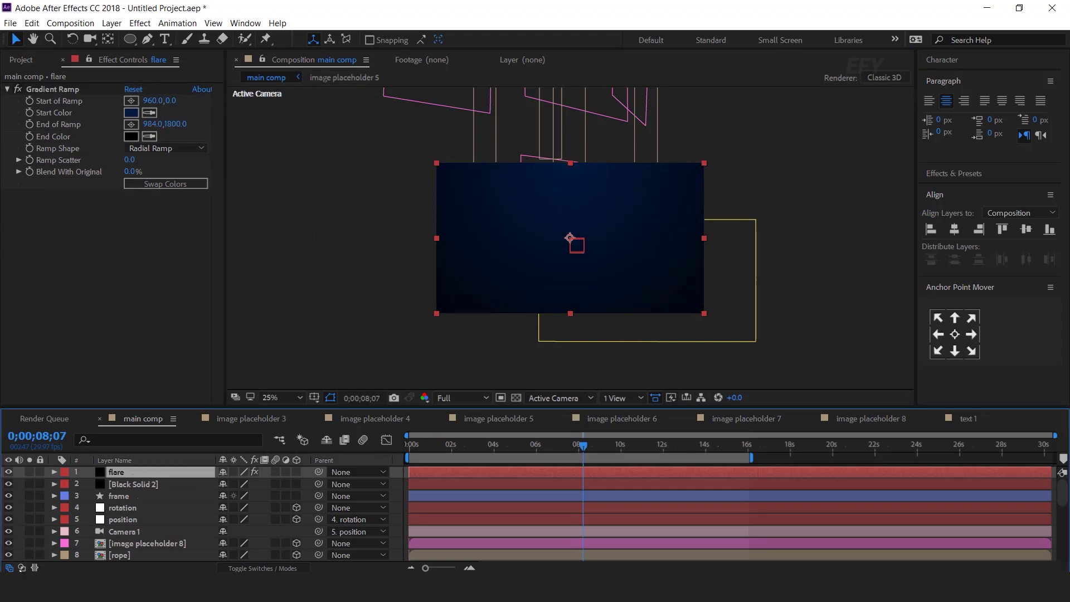
left_click(22, 567)
left_click(334, 472)
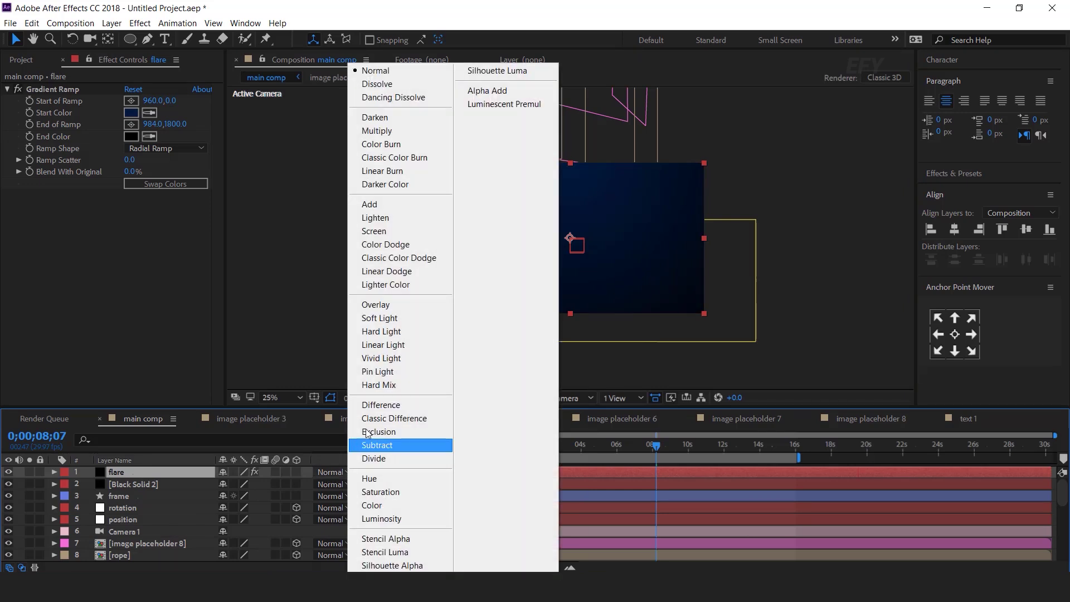
left_click(378, 233)
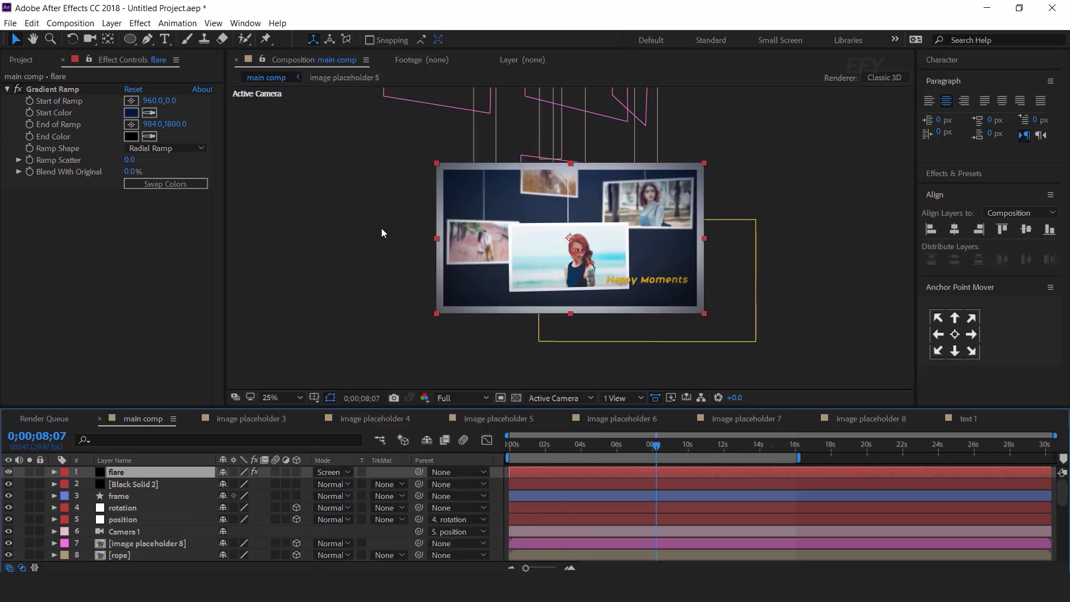
left_click(764, 322)
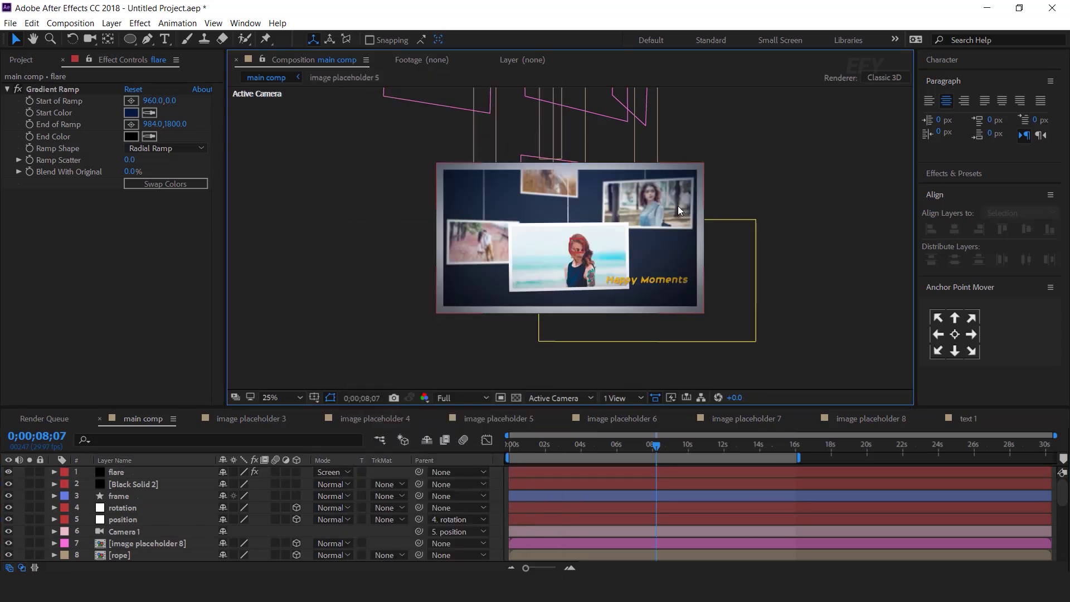
- Add an adjustment layer on top of the main comp and rename it glow
right_click(496, 471)
mouse_move(559, 342)
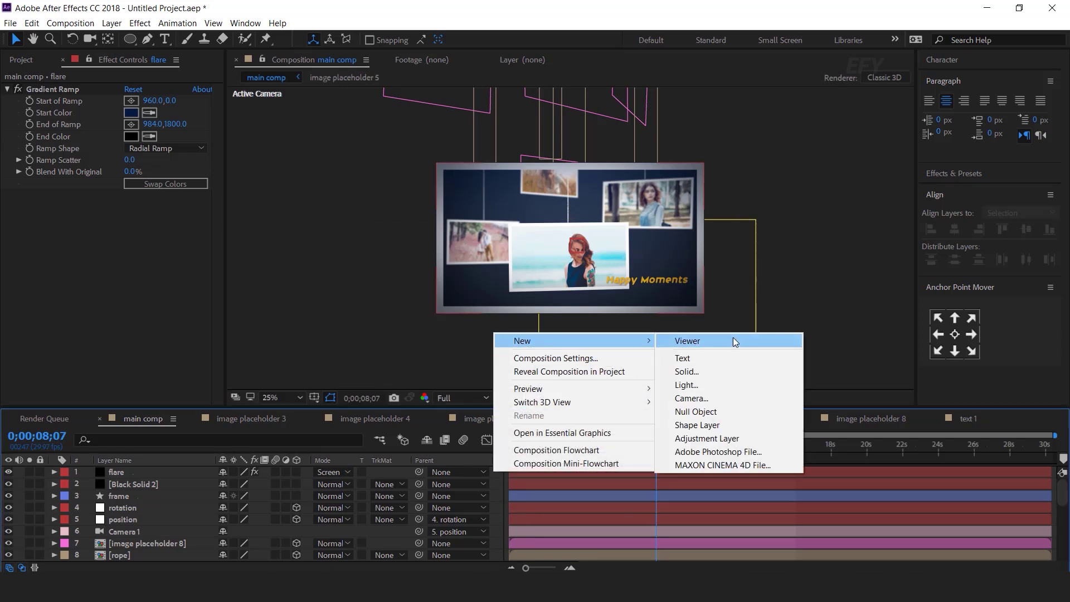
left_click(713, 440)
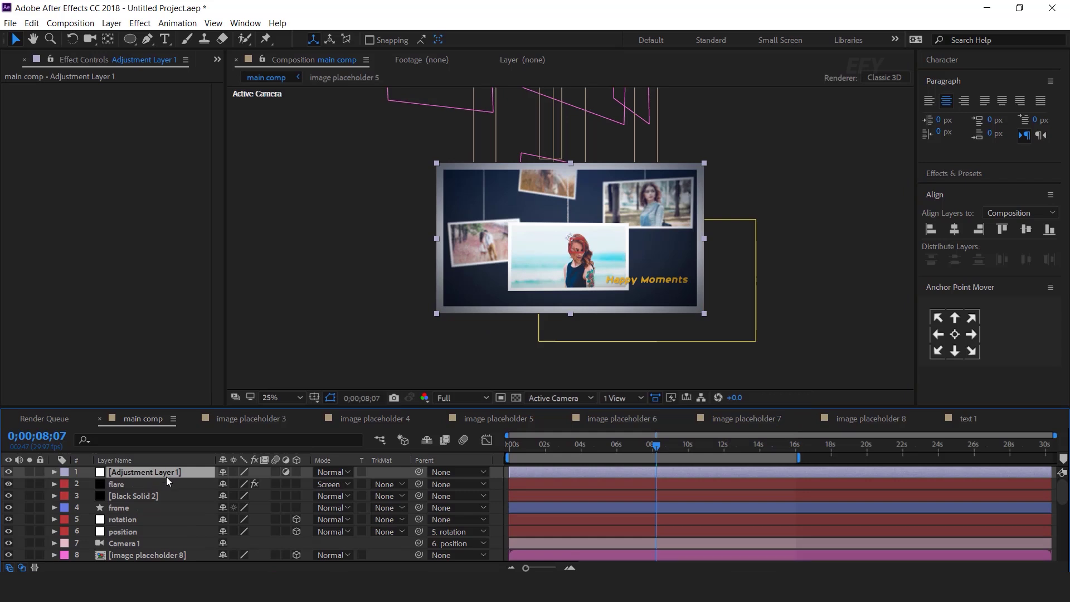
key("Return")
type("glow")
key("Return")
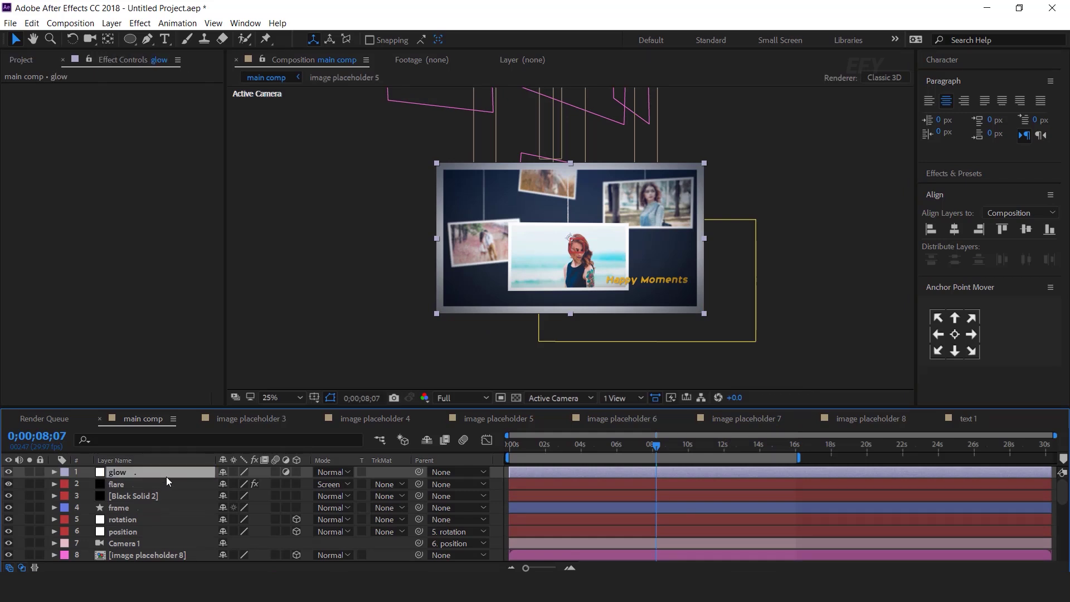
- Apply the Glow effect to the glow adjustment layer and set its threshold to 100%
key("ctrl+space")
type("glow")
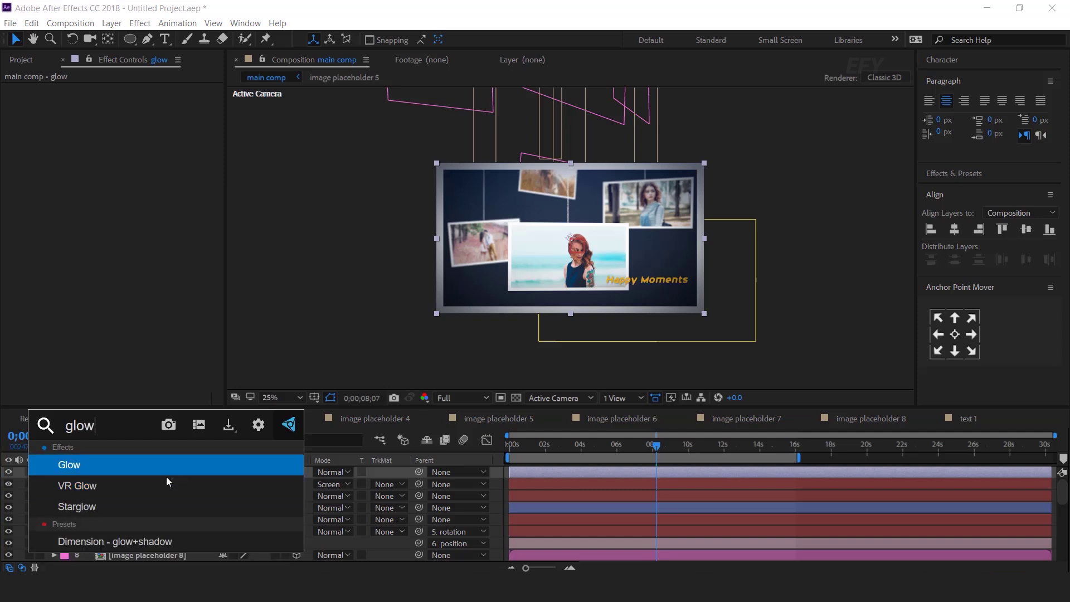
key("Return")
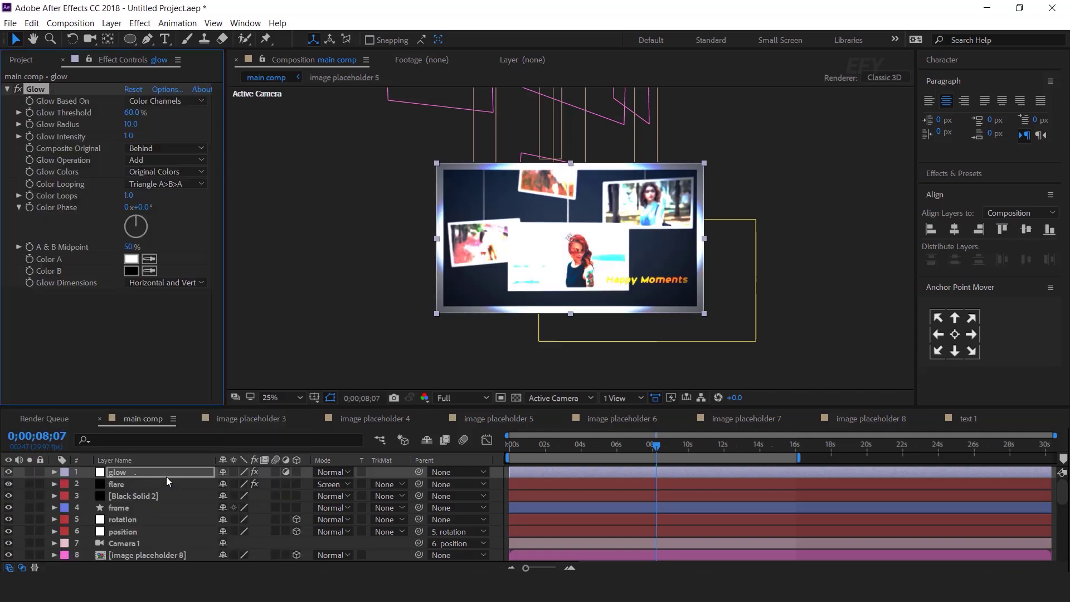
left_click(131, 113)
type("100")
key("Return")
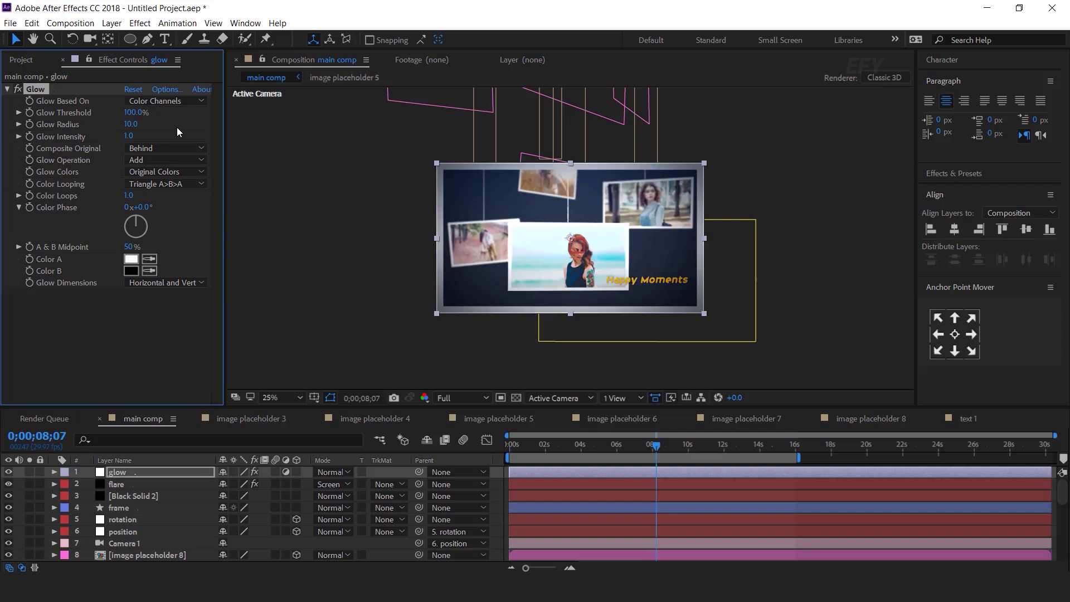
- Set the Glow effect's radius to 100 and its intensity to 0.3
left_click(141, 124)
type("100")
key("Return")
left_click(134, 137)
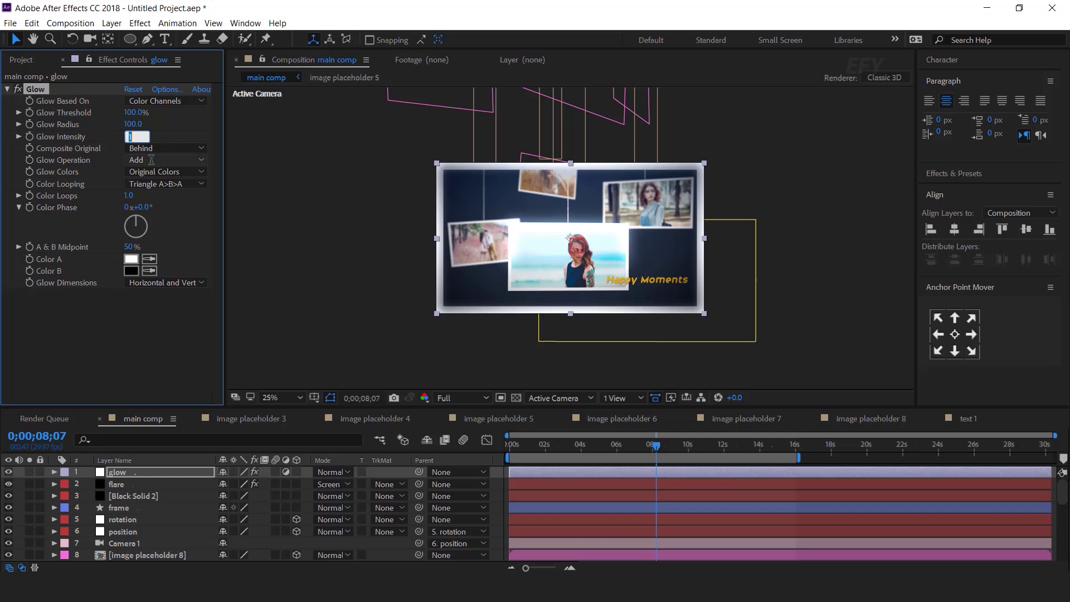
type("0.3")
key("Return")
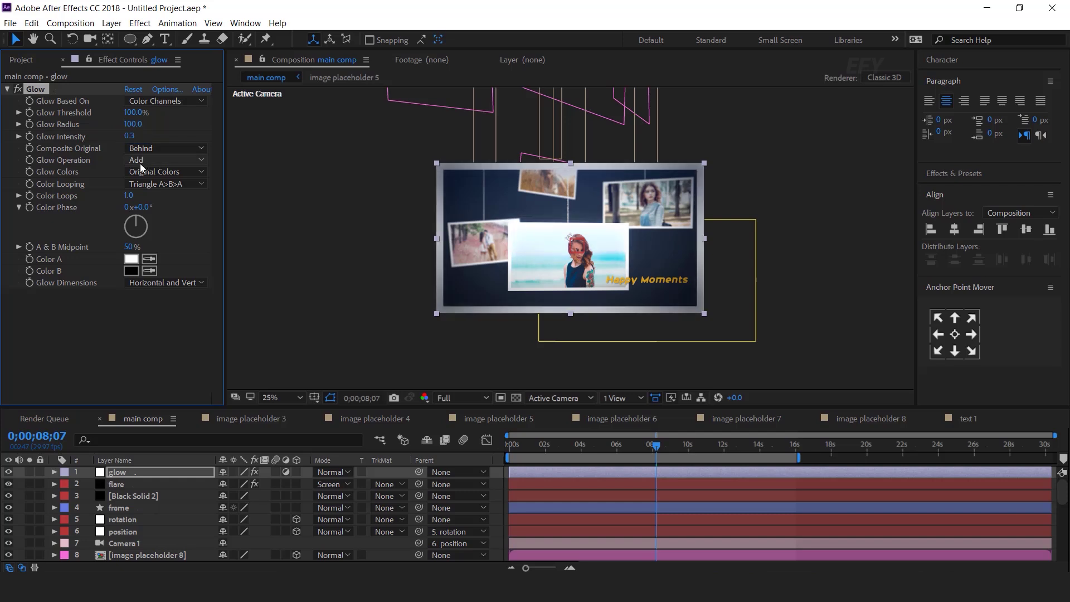
- Toggle the Glow effect off and on to compare the image with and without it
left_click(20, 89)
left_click(20, 89)
left_click(21, 89)
left_click(21, 89)
left_click(21, 89)
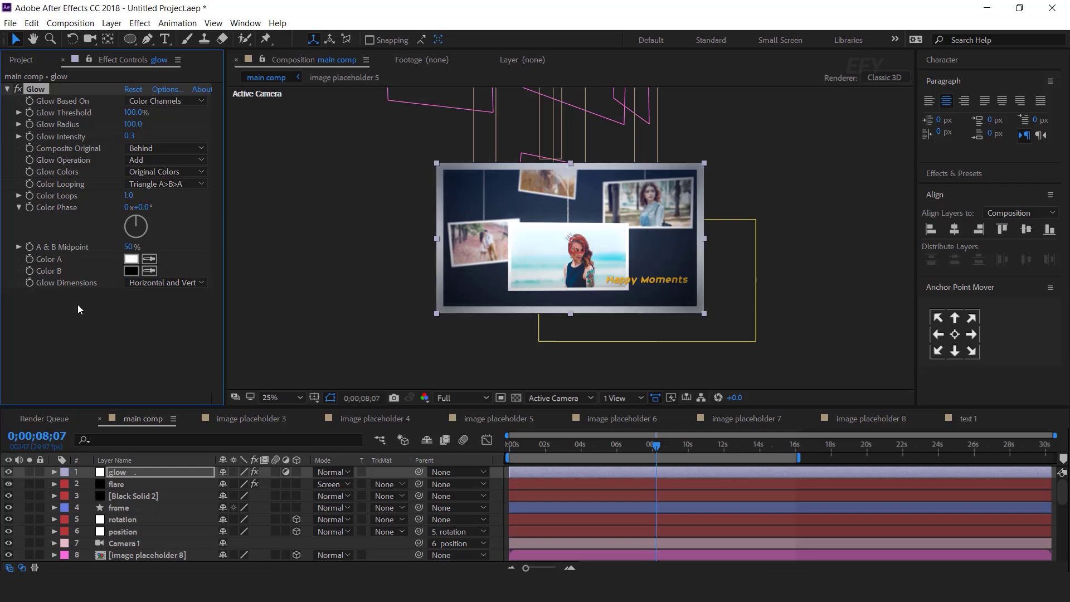
- Add a new adjustment layer on top of the main comp and rename it lens
right_click(370, 331)
mouse_move(446, 338)
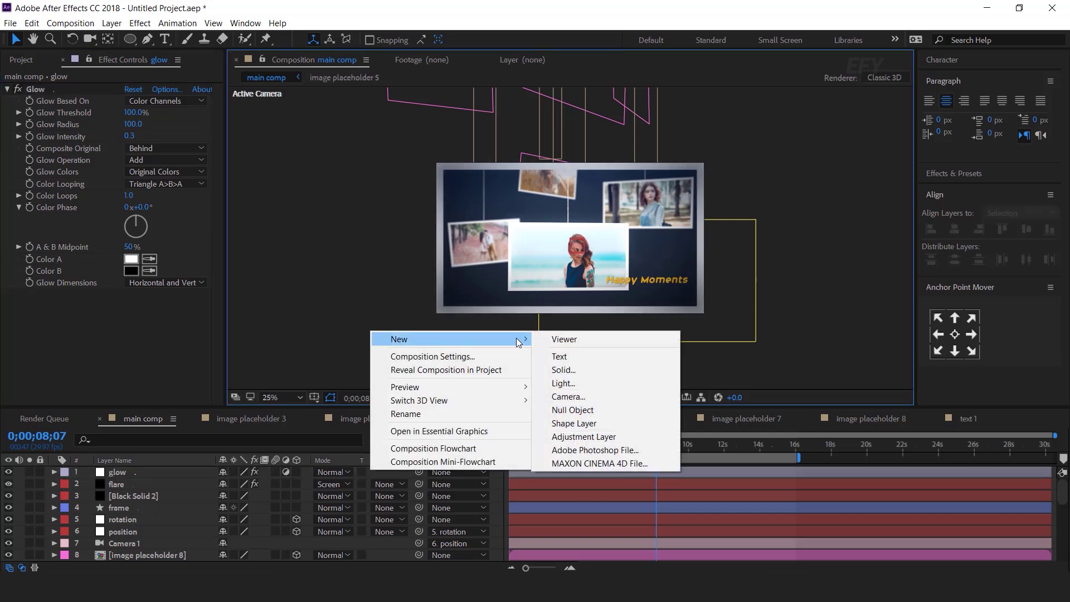
left_click(607, 442)
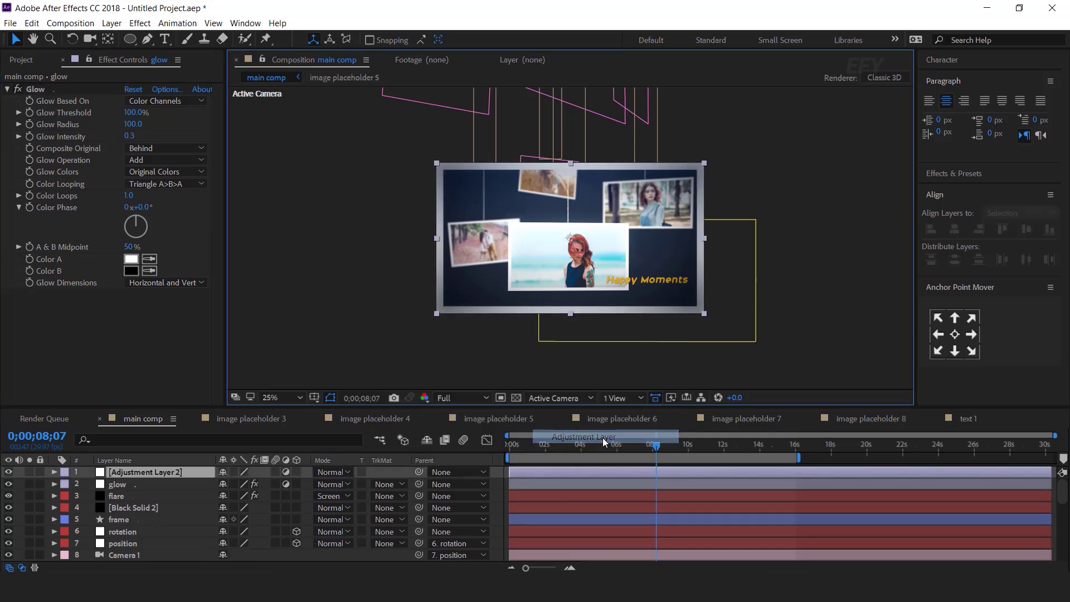
left_click(173, 474)
key("Return")
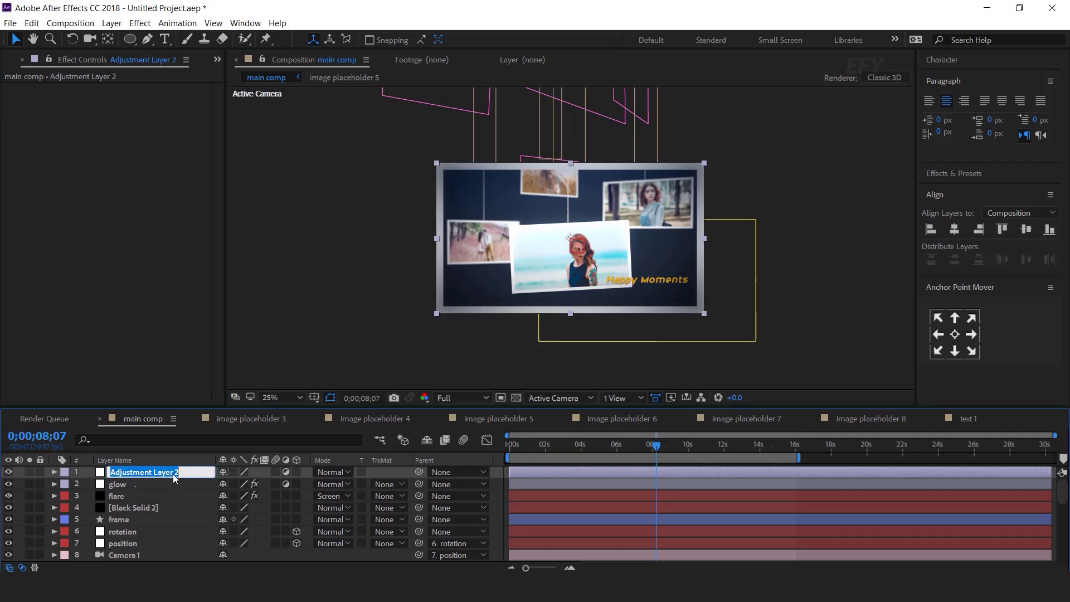
type("lens")
key("Return")
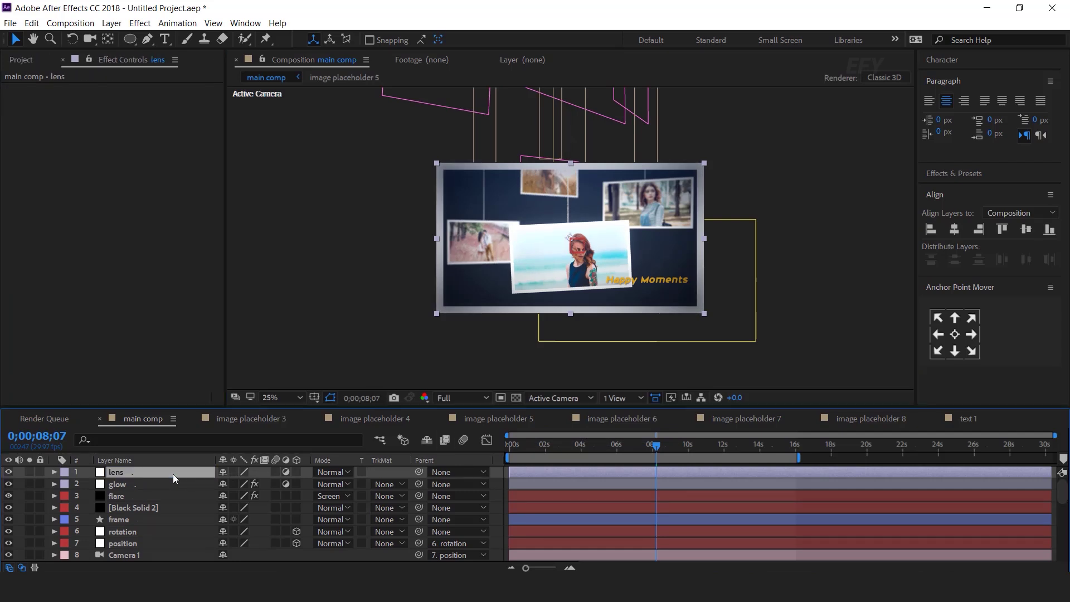
- Apply the CC Lens effect to the lens adjustment layer and set its size to 100
key("ctrl+space")
type("cc l")
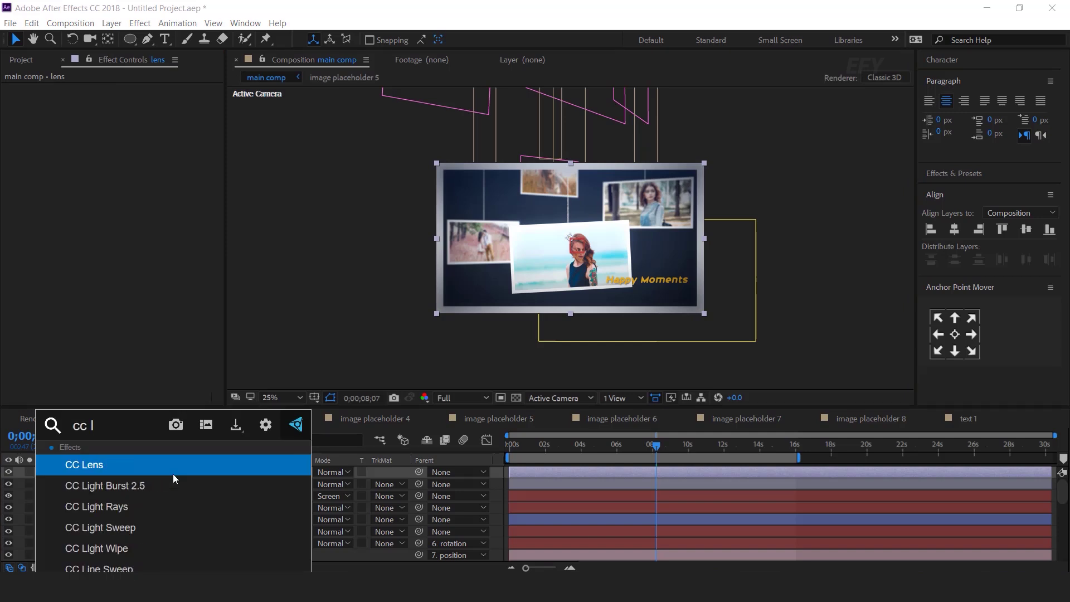
key("Return")
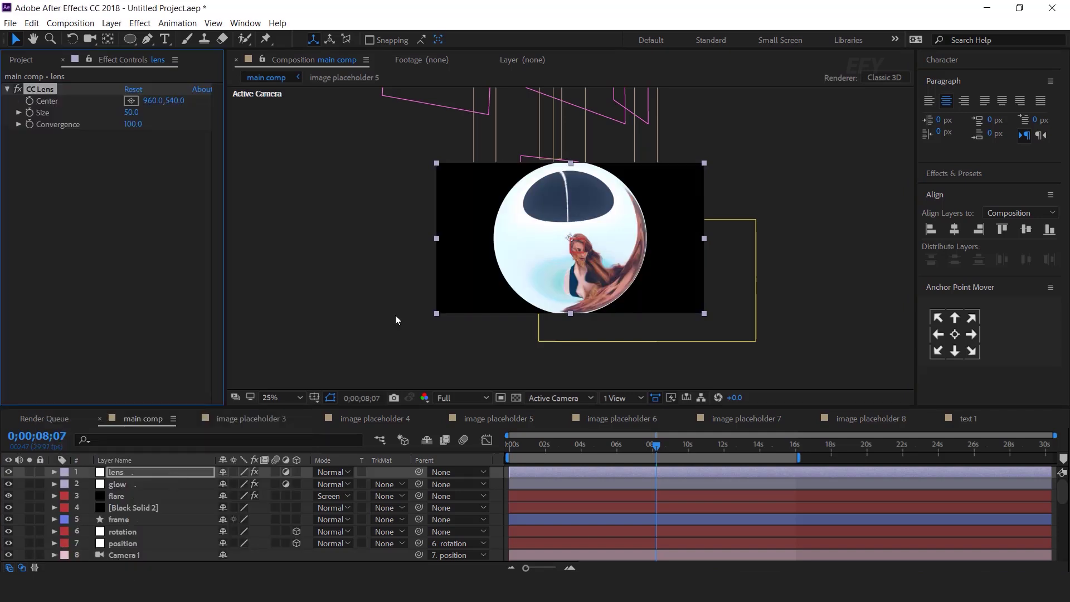
left_click(132, 112)
type("100")
key("Return")
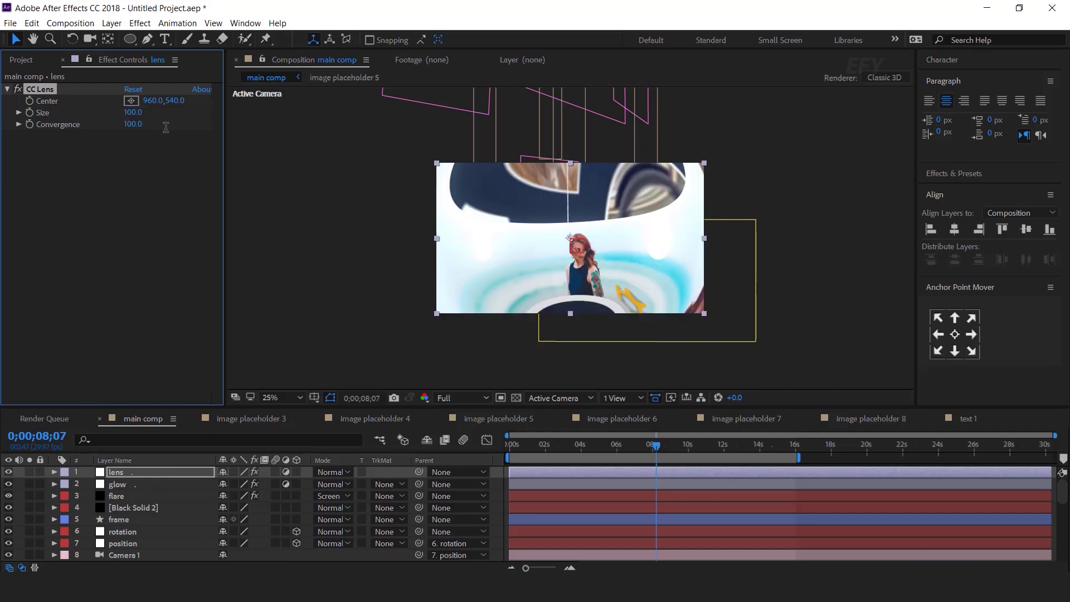
- Set the CC Lens convergence to 4 and compare the image with and without the lens layer
left_click(133, 124)
type("4")
key("Return")
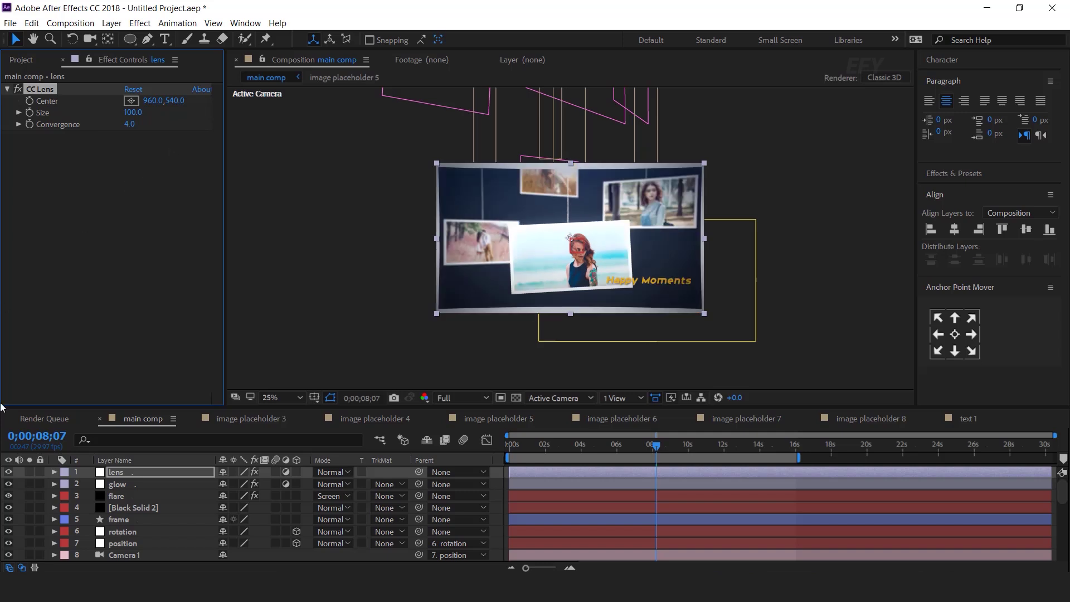
left_click(8, 472)
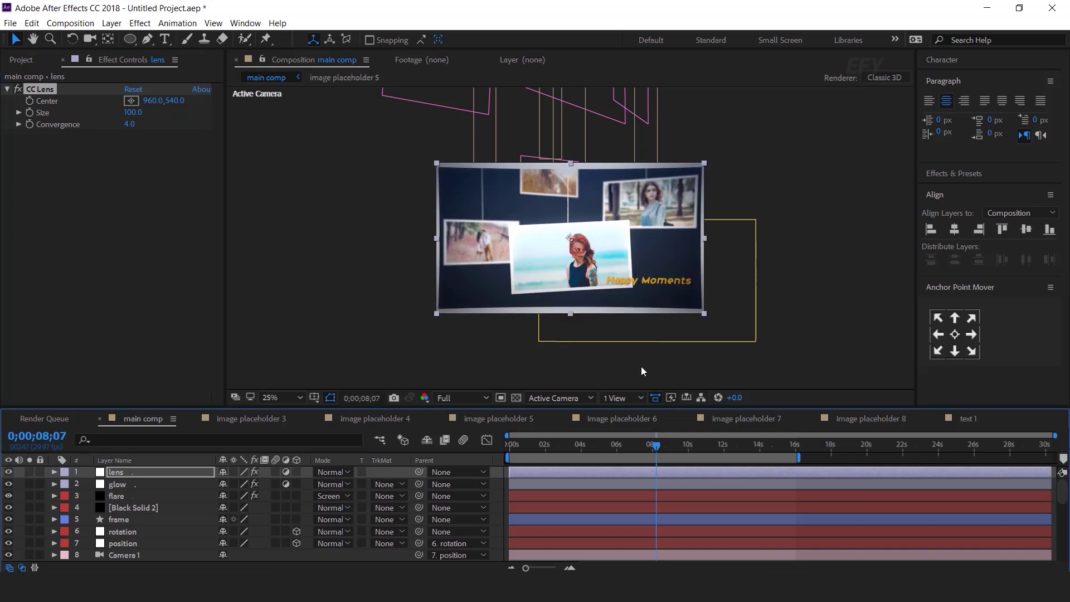
left_click(833, 321)
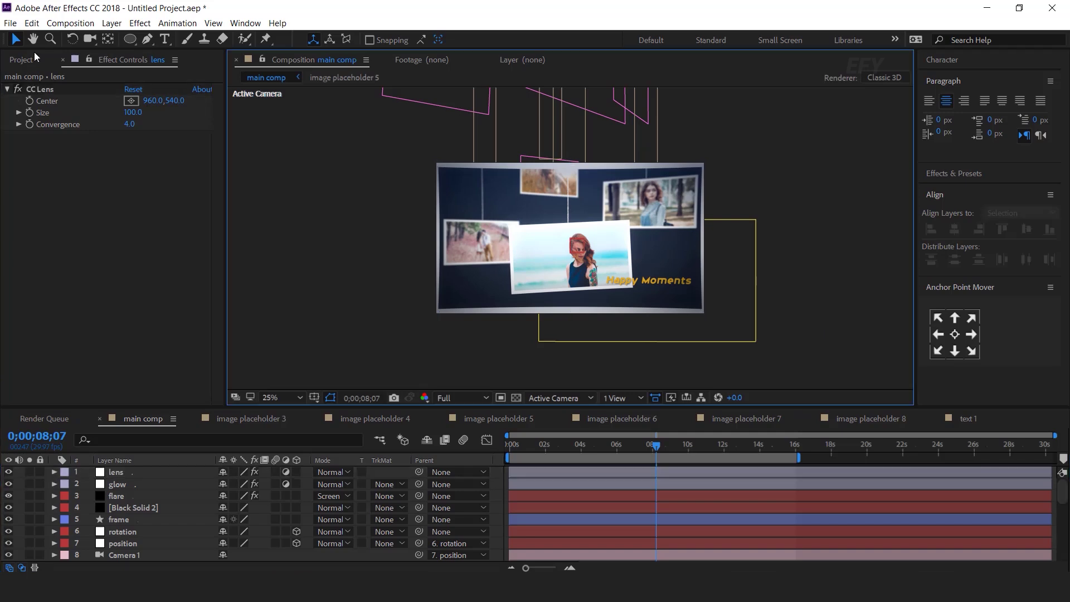
- Add the Dust grunge overlay.mp4 footage as the top layer of the main comp
left_click(22, 60)
left_click(119, 369)
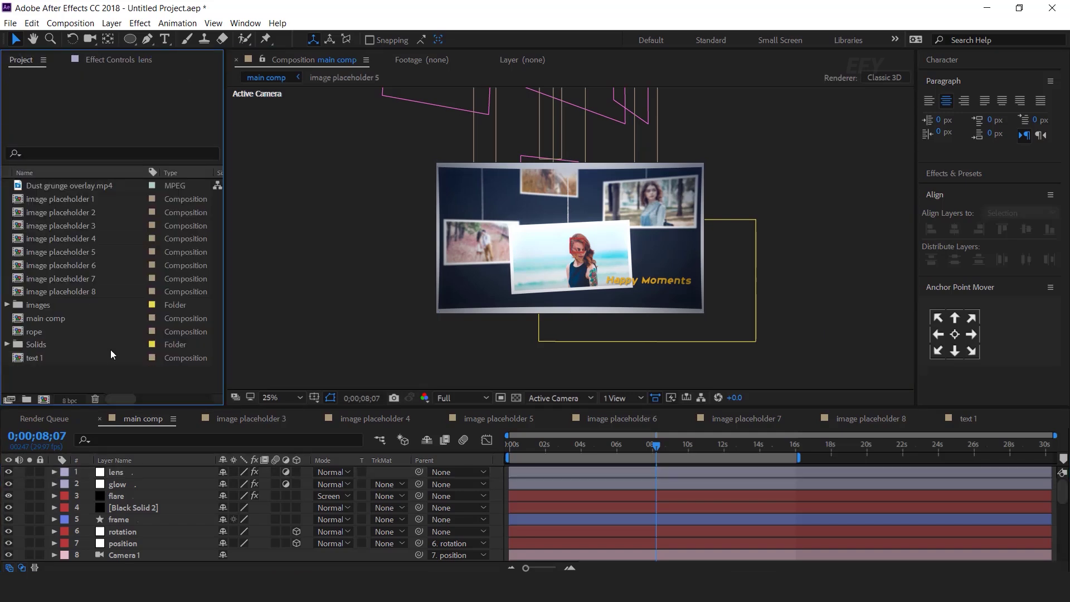
left_click(63, 186)
left_click_drag(18, 188, 125, 468)
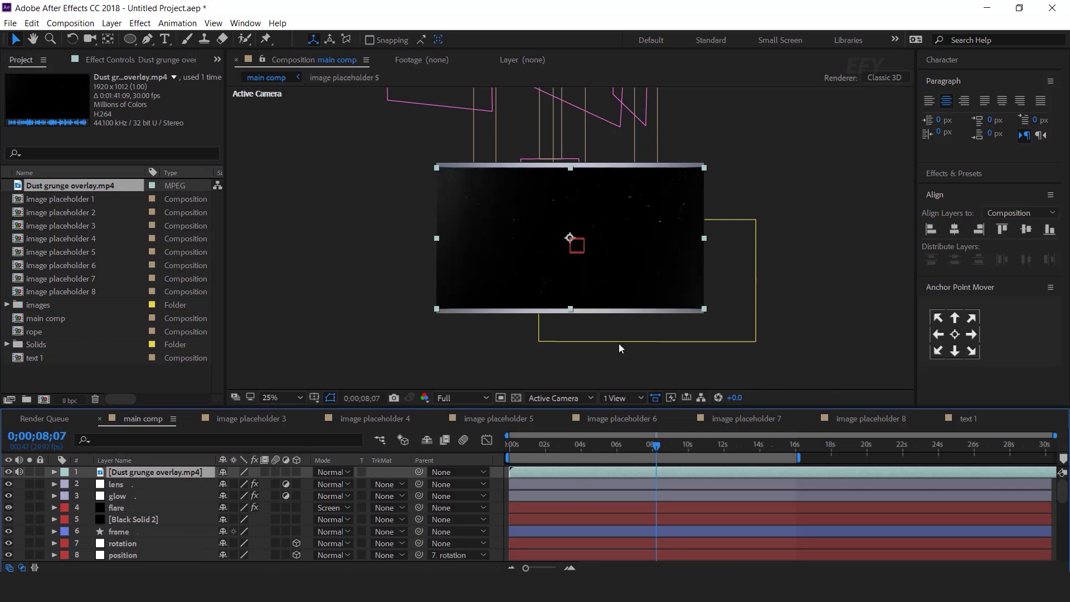
- Enlarge the dust overlay layer beyond the edges of the frame and set its blending mode to Screen
left_click_drag(705, 309, 726, 325)
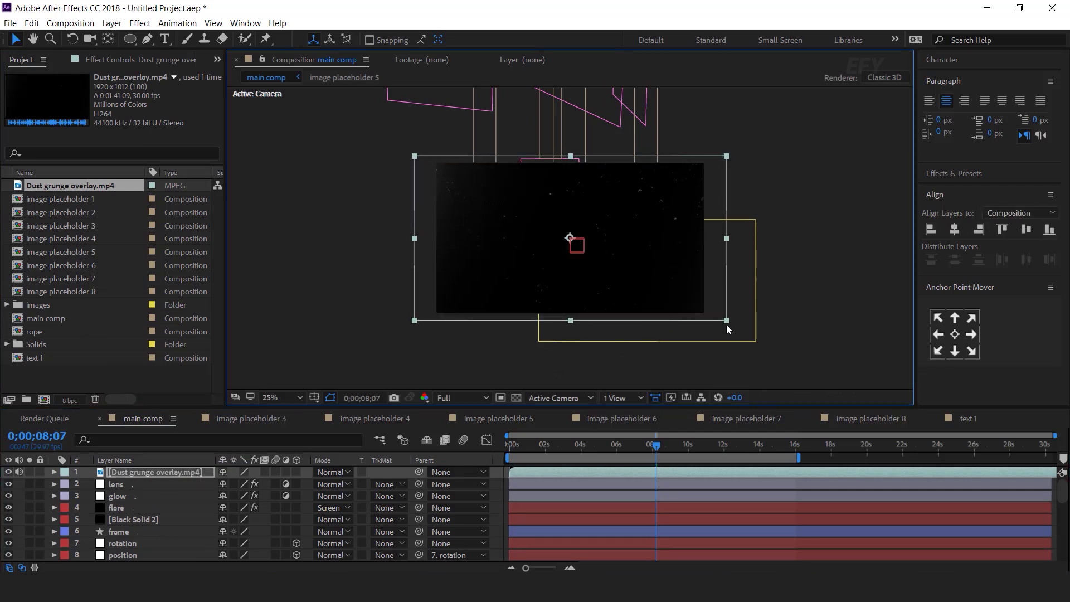
left_click(338, 473)
left_click(374, 236)
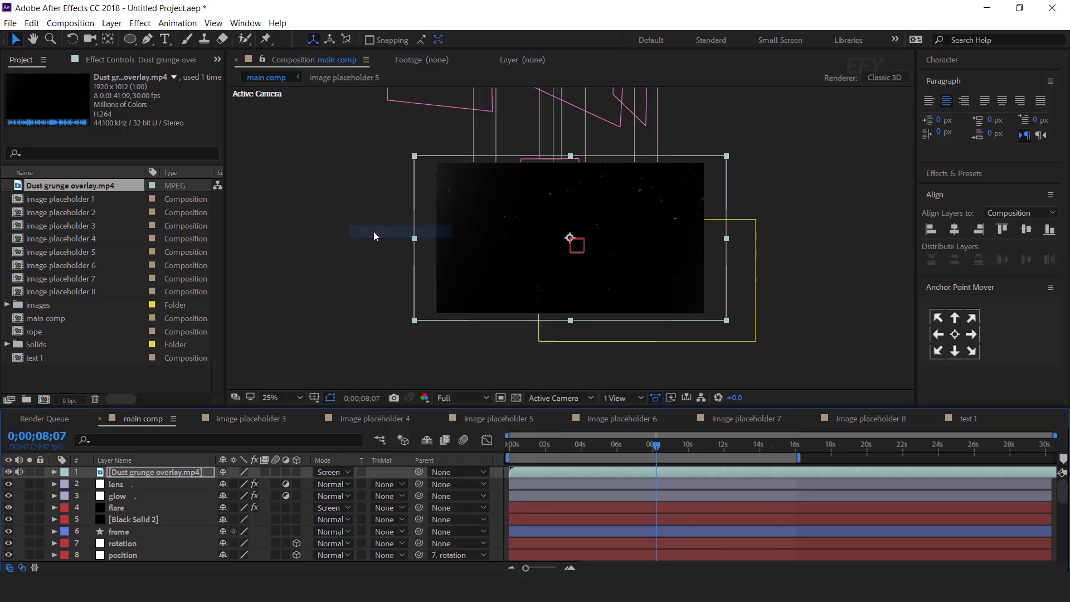
- Set the dust overlay layer's opacity to 50%, judging the effect with the playhead at 0;00;11;01
left_click(150, 472)
key("t")
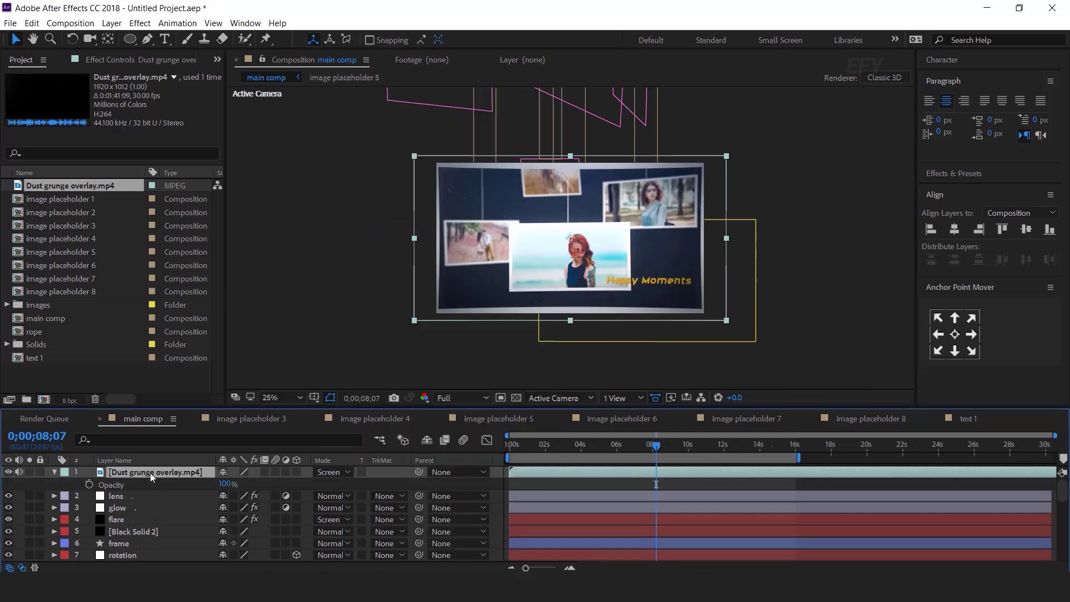
key("period")
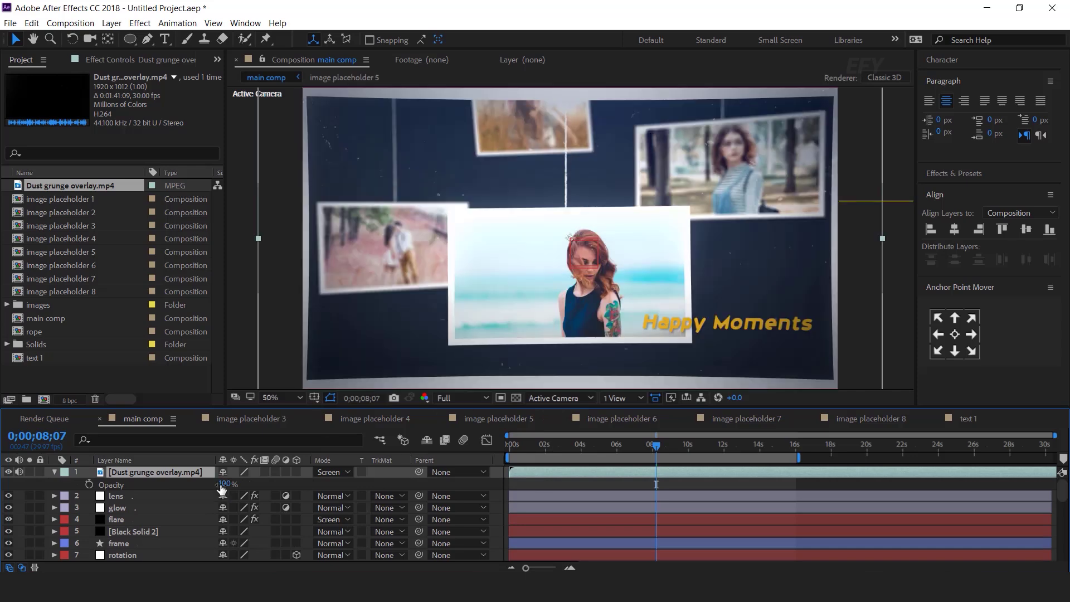
left_click_drag(221, 489, 183, 489)
left_click(574, 447)
left_click_drag(574, 447, 707, 448)
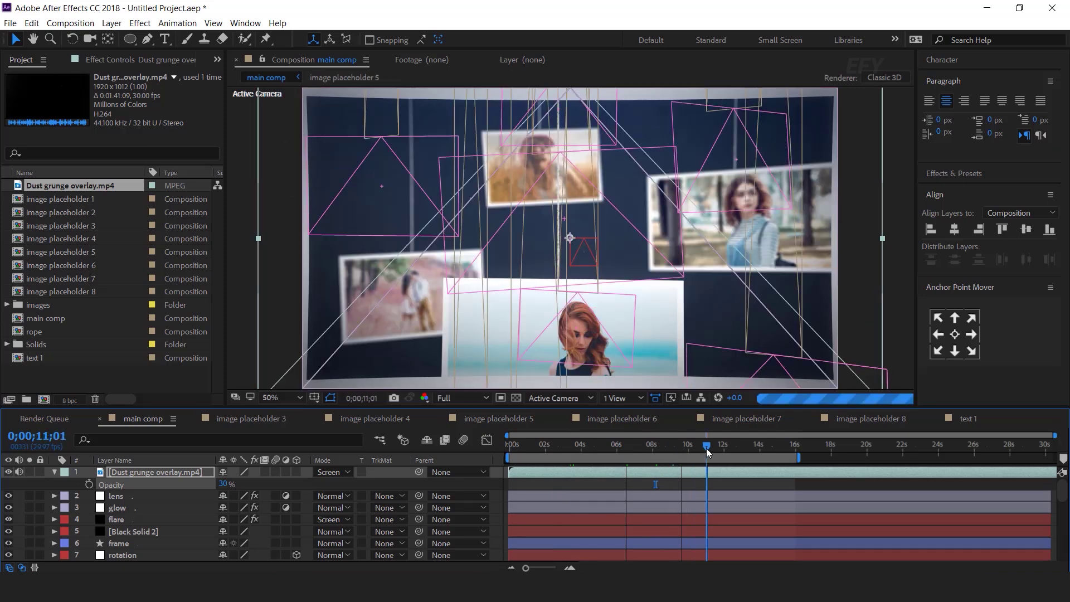
left_click_drag(225, 484, 240, 483)
left_click(237, 483)
key("Return")
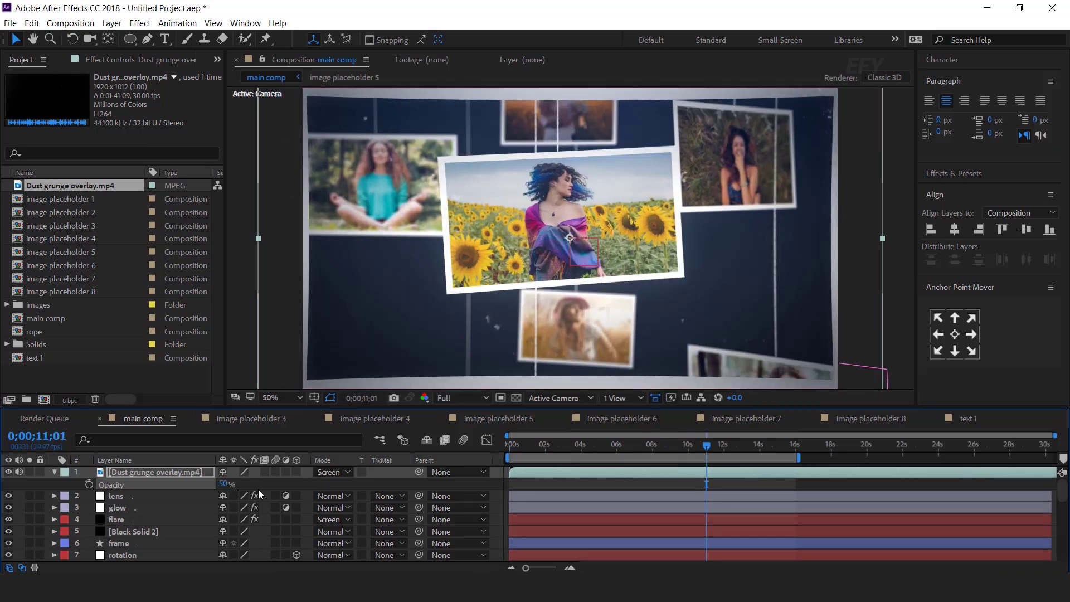
left_click(53, 473)
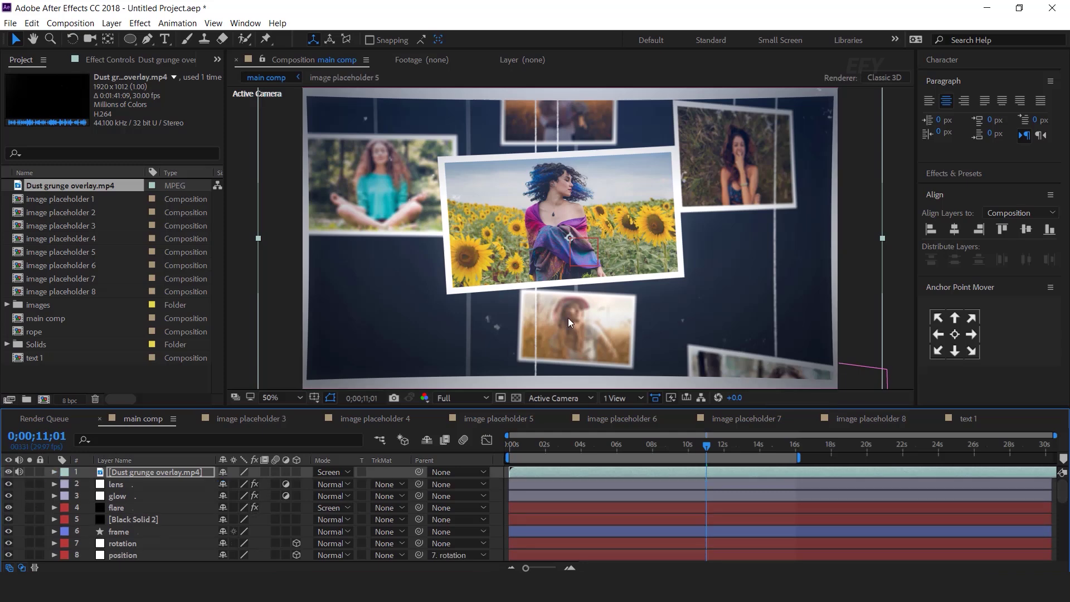
- Add another adjustment layer above the dust overlay and apply the Glow effect to it
key("comma")
left_click(821, 300)
right_click(499, 473)
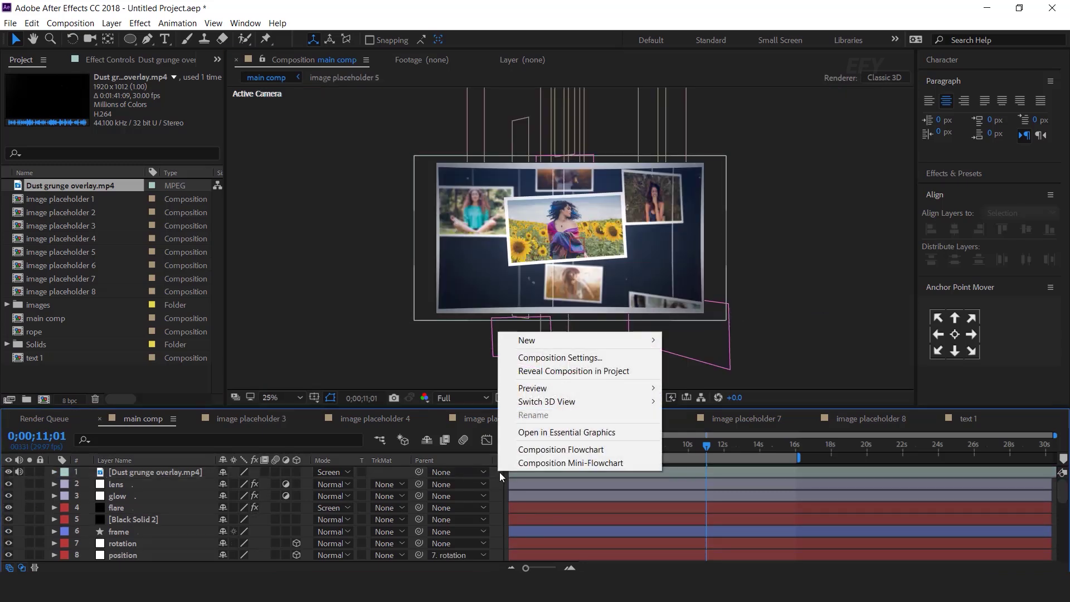
mouse_move(526, 340)
left_click(733, 438)
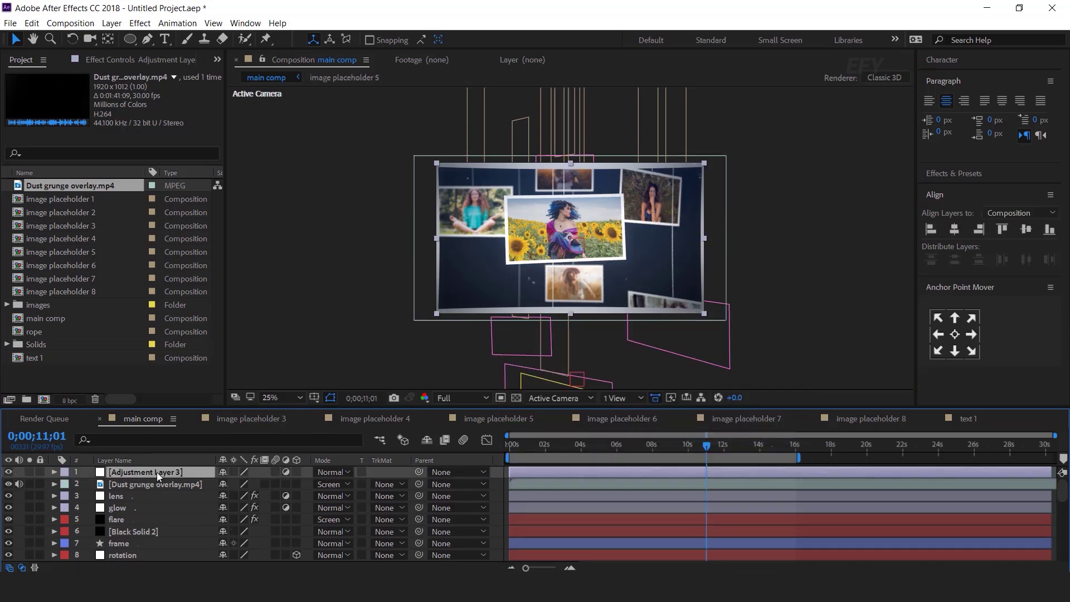
key("ctrl+space")
type("glow")
key("Return")
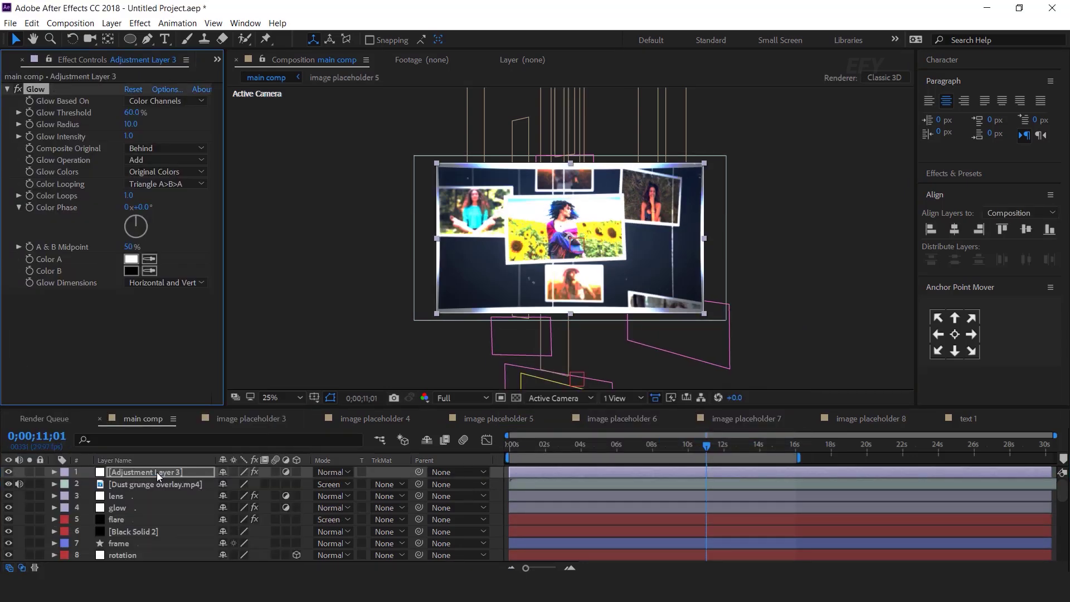
- Raise the new Glow effect's threshold and radius and set its intensity to 0.2
key("period")
key("period")
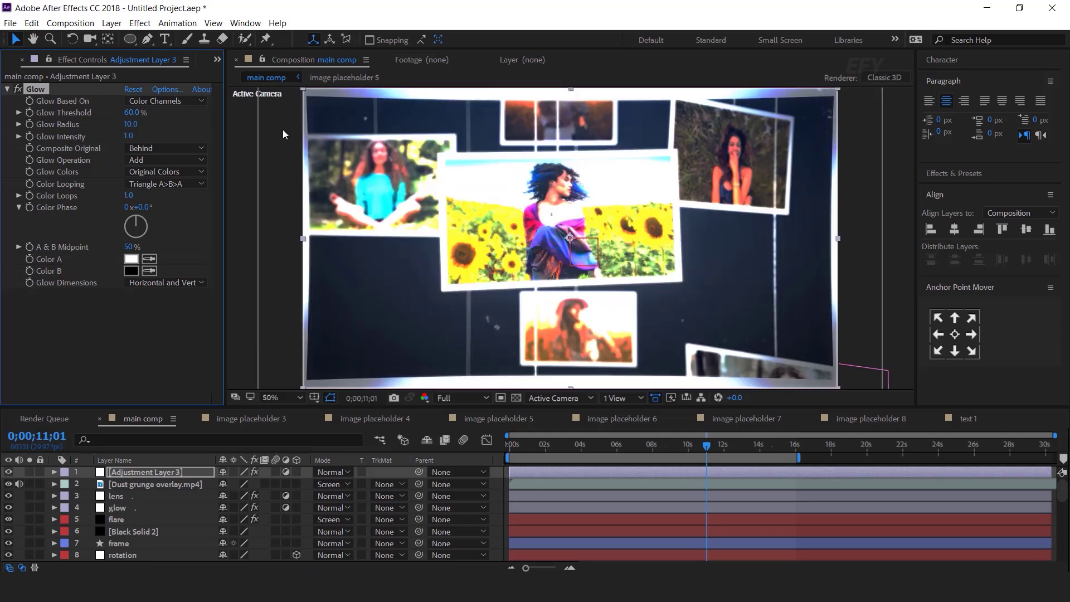
left_click_drag(132, 114, 197, 116)
left_click_drag(136, 129, 180, 126)
left_click(129, 136)
type(".2")
key("Return")
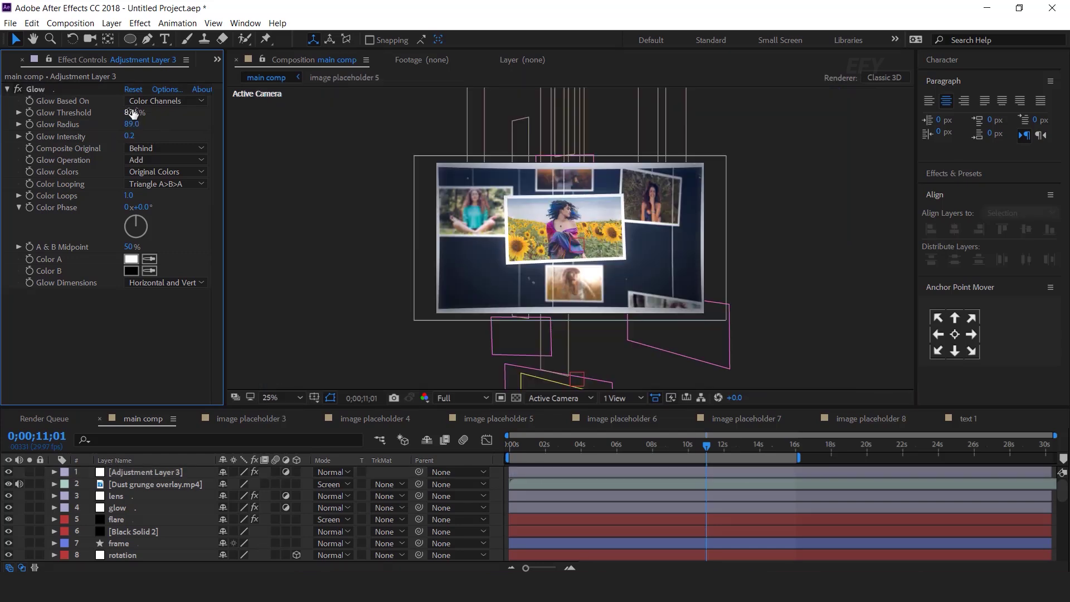
- Set the top adjustment layer's Glow threshold to 85% and its Glow radius to 90
left_click(131, 114)
type("85")
key("Return")
left_click(136, 125)
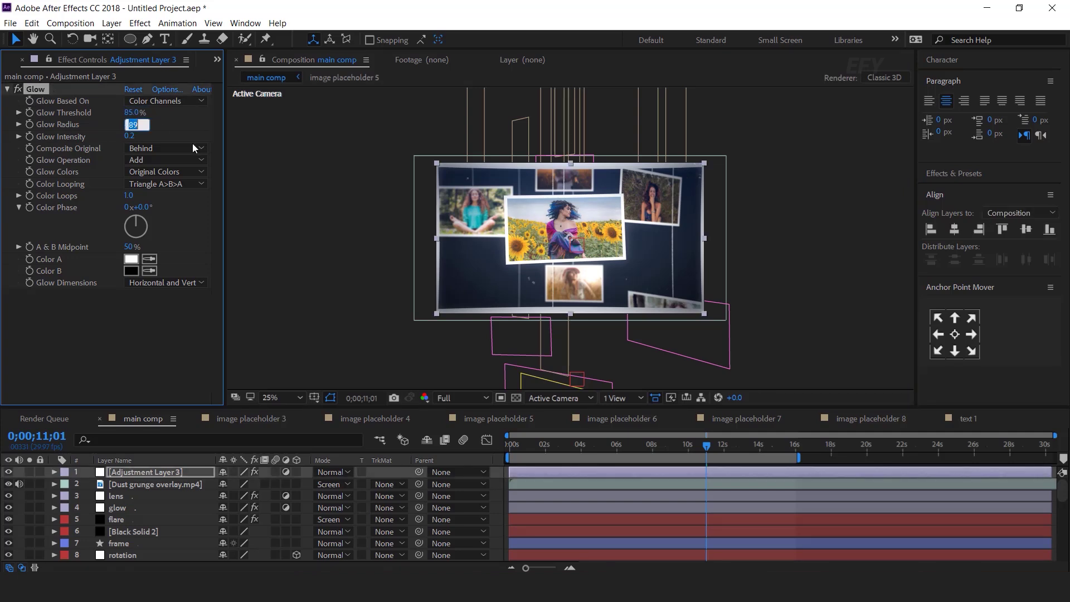
type("90")
key("Return")
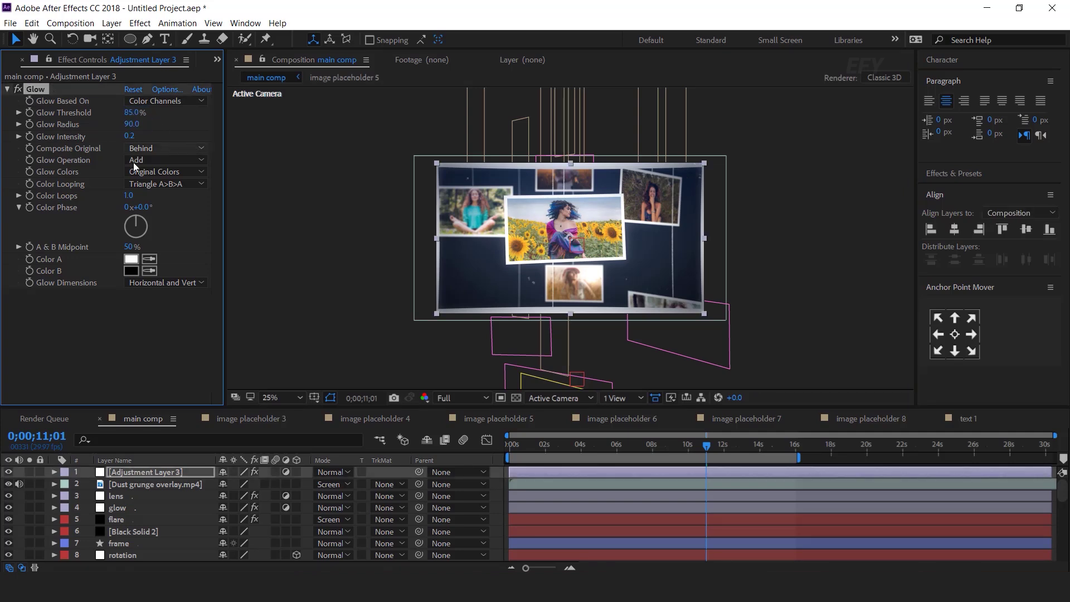
- Apply Fast Box Blur to the top adjustment layer with a blur radius of 0.3 and inspect the central photo up close
key("ctrl+space")
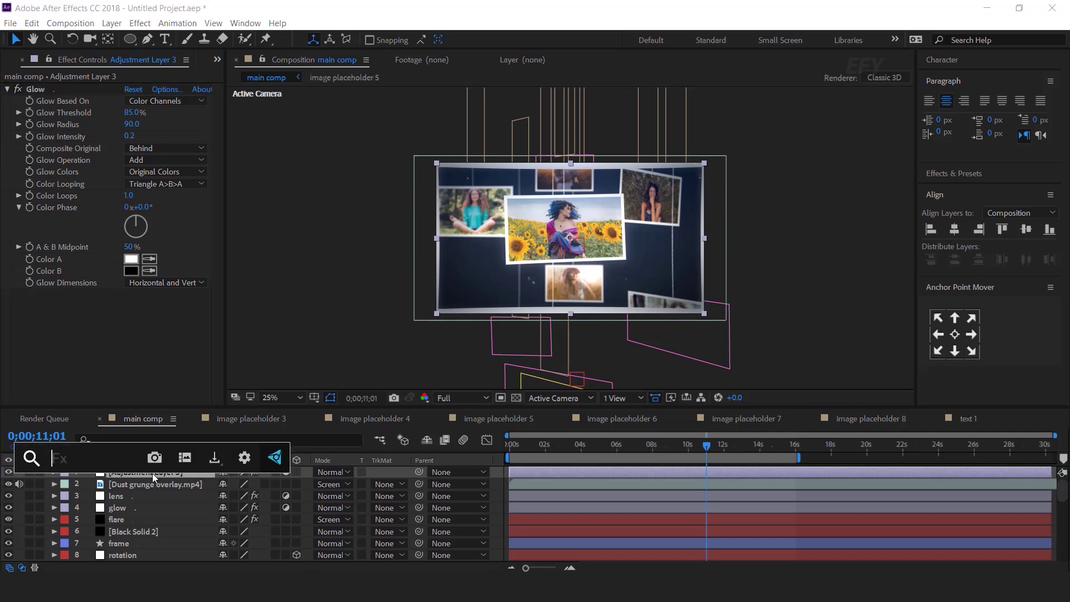
type("fas")
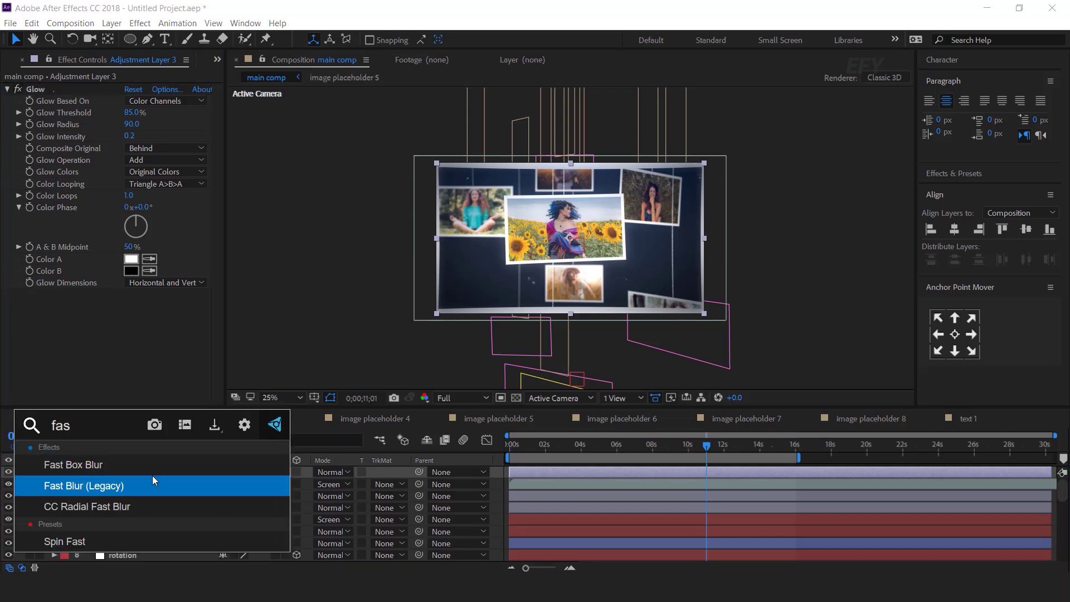
key("Return")
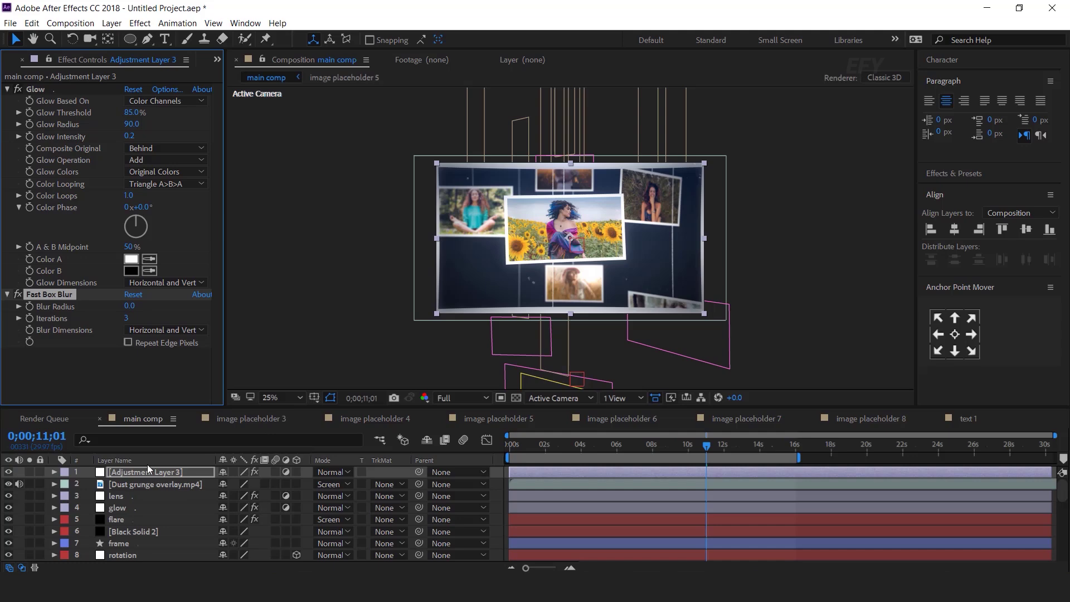
scroll(544, 243, "up", 2)
left_click(130, 306)
type("0.3")
key("Return")
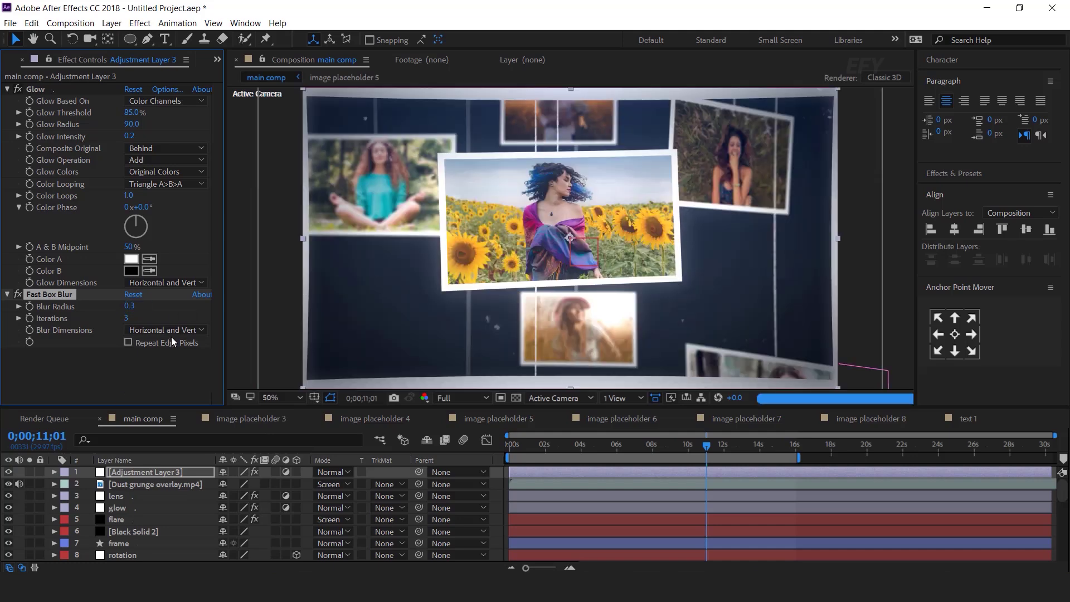
scroll(483, 269, "up", 4)
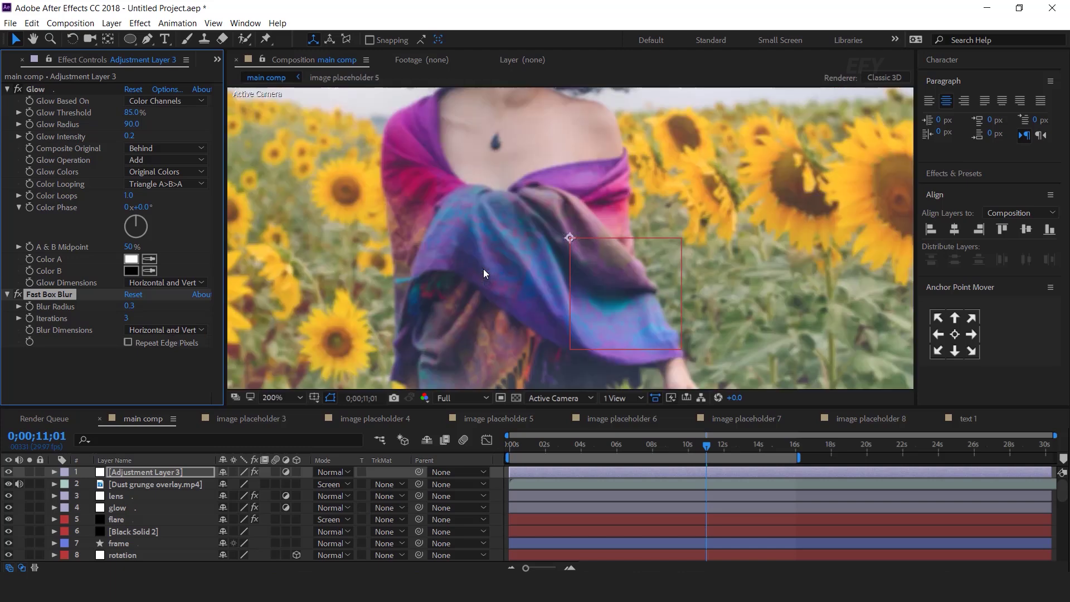
scroll(483, 269, "down", 4)
- Apply the Sharpen effect to the top adjustment layer with a sharpen amount of 30
left_click(153, 473)
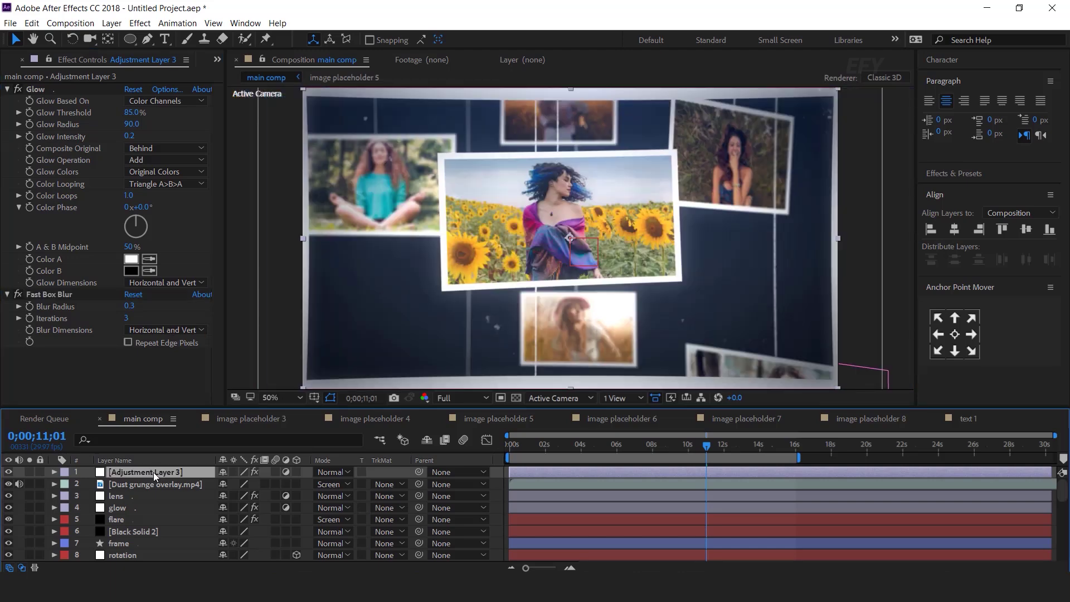
key("ctrl+space")
type("sha")
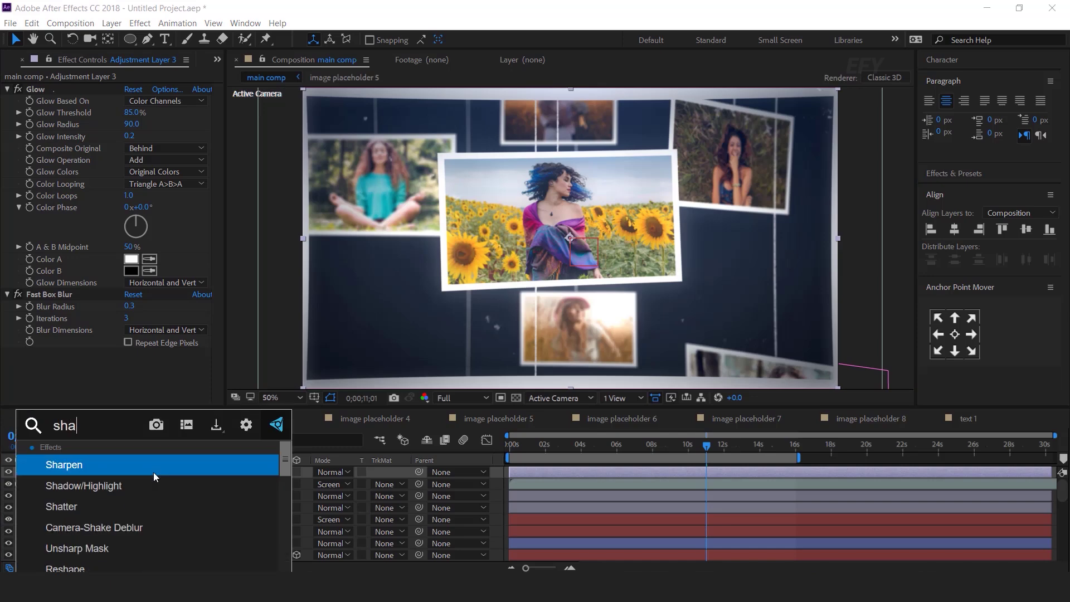
key("Return")
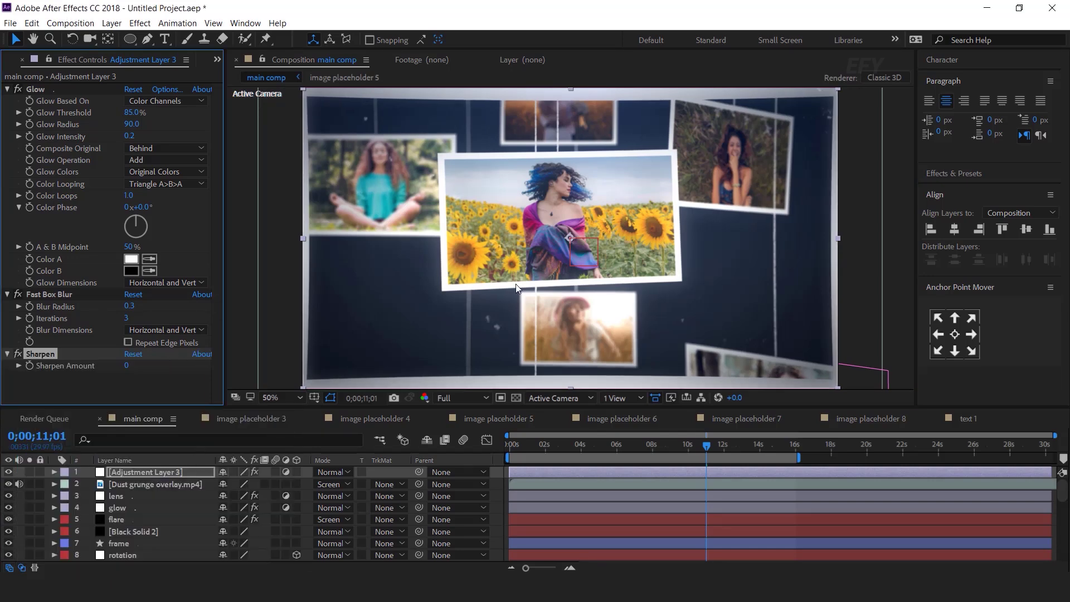
scroll(518, 288, "up", 2)
left_click(127, 365)
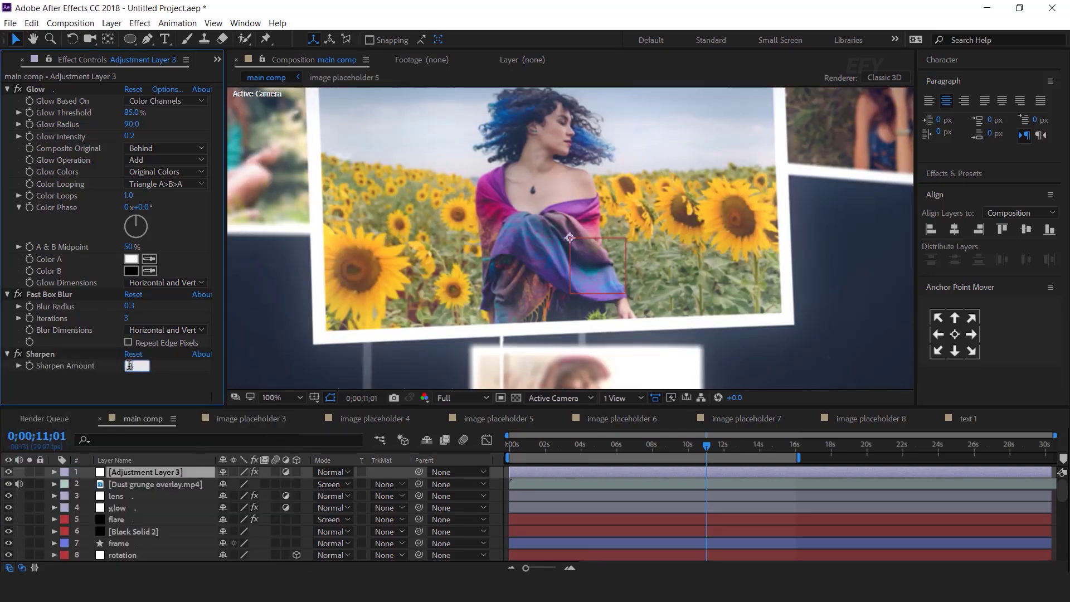
key("Return")
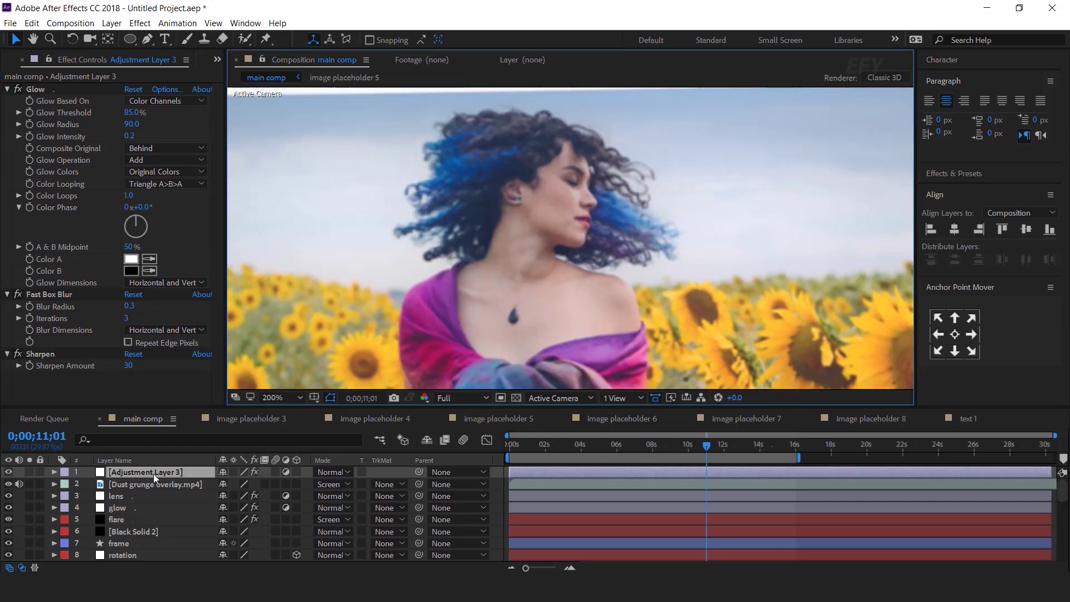
- Add the Unsharp Mask effect to the top adjustment layer and set its amount to 60
left_click(154, 474)
key("ctrl+space")
type("un")
key("Return")
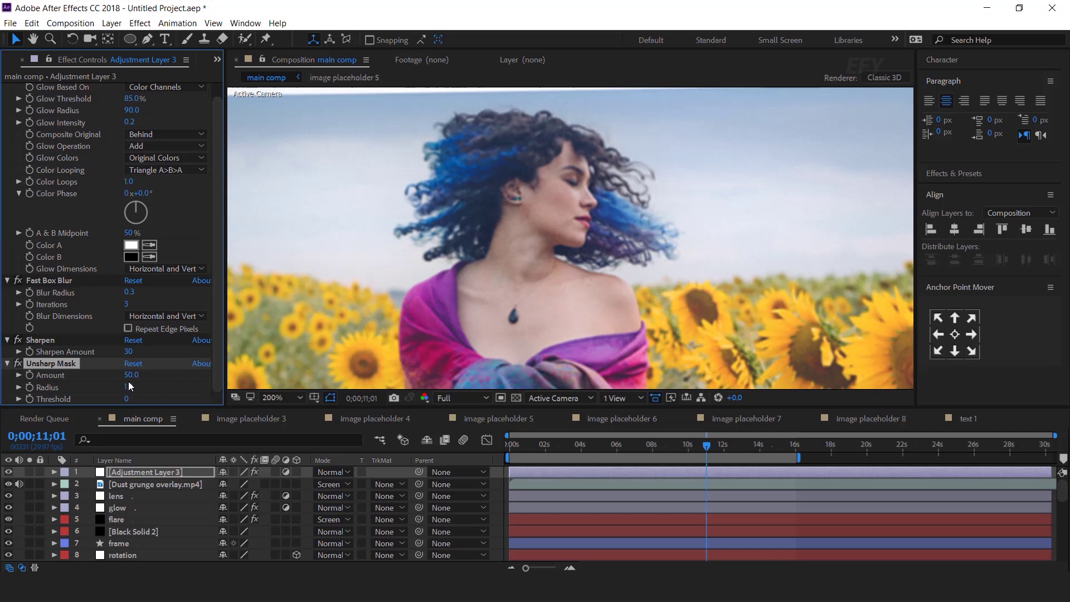
left_click(131, 376)
type("60")
key("Return")
- Add the Noise effect to the top adjustment layer with a 3% amount and color noise turned off
left_click(162, 473)
key("ctrl+space")
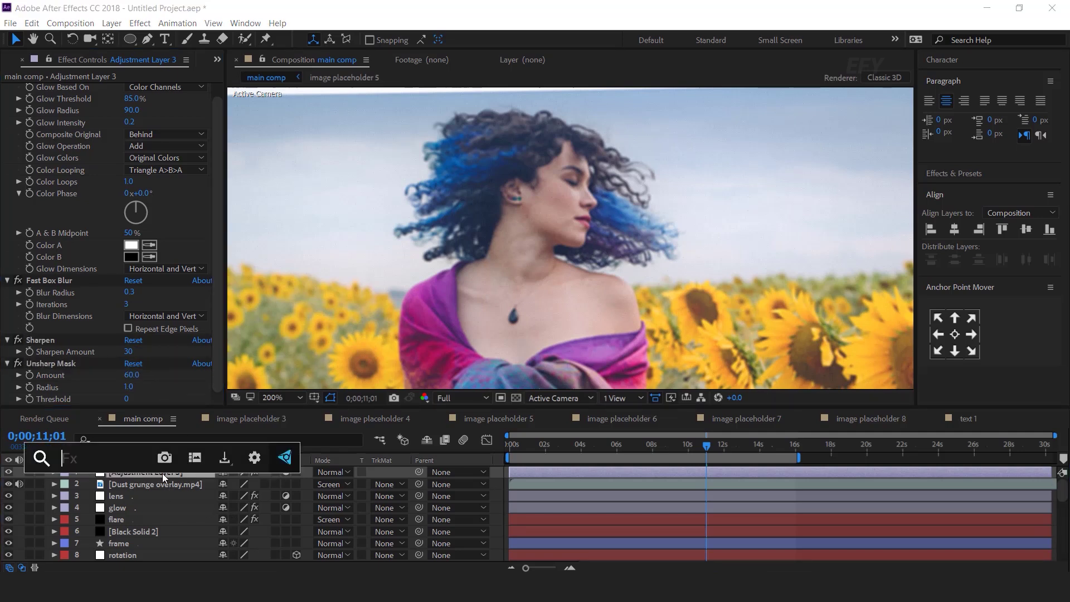
type("noi")
key("Return")
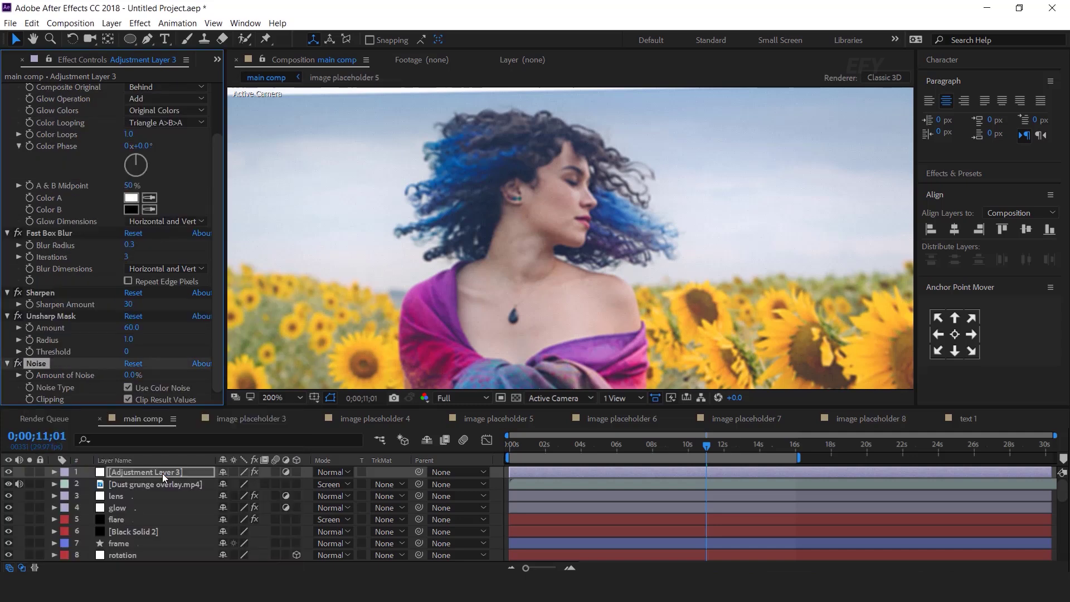
left_click(132, 375)
type("3")
key("Return")
scroll(540, 282, "up", 1)
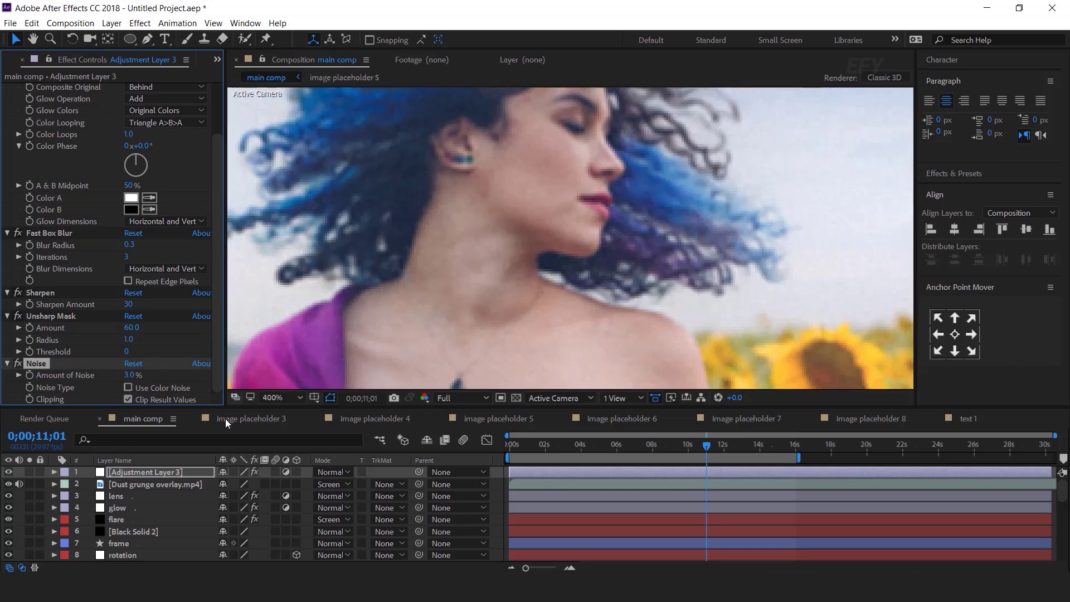
scroll(567, 248, "down", 5)
left_click(802, 264)
scroll(21, 212, "up", 3)
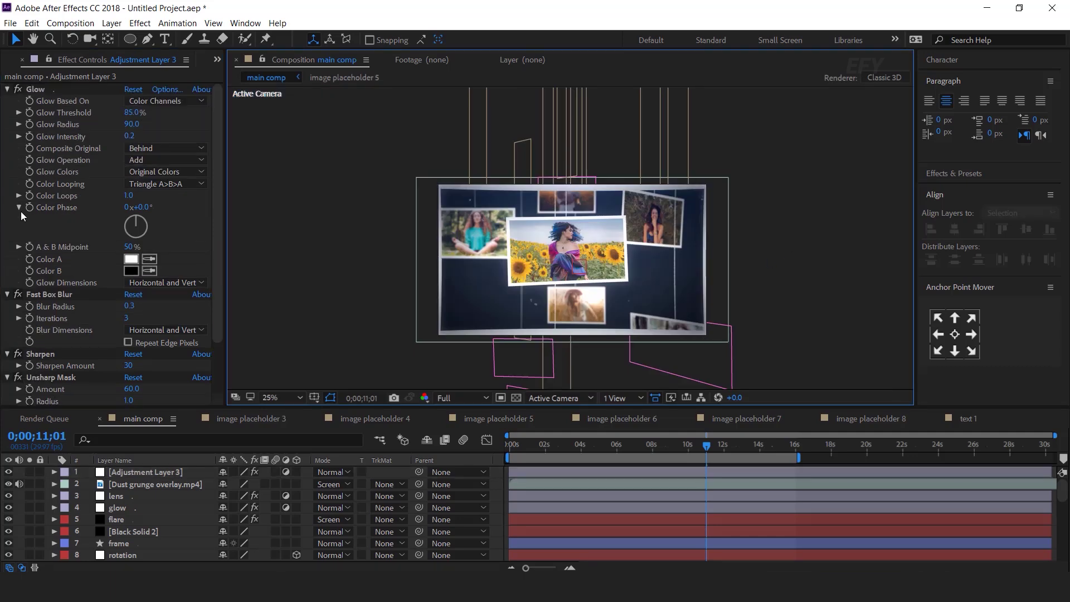
left_click(8, 89)
- Create a full-frame rectangle with a 100 px stroke and widen it so its side borders lie outside the frame
mouse_move(130, 39)
left_mouse_down()
mouse_move(167, 54)
mouse_move(188, 42)
left_mouse_up()
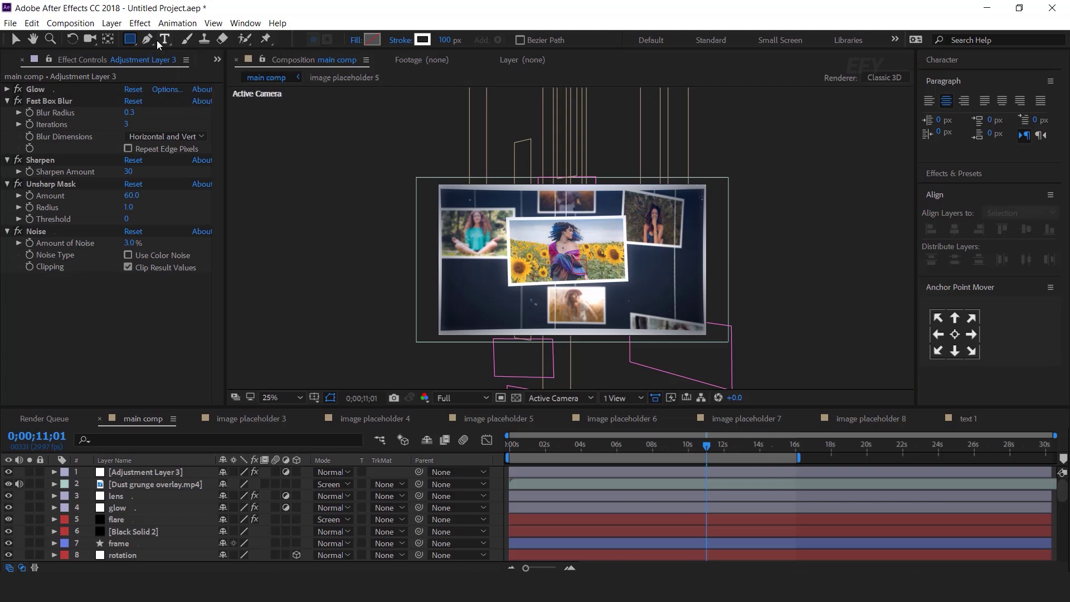
double_click(129, 39)
key("v")
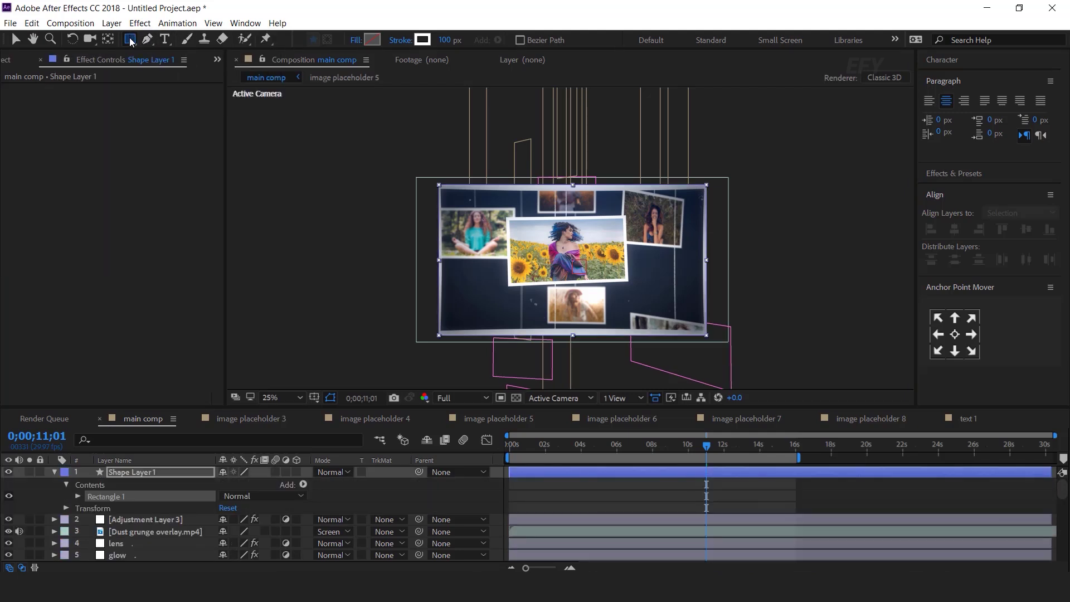
left_click_drag(706, 262, 759, 267)
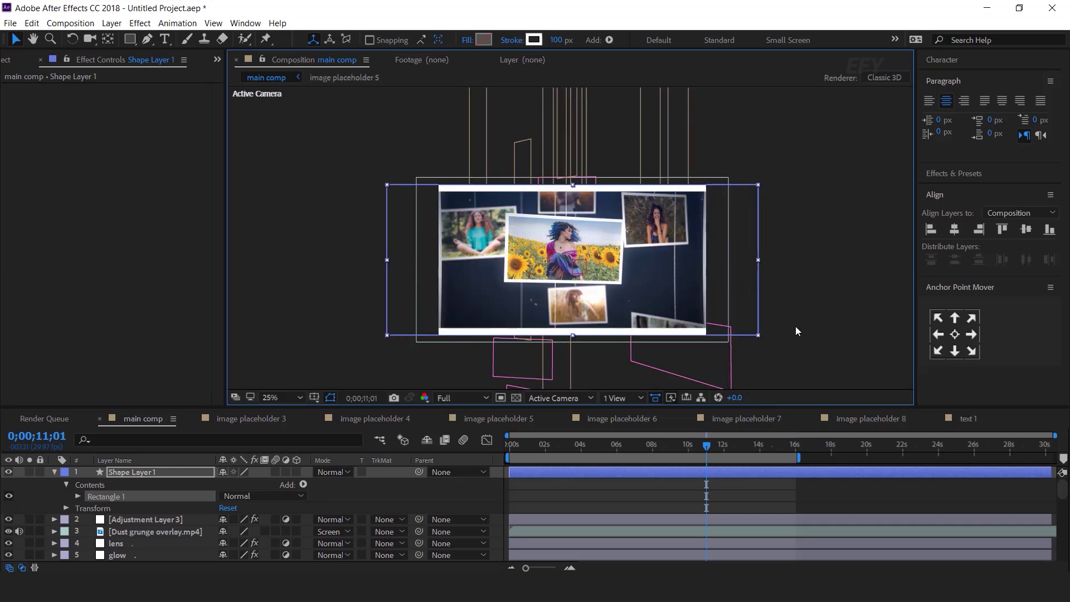
left_click(840, 326)
left_click(60, 472)
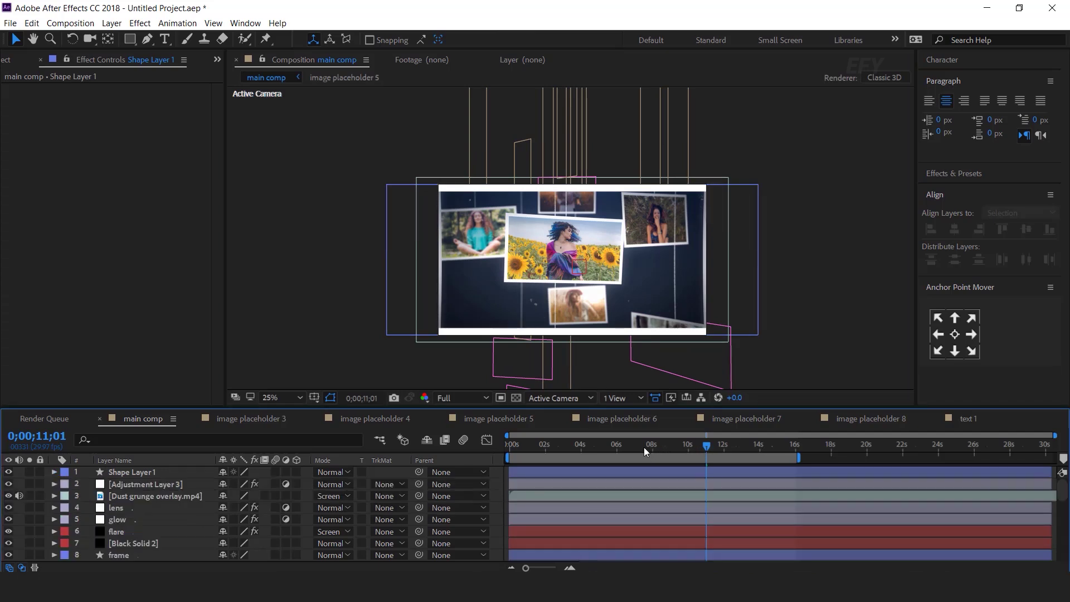
- Return to the start of the timeline and create a 1920 x 1080 px black solid as the top layer
left_click_drag(644, 446, 449, 450)
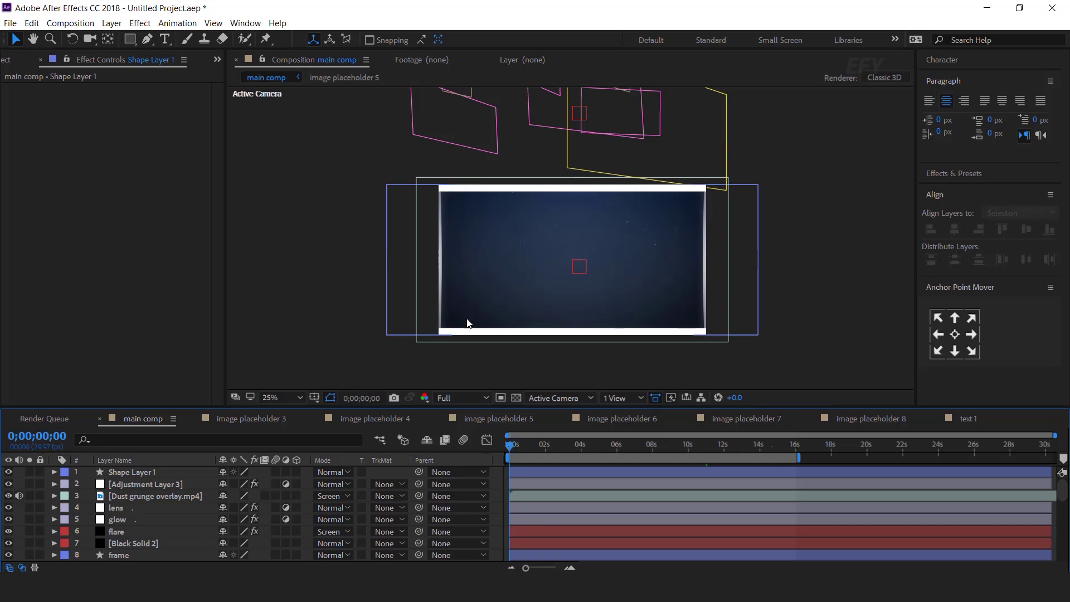
right_click(497, 470)
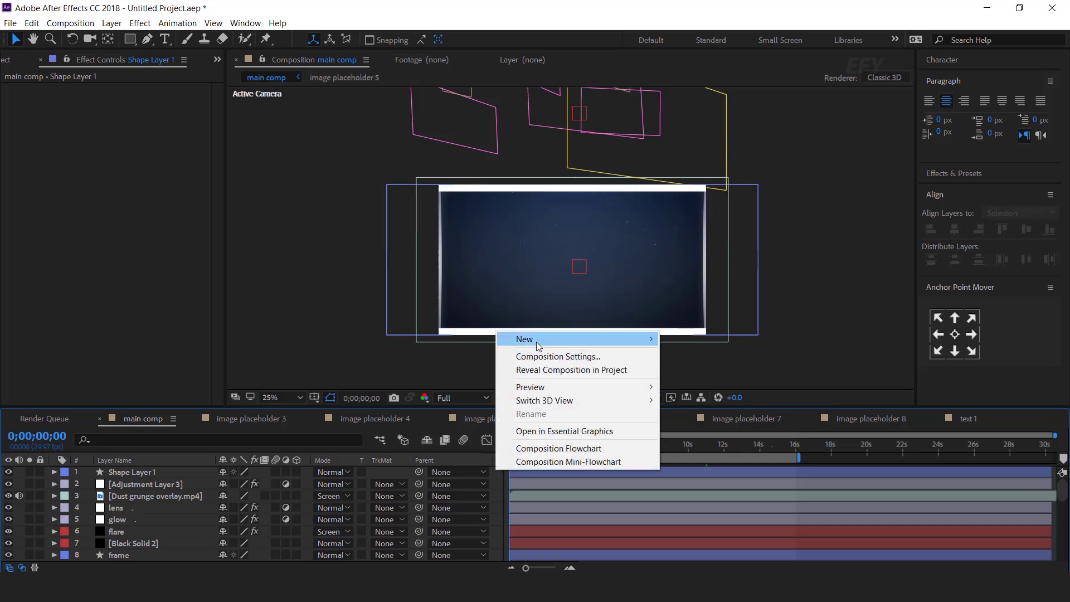
mouse_move(546, 342)
left_click(691, 370)
left_click(616, 403)
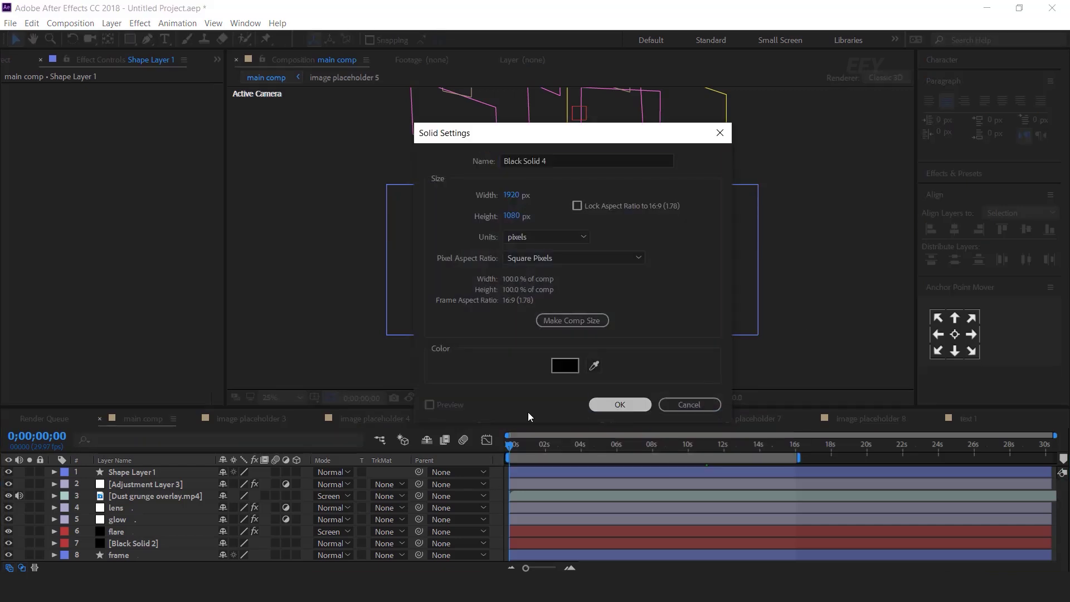
- Apply the Fill effect to the new solid and set its color to white (FFFFFF)
type("fill")
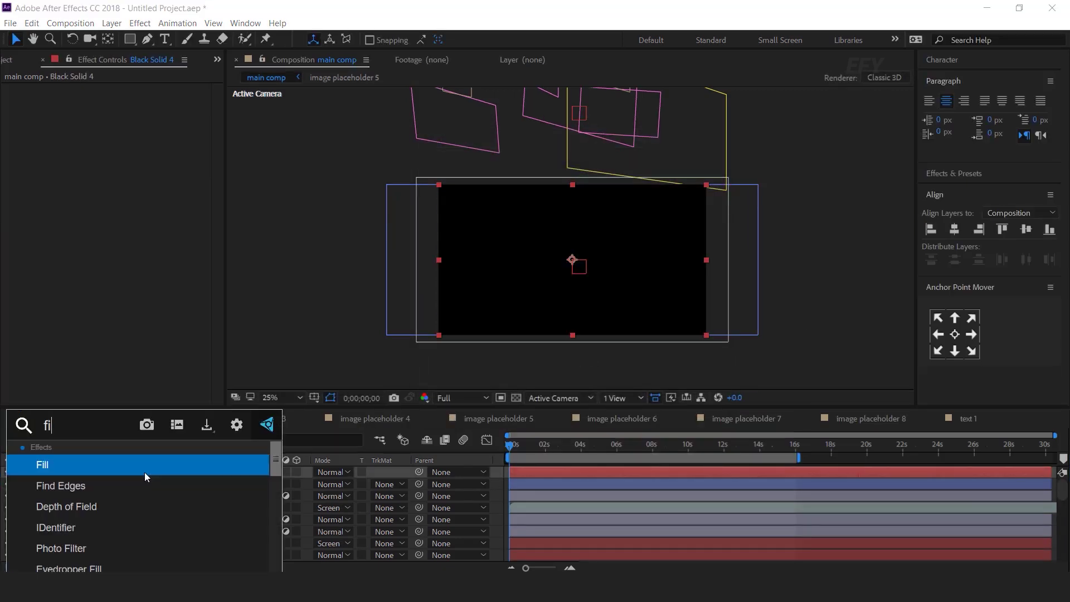
key("Return")
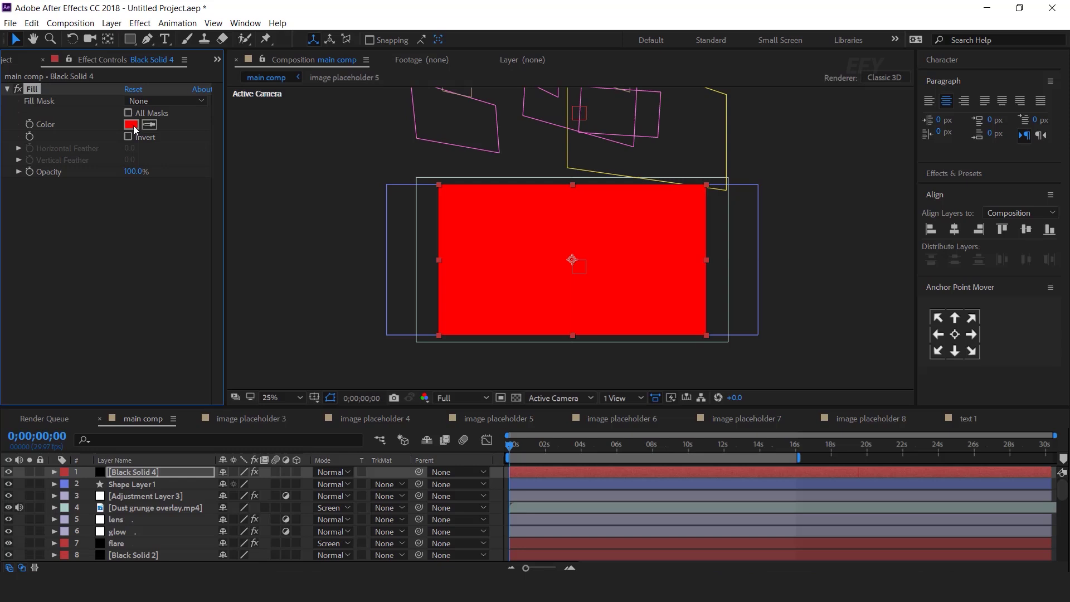
left_click(135, 126)
left_click_drag(135, 126, 30, 58)
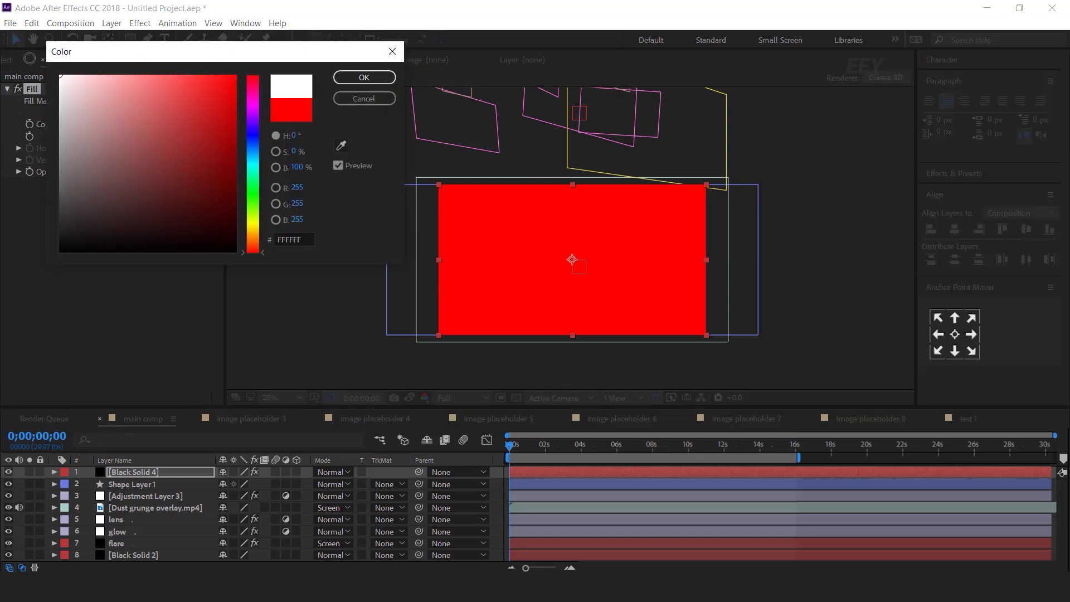
left_click(365, 77)
- Keyframe the white solid's opacity from 100% at the start to 0% at 0;00;00;22
left_click(537, 473)
key("t")
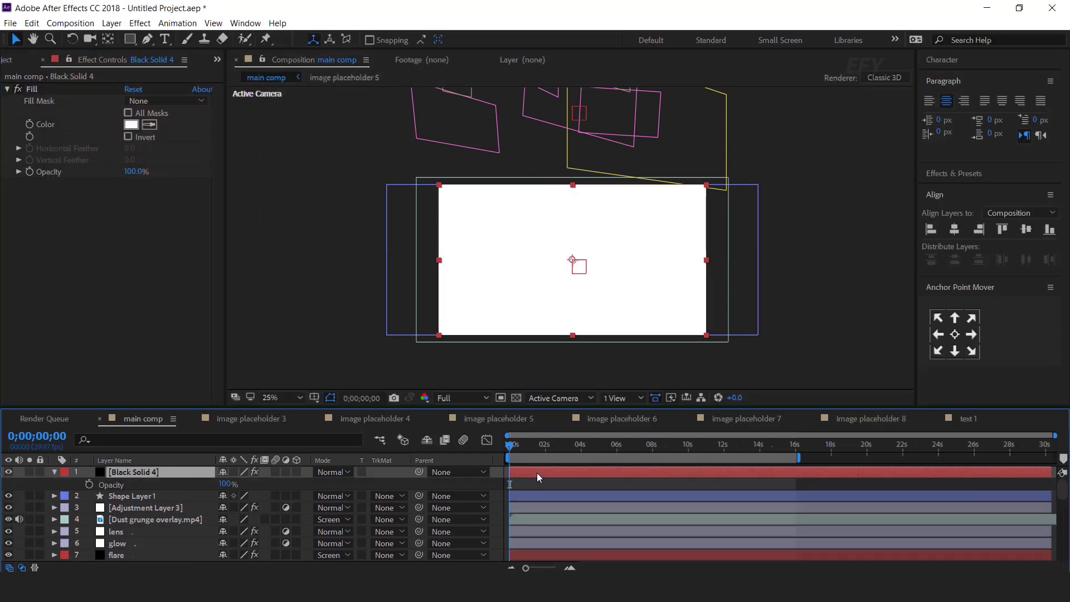
key("=")
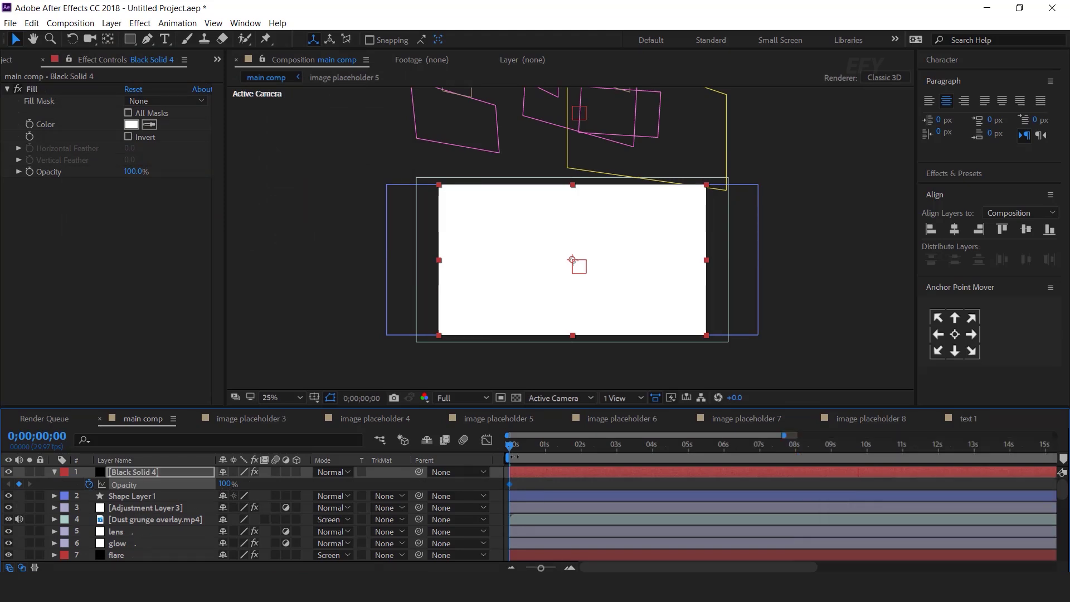
left_click_drag(518, 446, 537, 446)
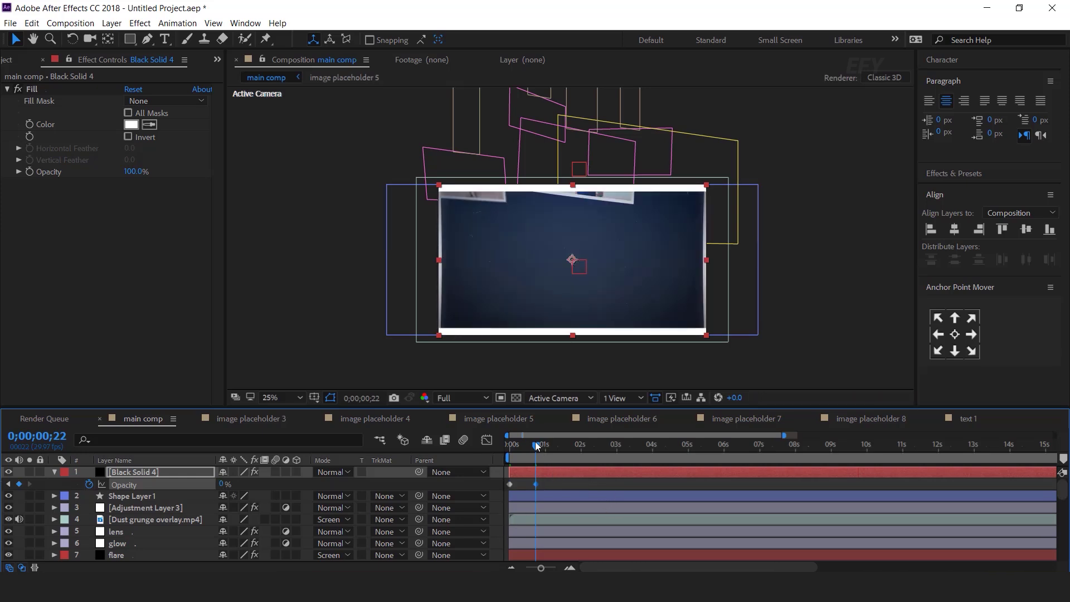
- Preview the opening fade and move the white solid's 0% opacity keyframe to 0;00;01;10
key("space")
left_click(569, 568)
left_click_drag(526, 446, 603, 453)
left_click_drag(560, 484, 604, 484)
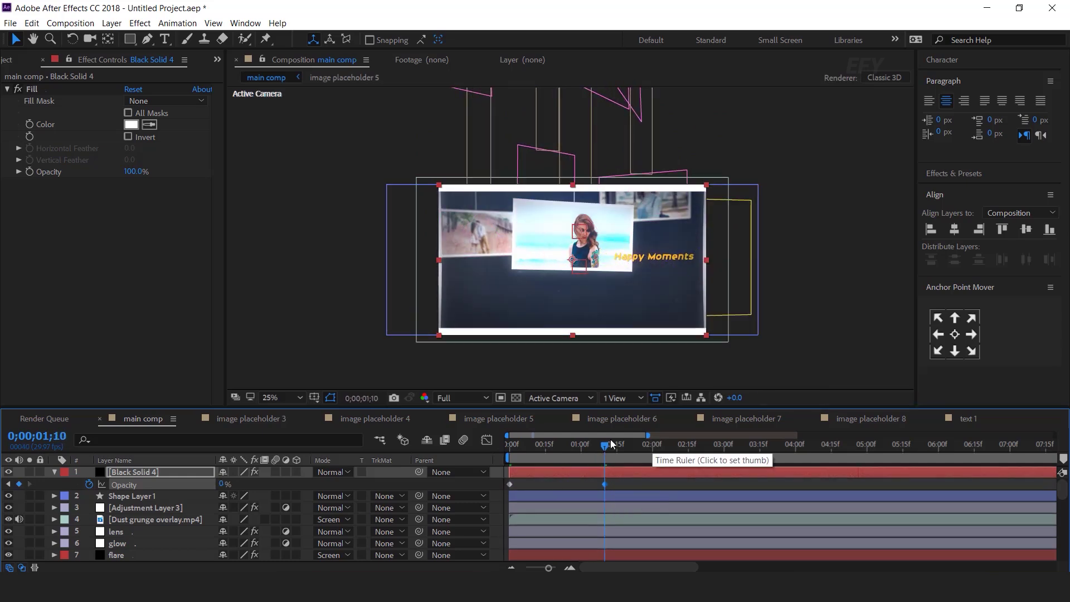
- Keyframe the white solid's opacity from 0% at 0;00;14;07 to 100% at 0;00;15;19, and nudge both keyframes slightly toward the end
left_click_drag(604, 445, 506, 448)
key("minus")
key("minus")
left_click(795, 445)
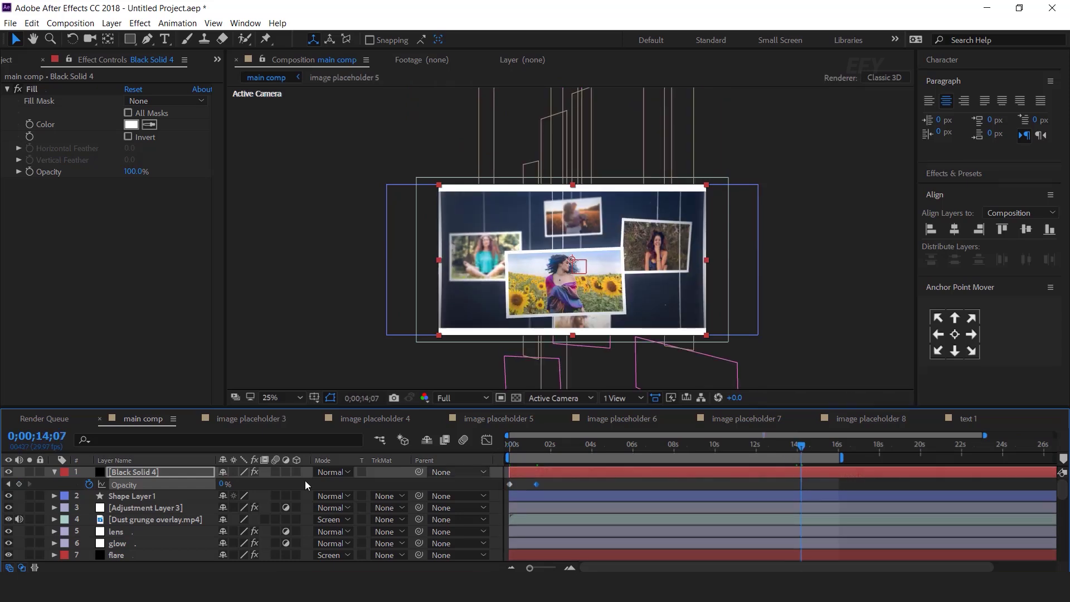
left_click_drag(807, 446, 833, 446)
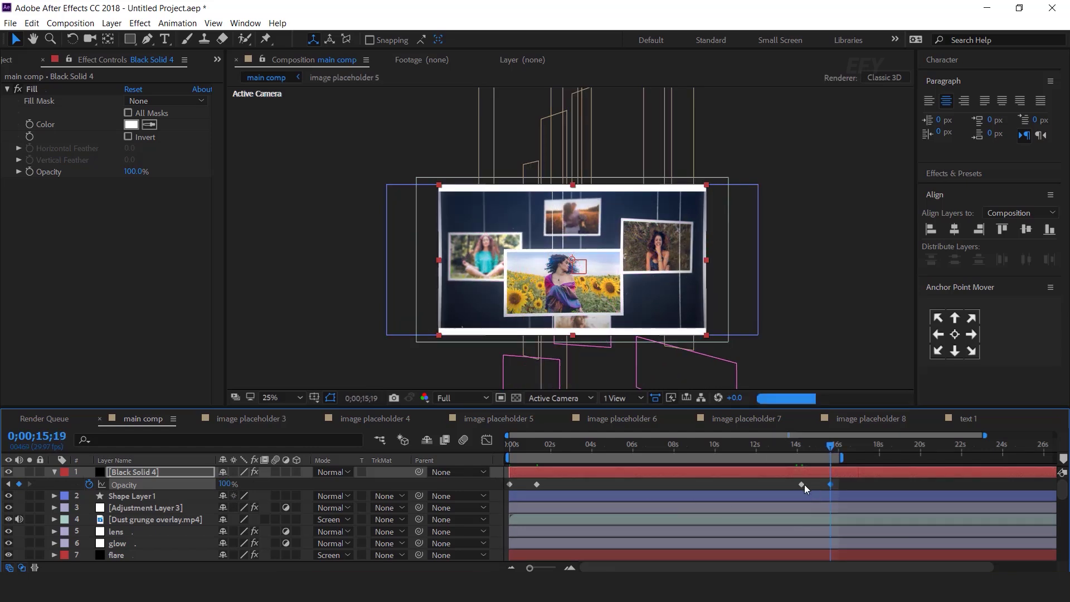
left_click_drag(828, 486, 834, 484)
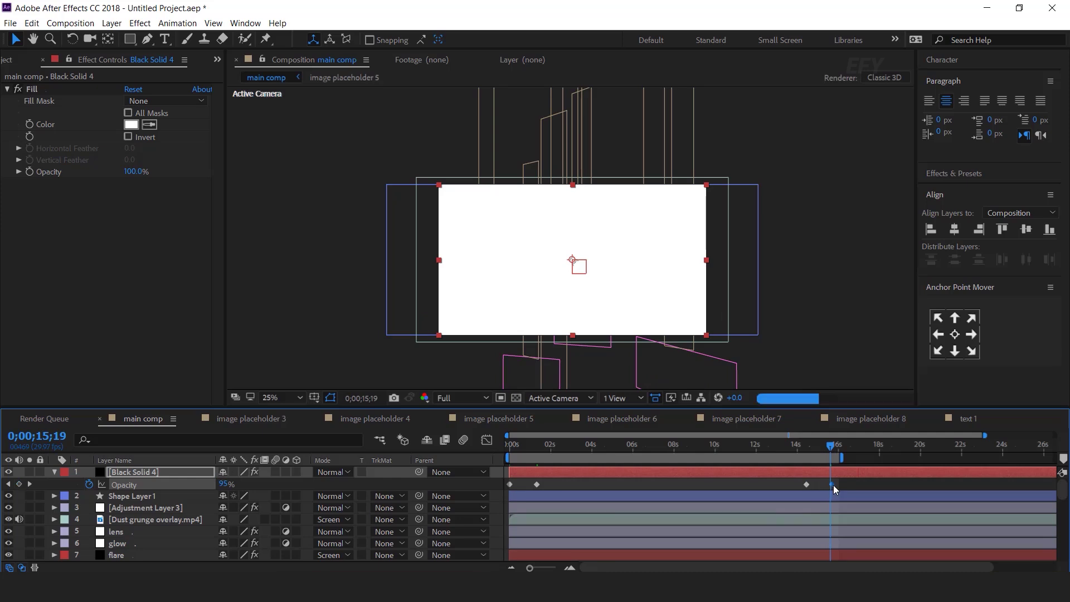
left_click(53, 473)
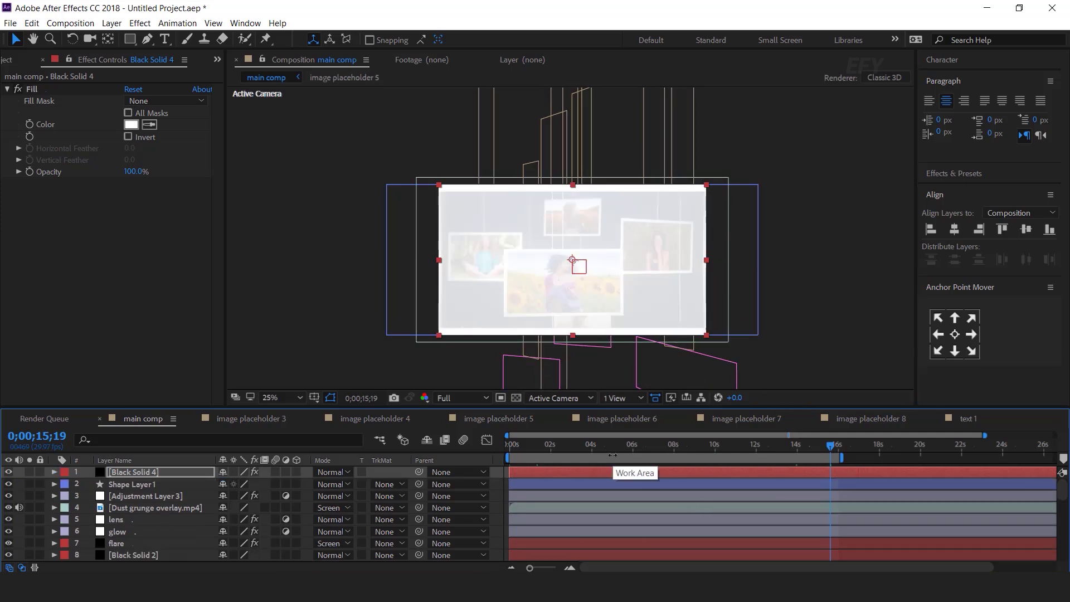
left_click(496, 472)
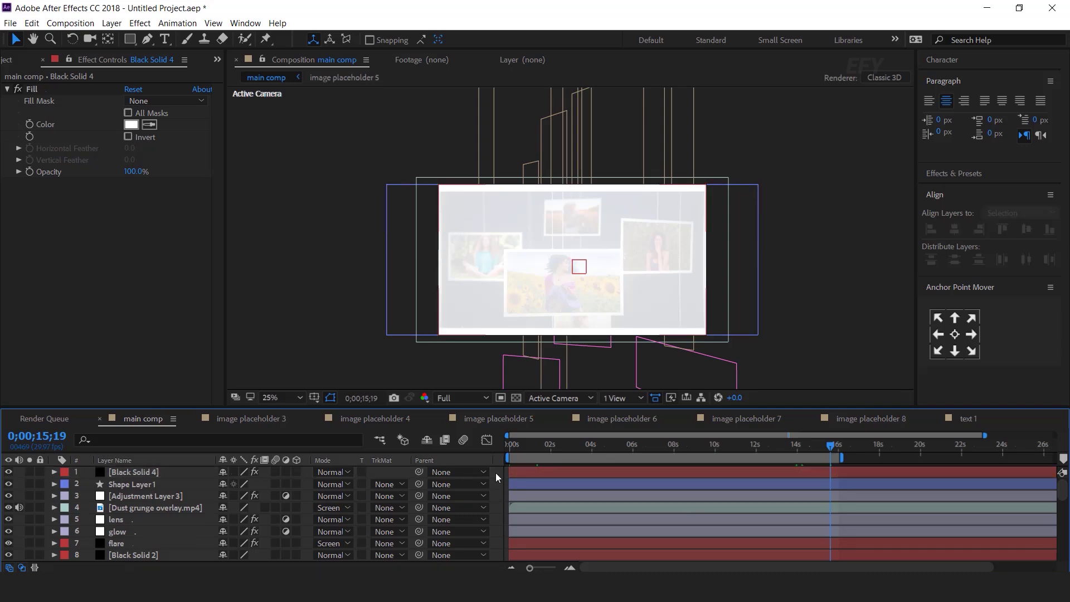